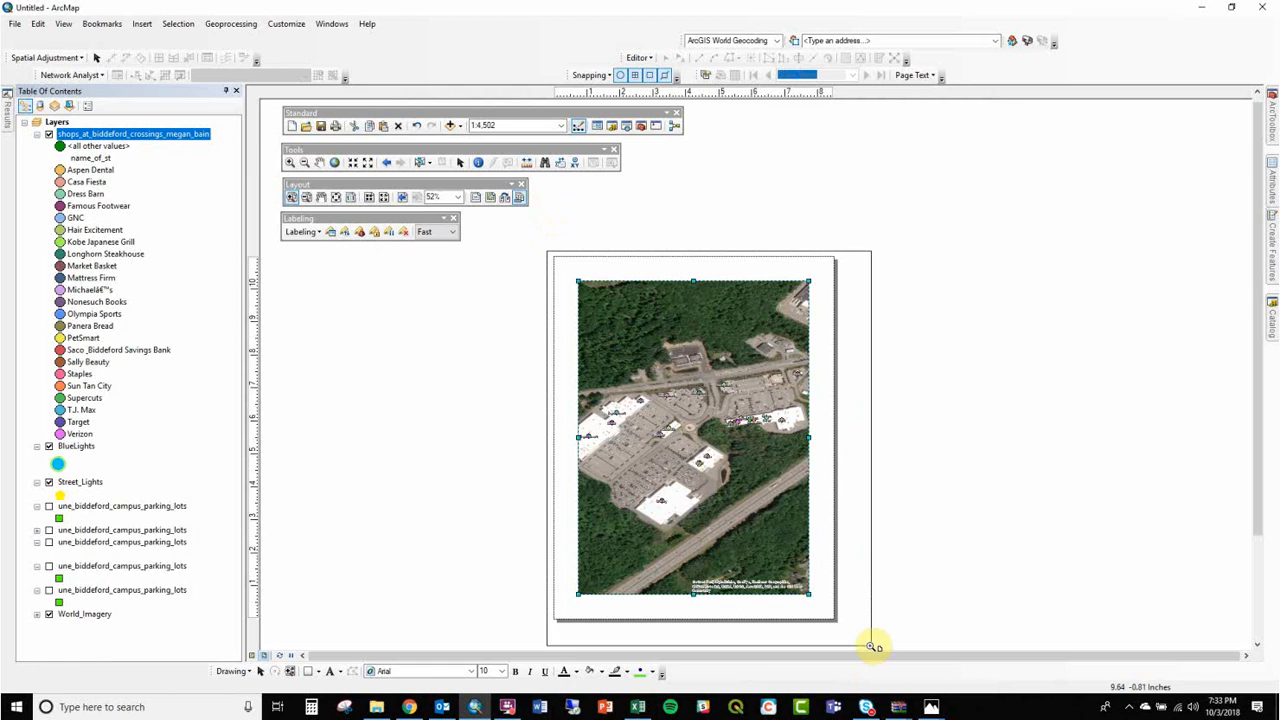
scroll(829, 629, "down", 1)
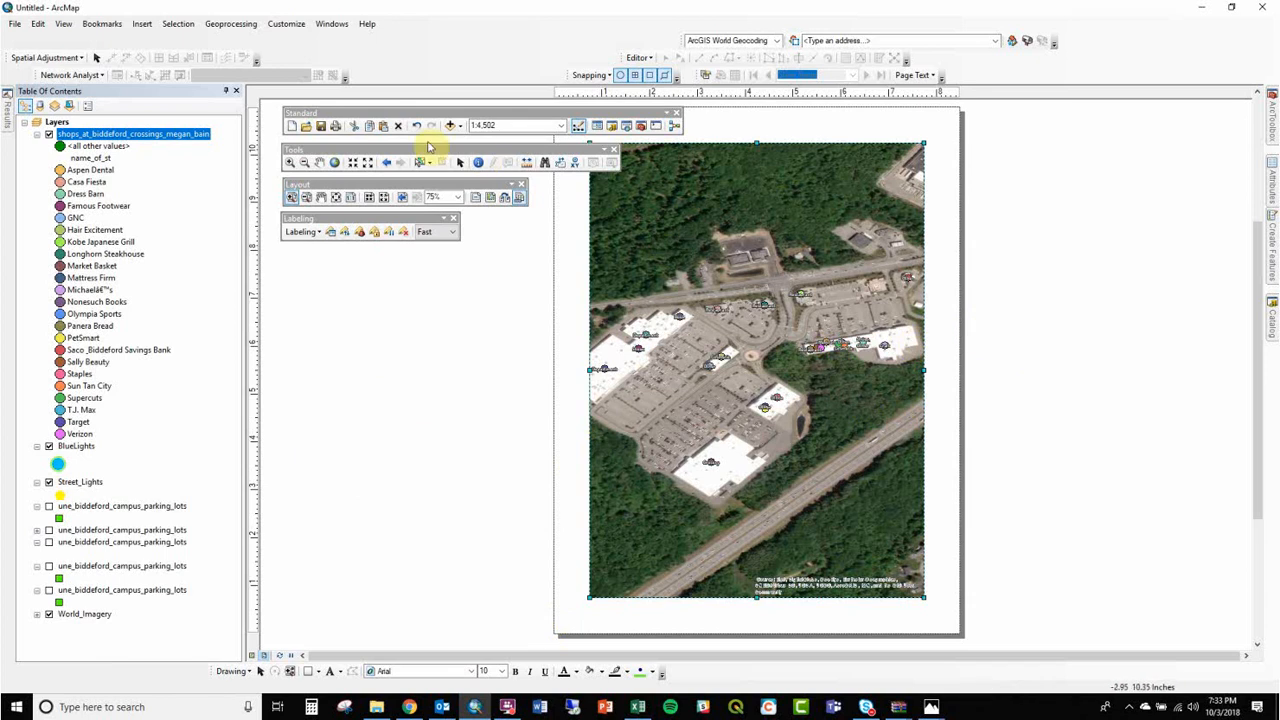
left_click(508, 707)
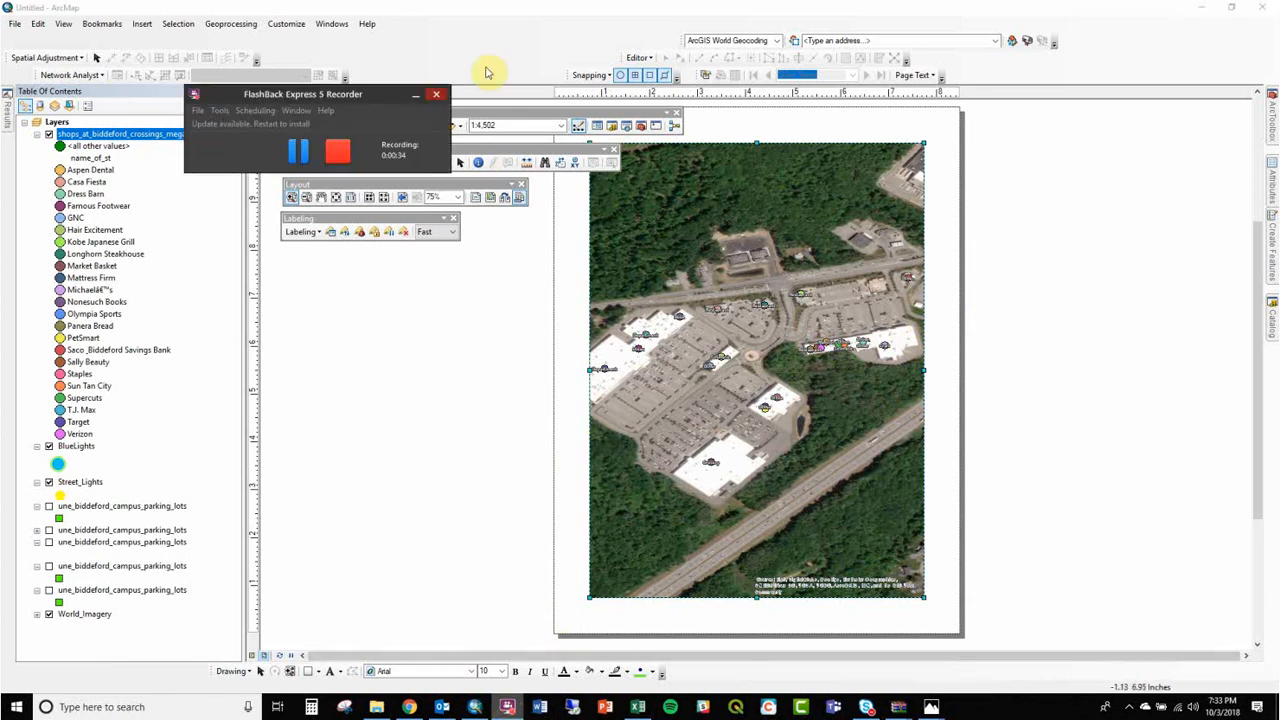
left_click(500, 10)
Step: Change the map page to Letter landscape, 11 by 8.5 inches, without using the printer paper settings
left_click(13, 24)
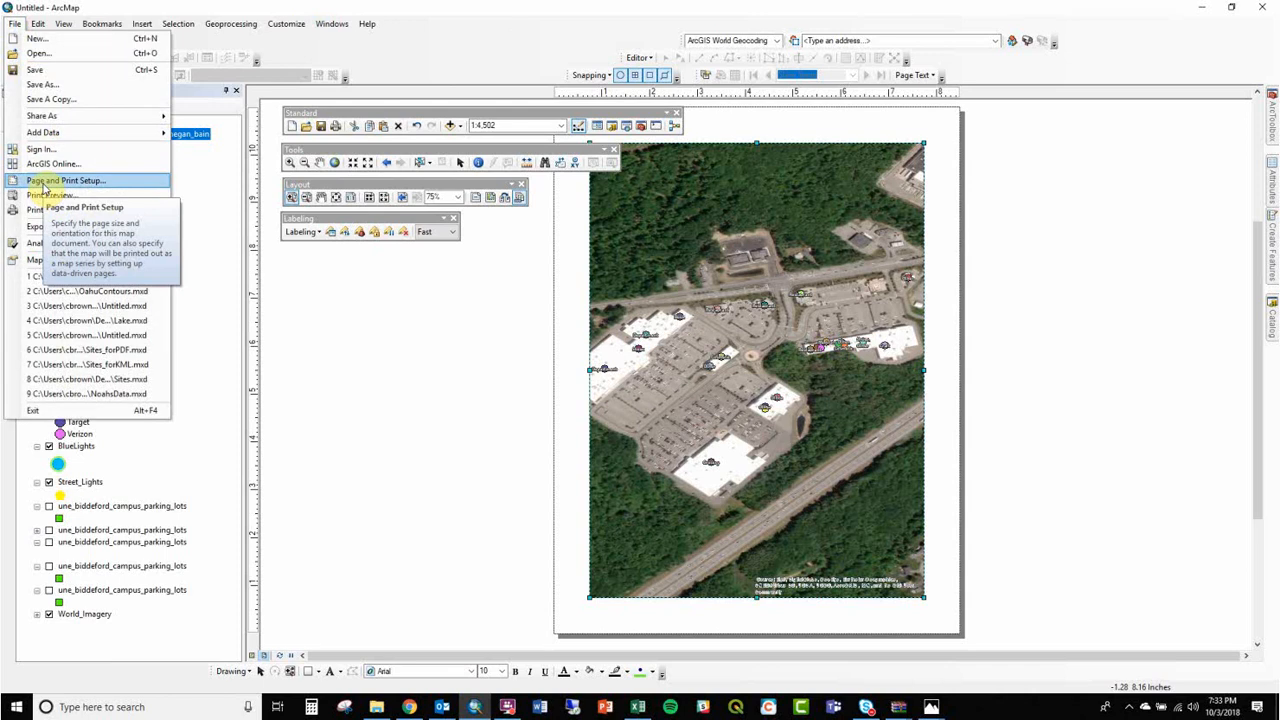
left_click(44, 184)
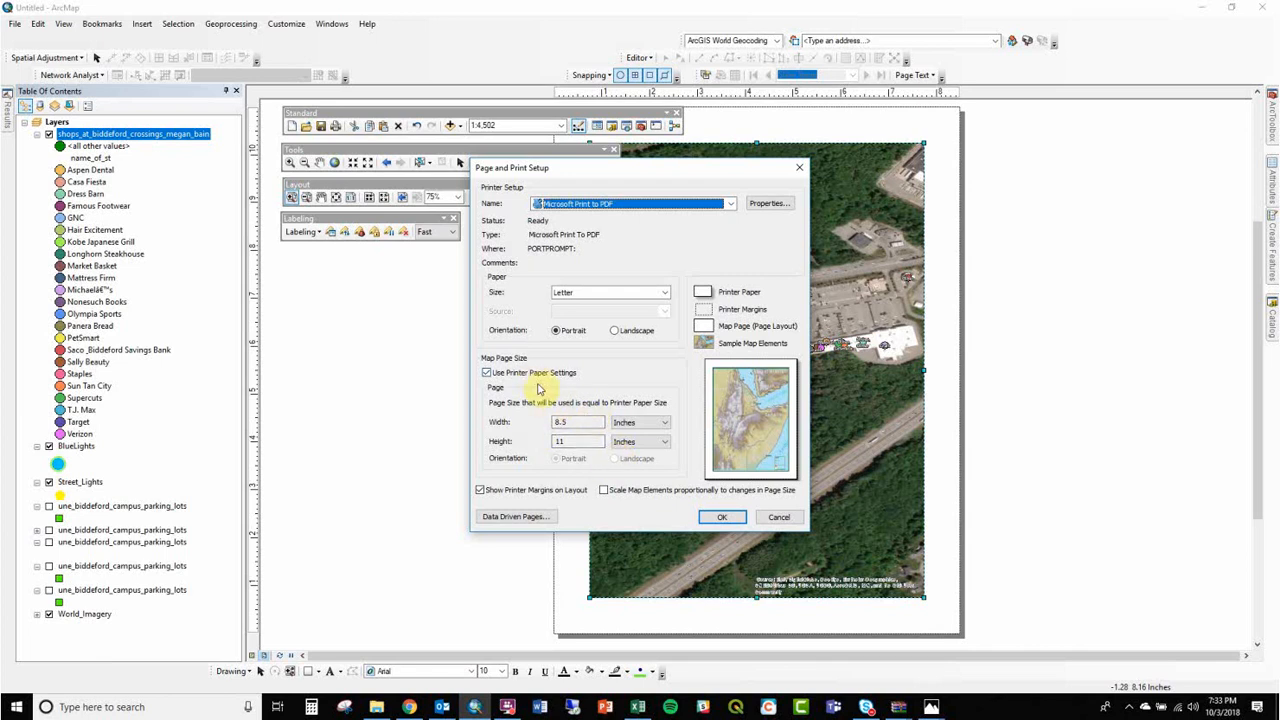
left_click(505, 375)
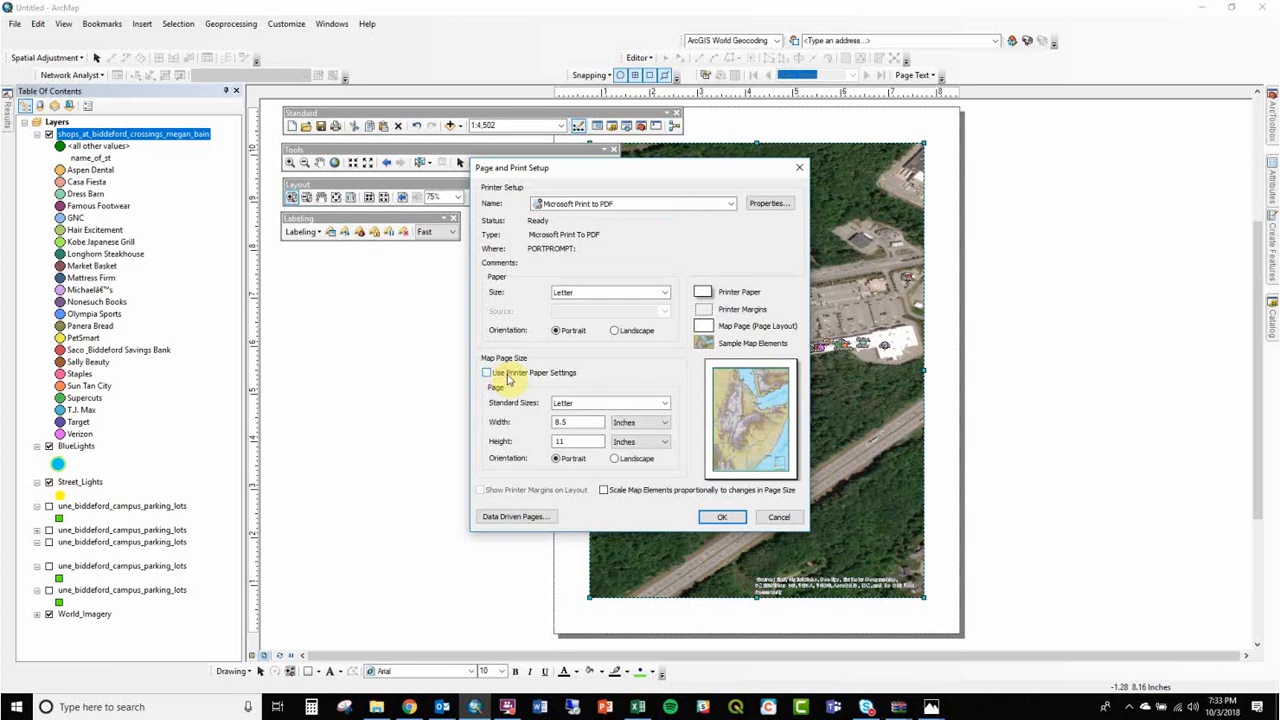
left_click(582, 424)
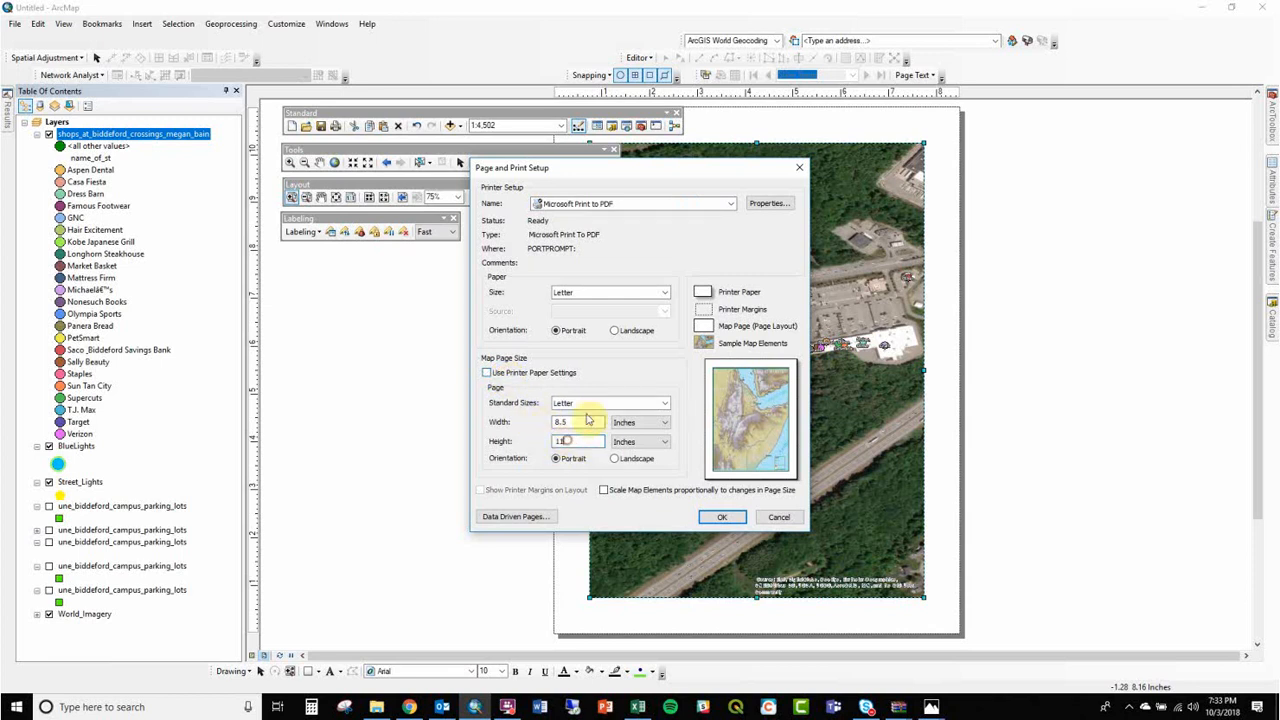
left_click(580, 403)
left_click(588, 414)
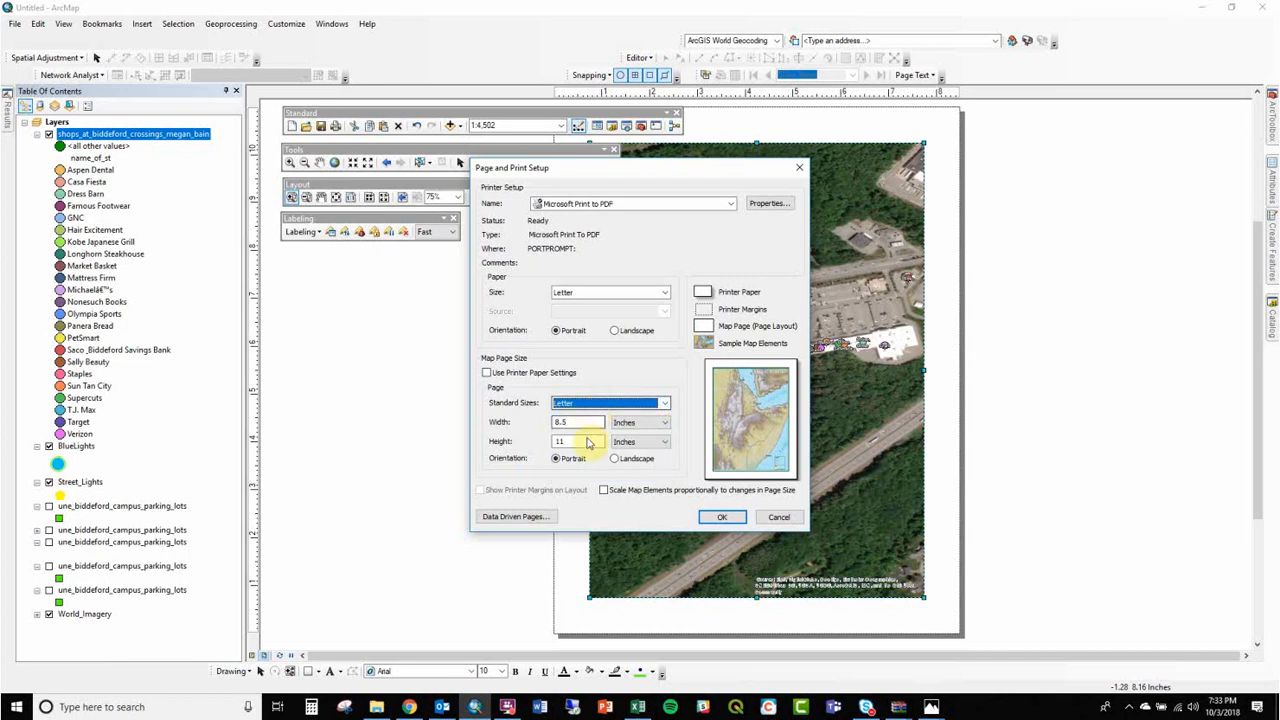
left_click(579, 421)
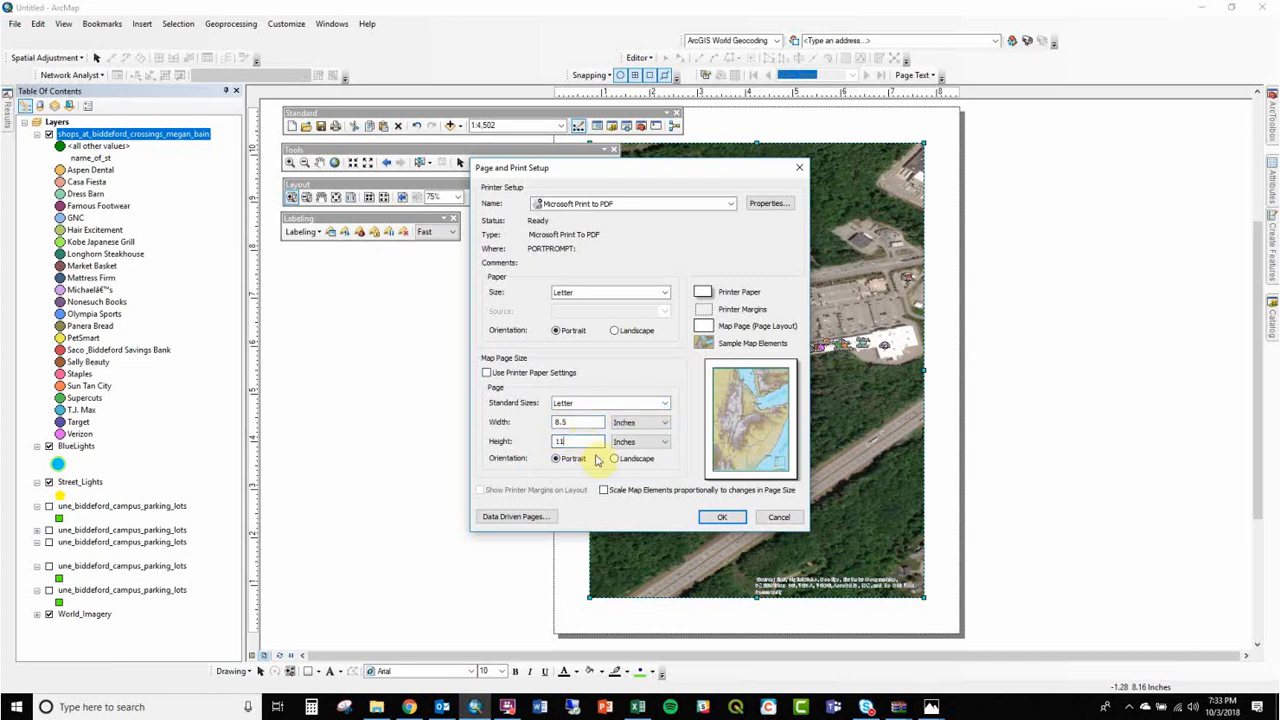
left_click(614, 458)
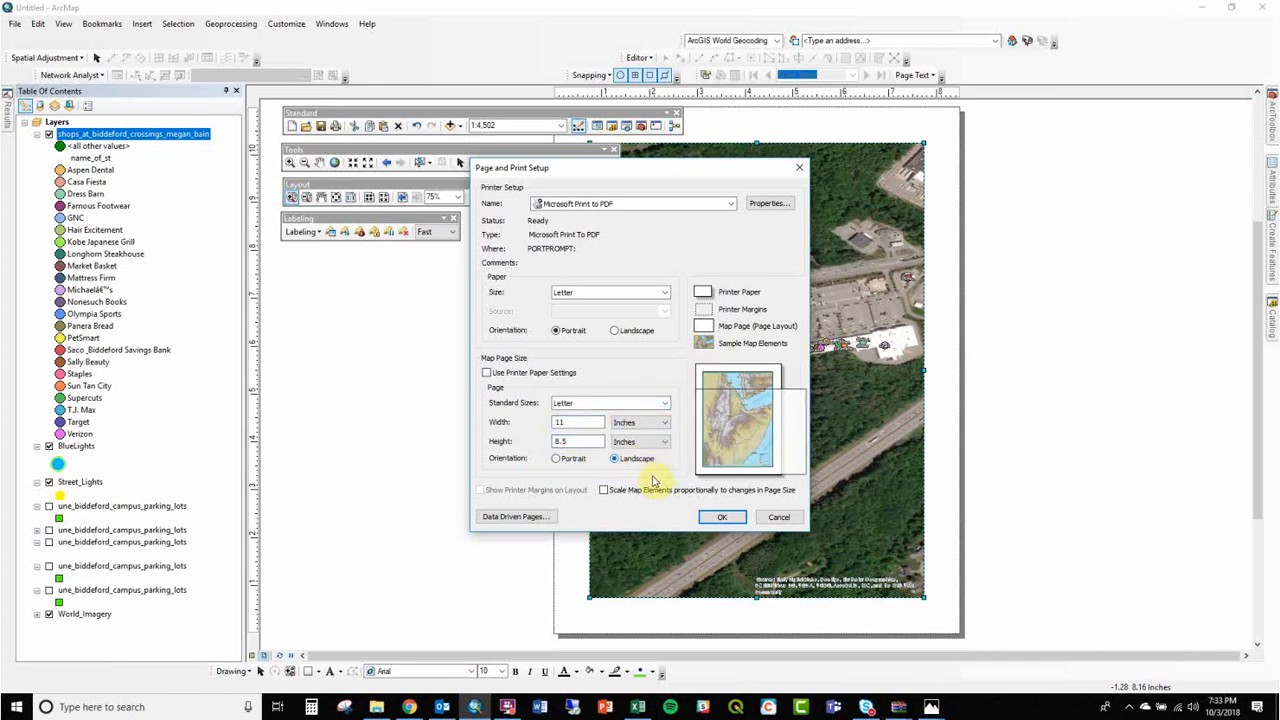
left_click(716, 520)
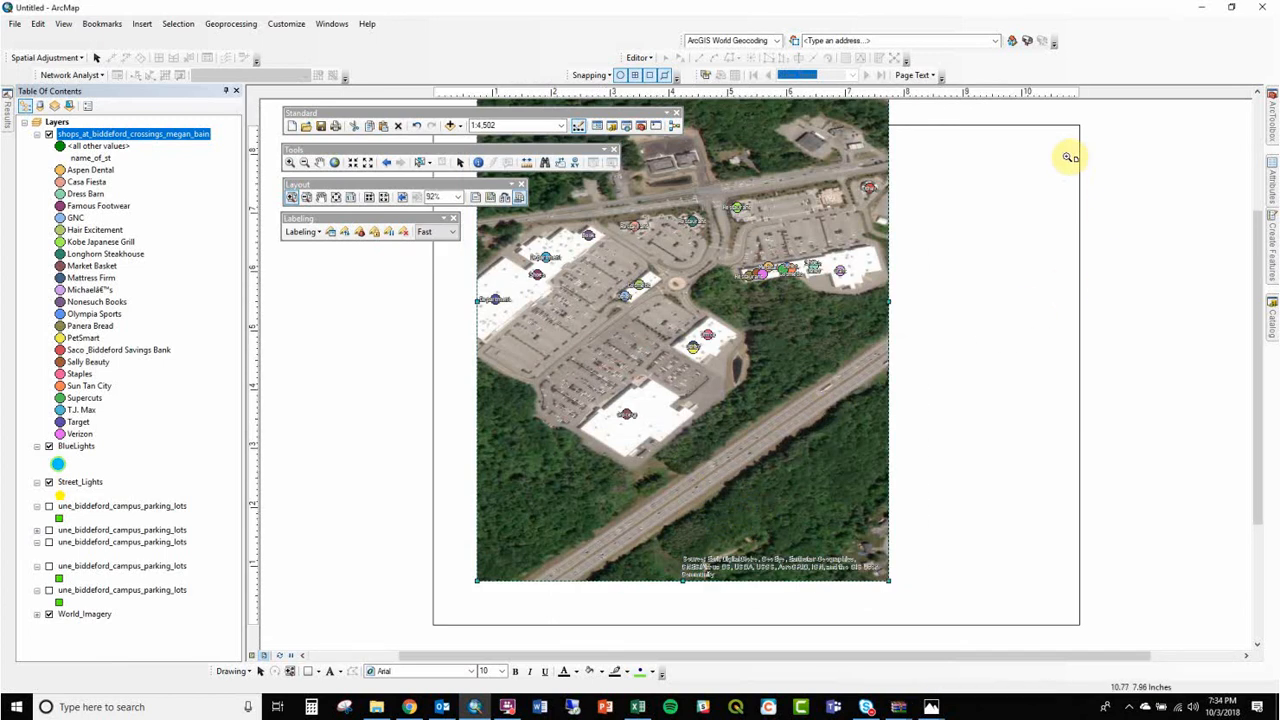
Step: Undock the Draw toolbar so it floats above the layout page, and toggle its display off and back on
left_click(943, 319)
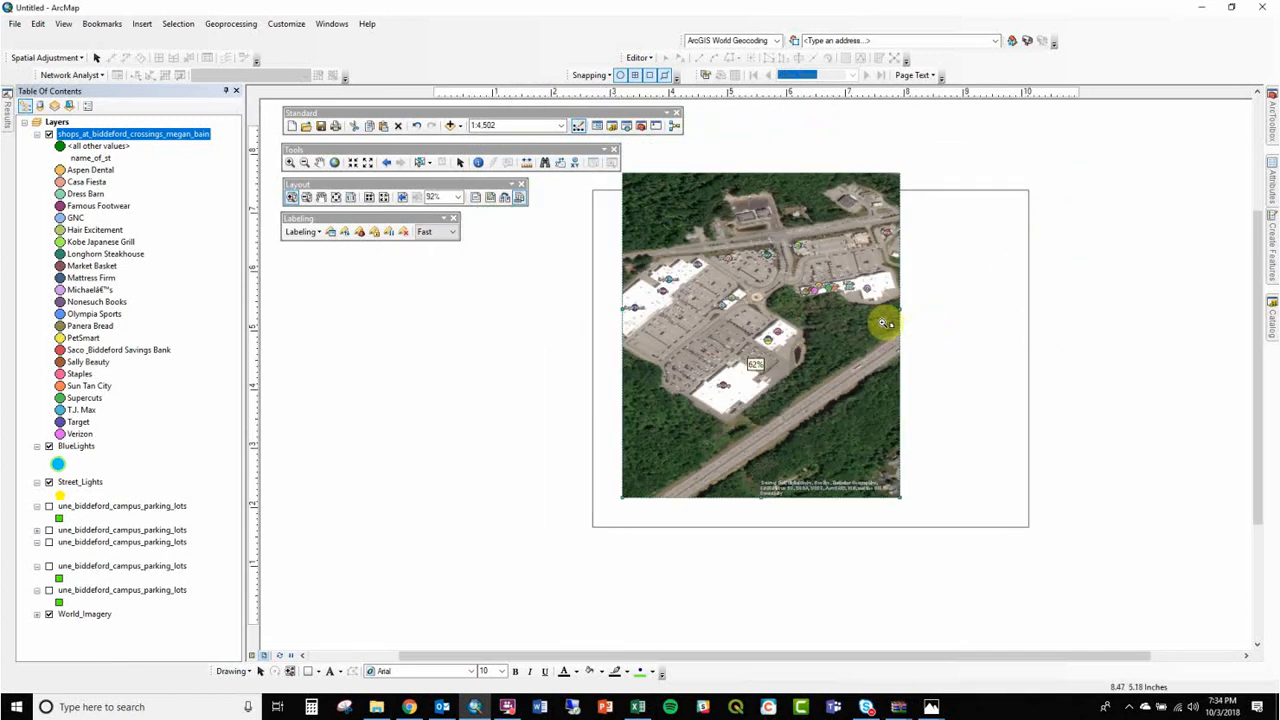
left_click_drag(905, 308, 784, 402)
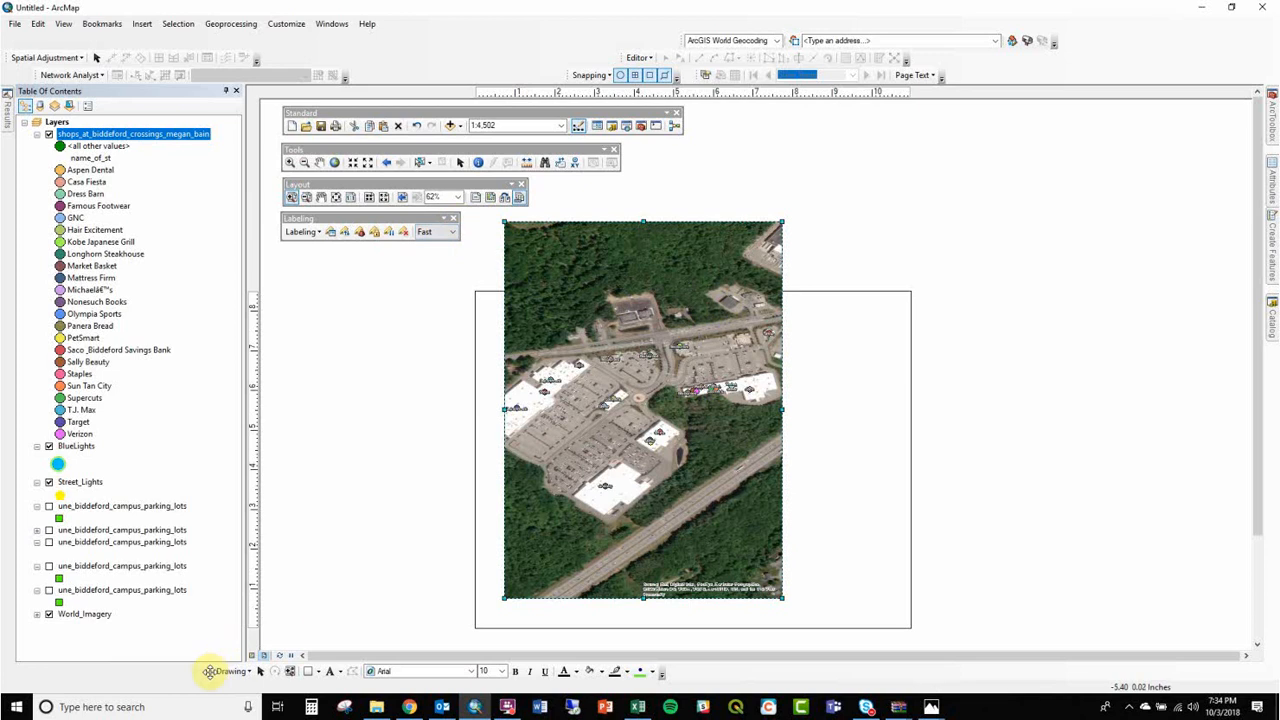
mouse_move(210, 671)
left_mouse_down()
mouse_move(289, 626)
mouse_move(714, 245)
mouse_move(720, 116)
left_mouse_up()
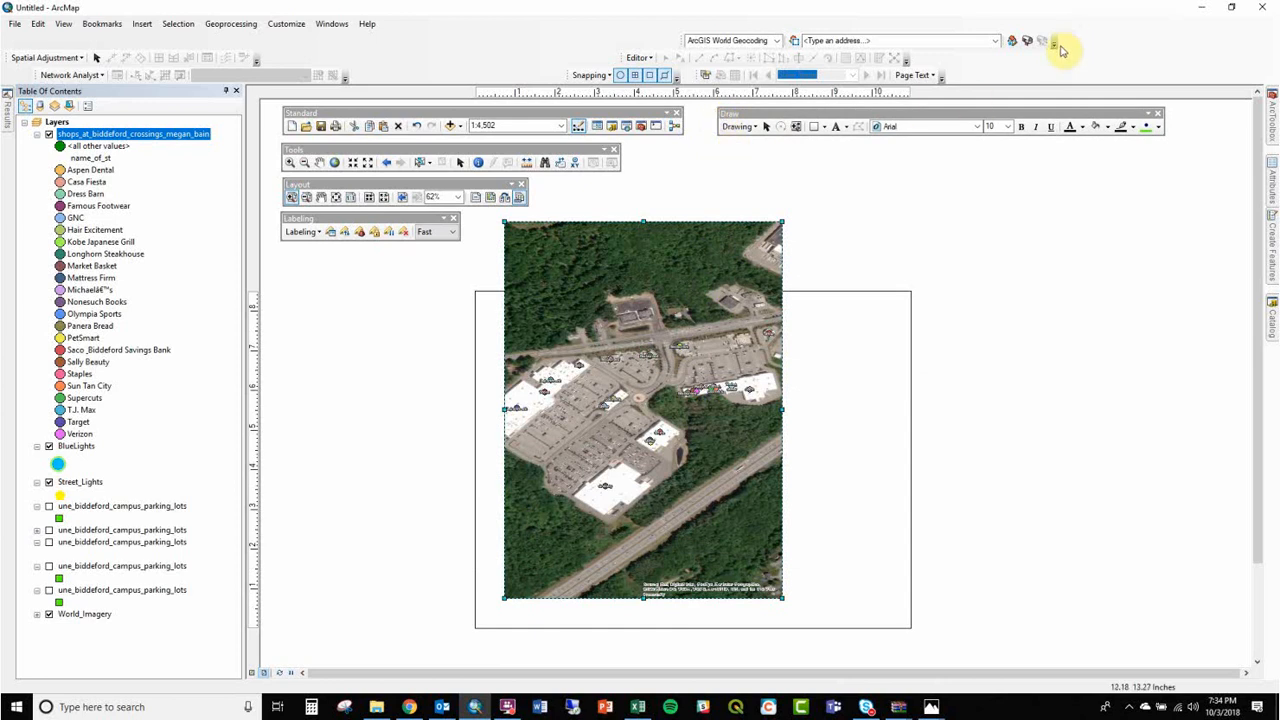
right_click(1100, 45)
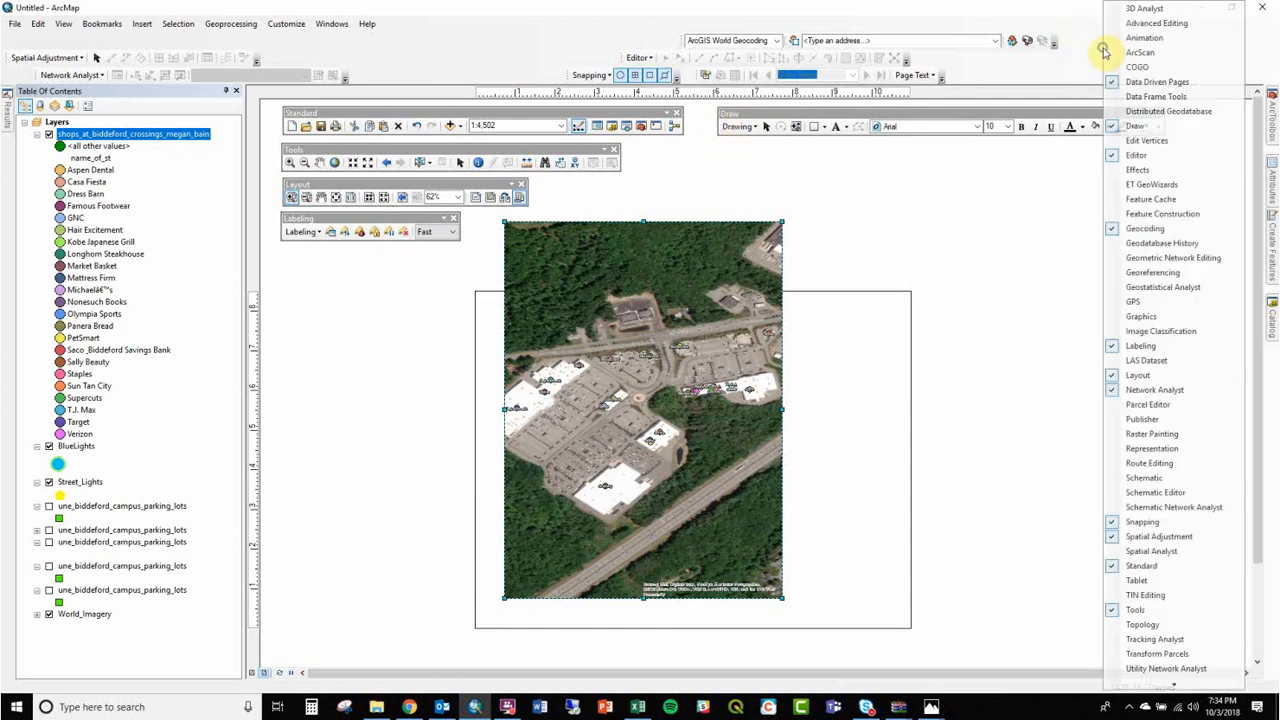
left_click(1155, 127)
right_click(1064, 64)
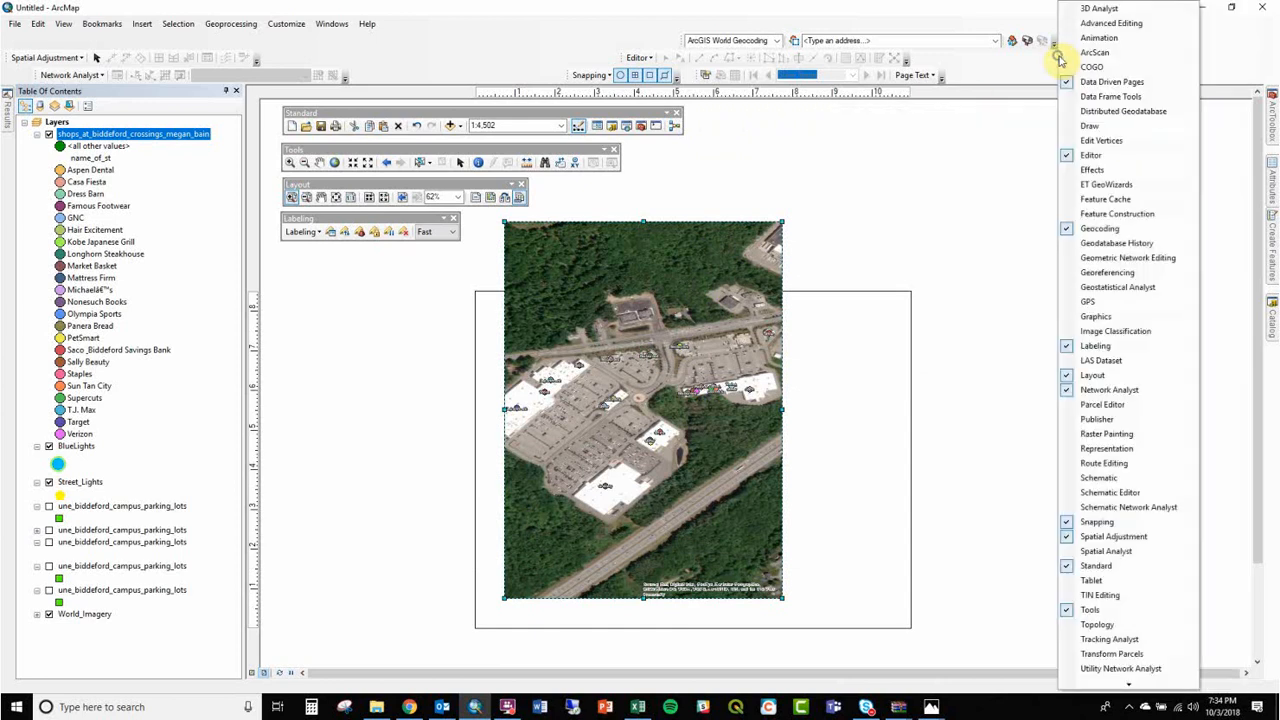
left_click(1098, 127)
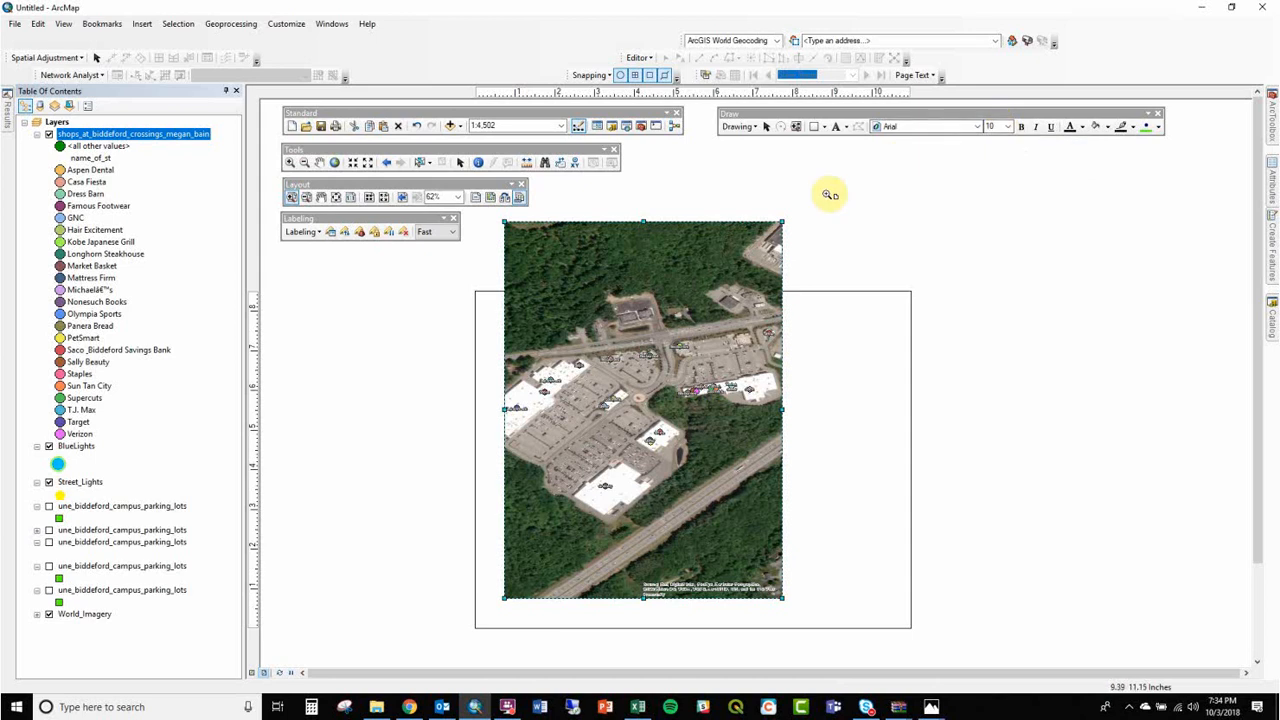
Step: Move the data frame and enlarge it to fill the landscape page, leaving a narrow margin on all sides
left_click(767, 134)
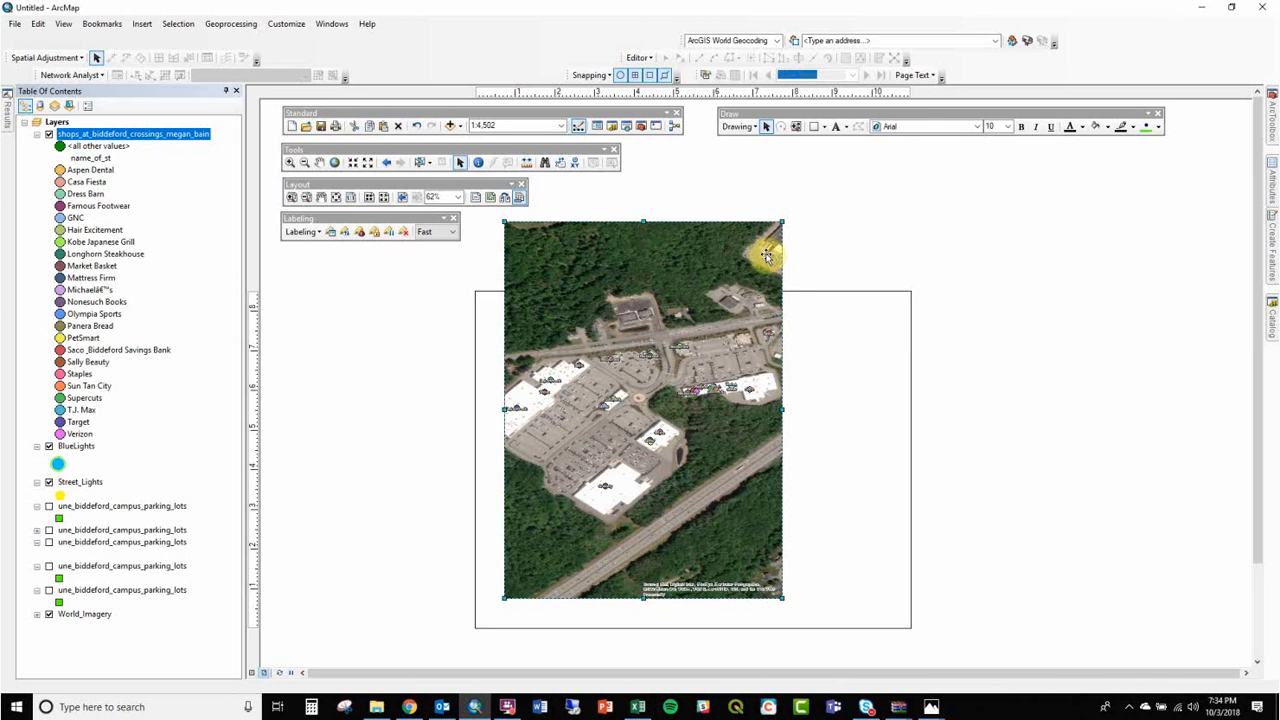
left_click_drag(734, 271, 872, 287)
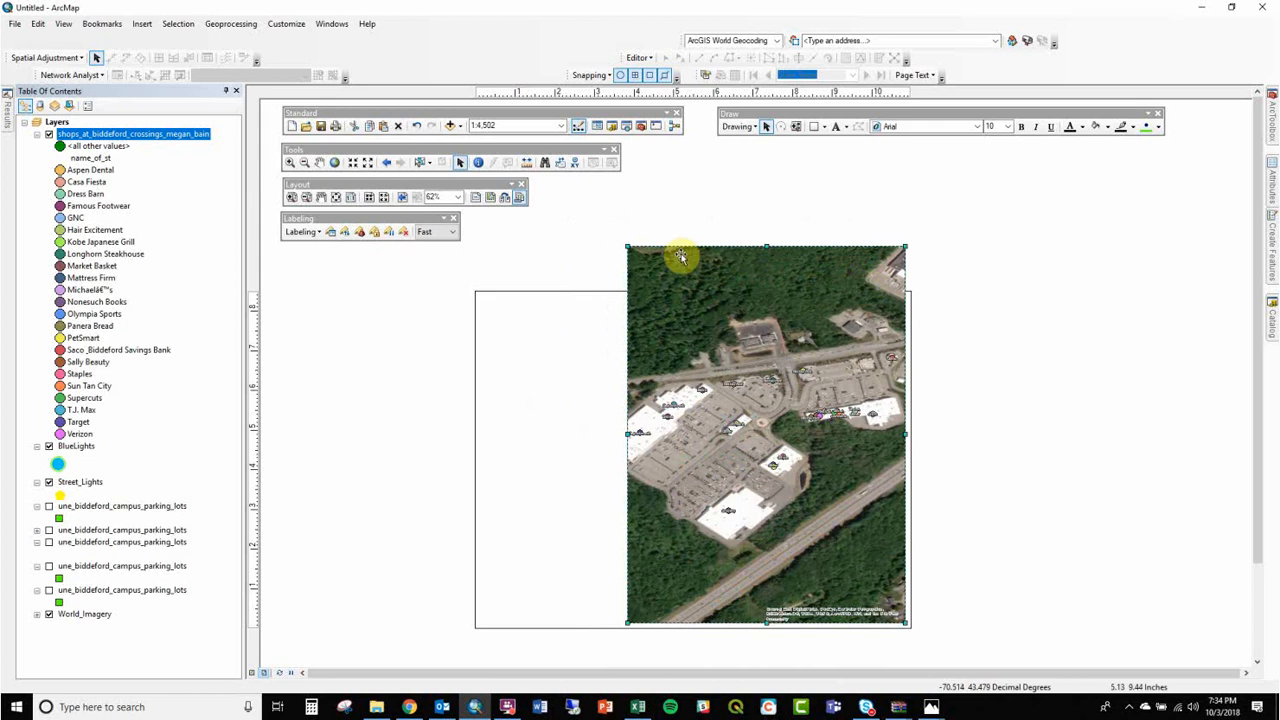
left_click_drag(626, 245, 480, 296)
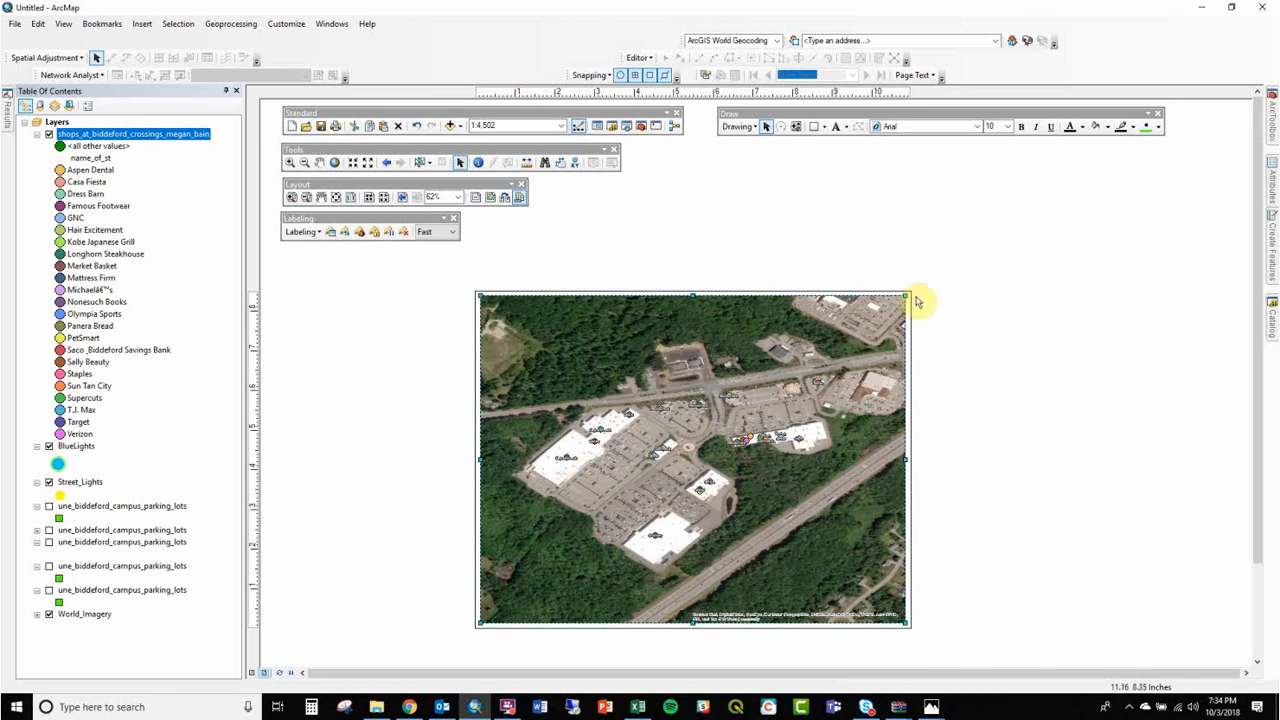
left_click_drag(731, 446, 844, 396)
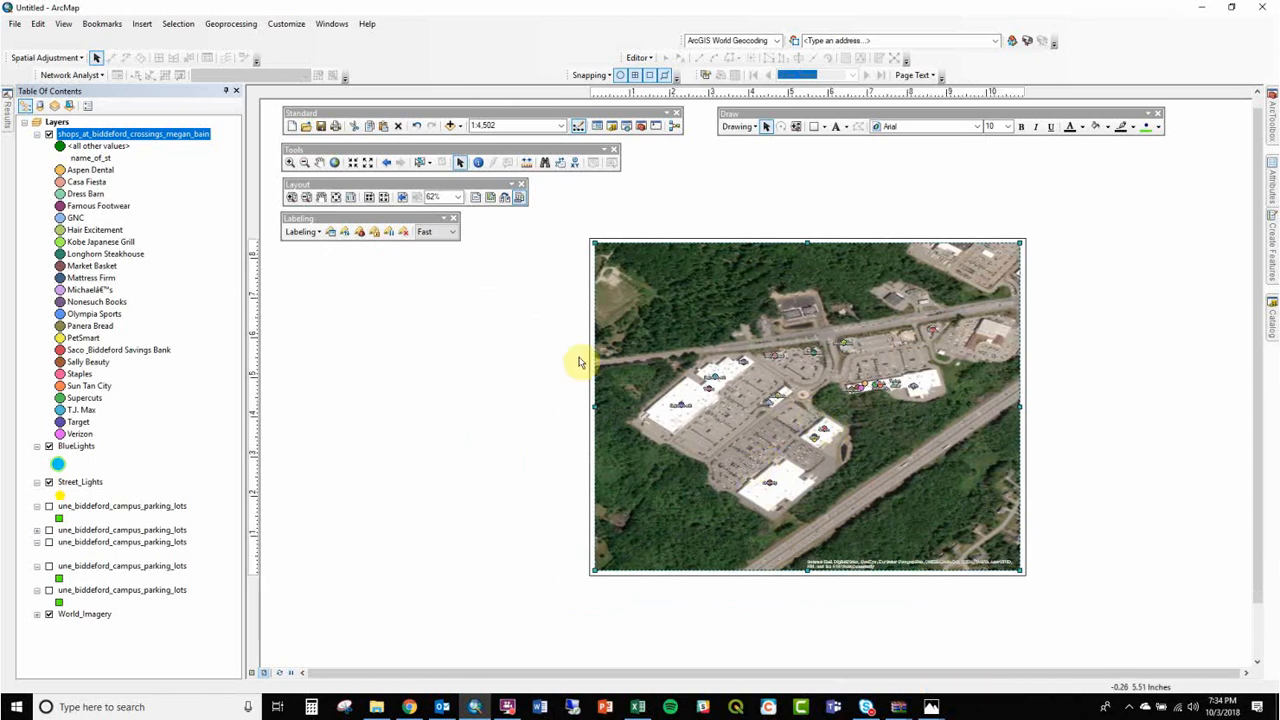
Step: Export the map to the Desktop as Untitled.pdf in PDF format at 300 dpi
left_click(14, 22)
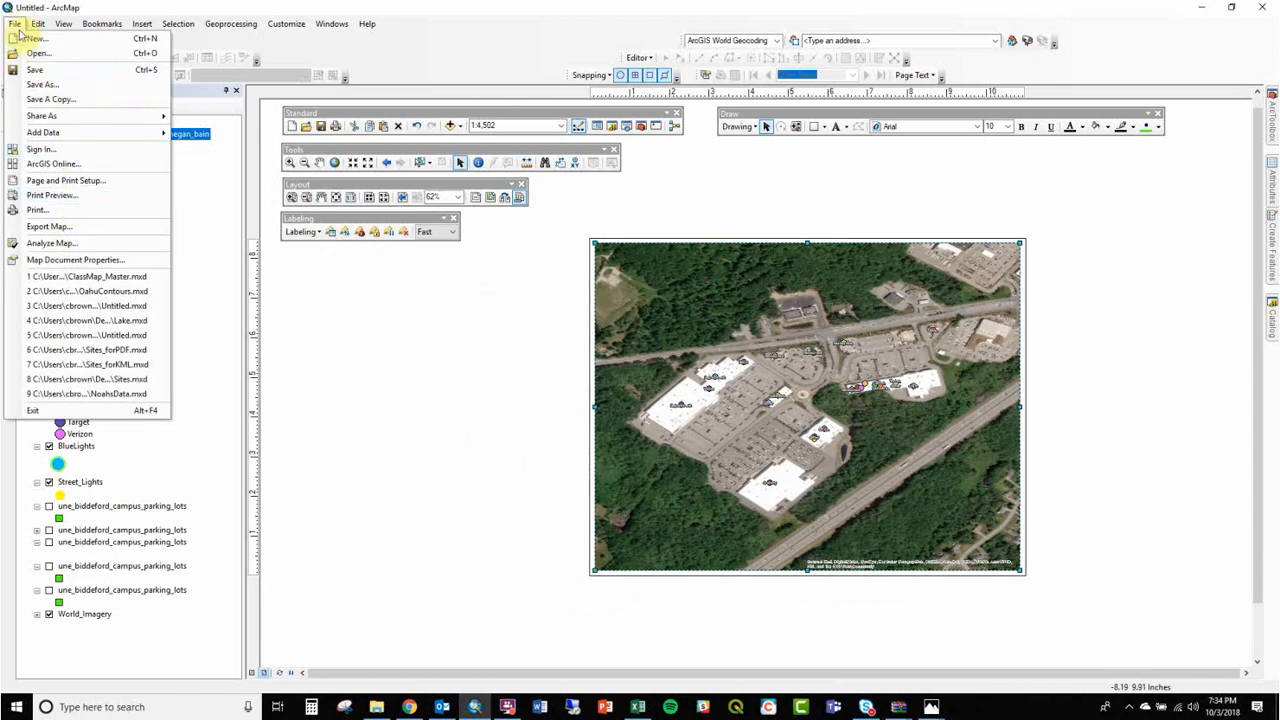
left_click(58, 228)
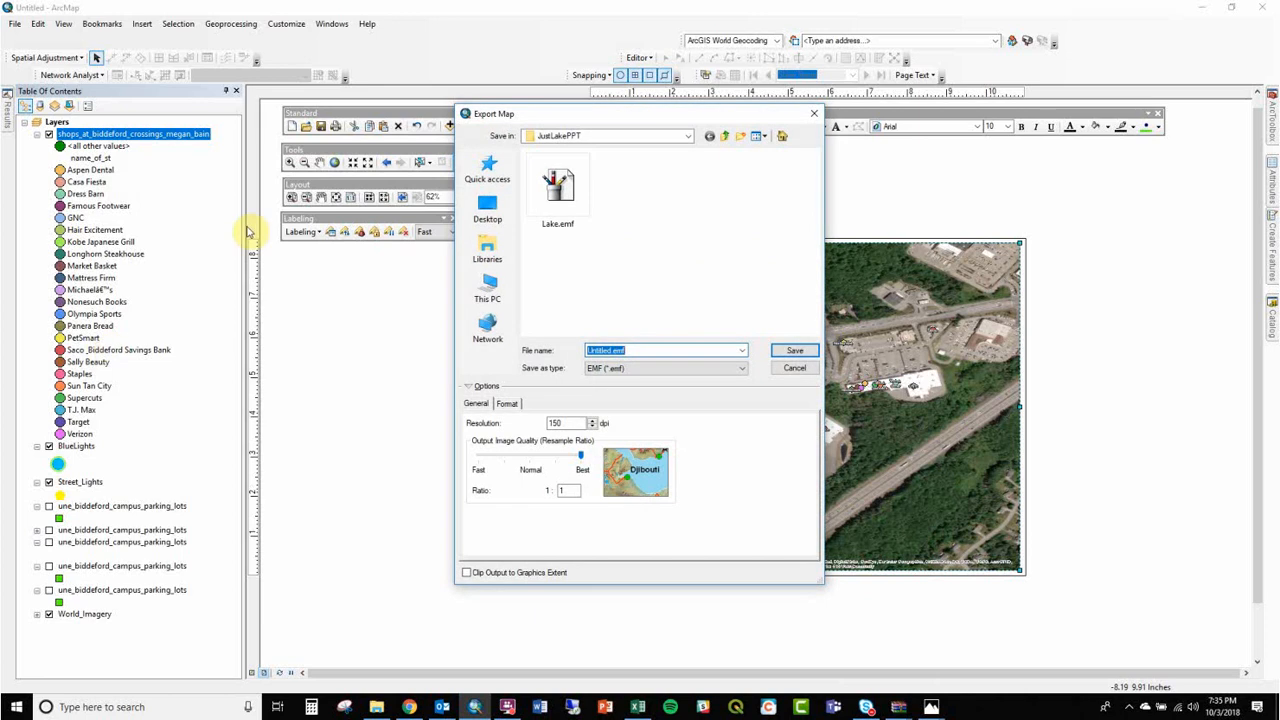
left_click(605, 370)
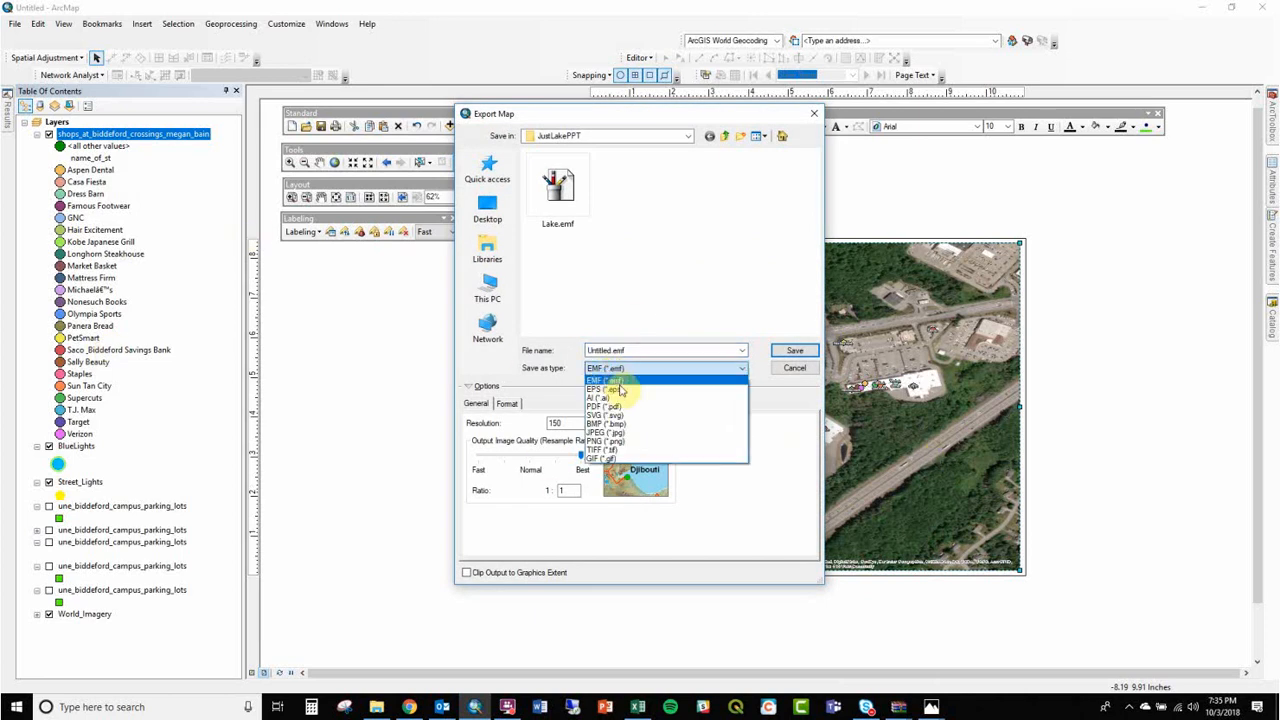
left_click(632, 409)
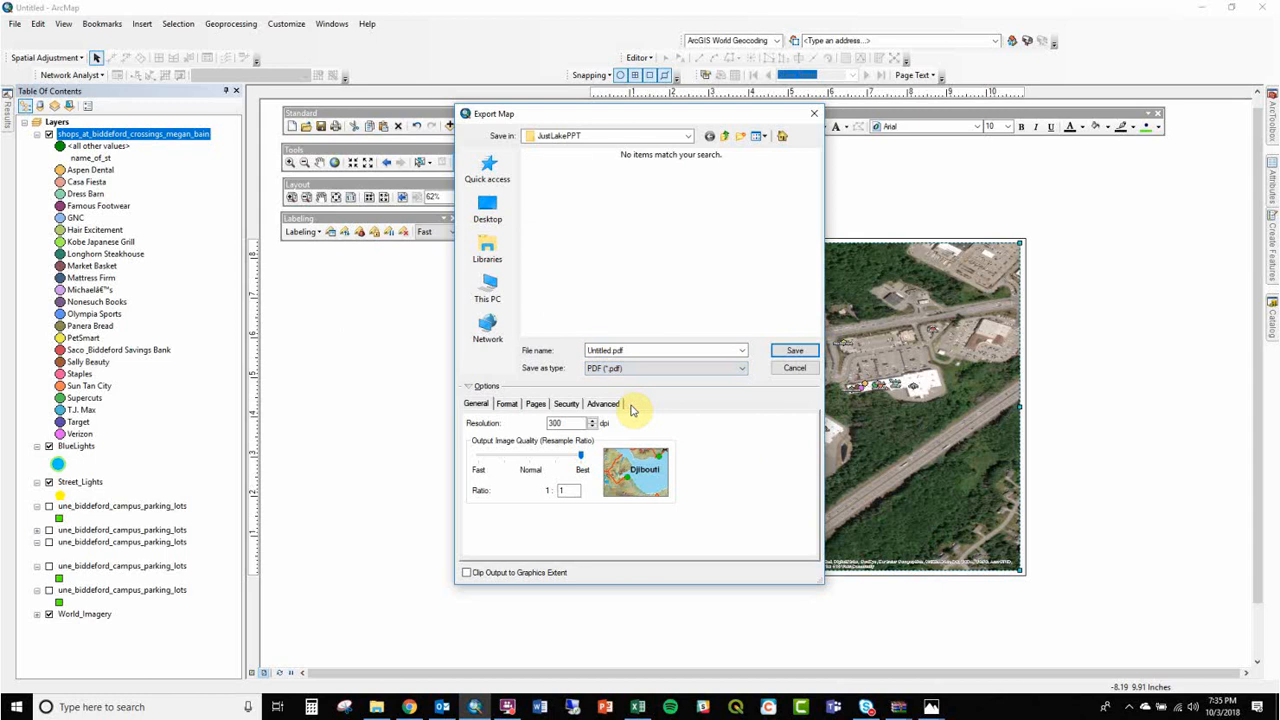
left_click(490, 208)
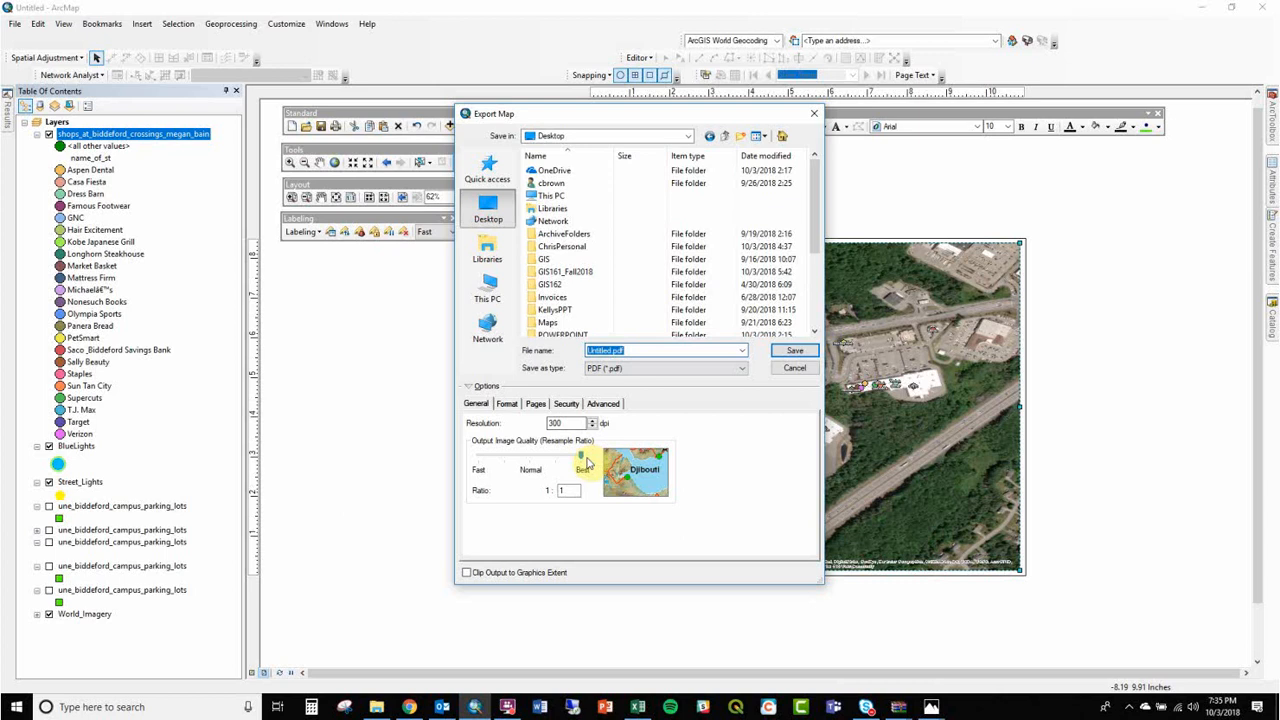
double_click(568, 423)
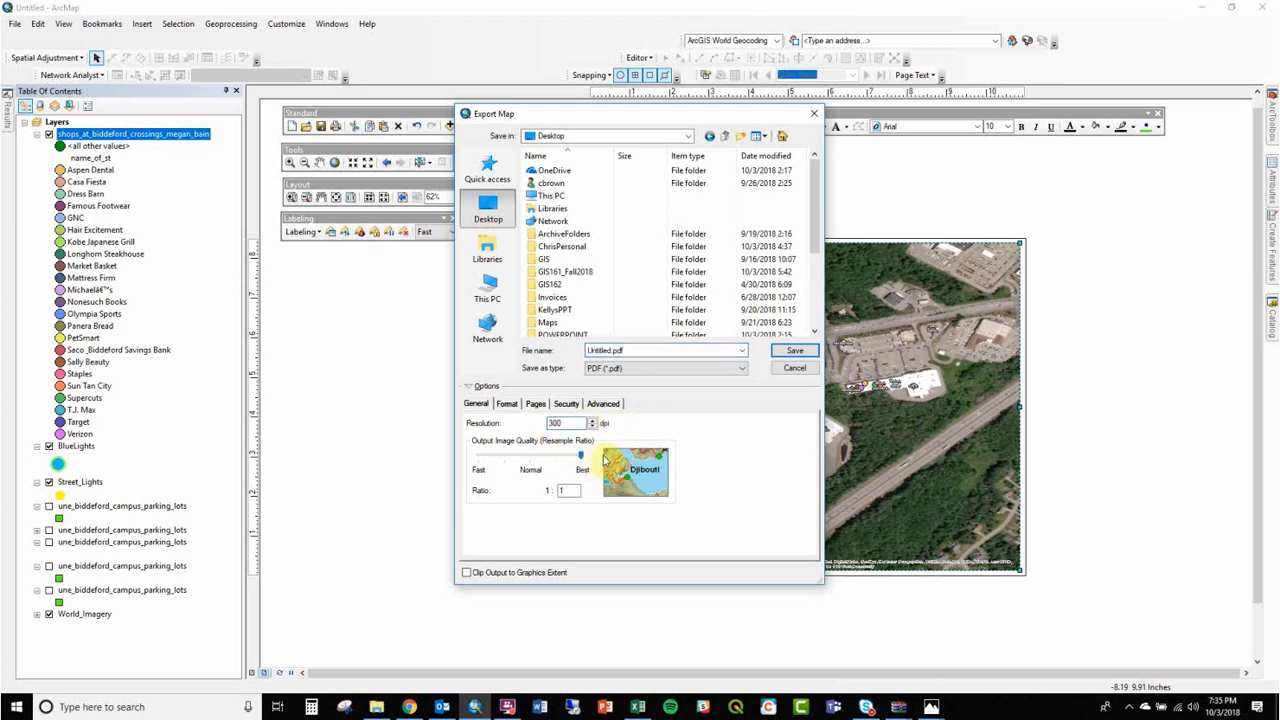
double_click(584, 422)
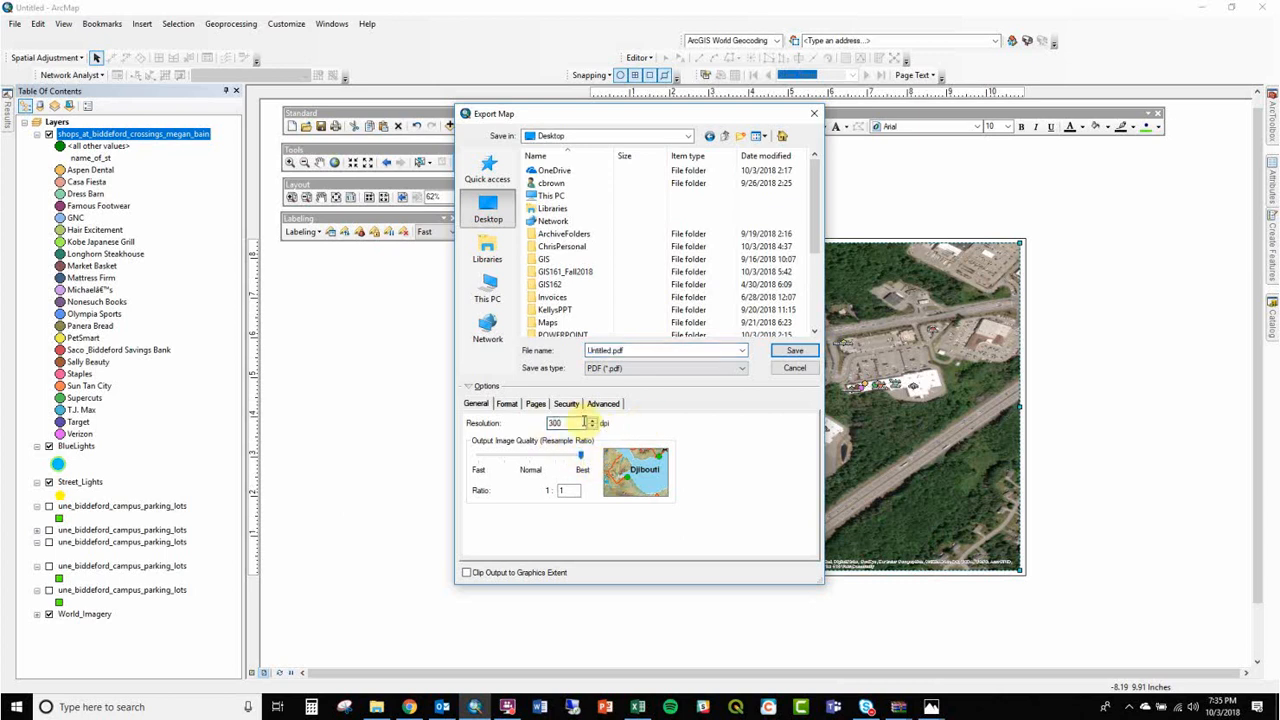
left_click(783, 354)
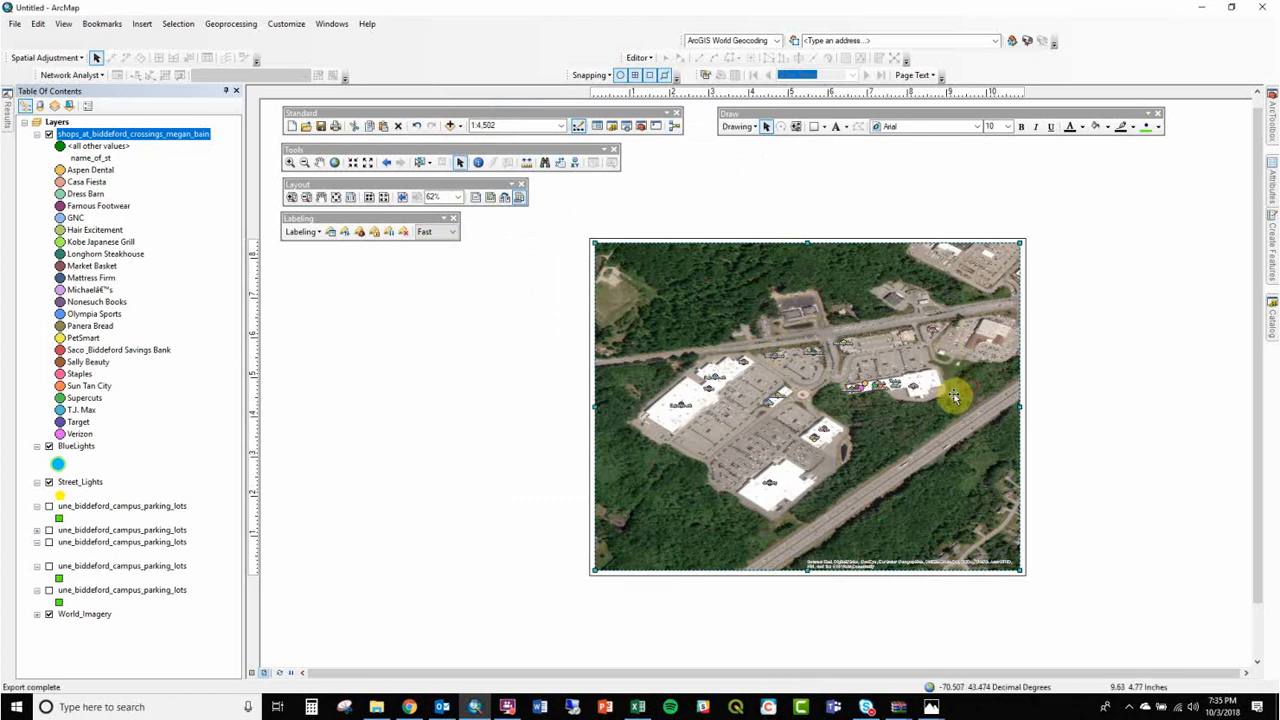
Step: Shift the data frame partly off the page past its lower-left corner and export the map to the Desktop as Untitled_offcenter.pdf
left_click_drag(957, 400, 806, 394)
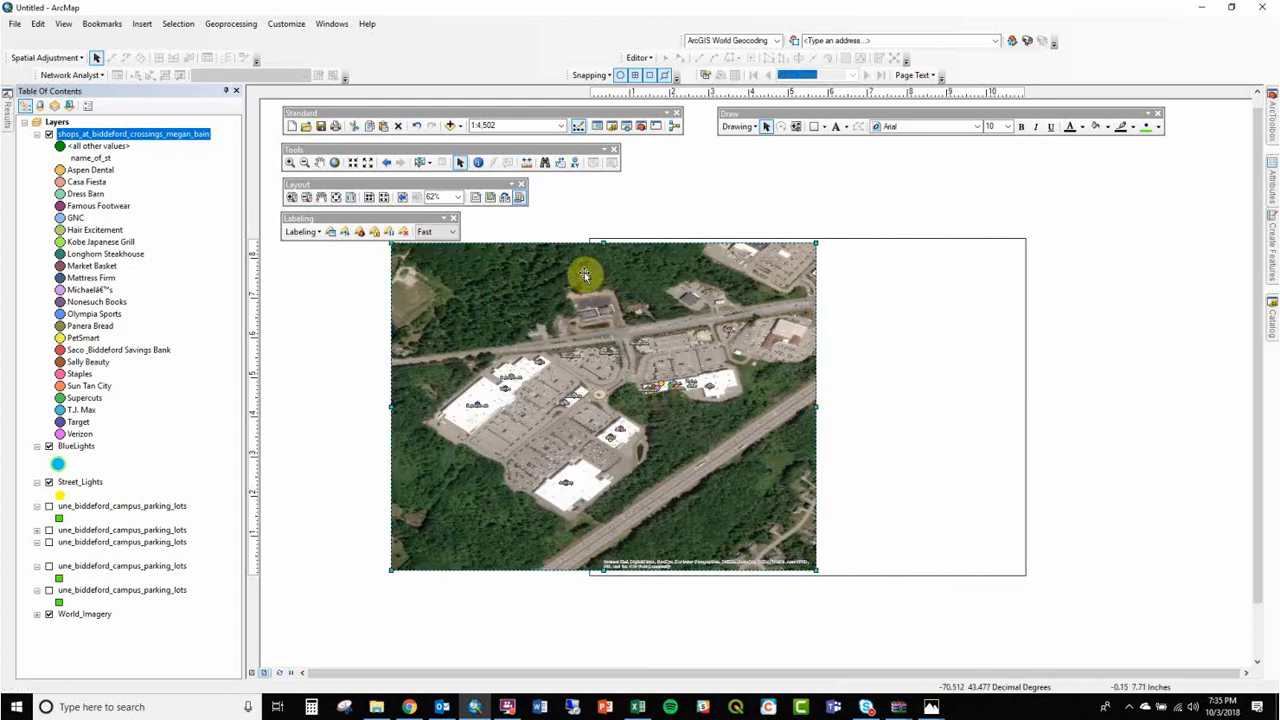
left_click_drag(585, 276, 586, 337)
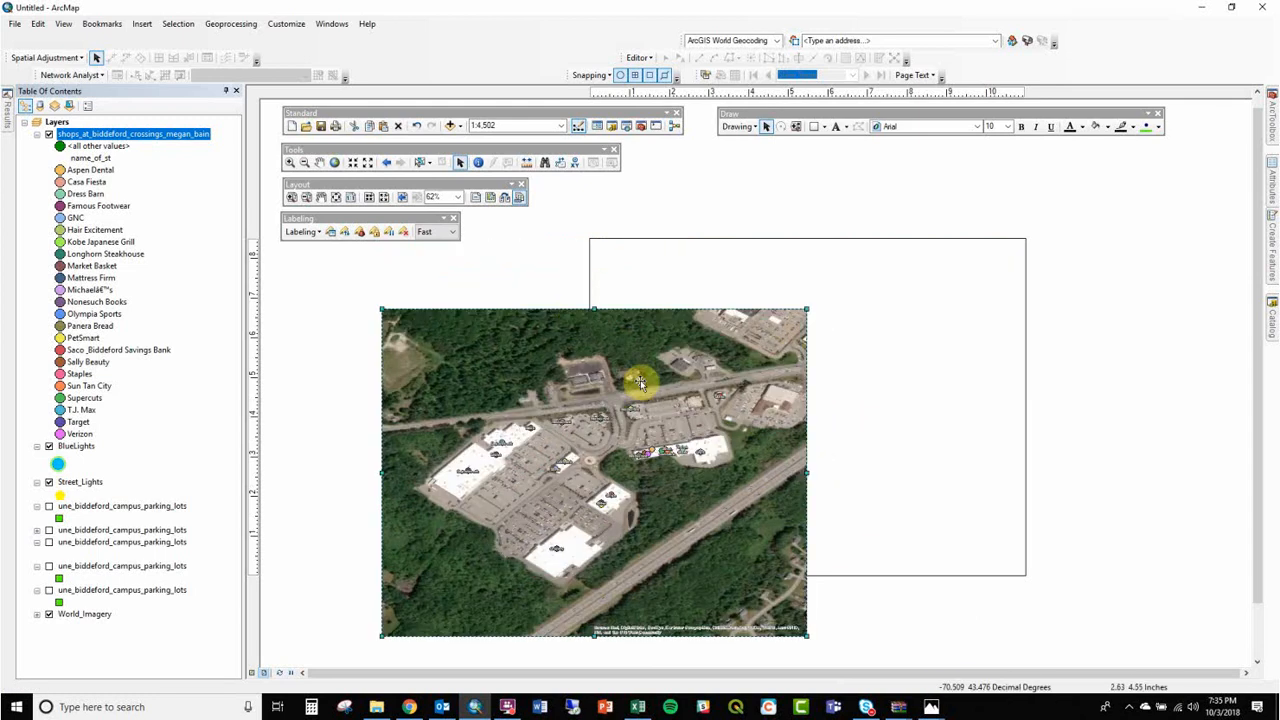
left_click(14, 24)
left_click(74, 227)
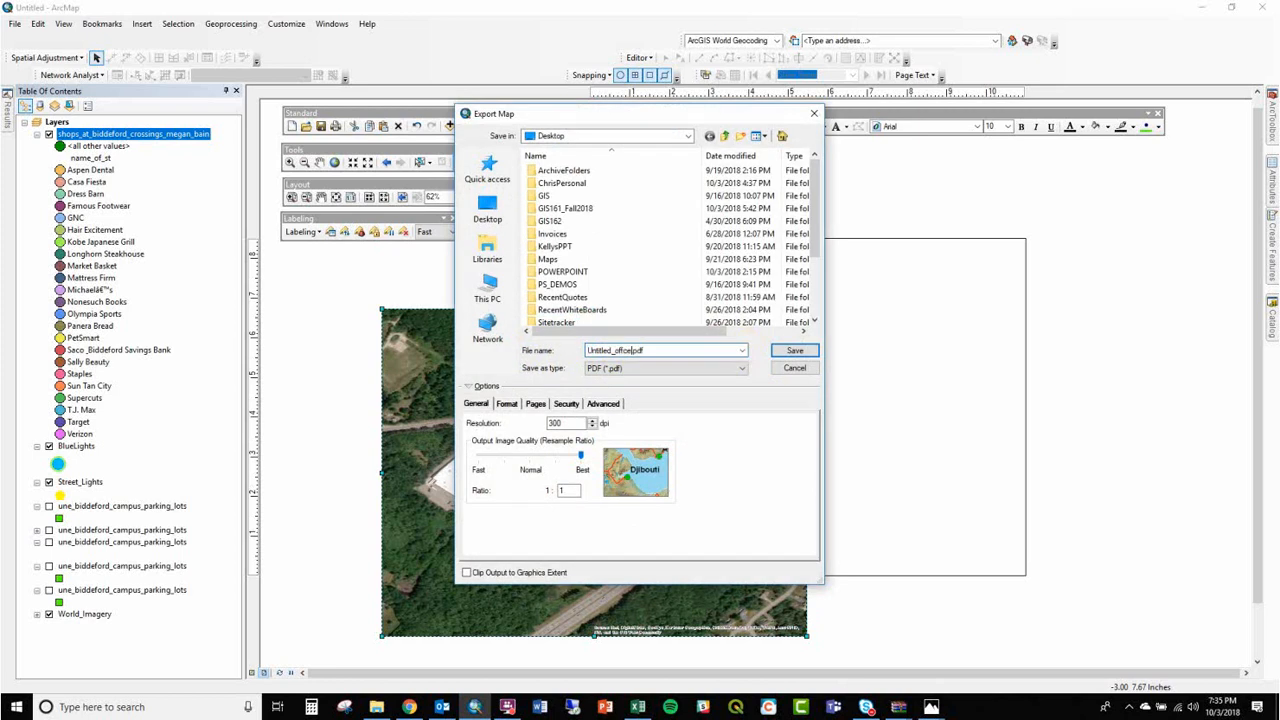
key("Return")
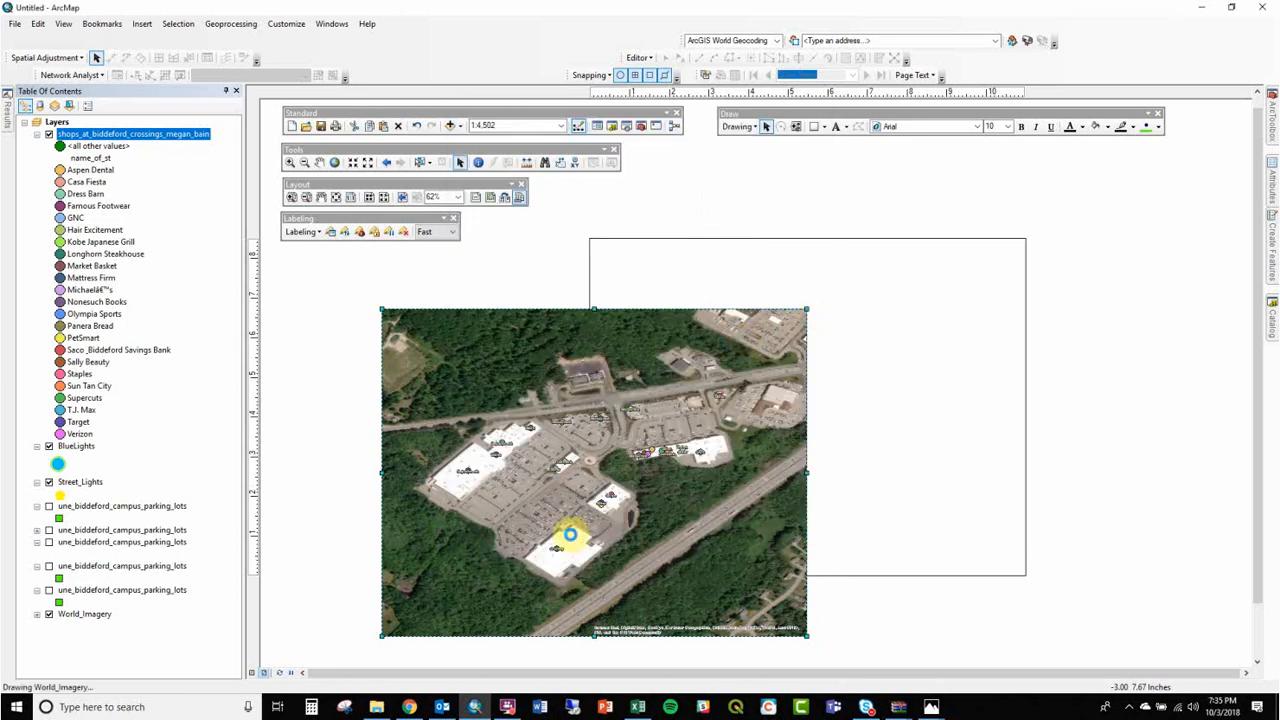
Step: Switch to File Explorer and open the exported Untitled.pdf from the Desktop folder
left_click(376, 707)
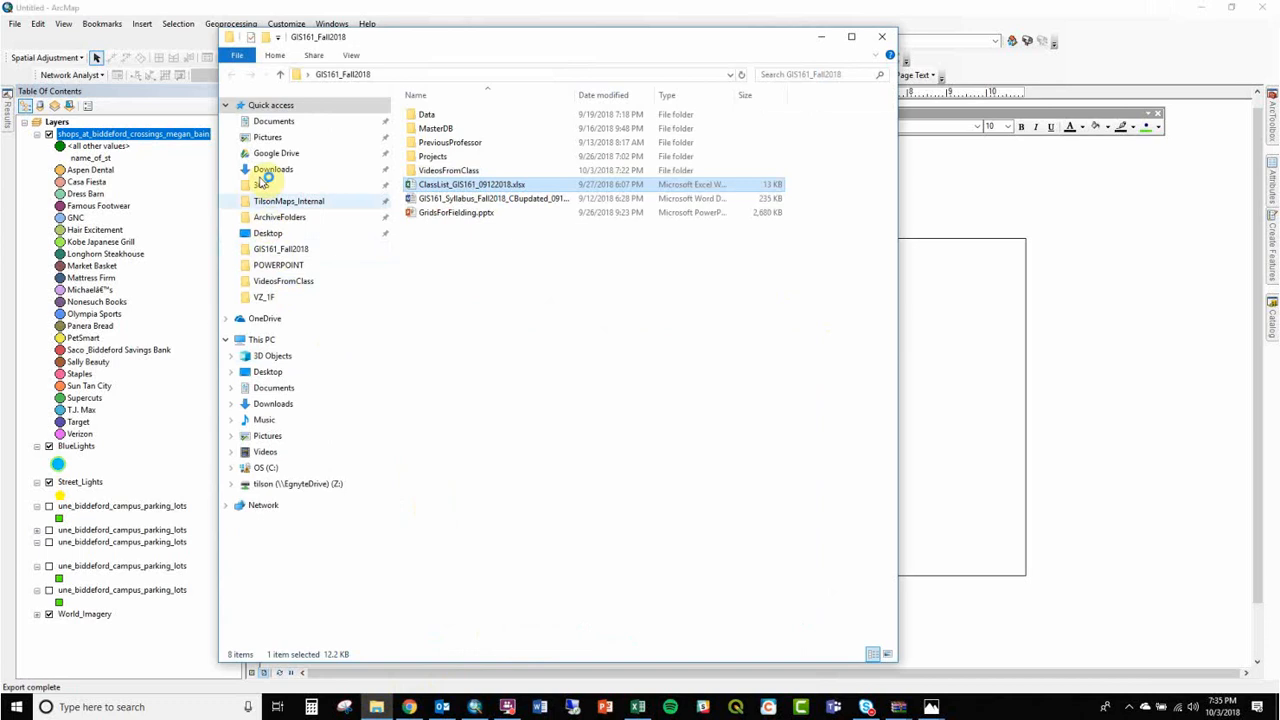
left_click(270, 234)
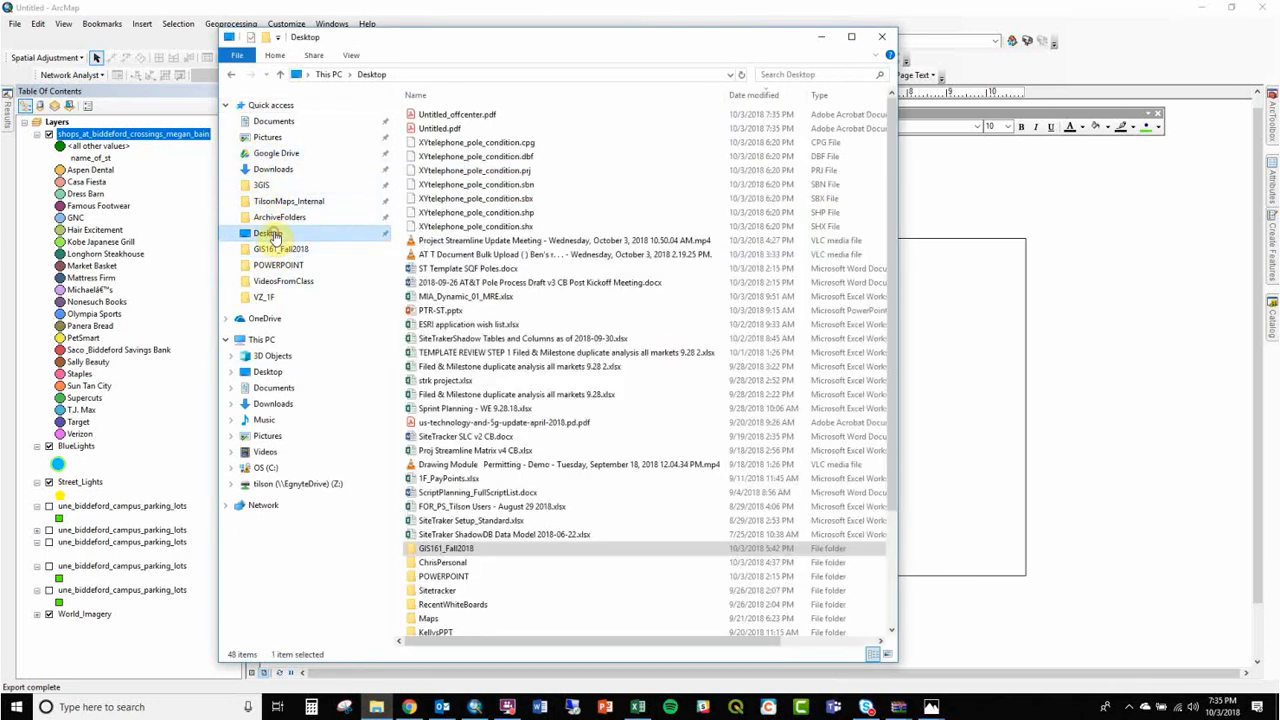
double_click(458, 129)
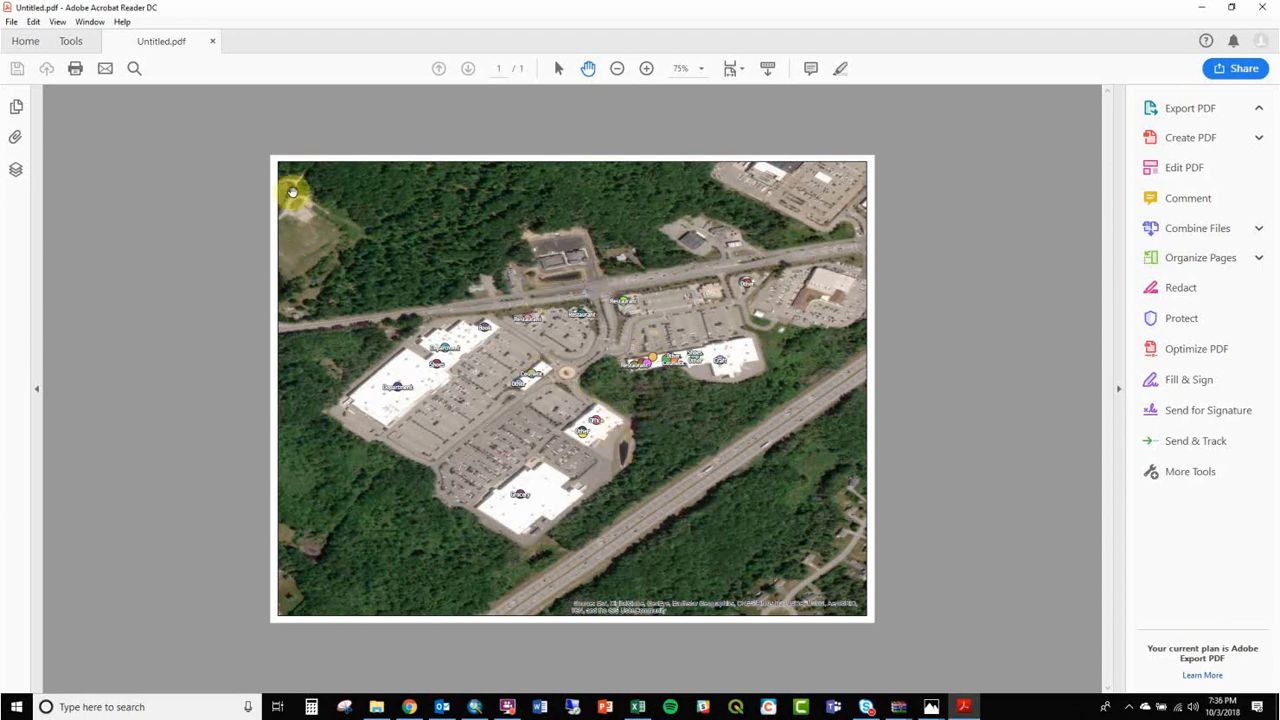
Step: Open Untitled_offcenter.pdf from the Desktop folder, view its whole page, and close both exported PDFs
left_click(376, 707)
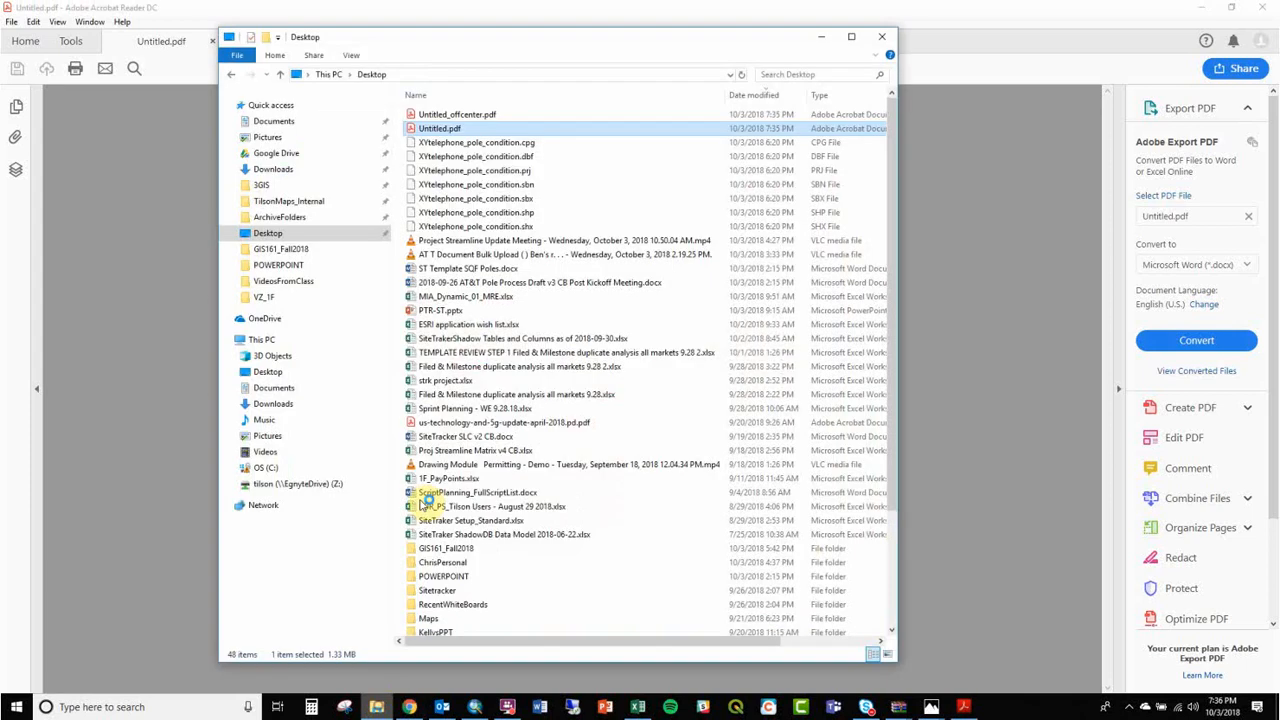
left_click(456, 115)
double_click(452, 118)
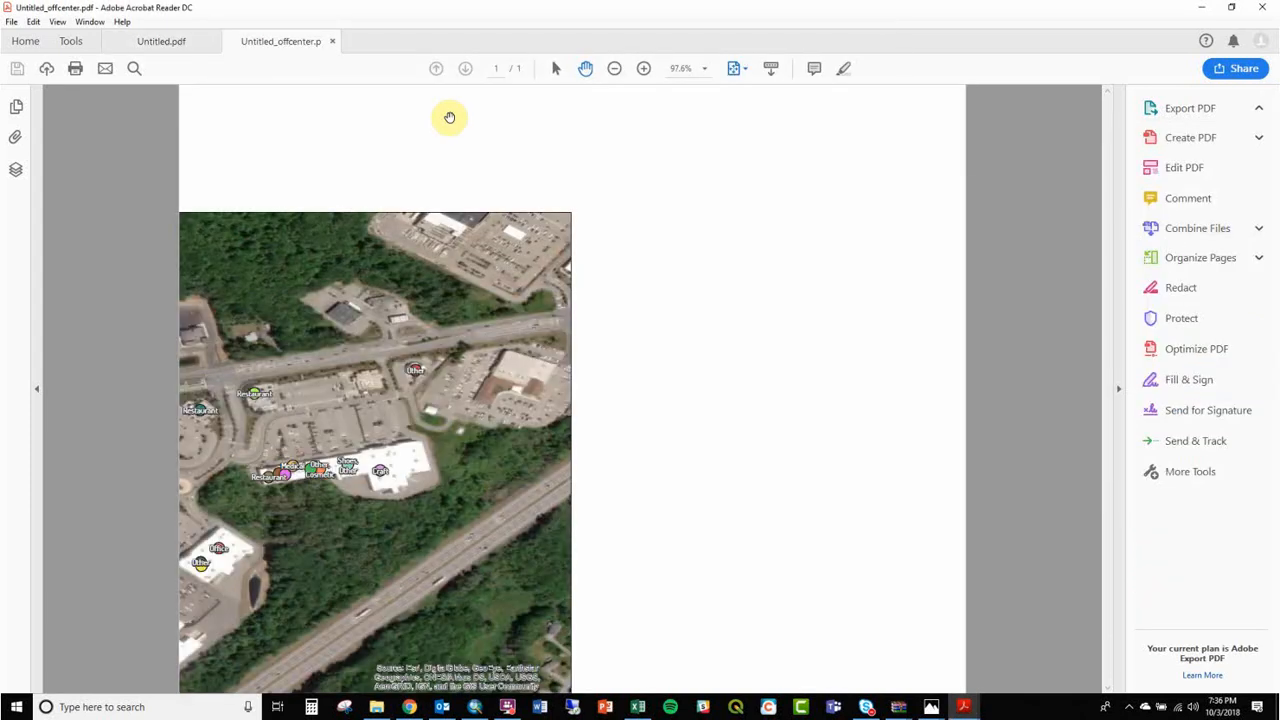
scroll(522, 463, "down", 2)
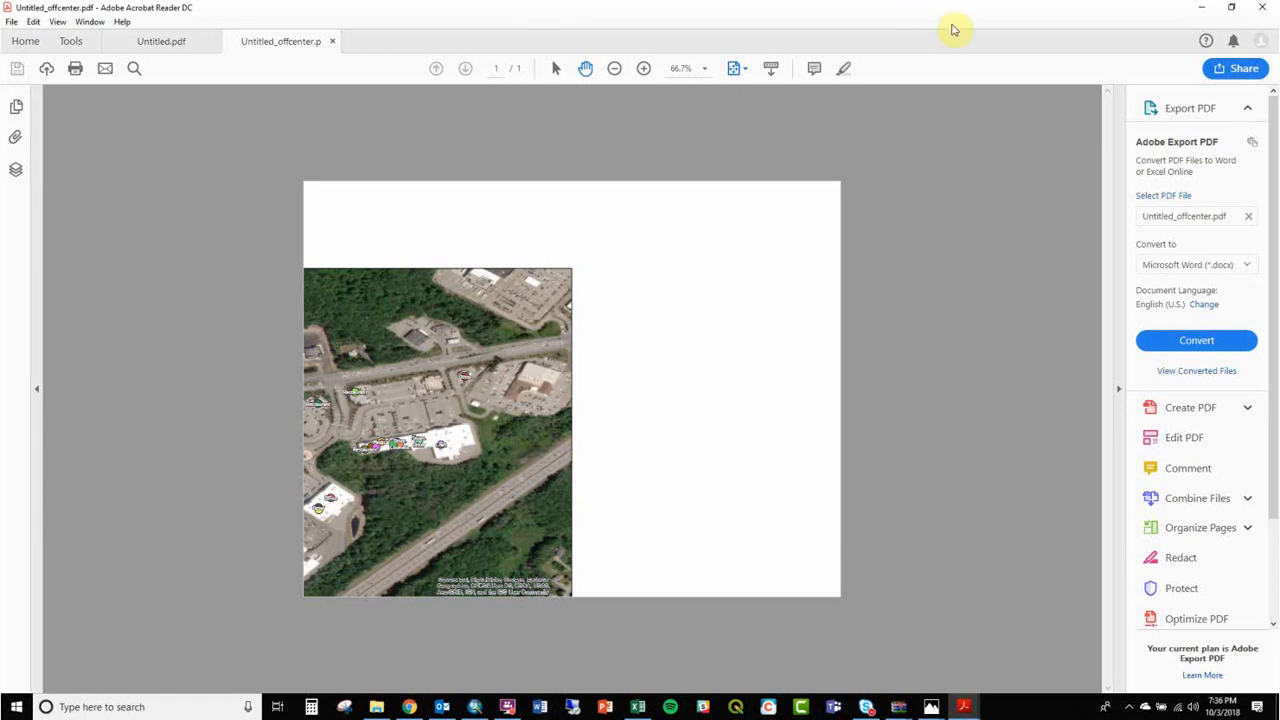
left_click(1268, 8)
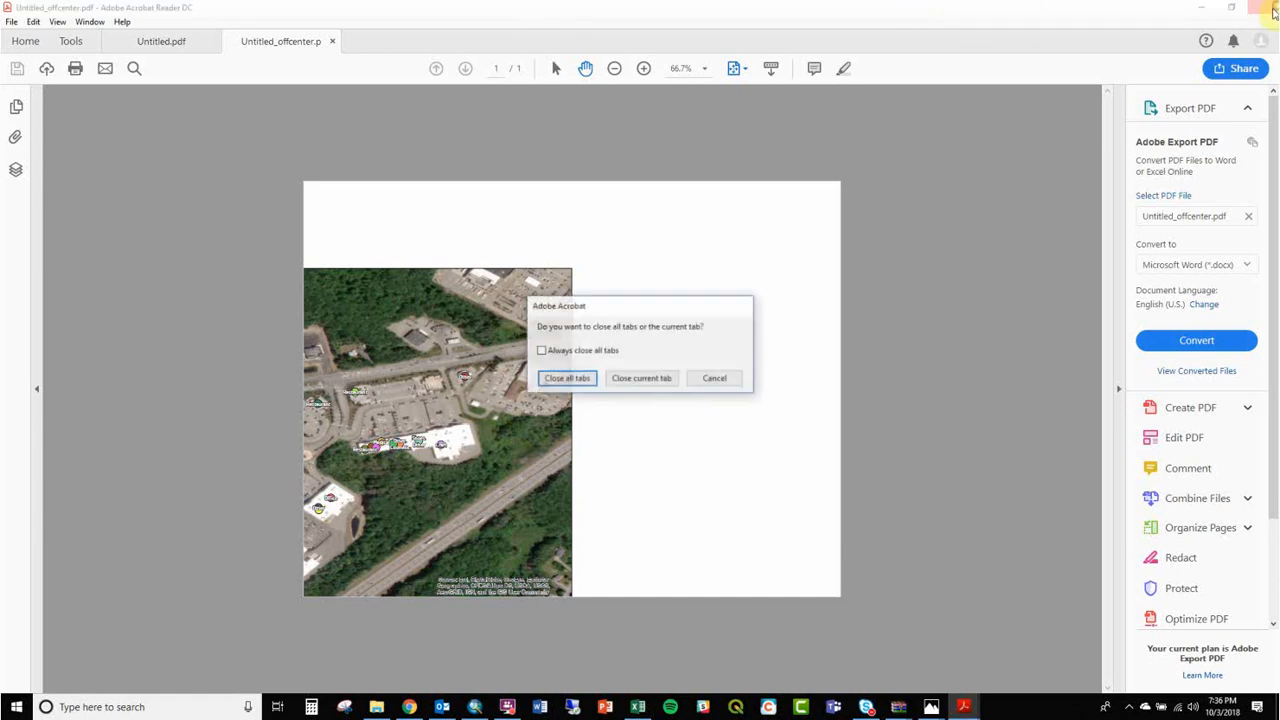
left_click(566, 378)
Step: Move the data frame back onto the landscape page, centering it with a narrow margin on all sides
left_click(1046, 383)
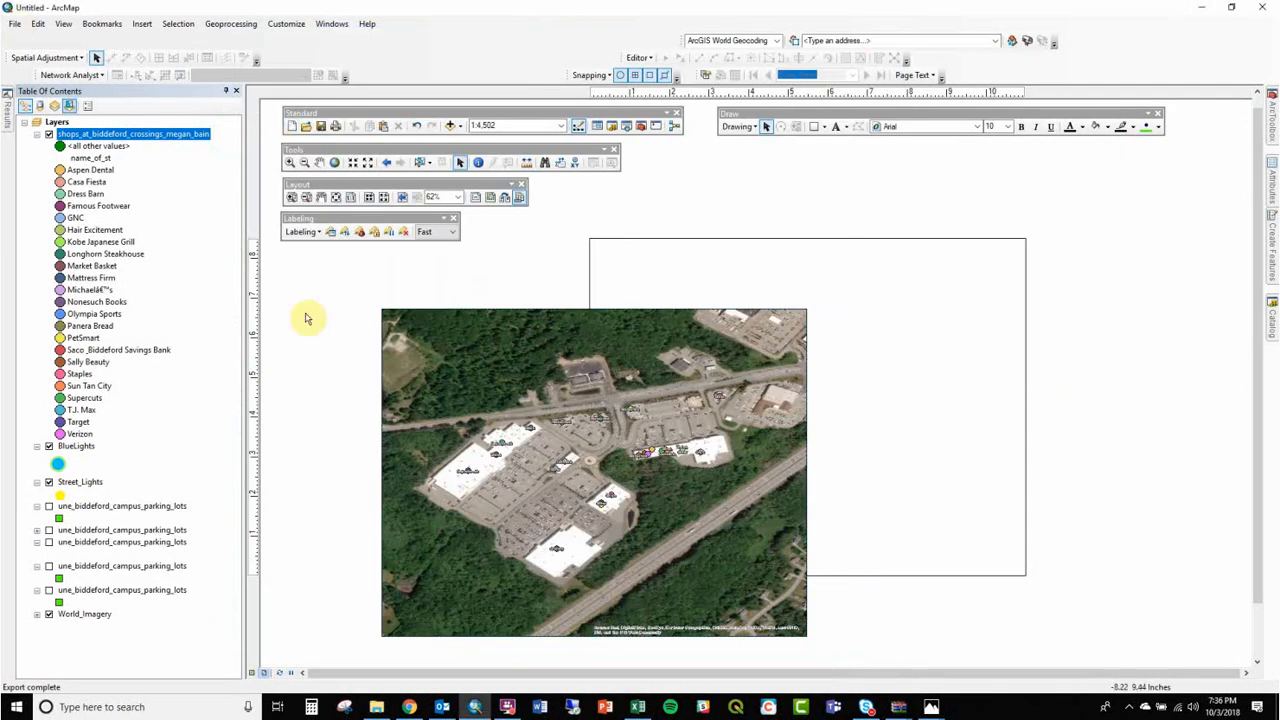
left_click(745, 550)
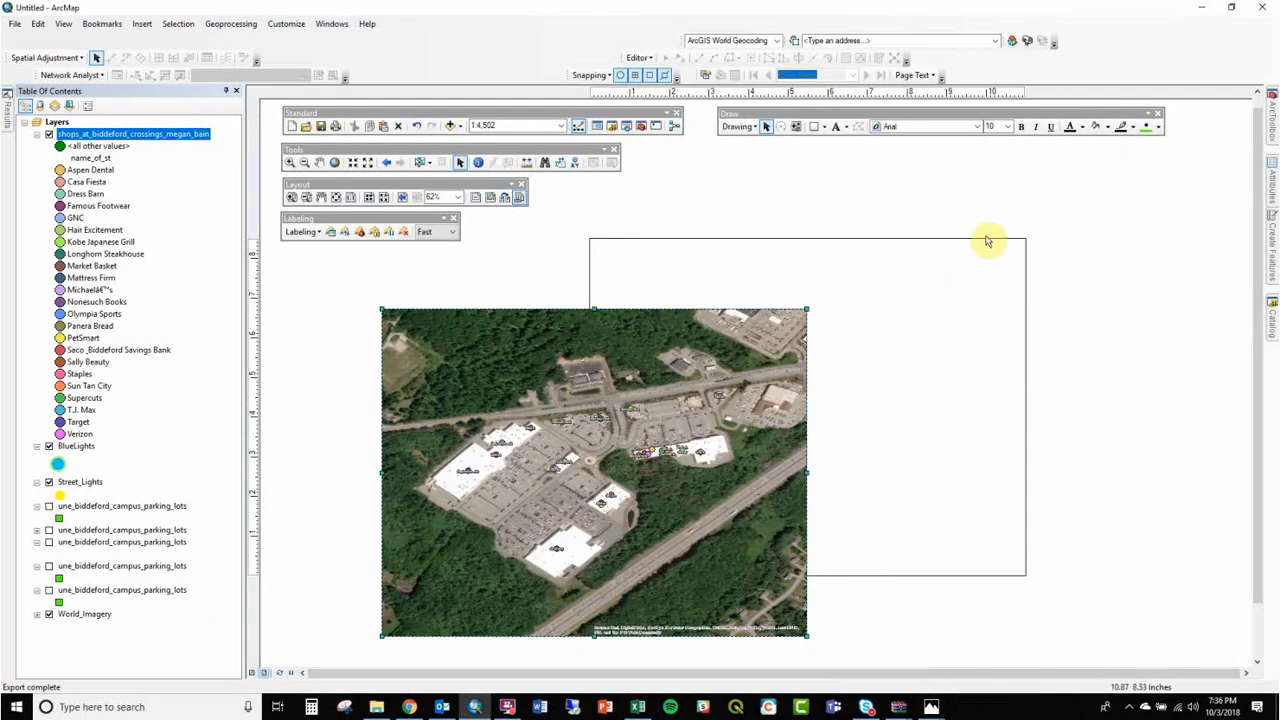
left_click_drag(763, 414, 975, 352)
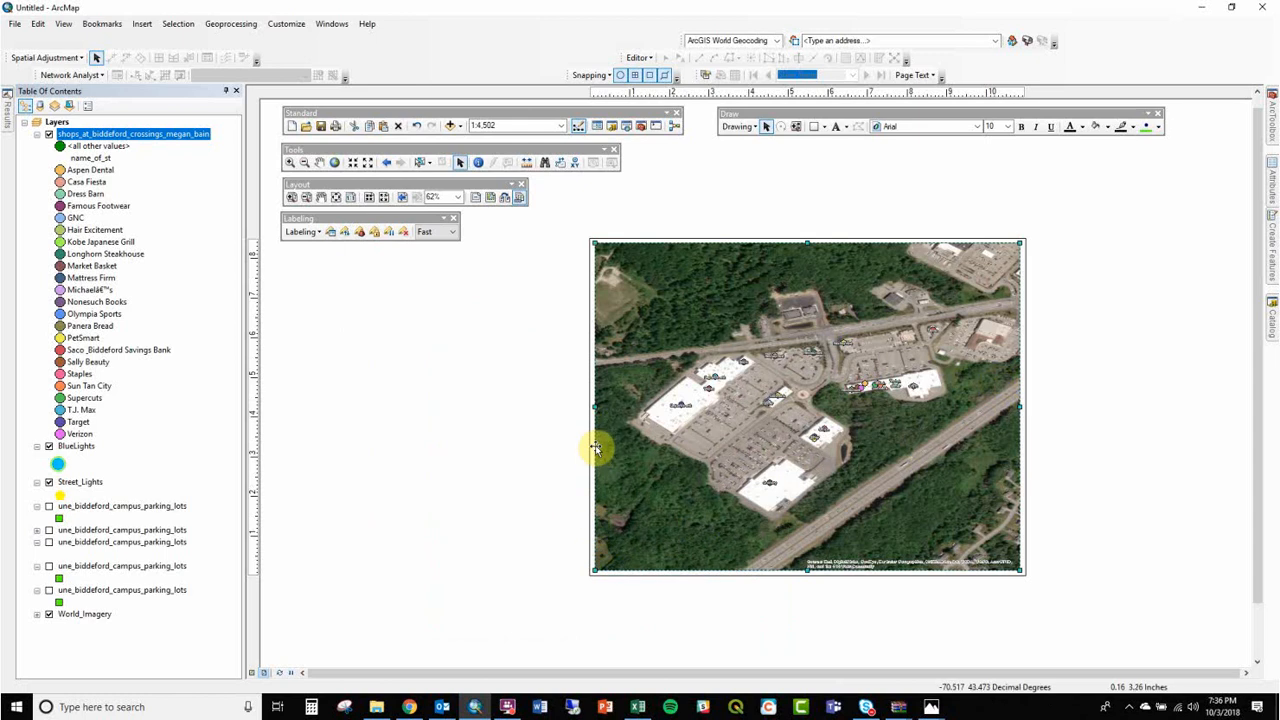
Step: Fit the whole layout page in view and zoom the map to the shops layer's extent at a 1:4,000 scale
left_click(339, 199)
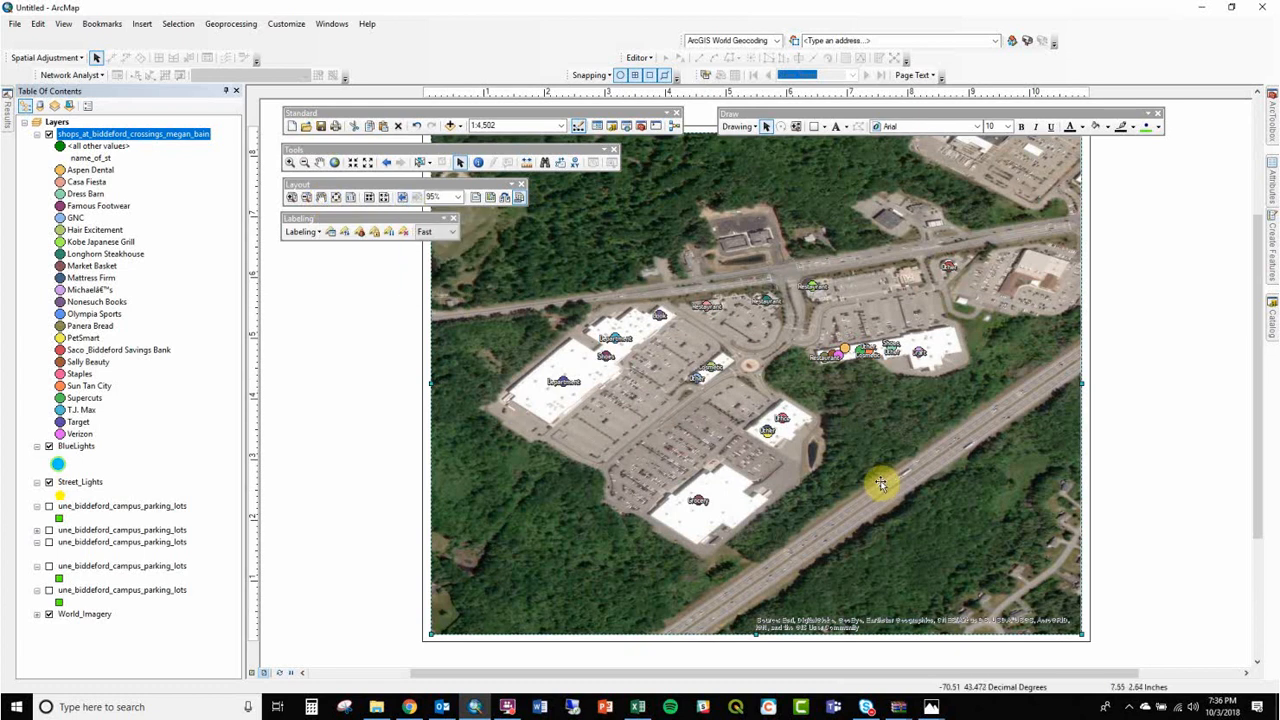
scroll(656, 427, "up", 3)
left_click_drag(800, 463, 363, 467)
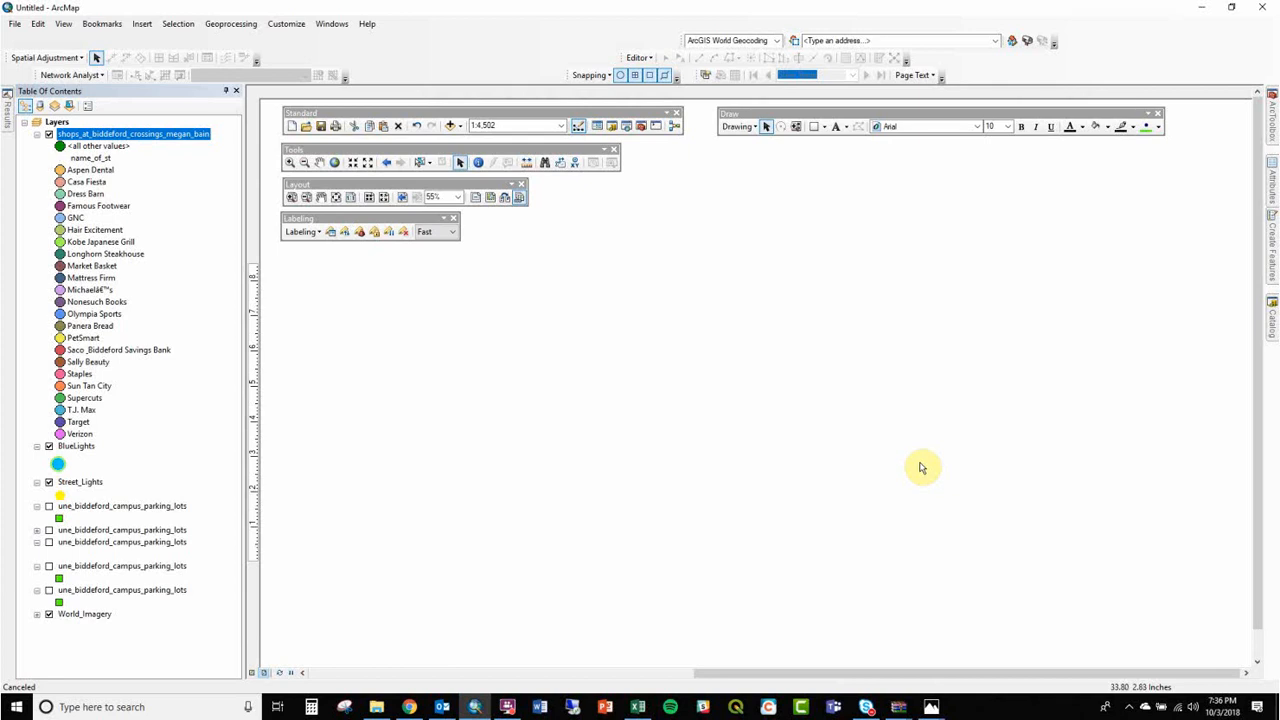
left_click(336, 199)
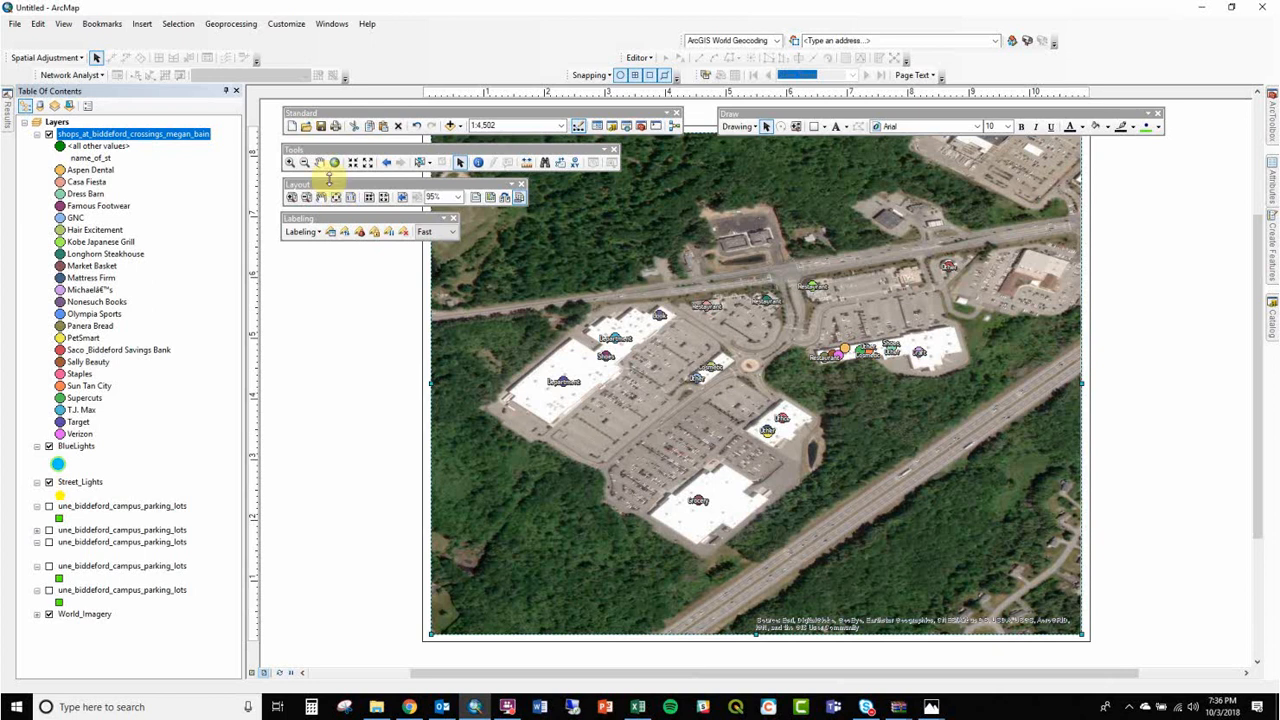
right_click(166, 142)
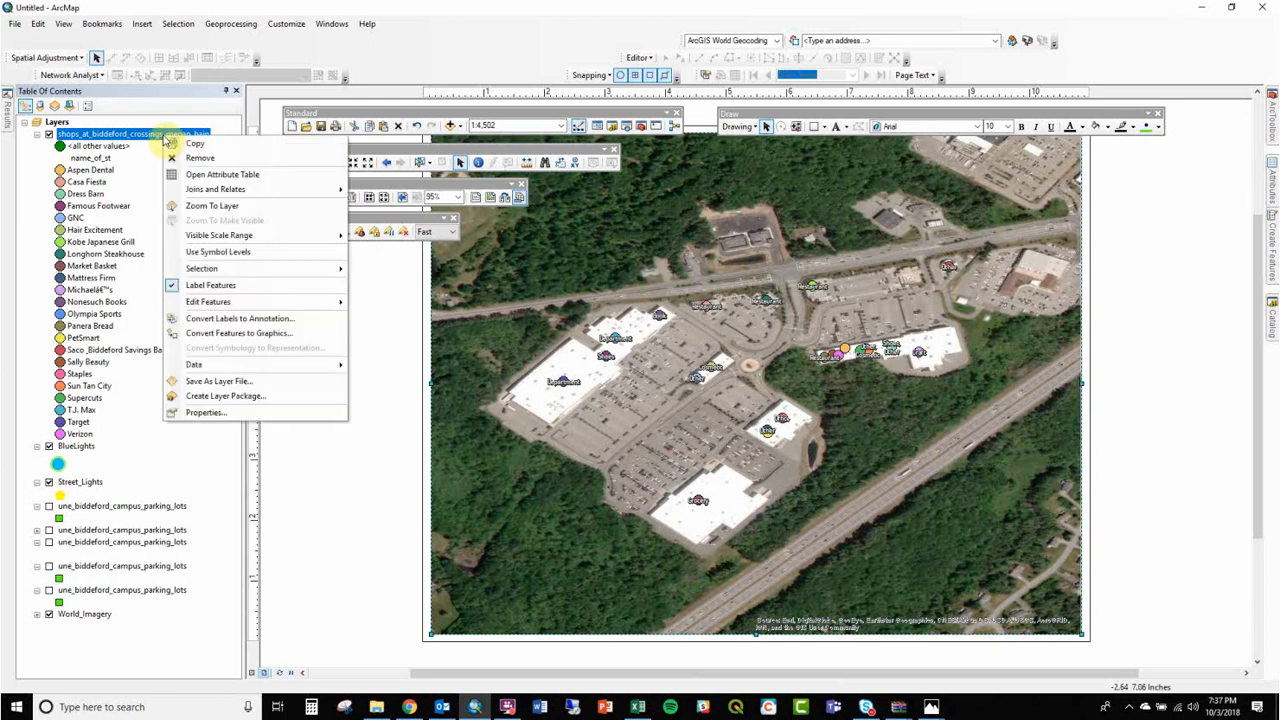
left_click(211, 208)
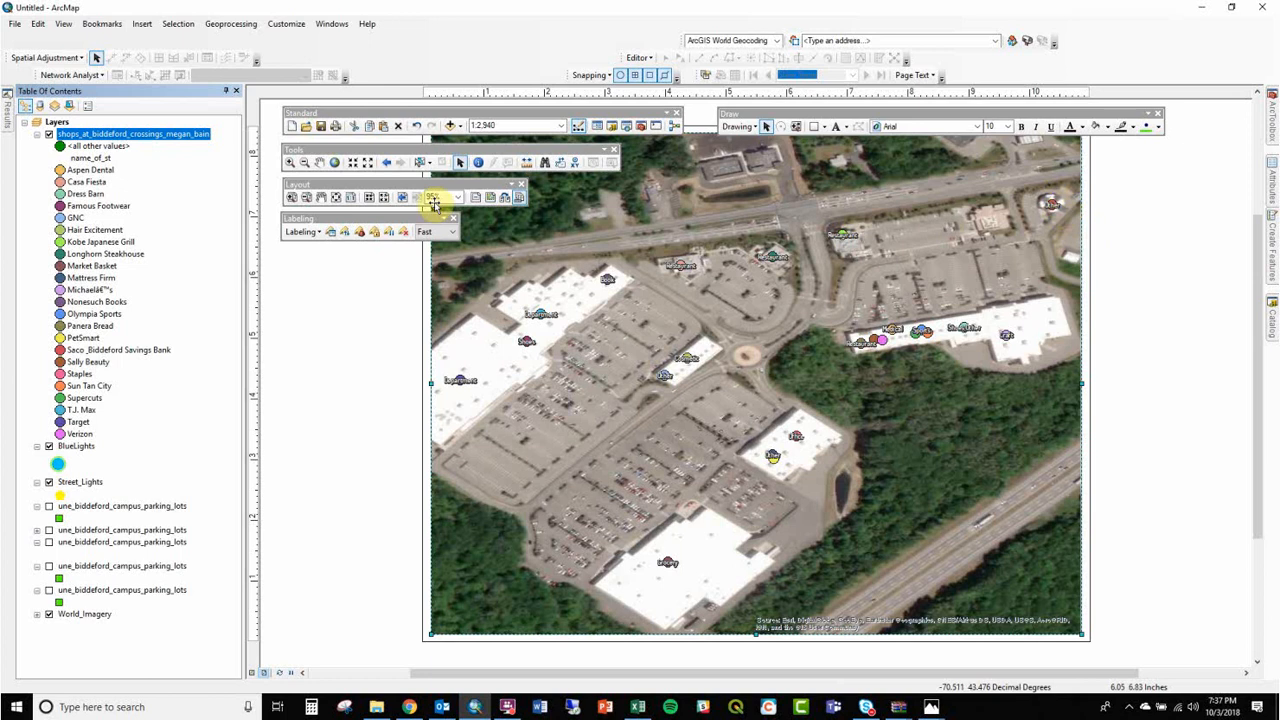
left_click(368, 165)
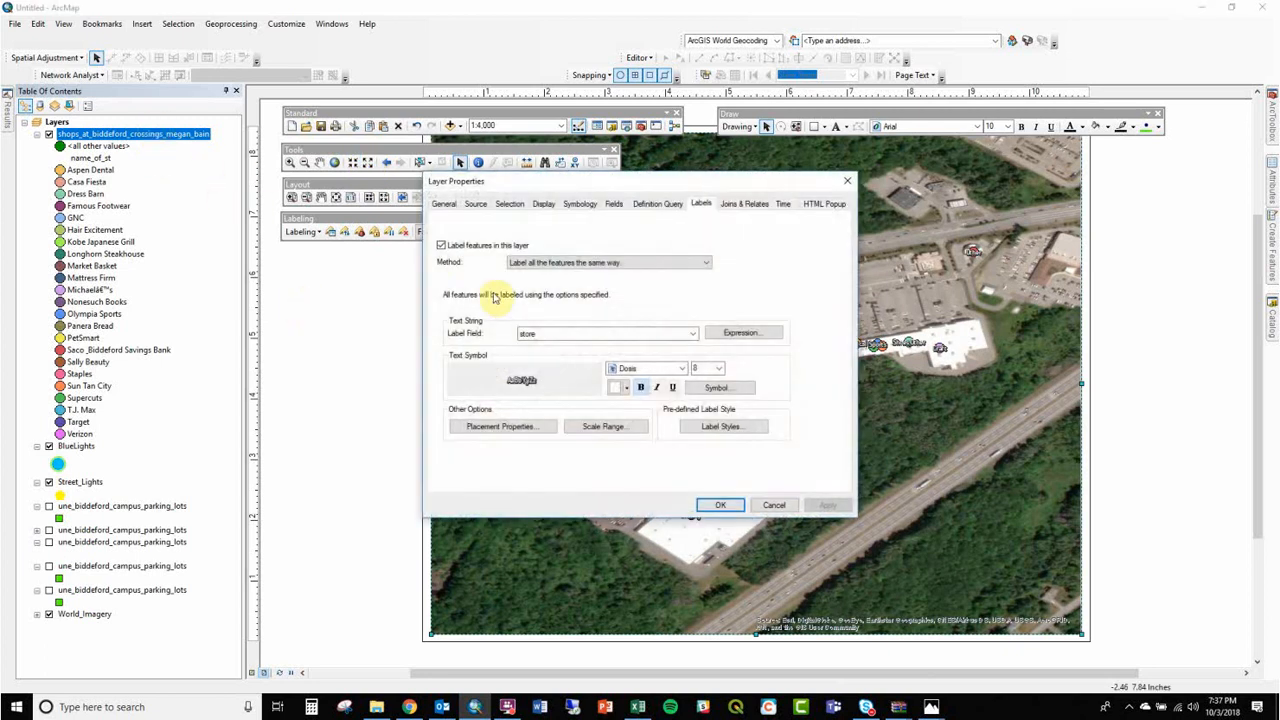
Step: Increase the size of all the unique-value store symbols in the shops layer's symbology
left_click(578, 205)
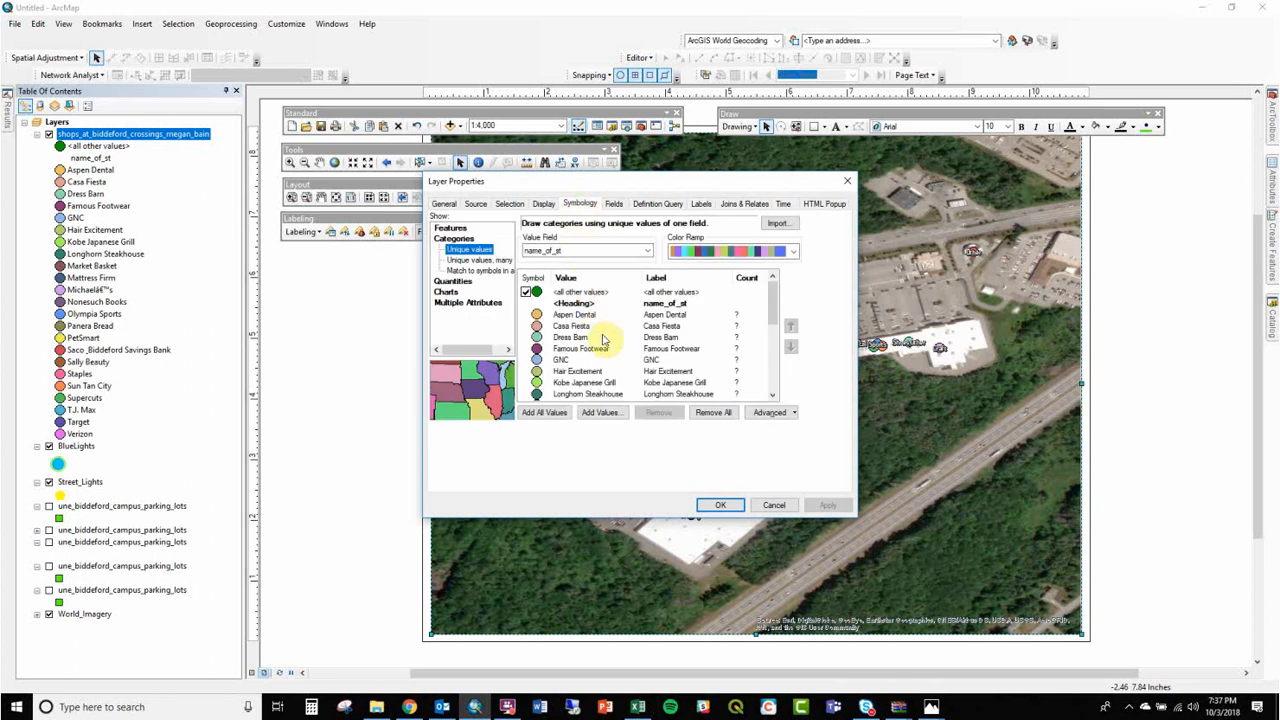
right_click(601, 337)
left_click(641, 456)
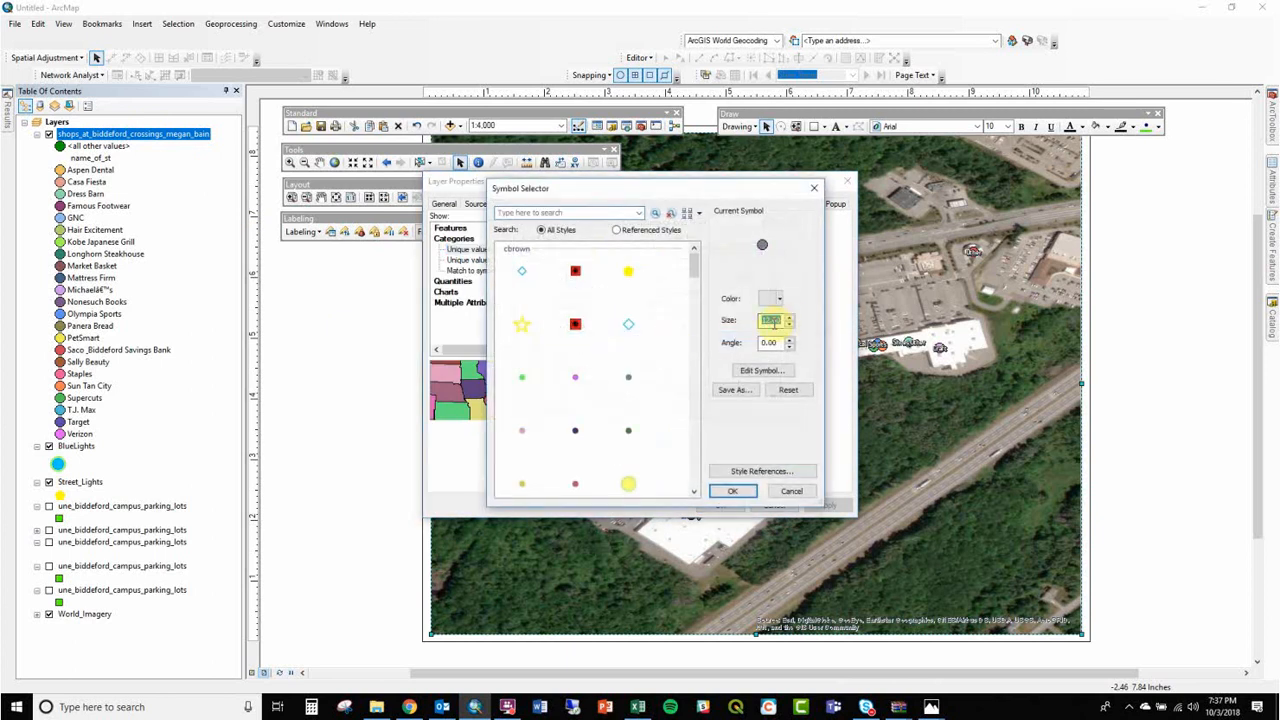
key("Return")
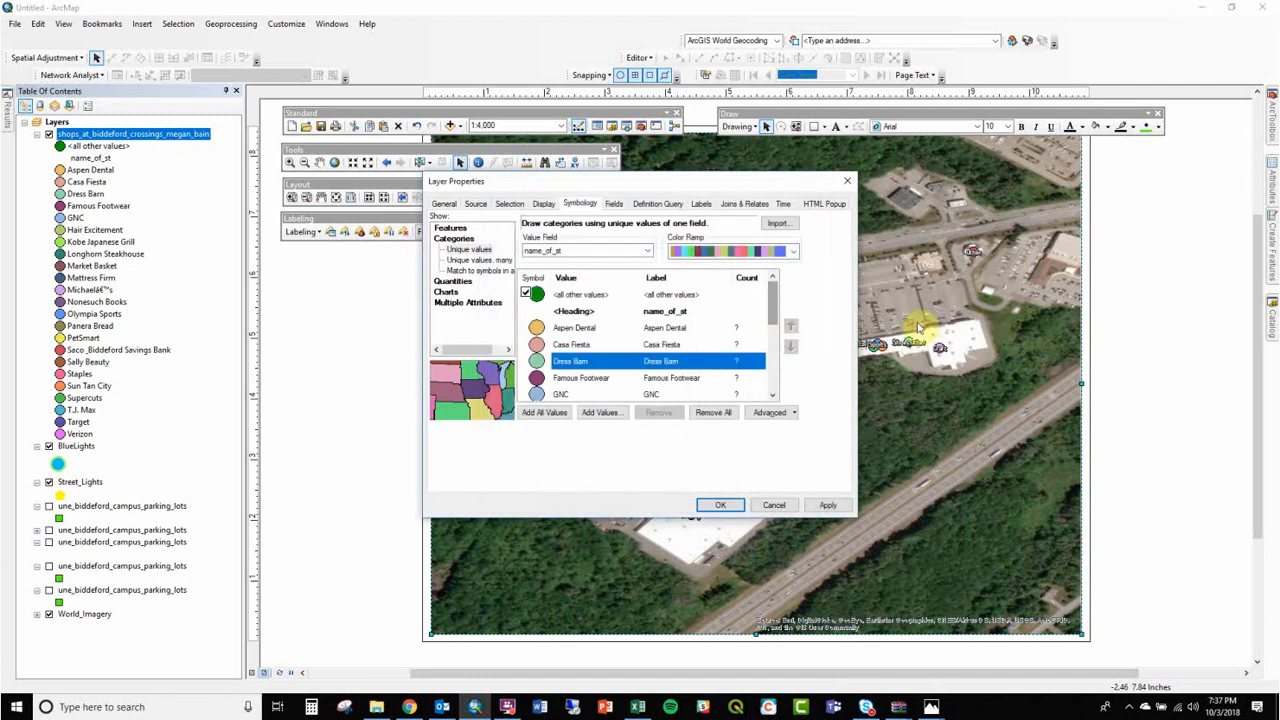
left_click(726, 501)
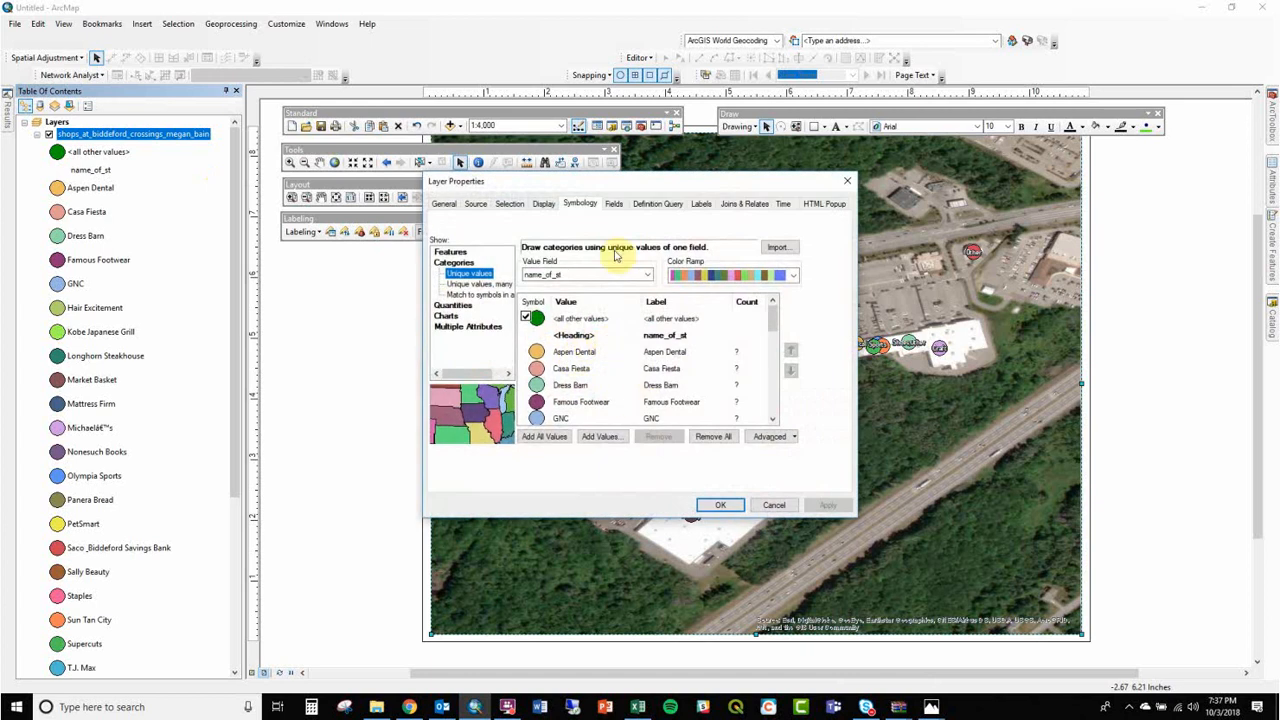
Step: Set the shops layer's label font size to 14, leaving the label placement properties as they are
left_click(702, 203)
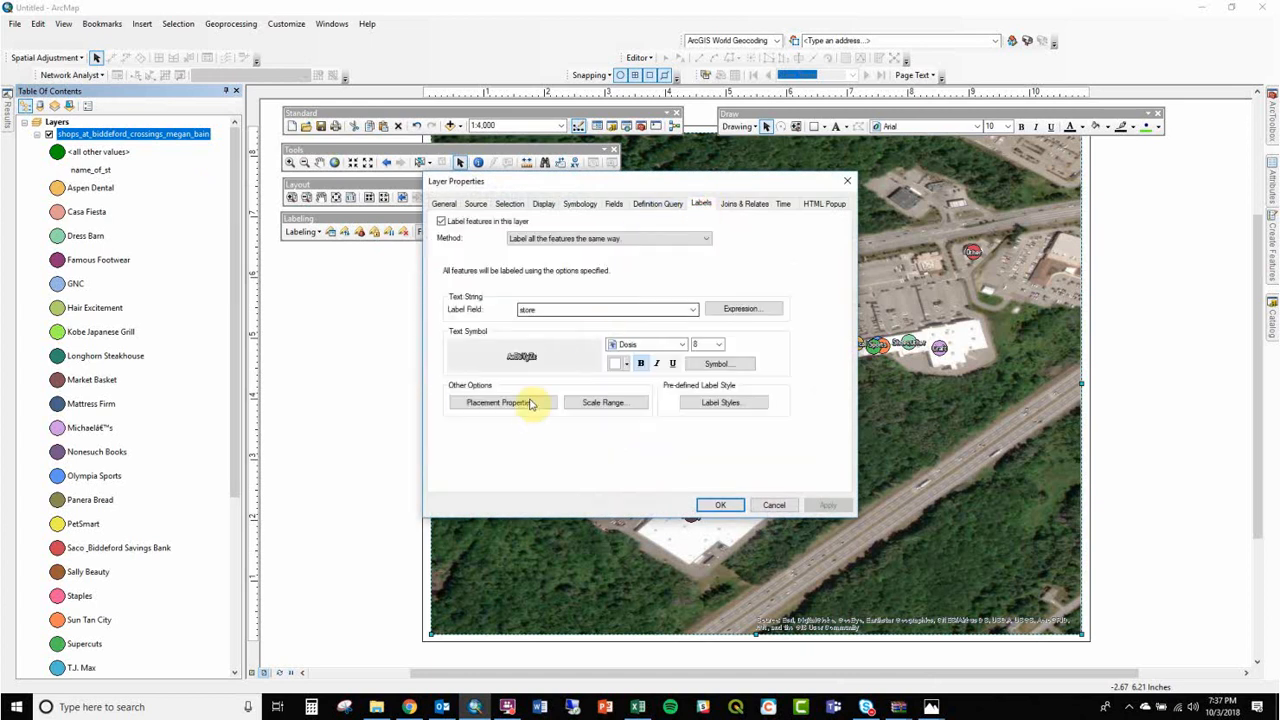
left_click(530, 406)
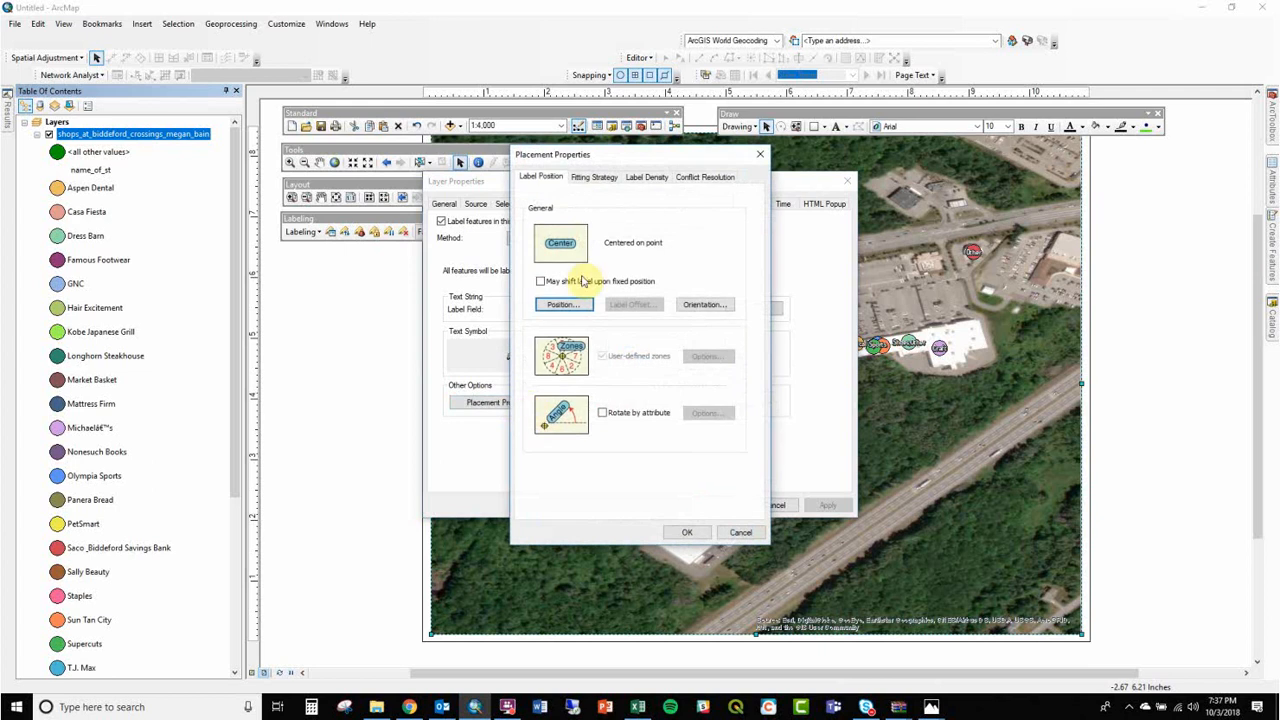
left_click(760, 154)
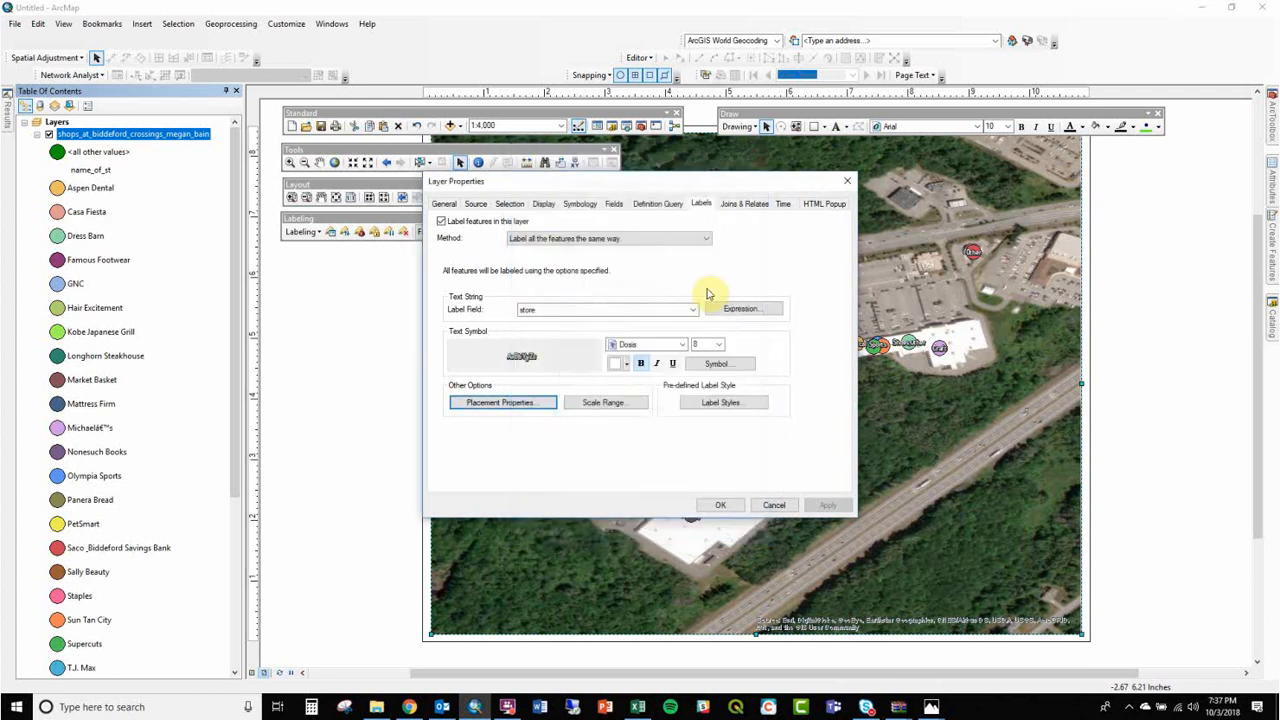
left_click(714, 345)
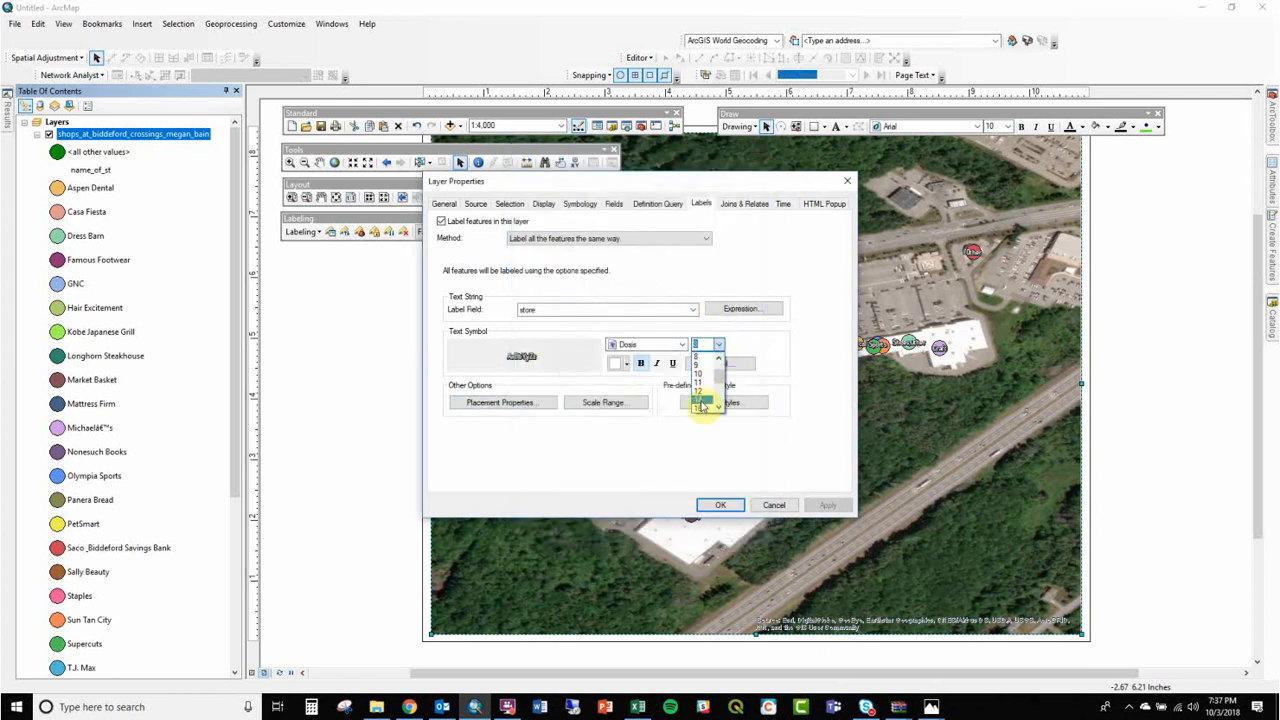
left_click(703, 403)
left_click(710, 505)
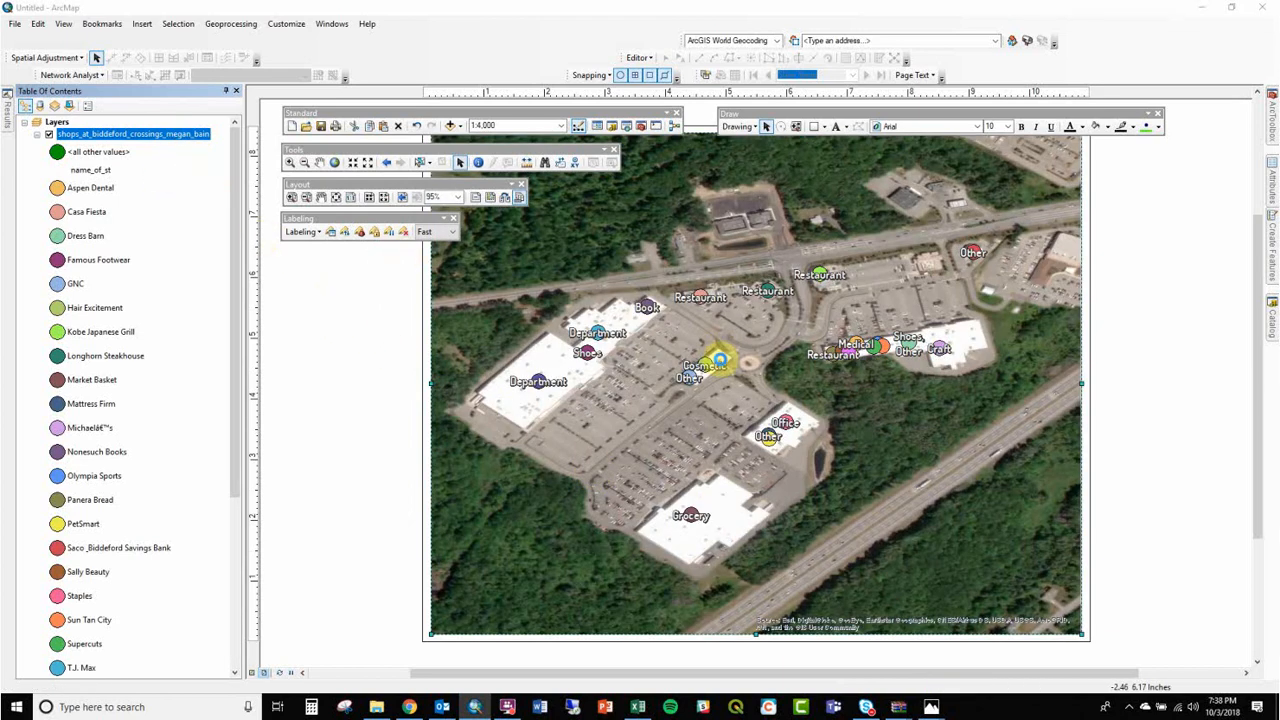
Step: Label the shops by the name_of_st field and enable key numbering in the label fitting strategy
left_click(586, 334)
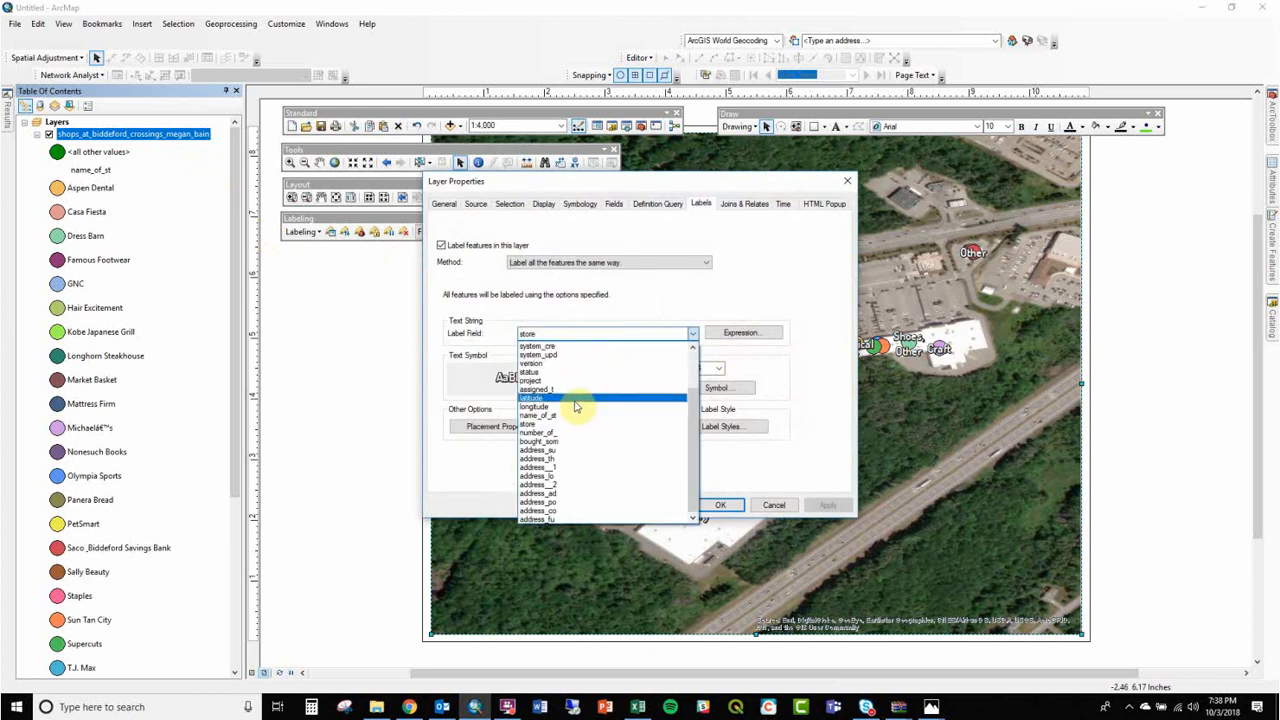
left_click(573, 415)
left_click(523, 424)
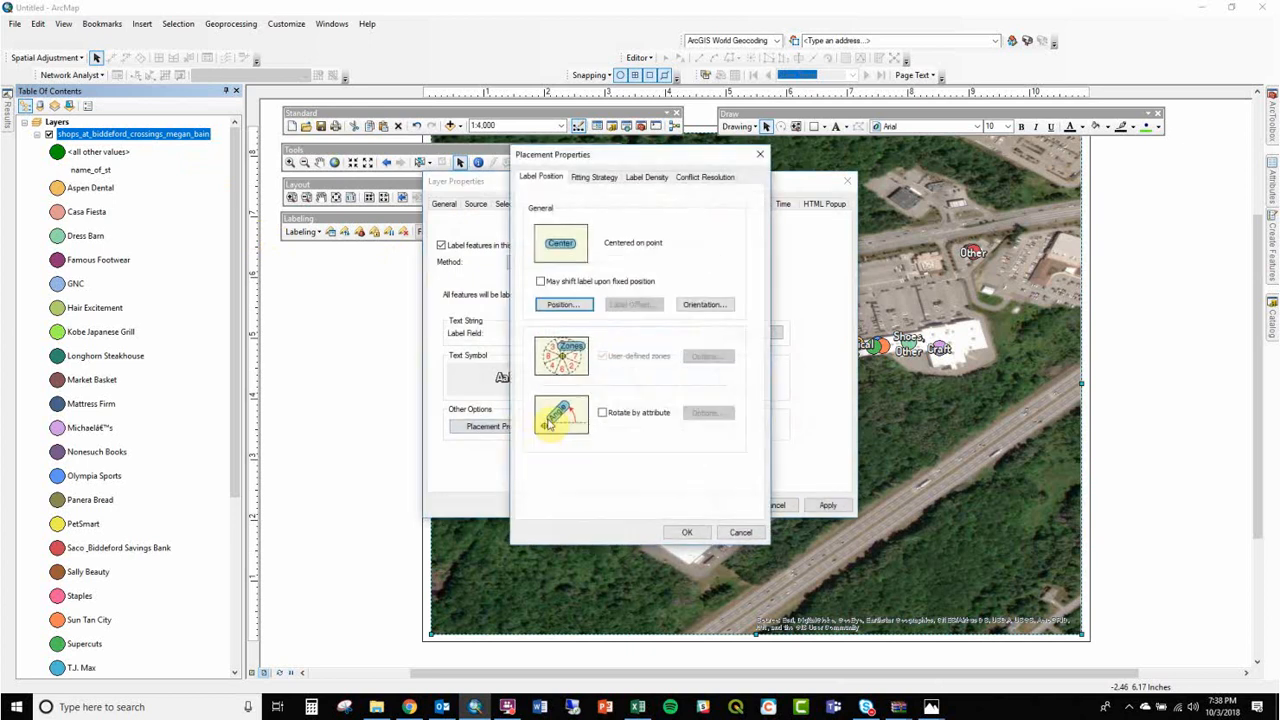
left_click(598, 177)
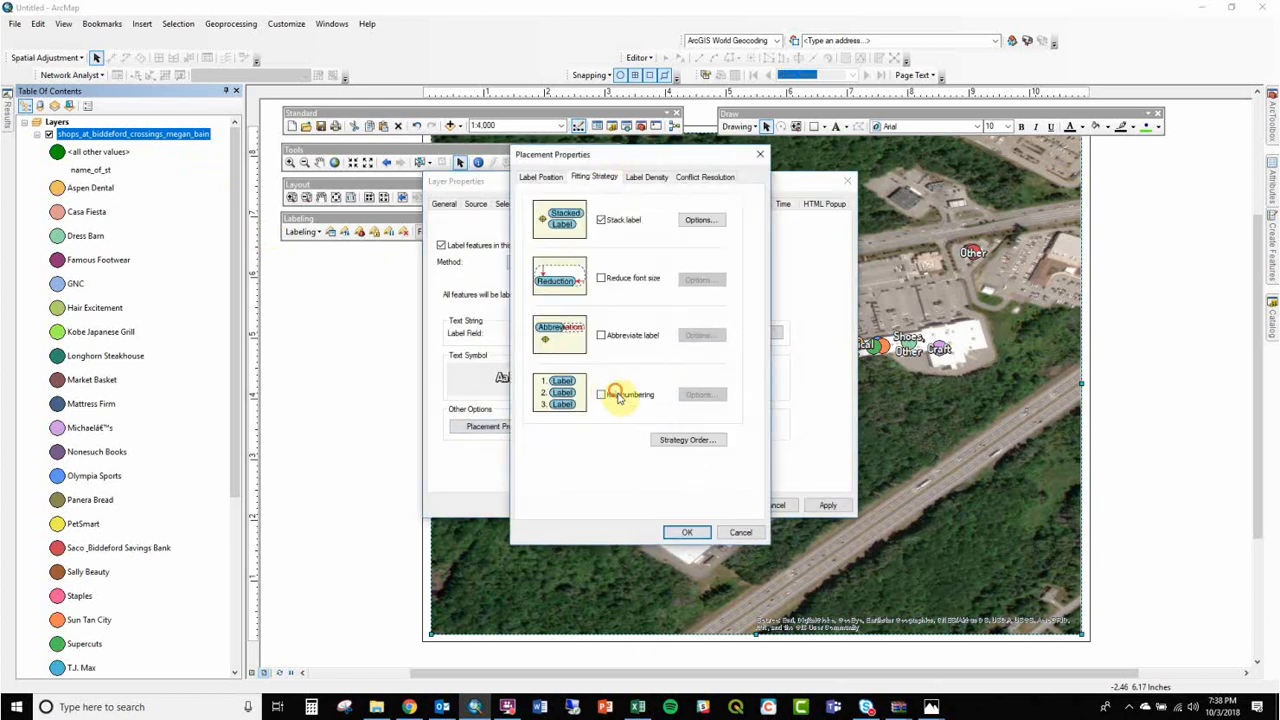
left_click(700, 530)
left_click(727, 505)
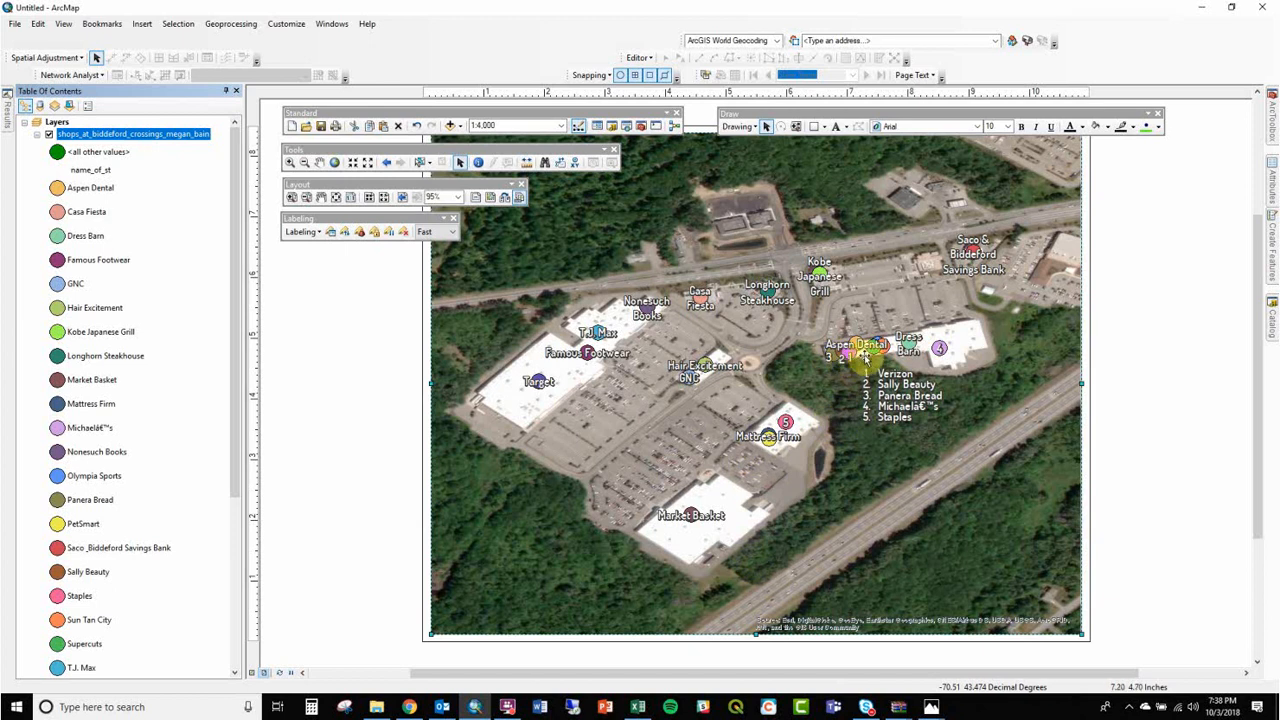
Step: Turn off label stacking in the fitting strategy of the shops layer's placement properties
scroll(705, 316, "up", 1)
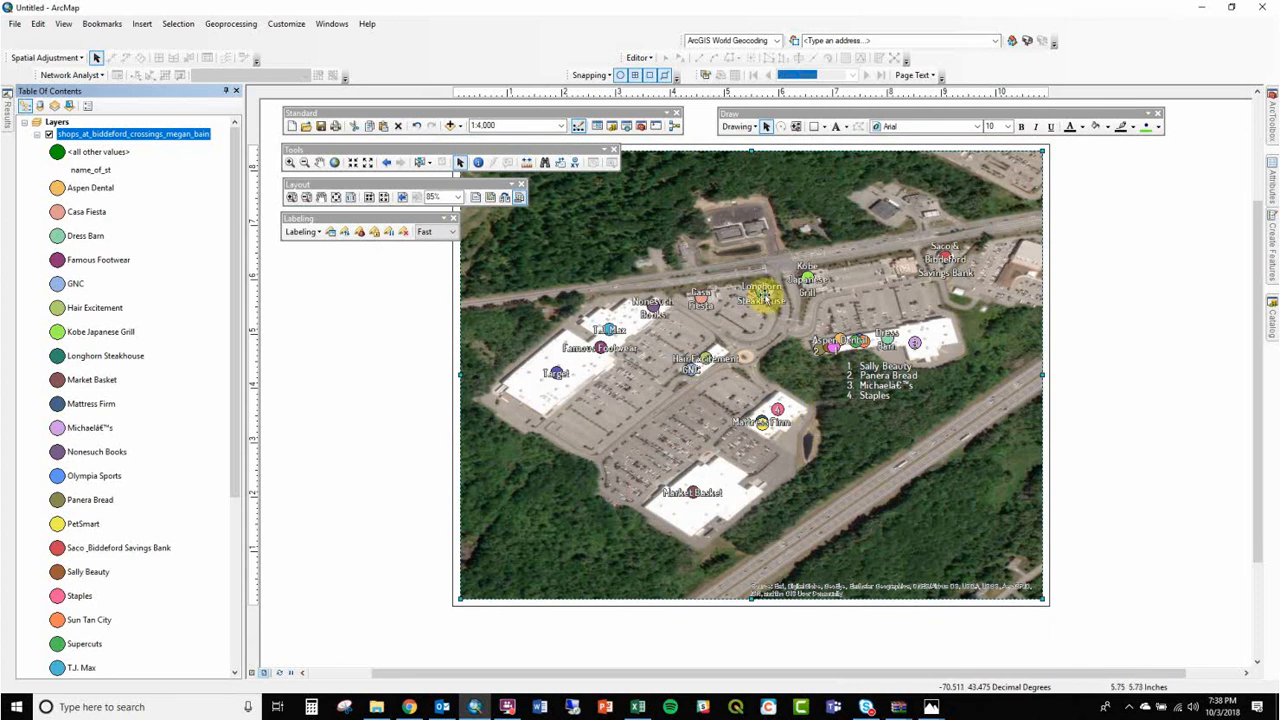
double_click(190, 134)
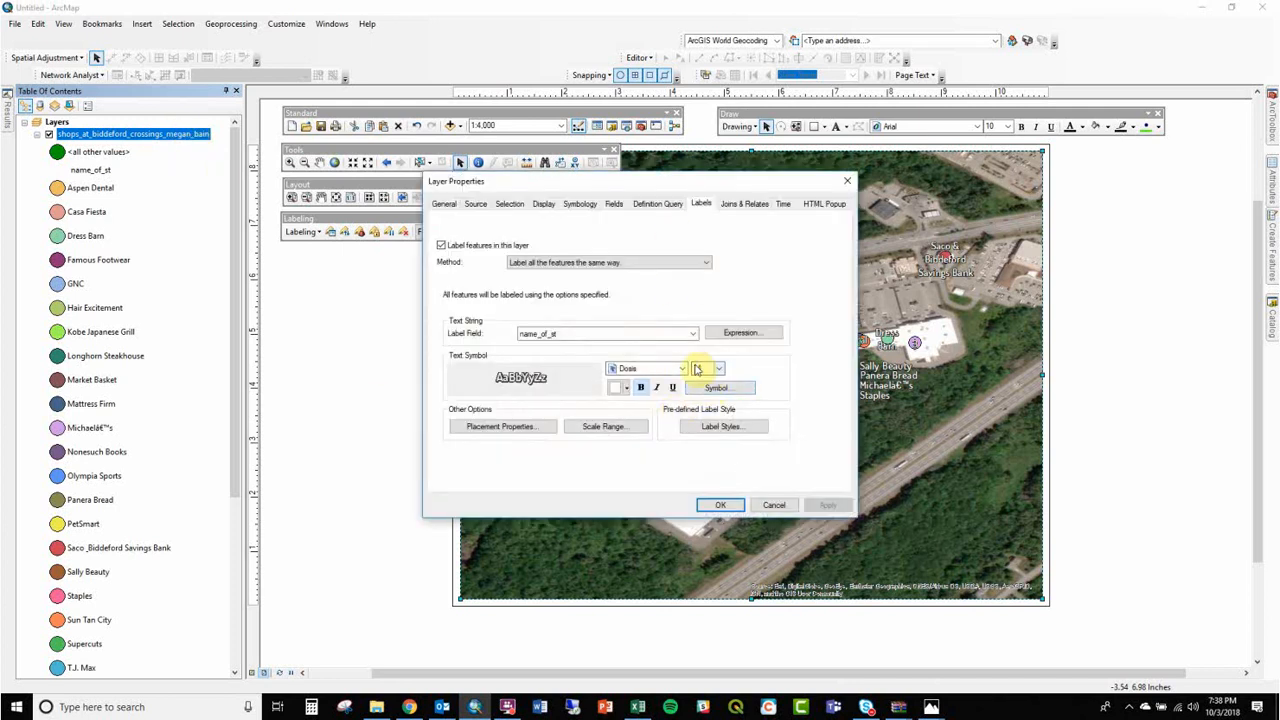
left_click(502, 426)
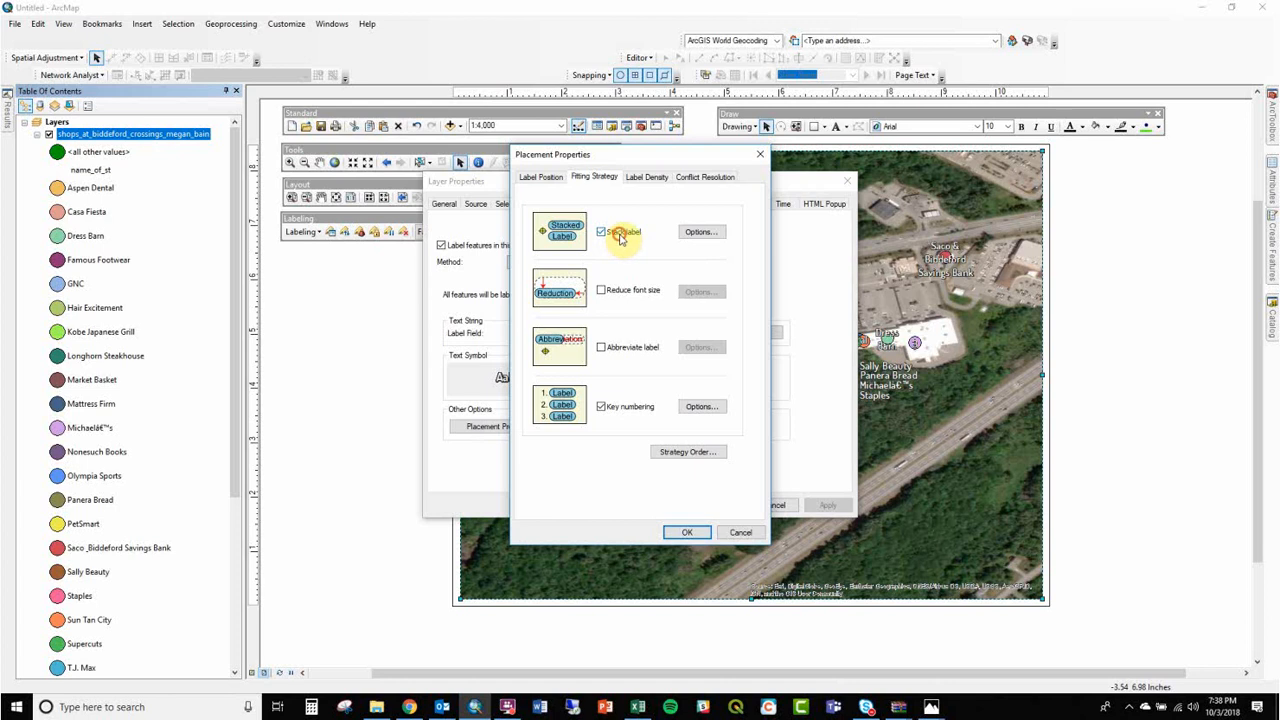
left_click(618, 234)
left_click(686, 533)
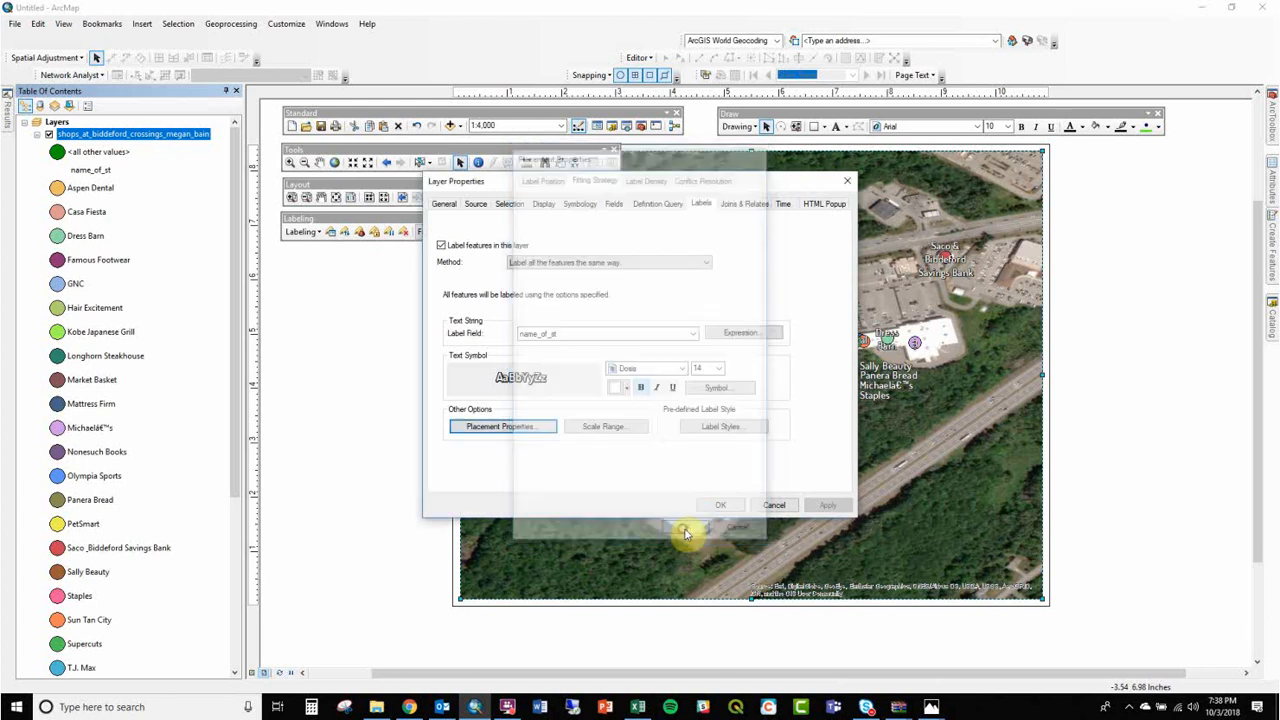
left_click(716, 505)
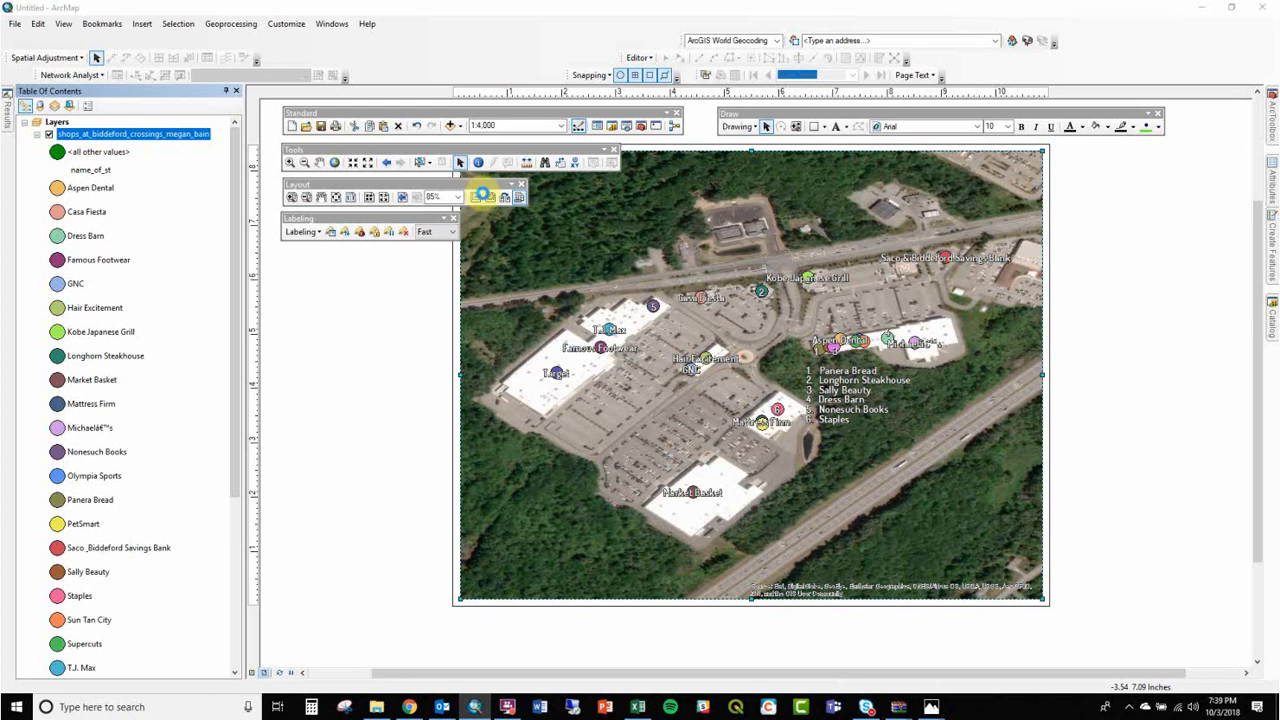
Step: Change the shops layer's label field to store, reviewing the fitting strategy without changing it
left_click(482, 195)
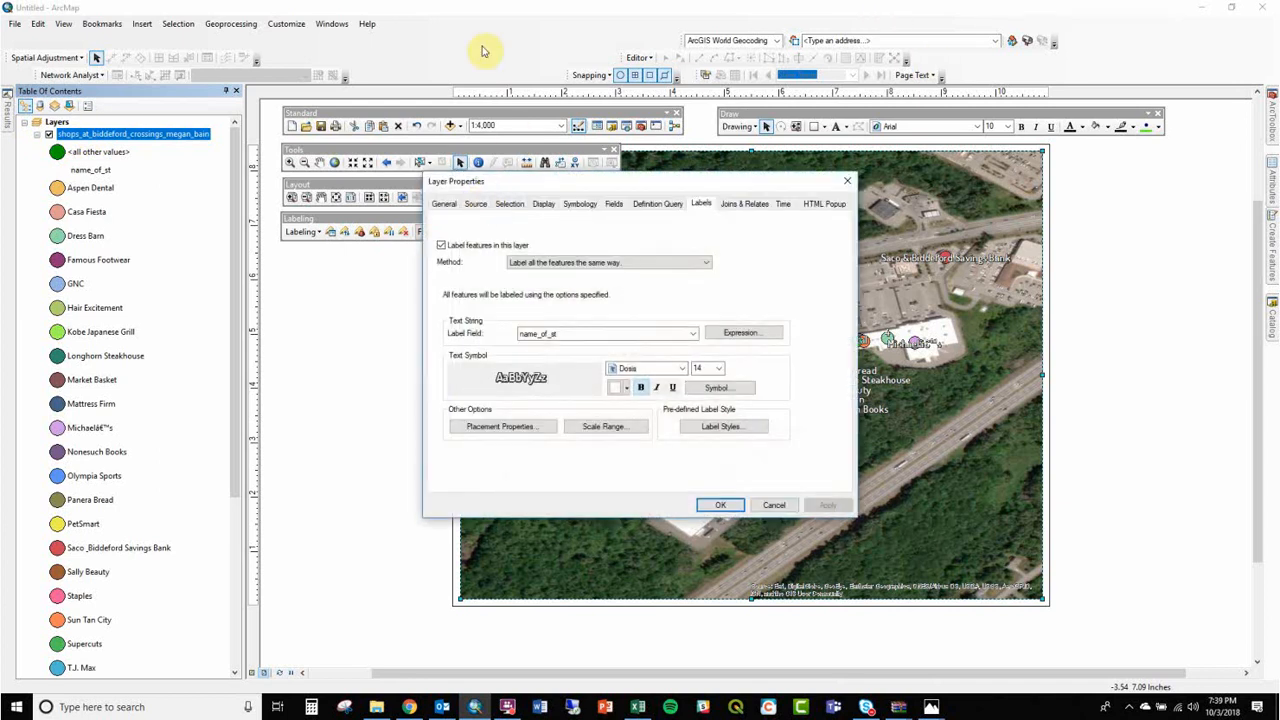
left_click(569, 334)
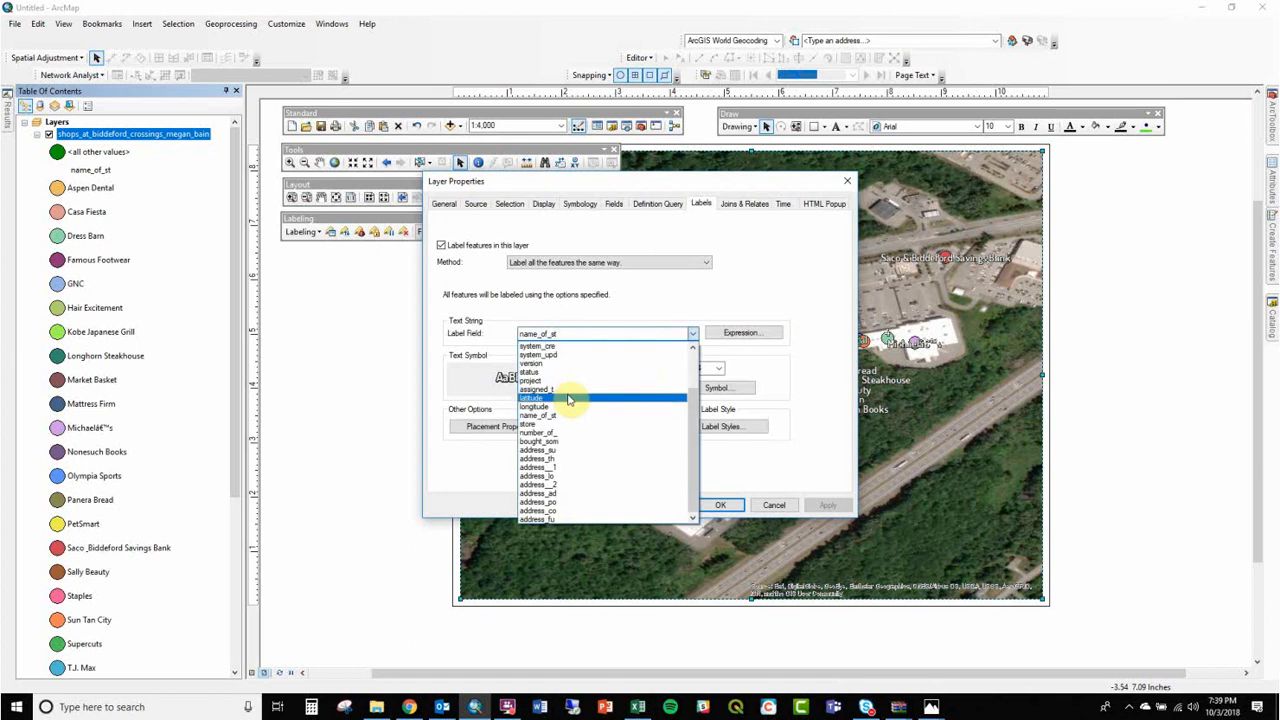
left_click(562, 430)
left_click(540, 425)
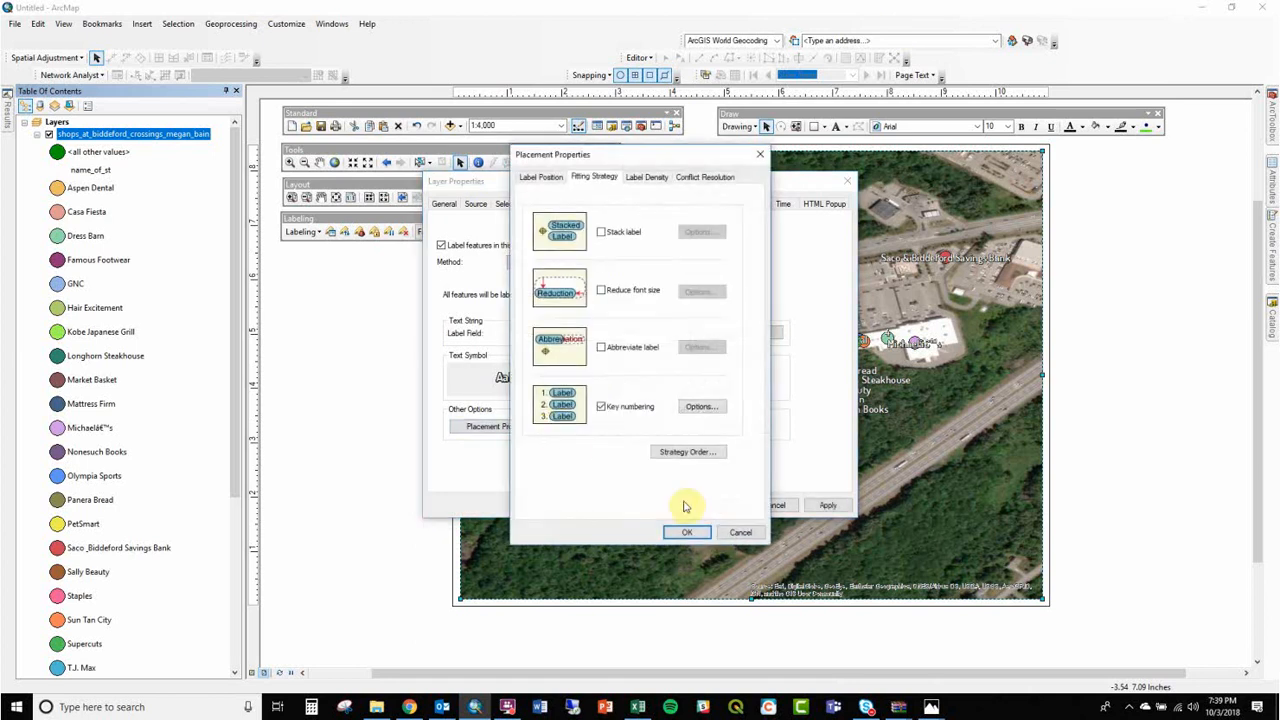
left_click(745, 531)
left_click(724, 505)
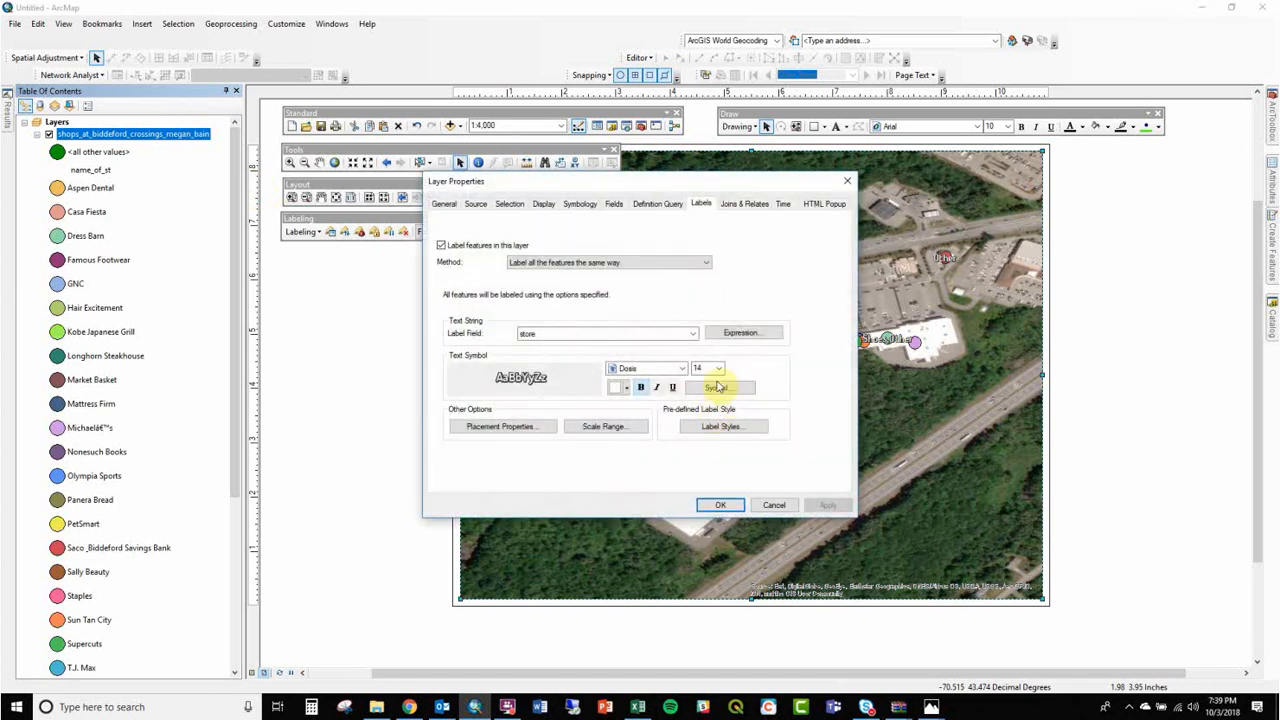
Step: Label the shops by the name_of_st field and symbolize them by all unique values of the store field
left_click(605, 333)
left_click(558, 414)
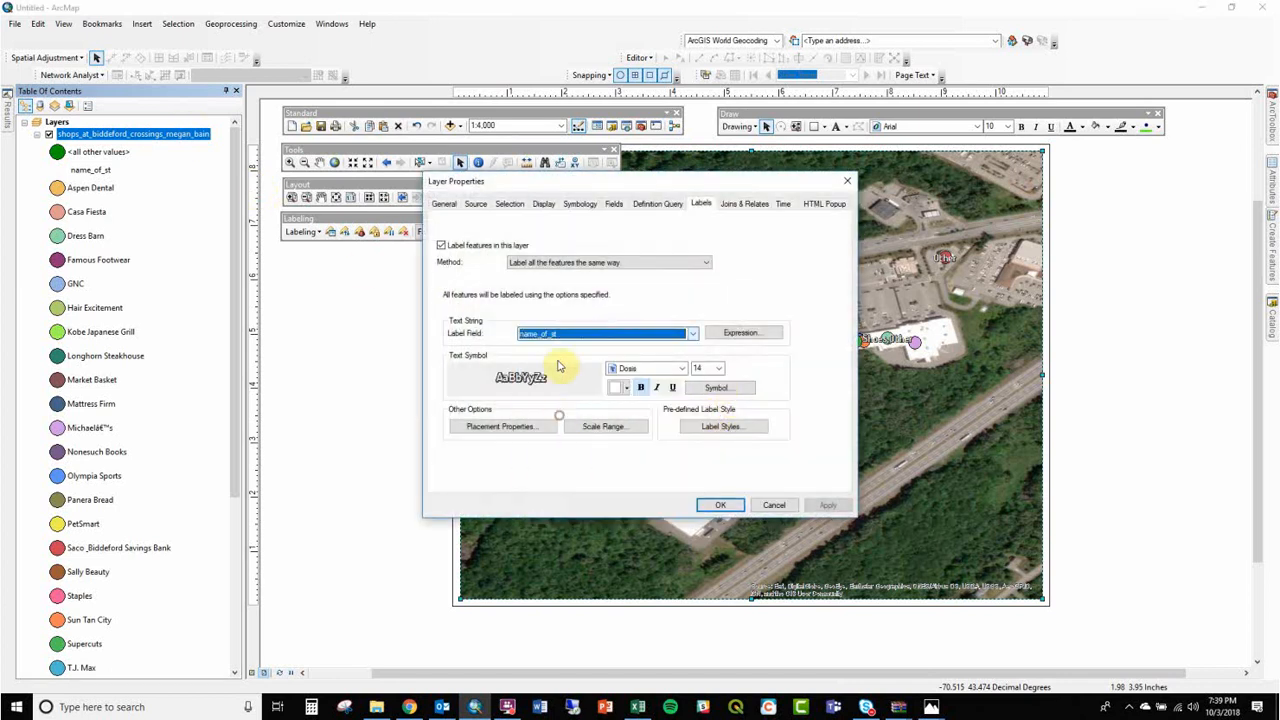
left_click(579, 207)
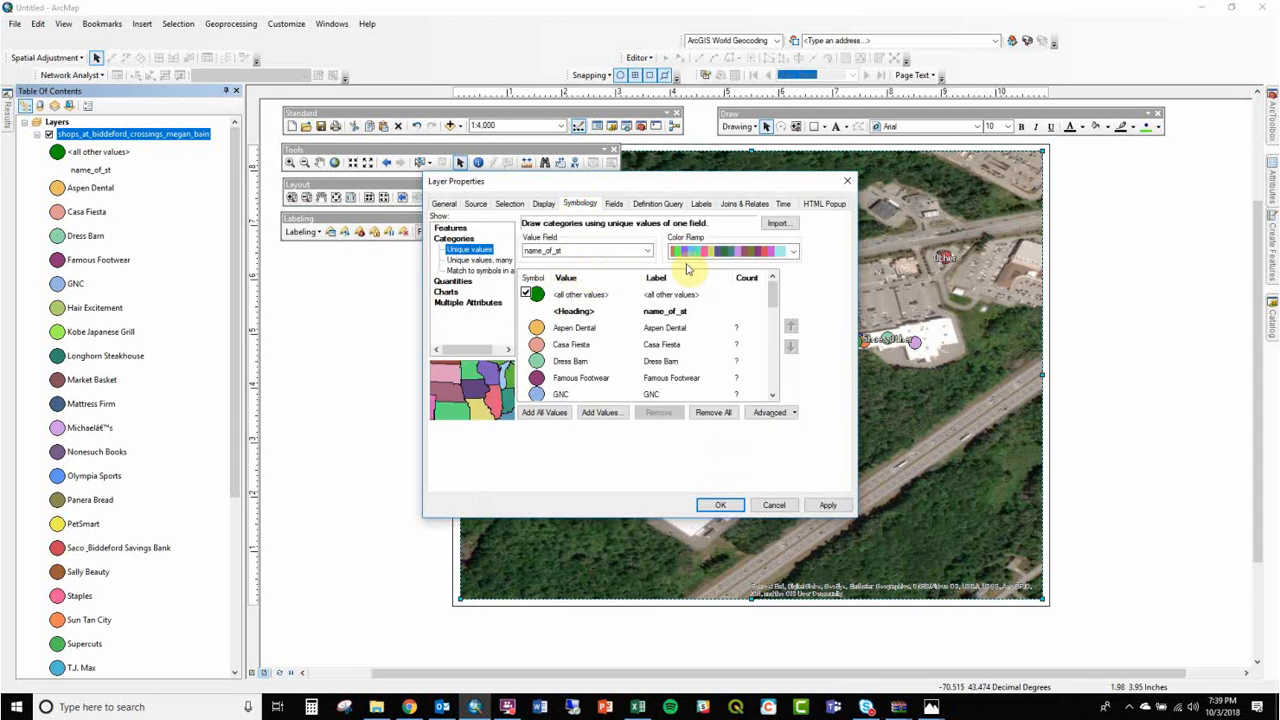
left_click(557, 250)
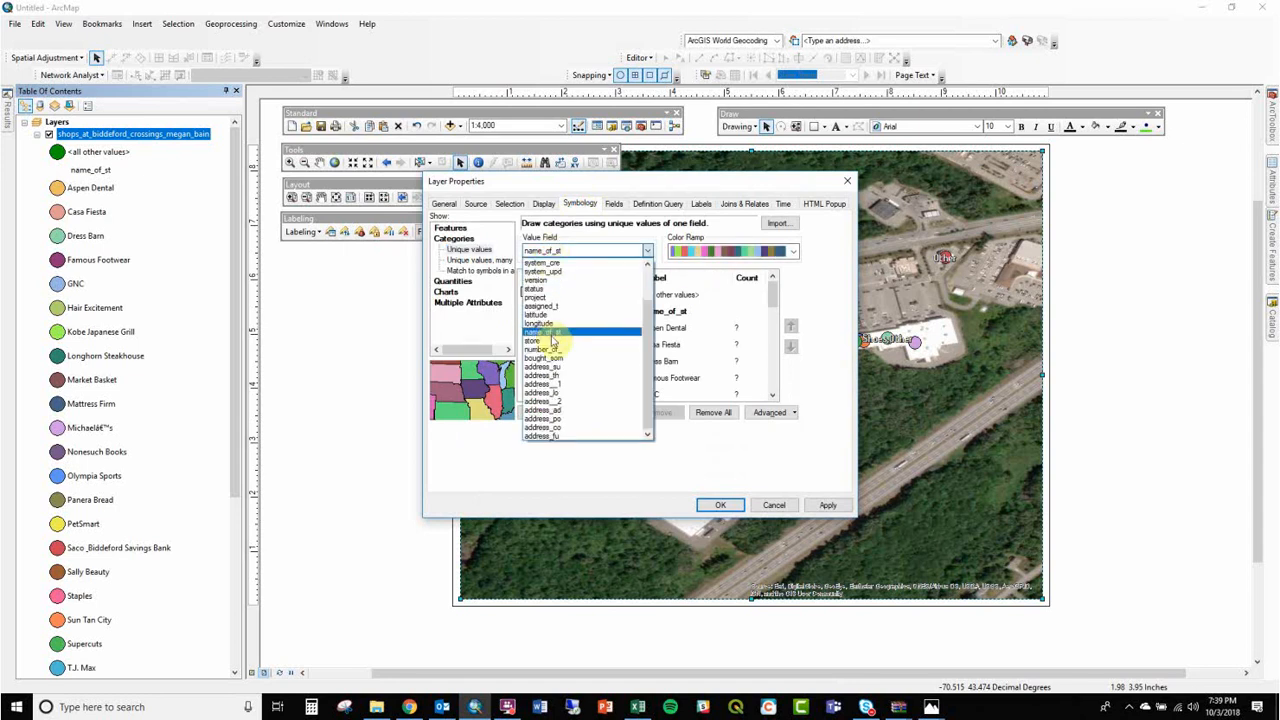
left_click(556, 344)
left_click(544, 412)
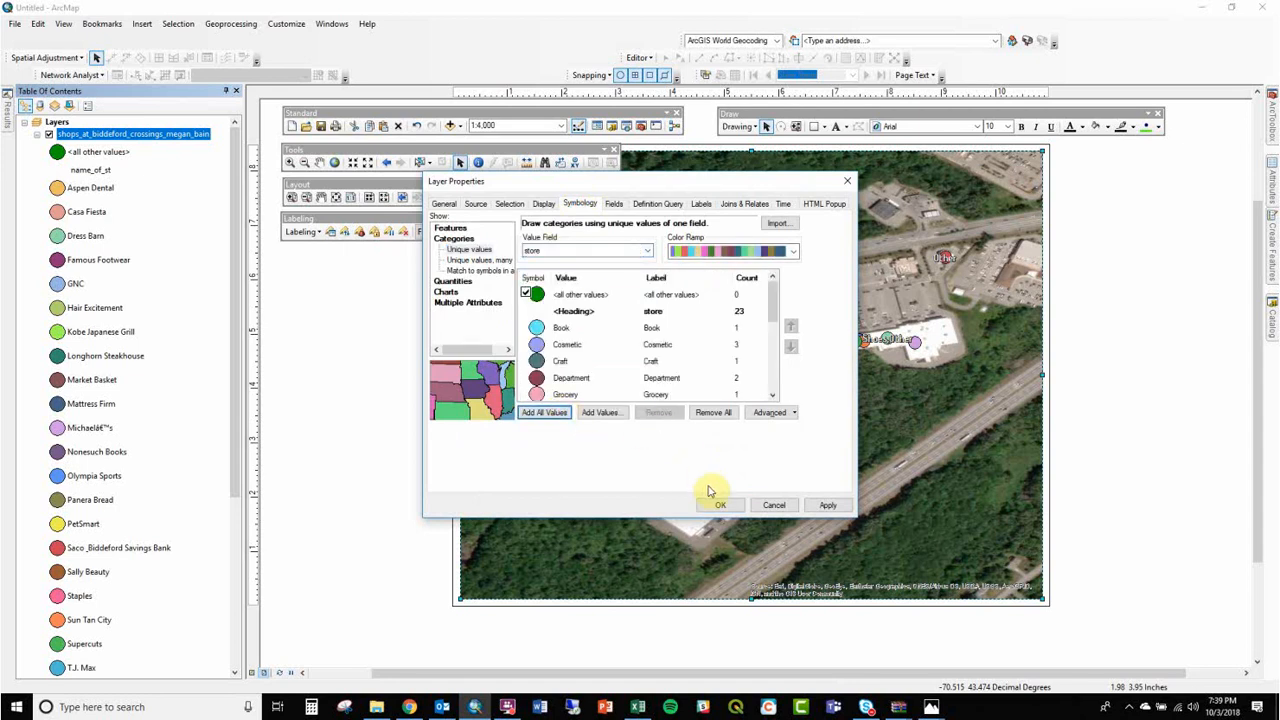
left_click_drag(771, 309, 777, 386)
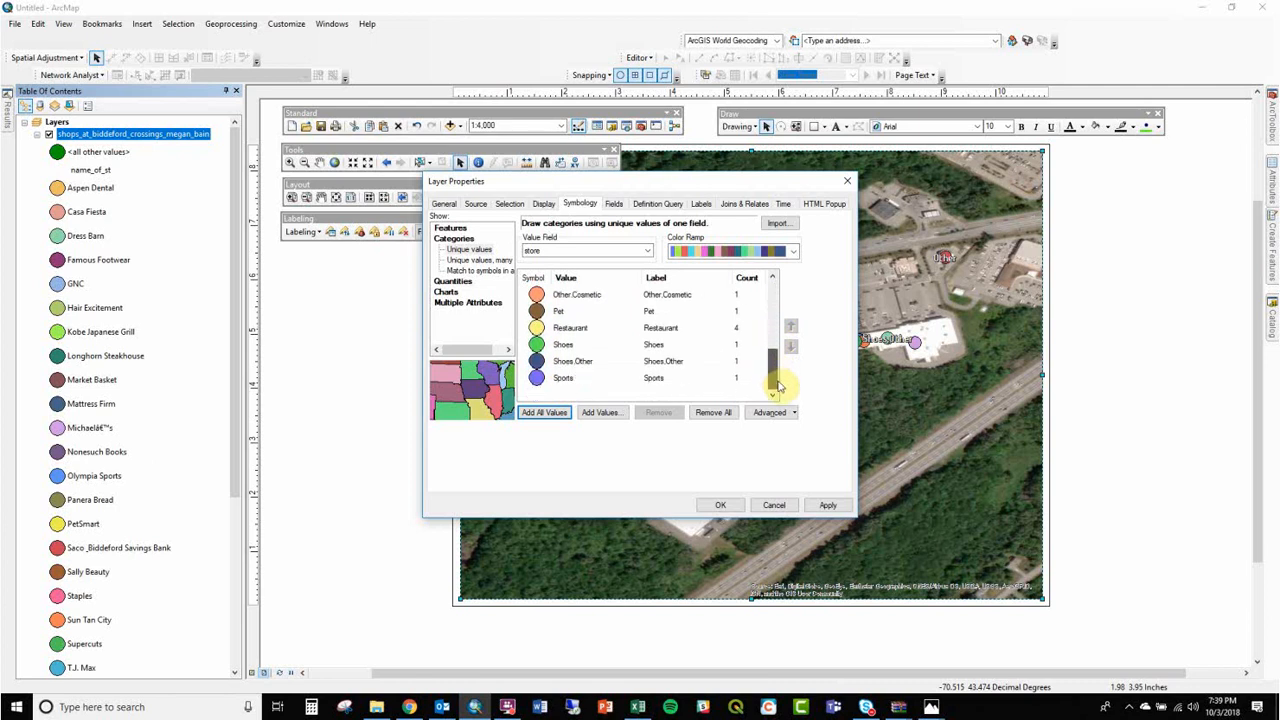
Step: Try several color ramps on the store categories and apply a bright multicolored one to the shops layer
left_click(722, 254)
scroll(723, 530, "down", 2)
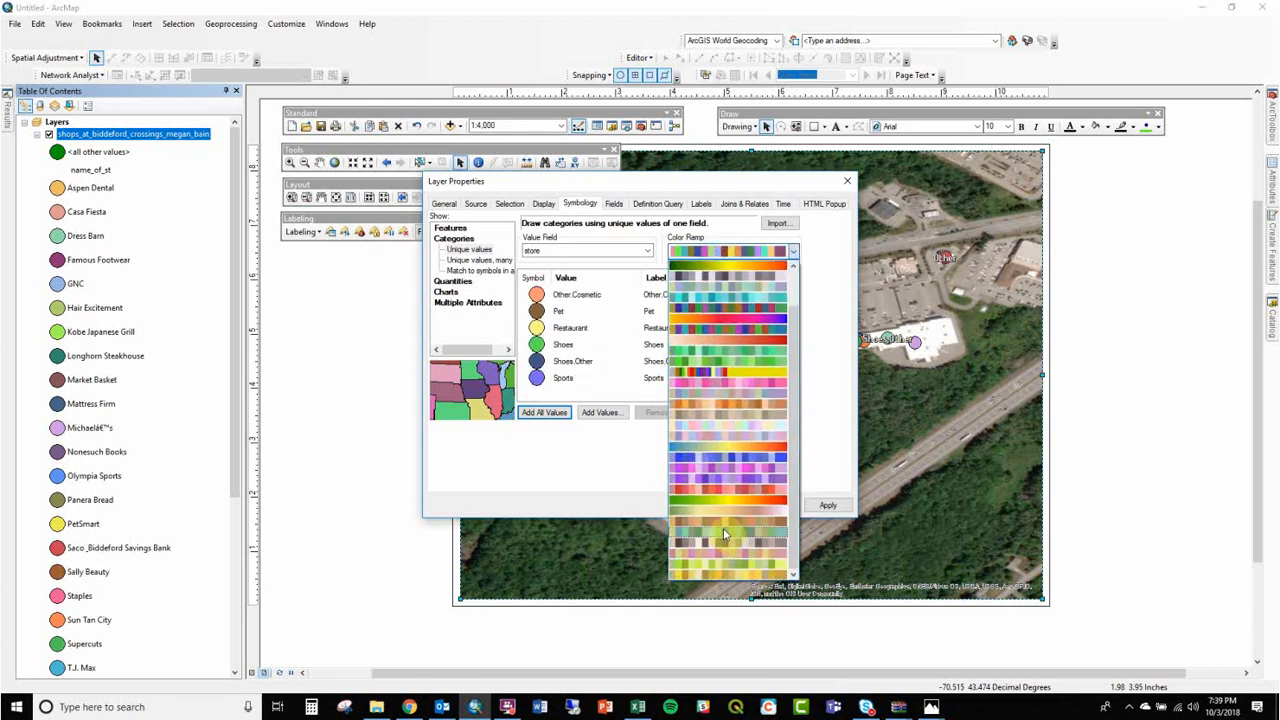
scroll(731, 245, "up", 2)
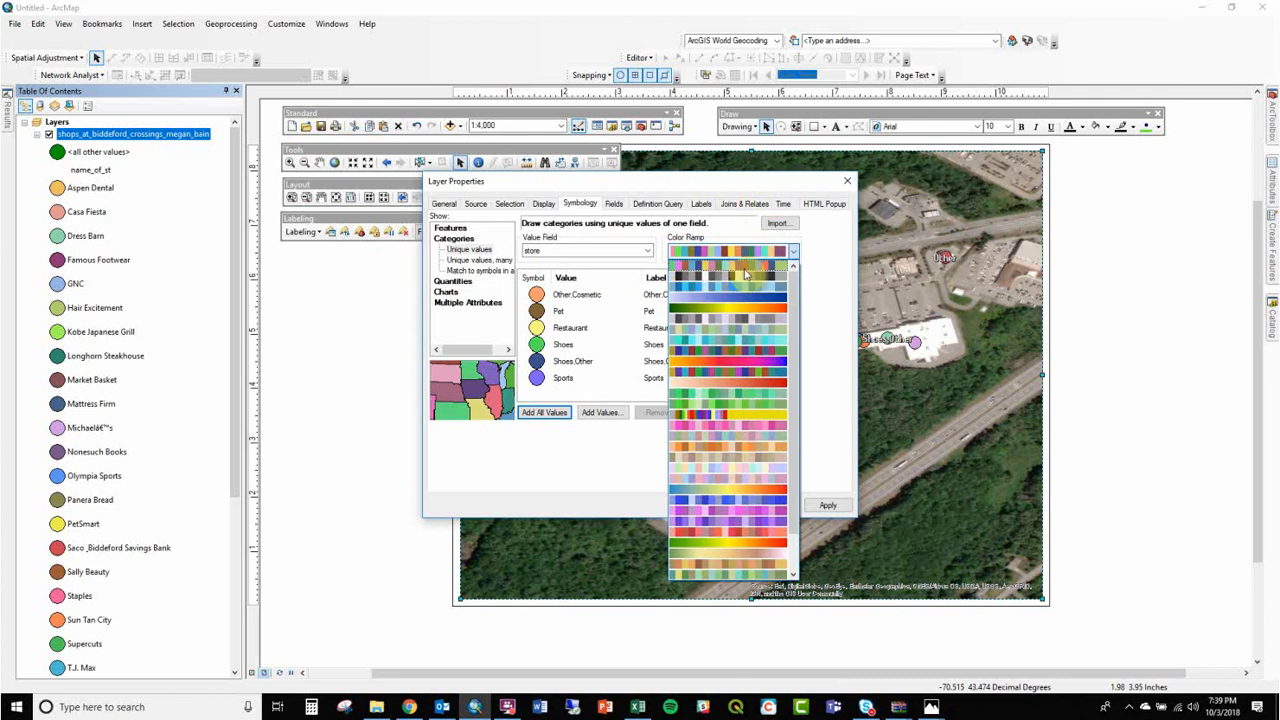
left_click(737, 272)
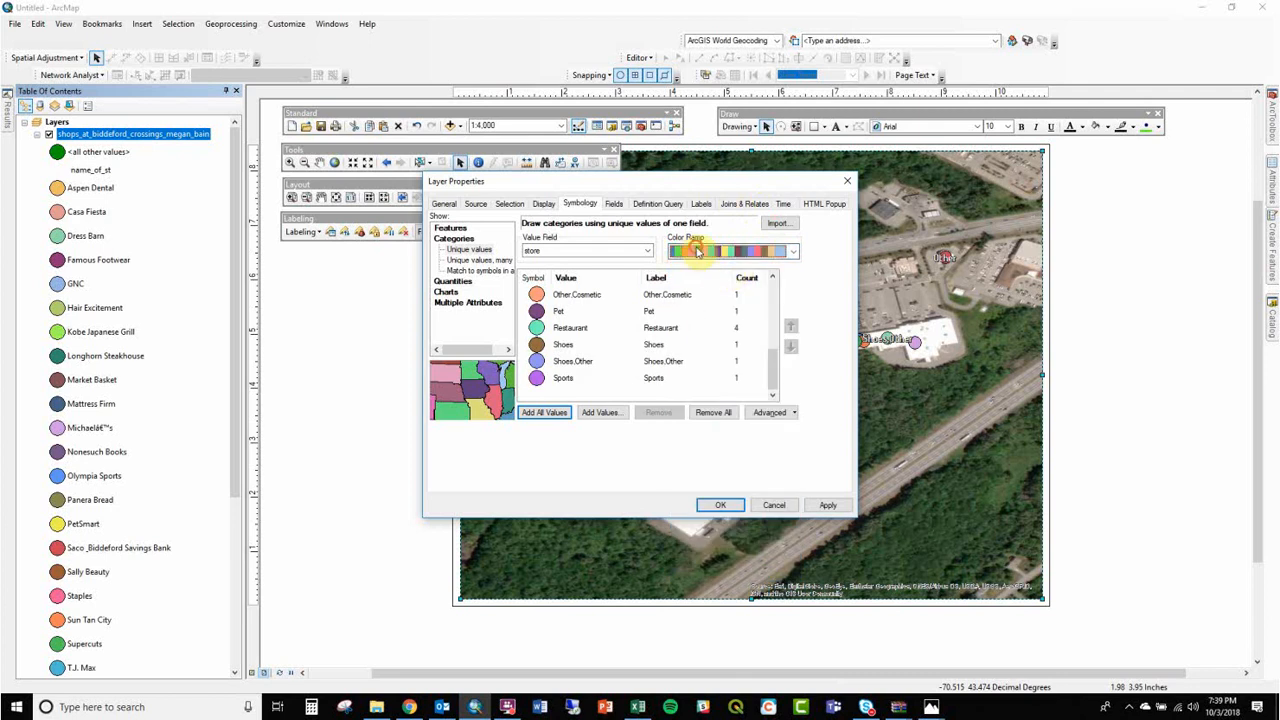
left_click(697, 252)
left_click(703, 270)
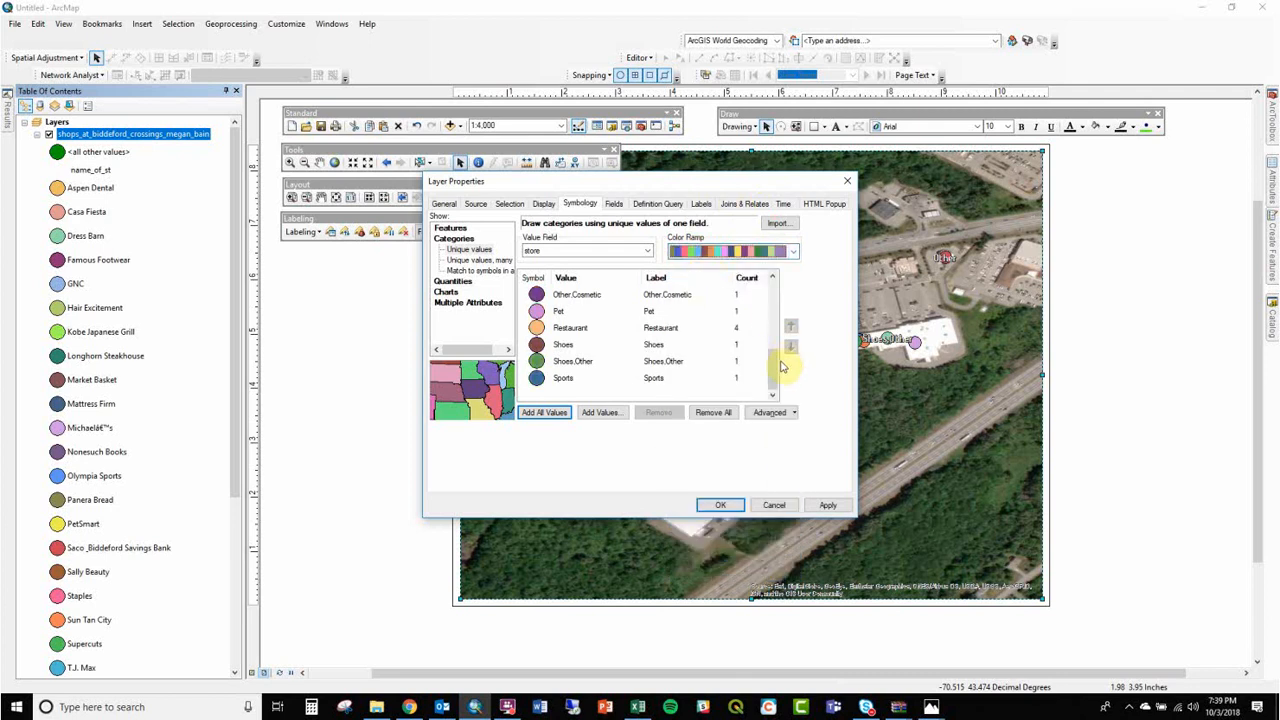
left_click_drag(783, 367, 782, 310)
left_click(746, 256)
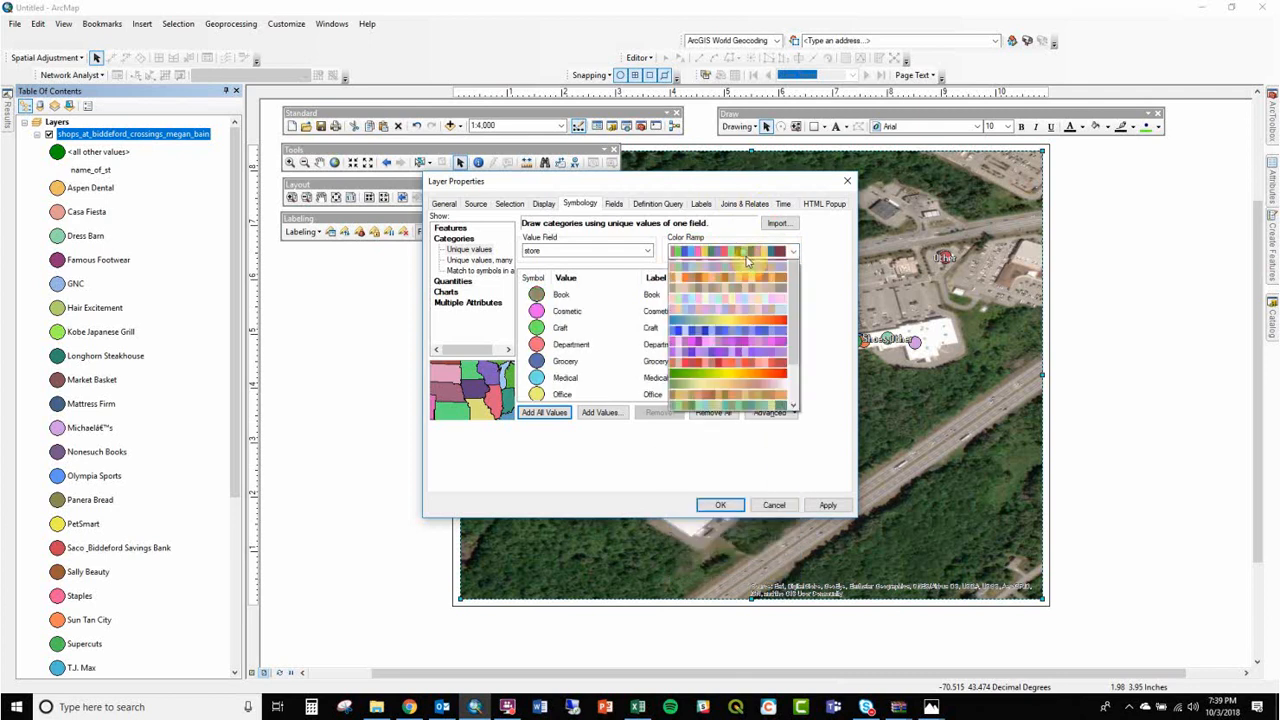
left_click(746, 262)
left_click(748, 252)
left_click(745, 273)
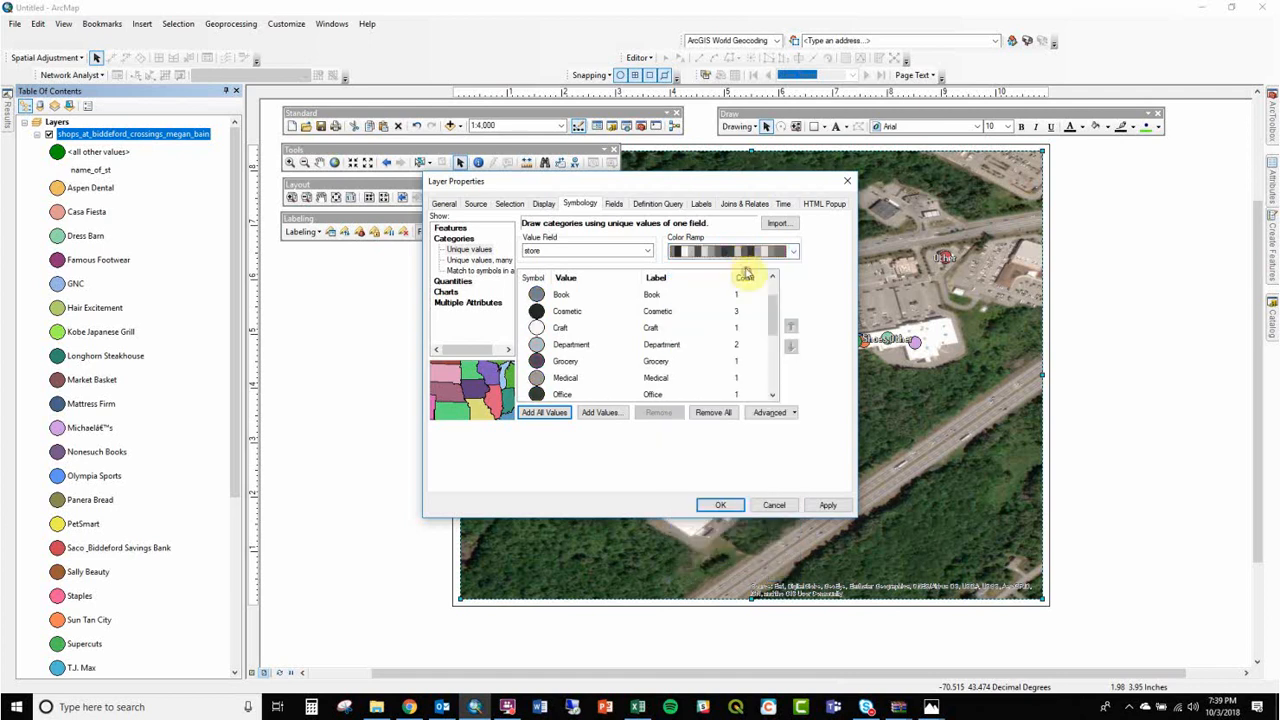
left_click(748, 251)
left_click(743, 257)
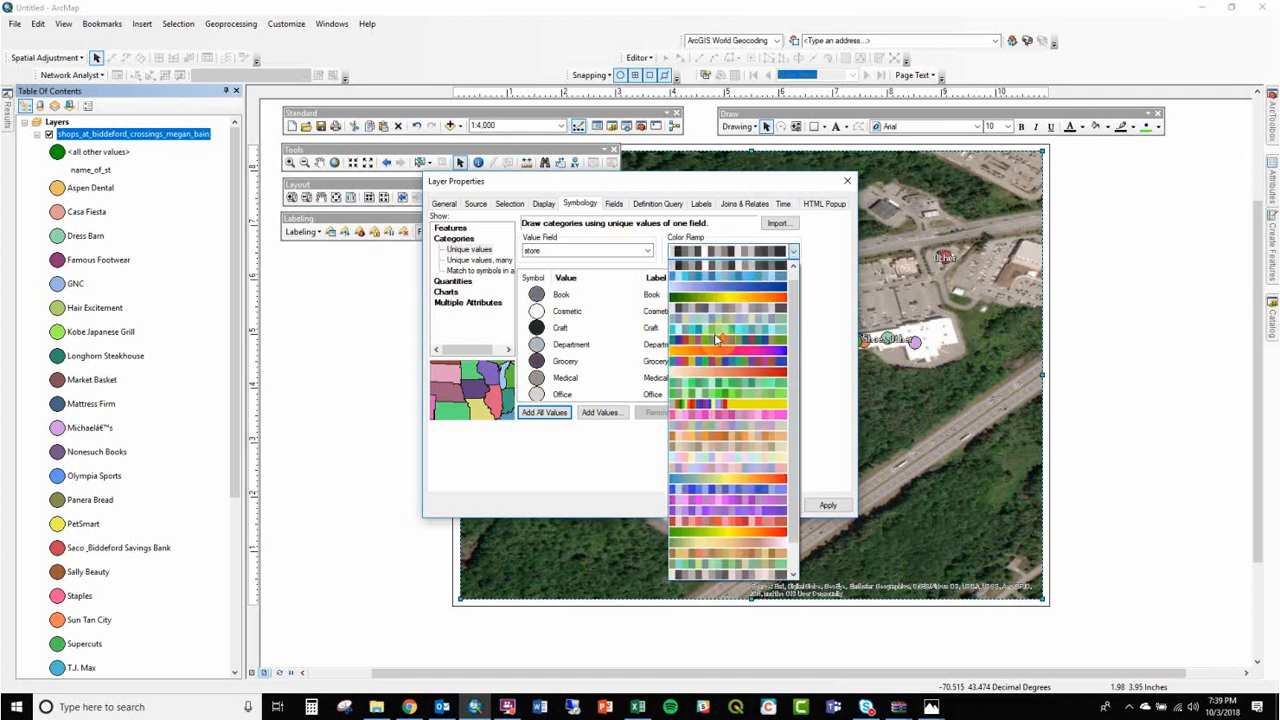
left_click(712, 270)
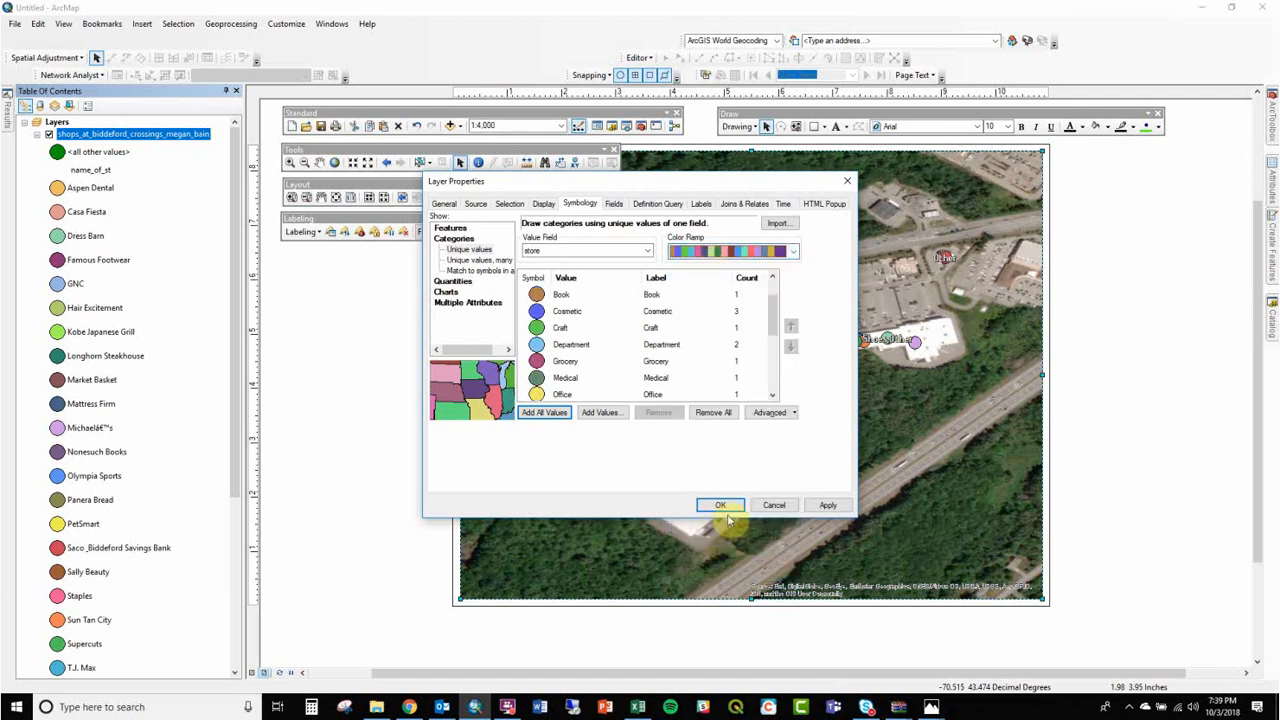
left_click(719, 506)
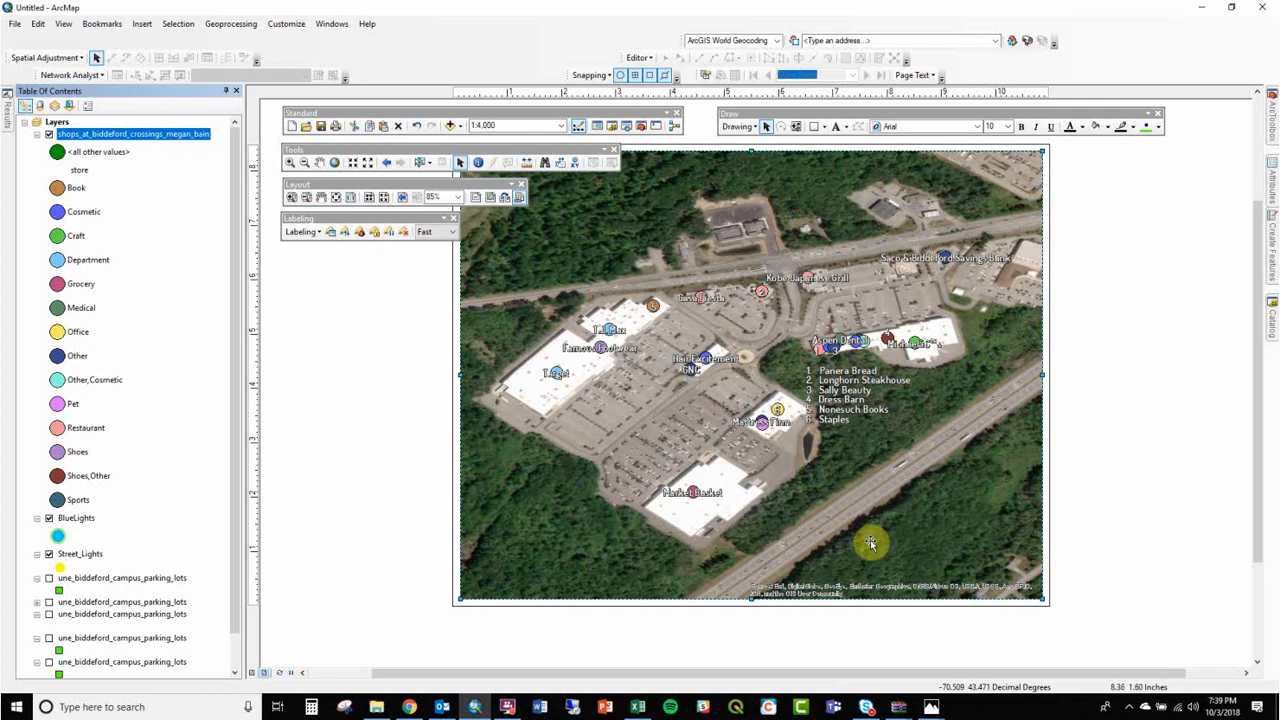
Step: Draw a rectangle about 5.4 in wide and 2.7 in high, snug in the data frame's lower-right corner
left_click_drag(787, 375, 803, 391)
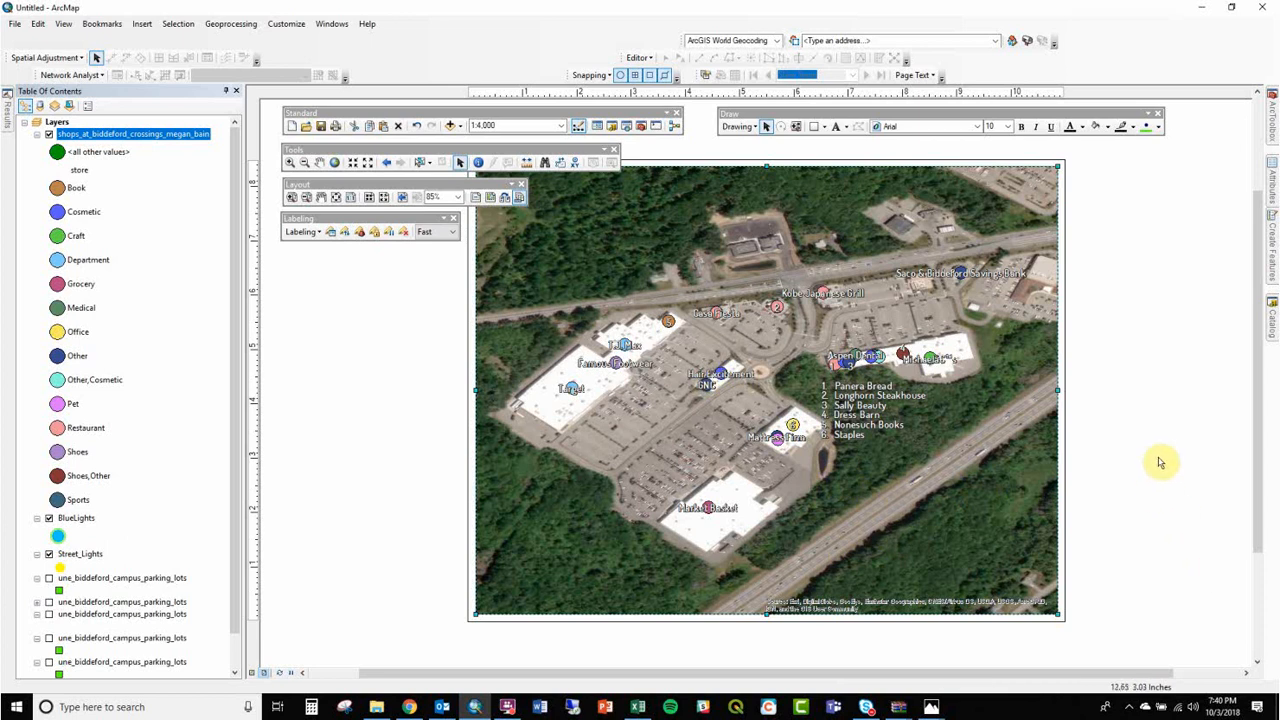
left_click(816, 128)
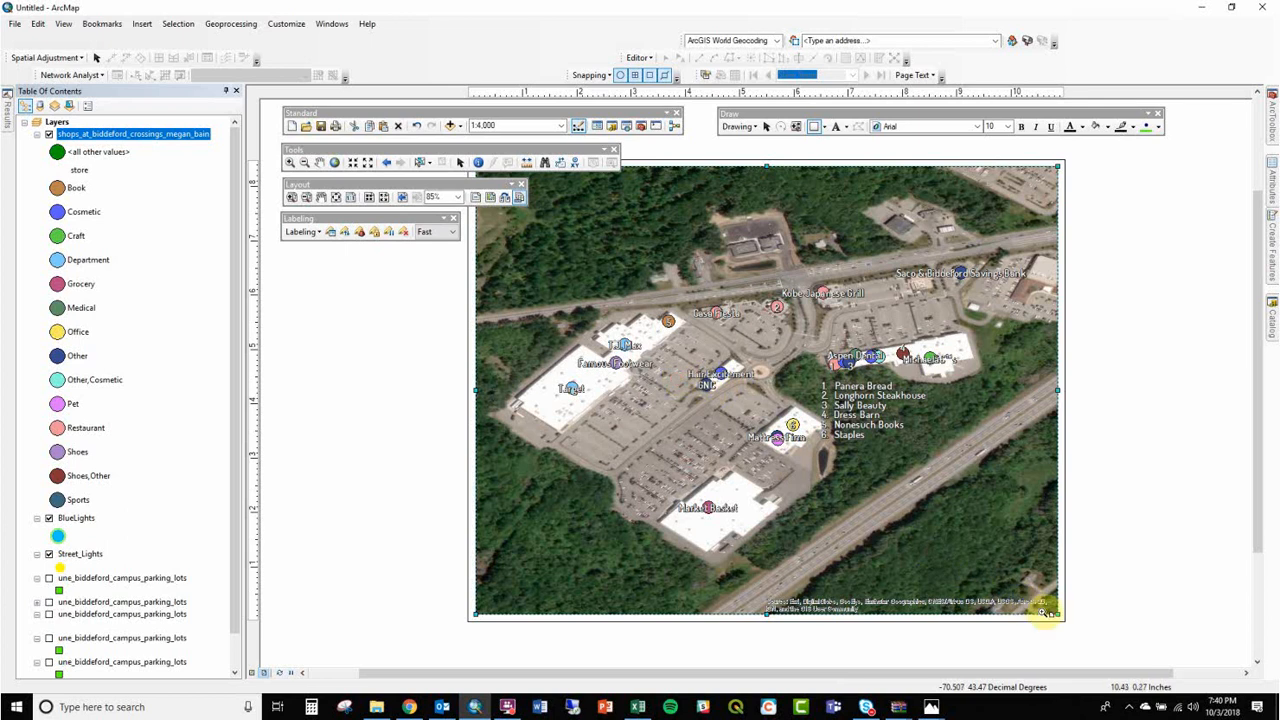
left_click_drag(1045, 612, 1086, 629)
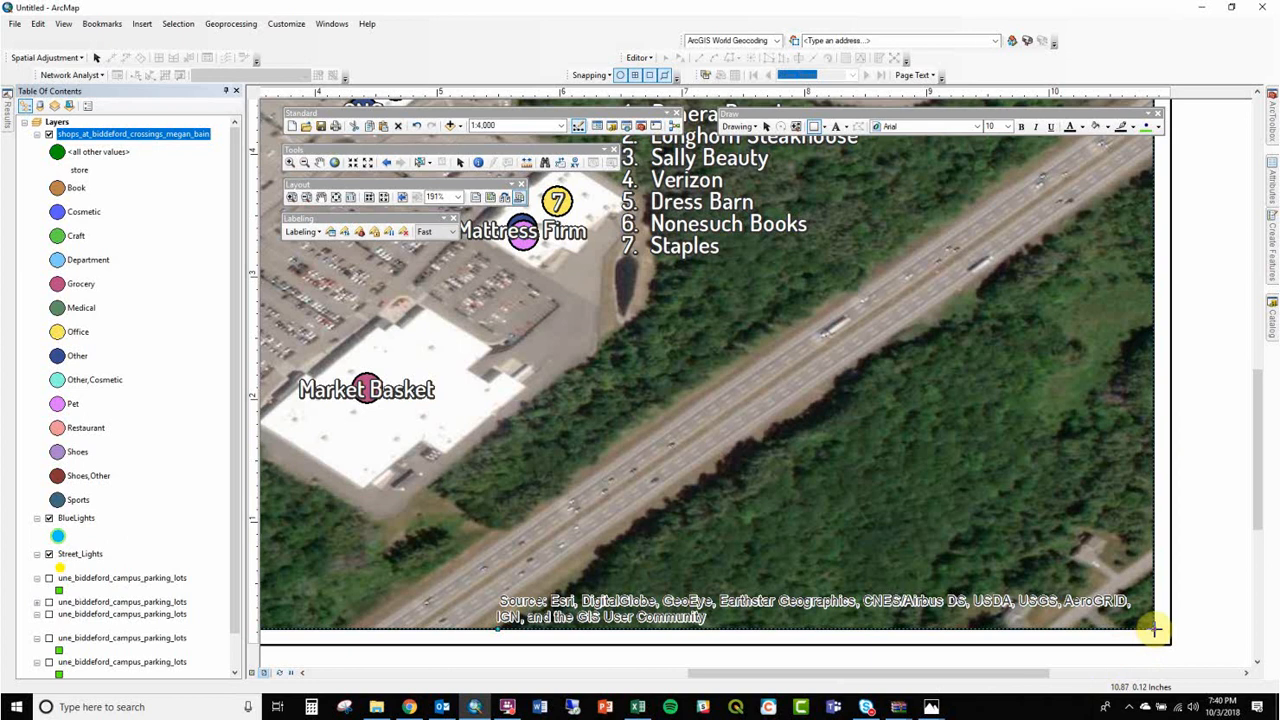
left_click_drag(1154, 629, 490, 306)
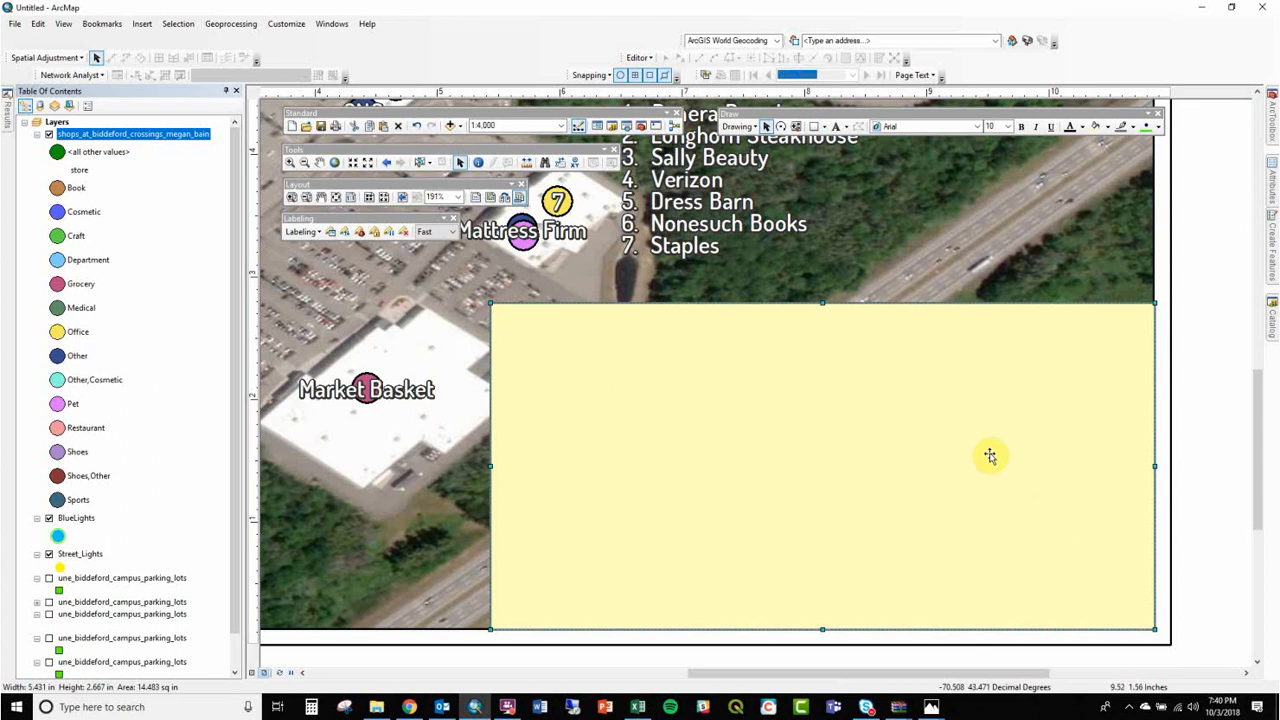
Step: Give the rectangle a white fill and a black outline
right_click(951, 413)
left_click(1046, 644)
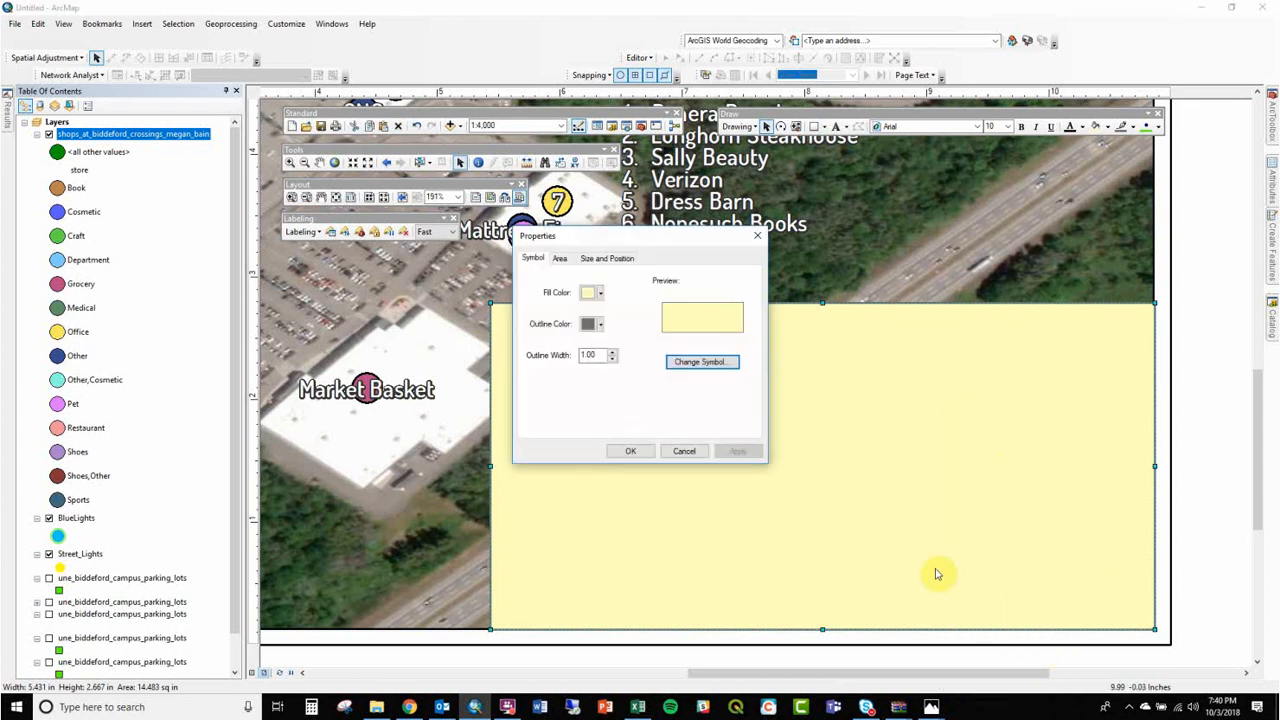
left_click(594, 292)
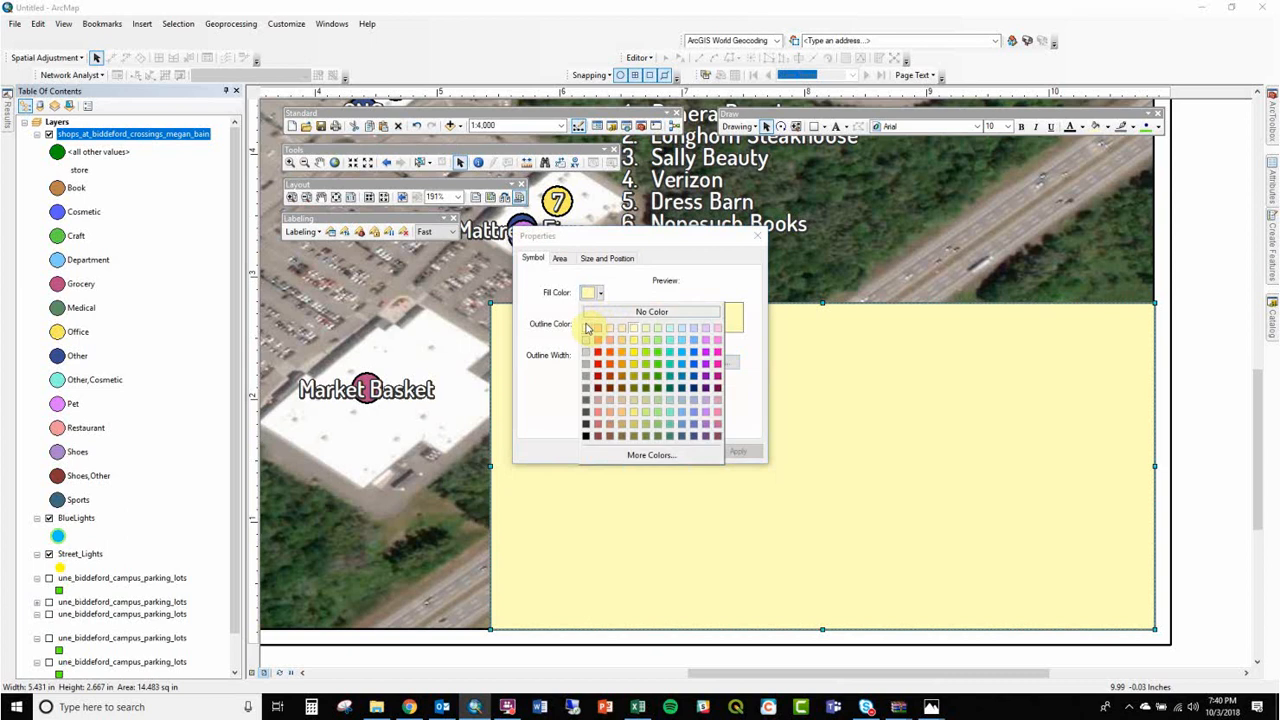
left_click(587, 328)
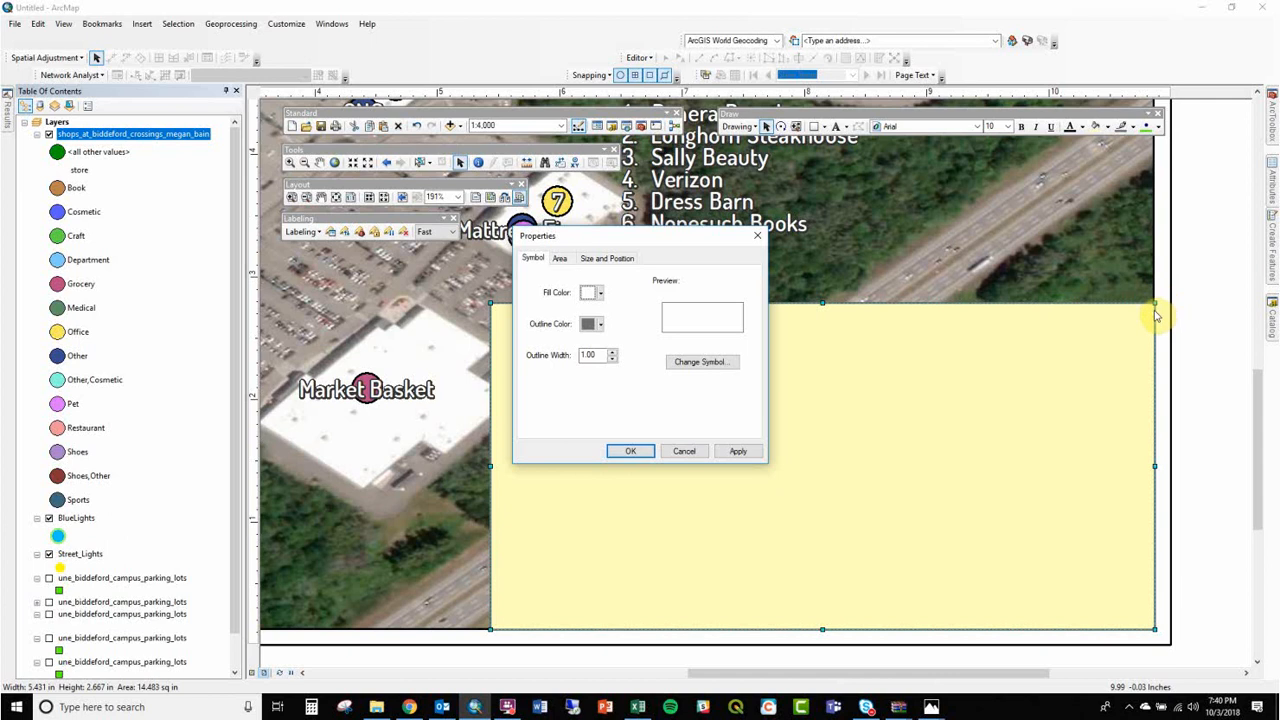
left_click(595, 324)
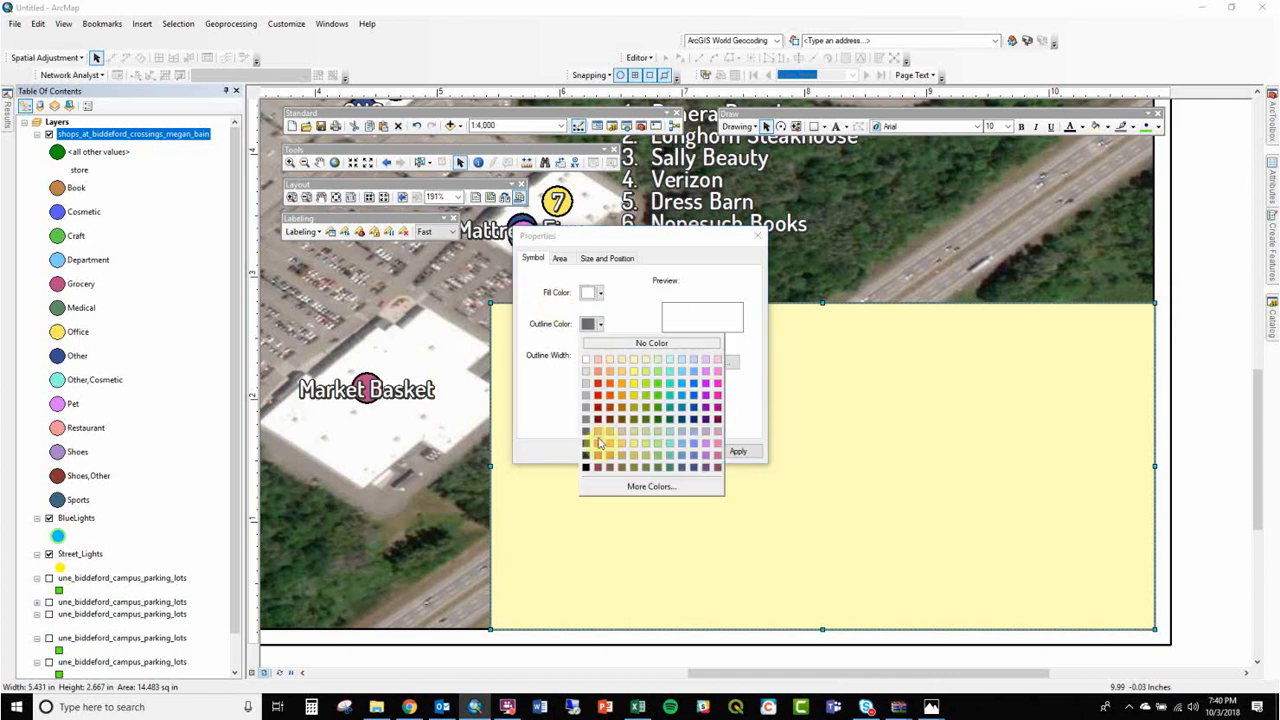
left_click(585, 467)
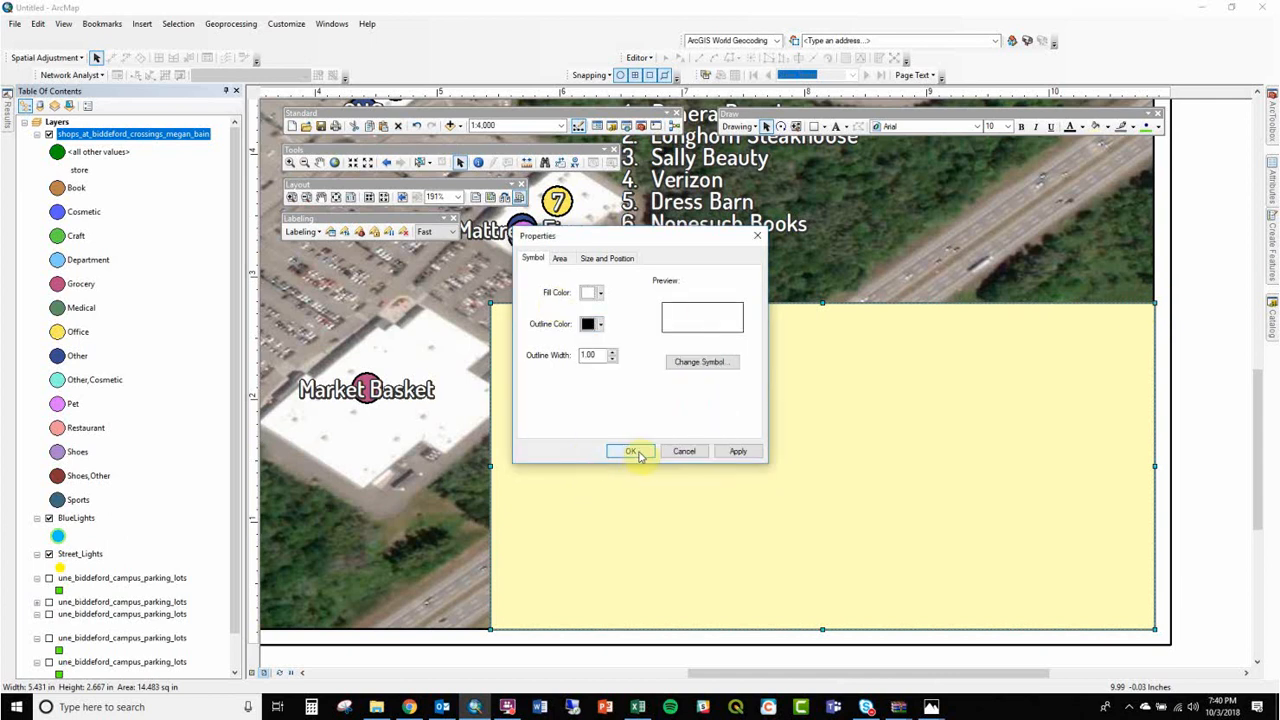
left_click(631, 452)
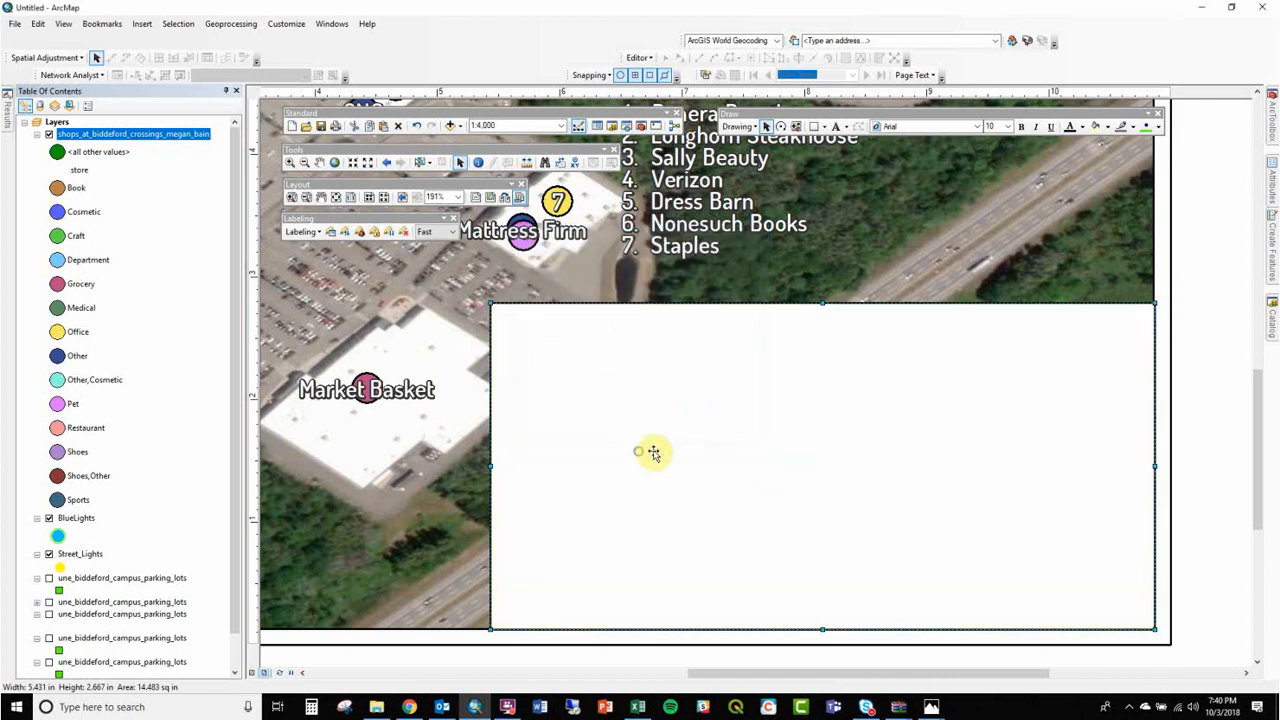
Step: Examine how the rectangle's upper-right corner lines up with the data frame border, then deselect the rectangle
left_click(1135, 340)
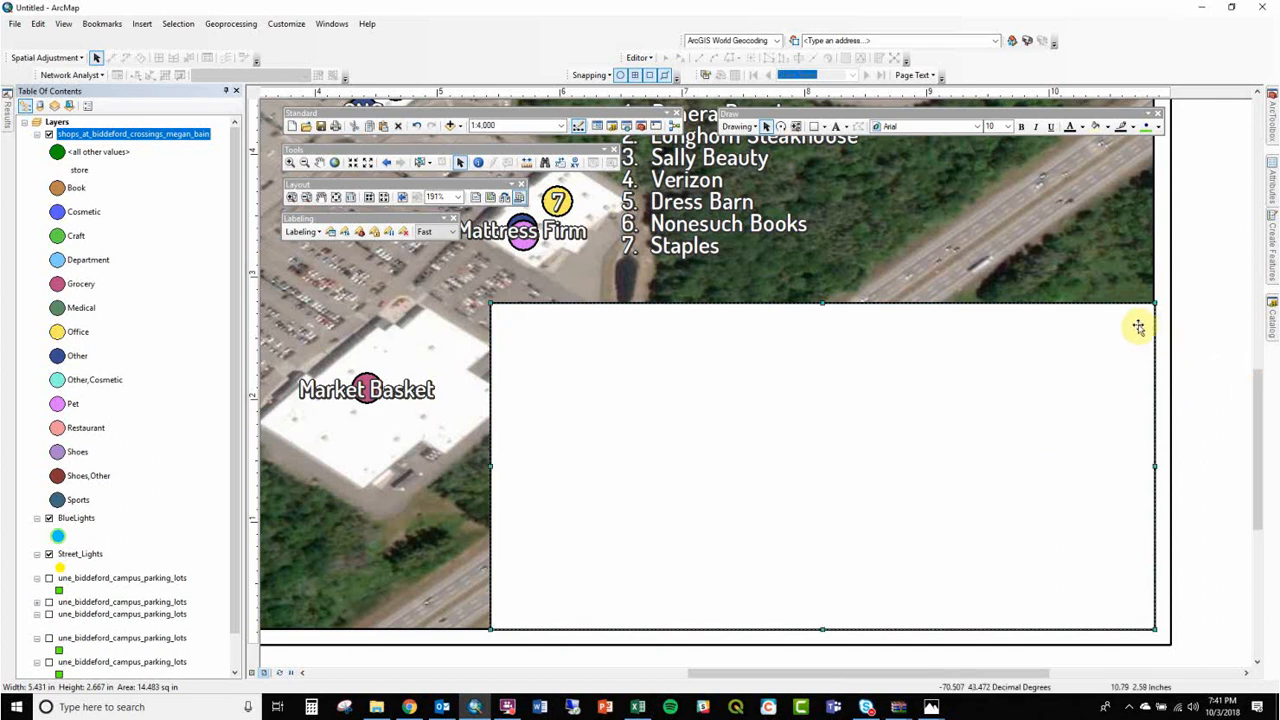
key("z")
left_click_drag(1092, 262, 1175, 334)
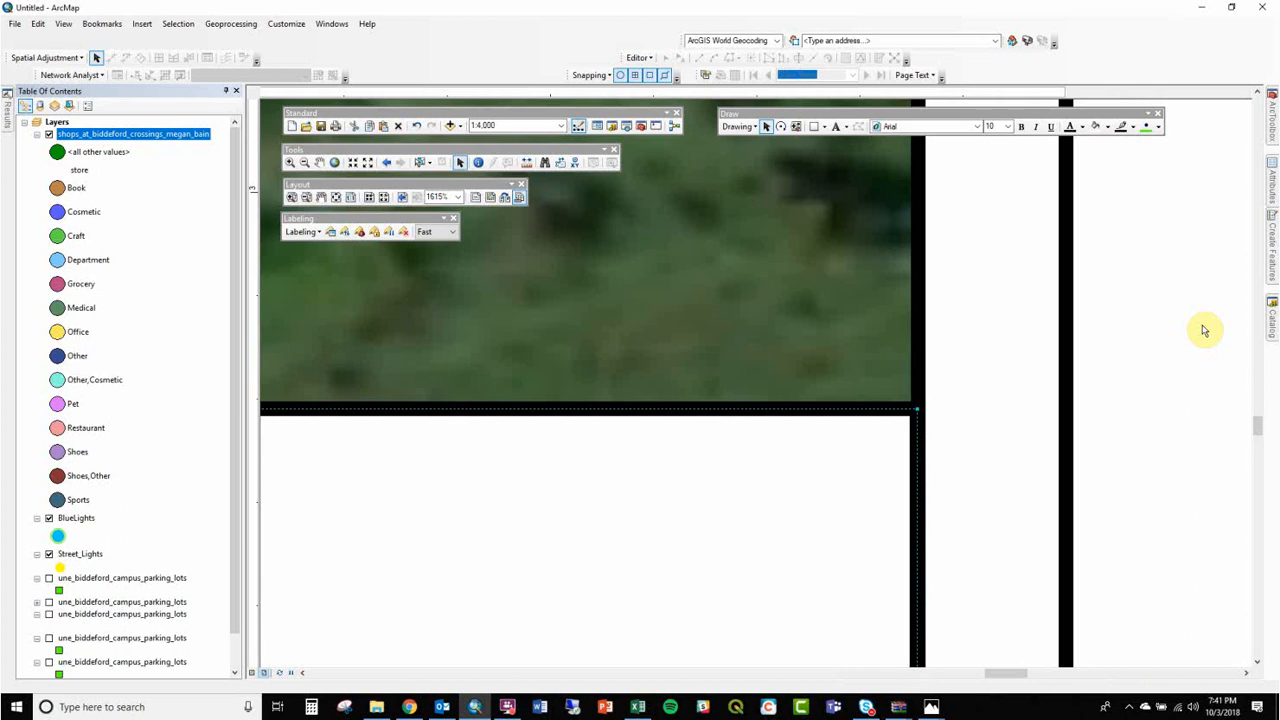
left_click(1272, 320)
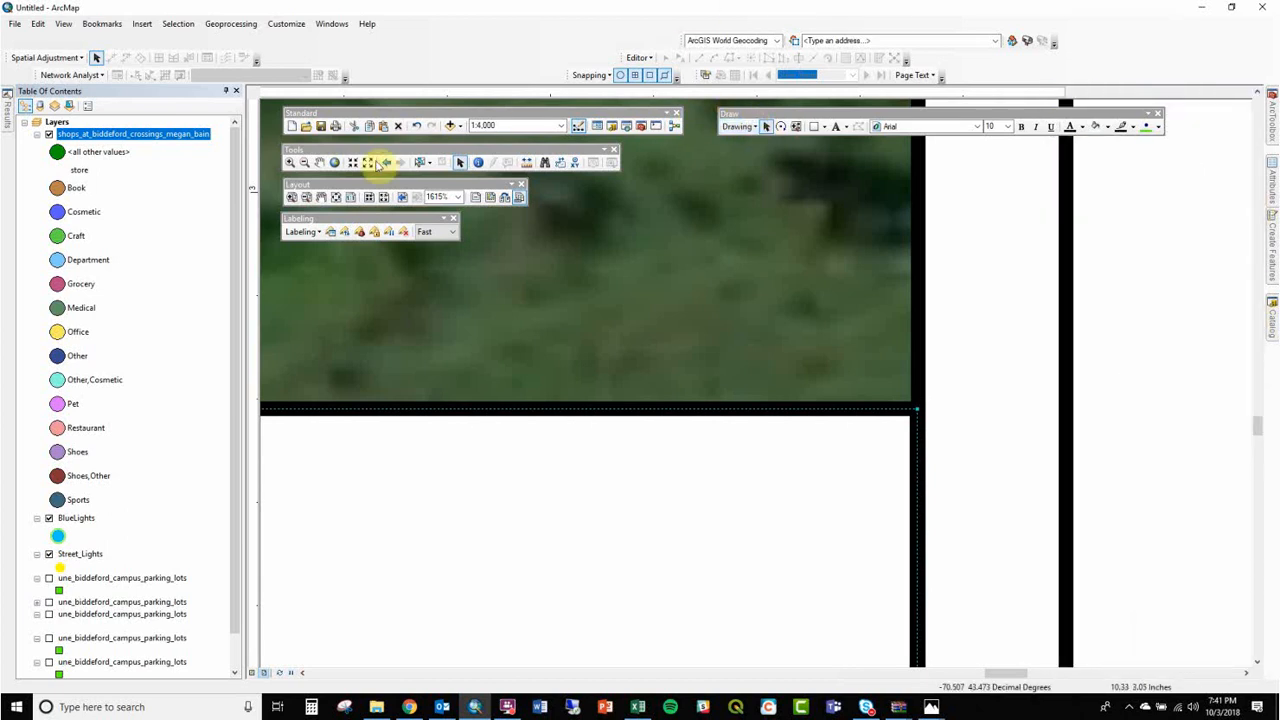
left_click(334, 198)
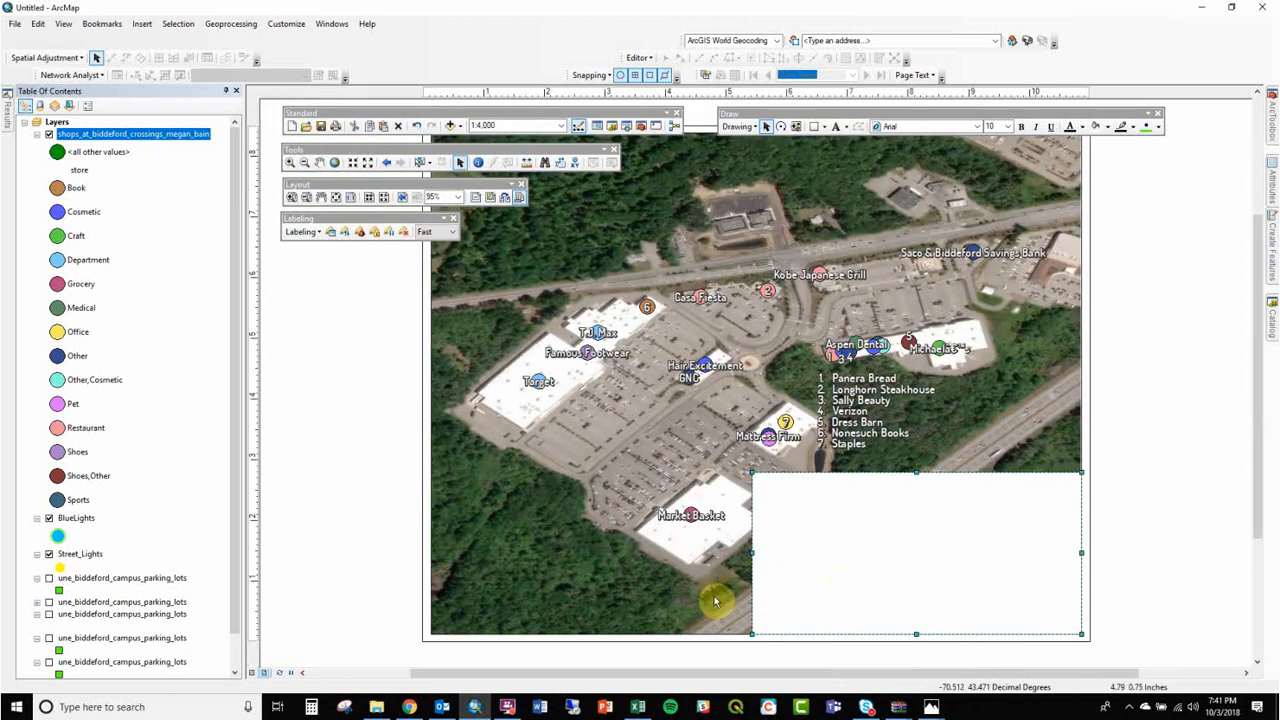
left_click(1195, 468)
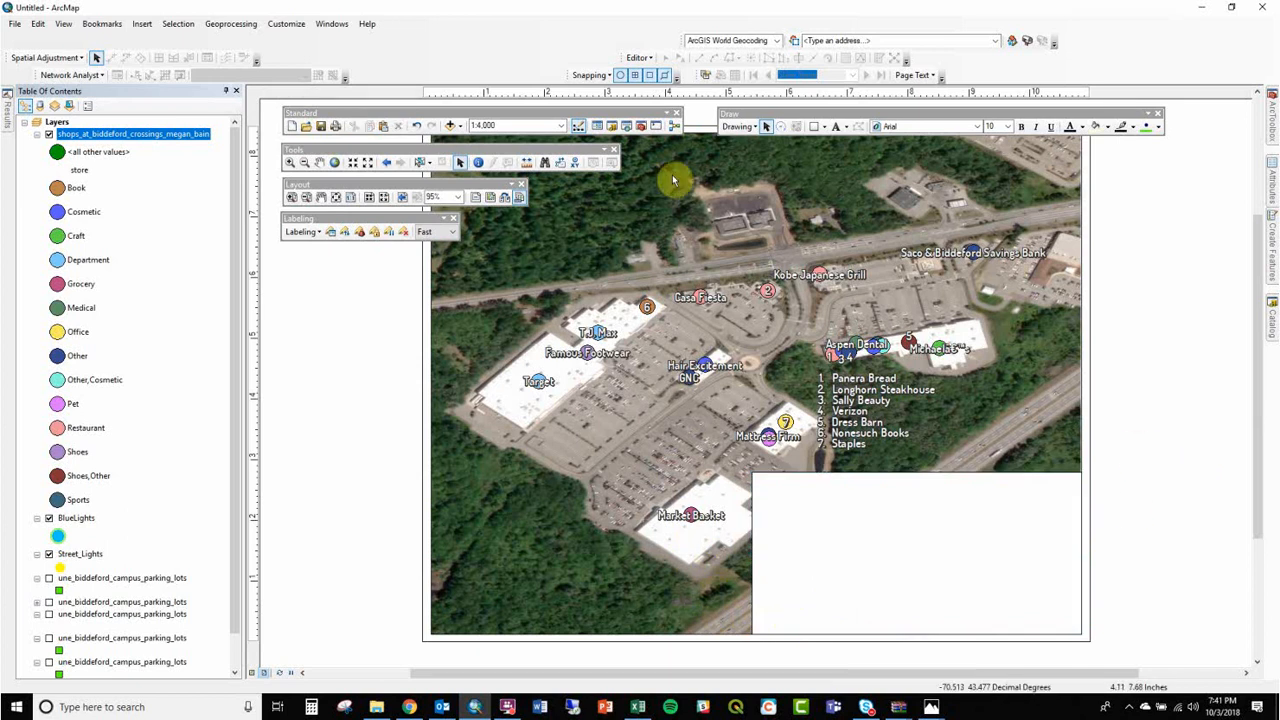
Step: Start a legend and remove every legend item from BlueLights through Citations, keeping only the shops layer
left_click(141, 24)
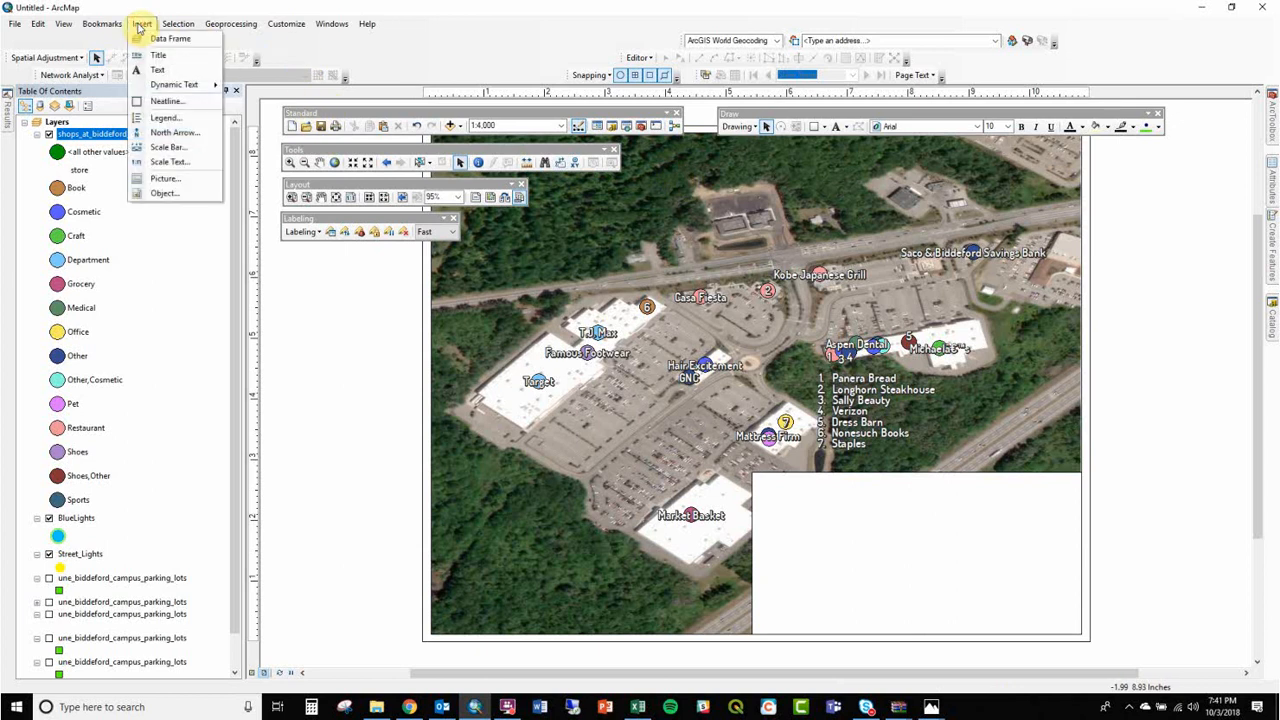
left_click(176, 121)
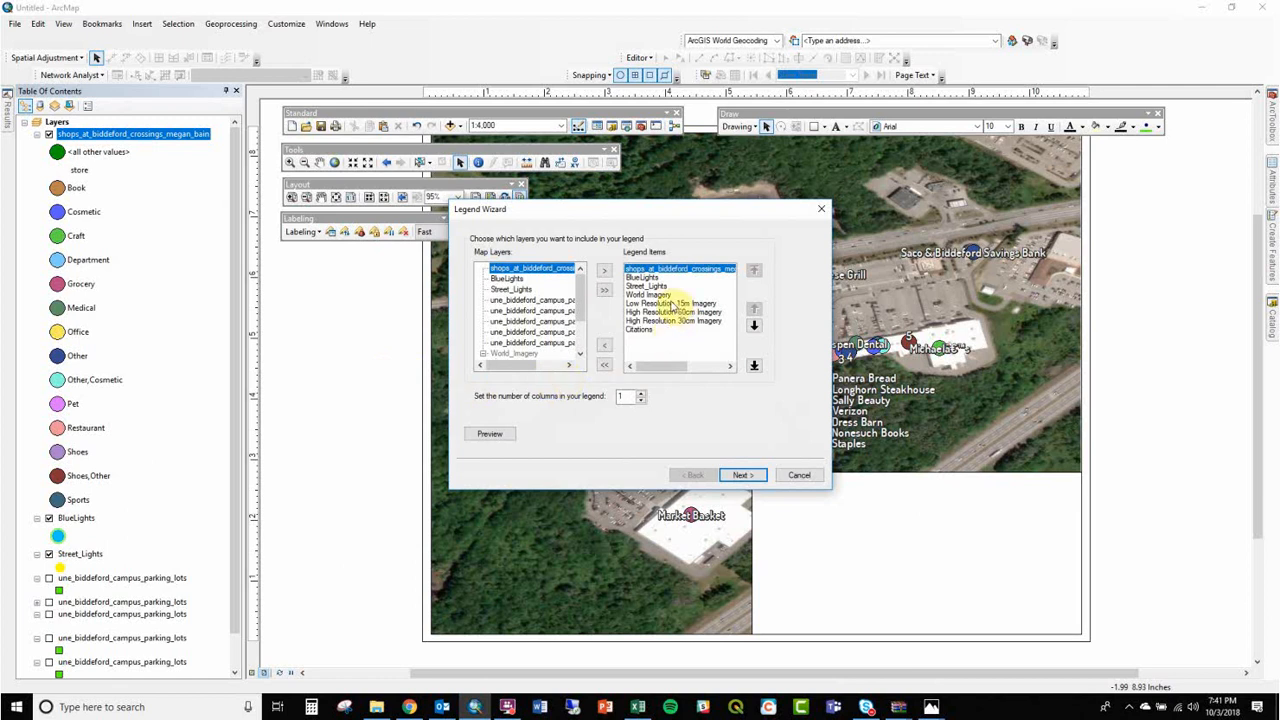
left_click(648, 278)
left_click(657, 269)
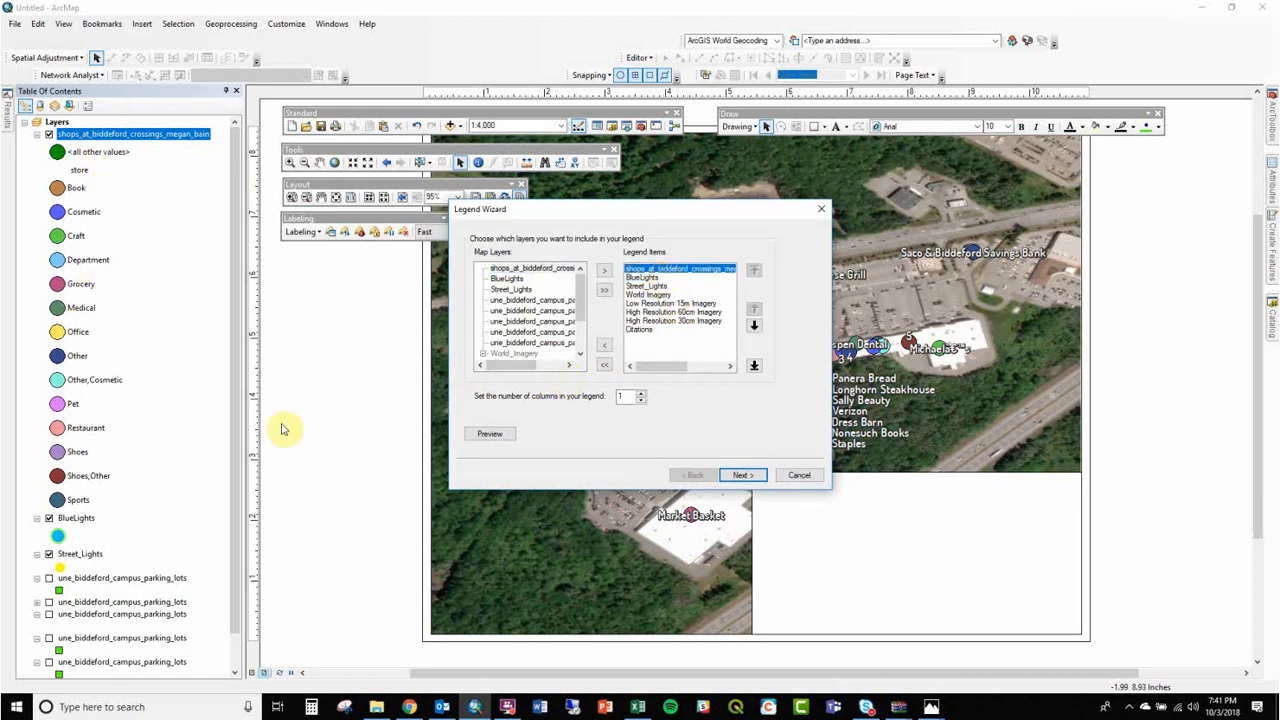
left_click(648, 278)
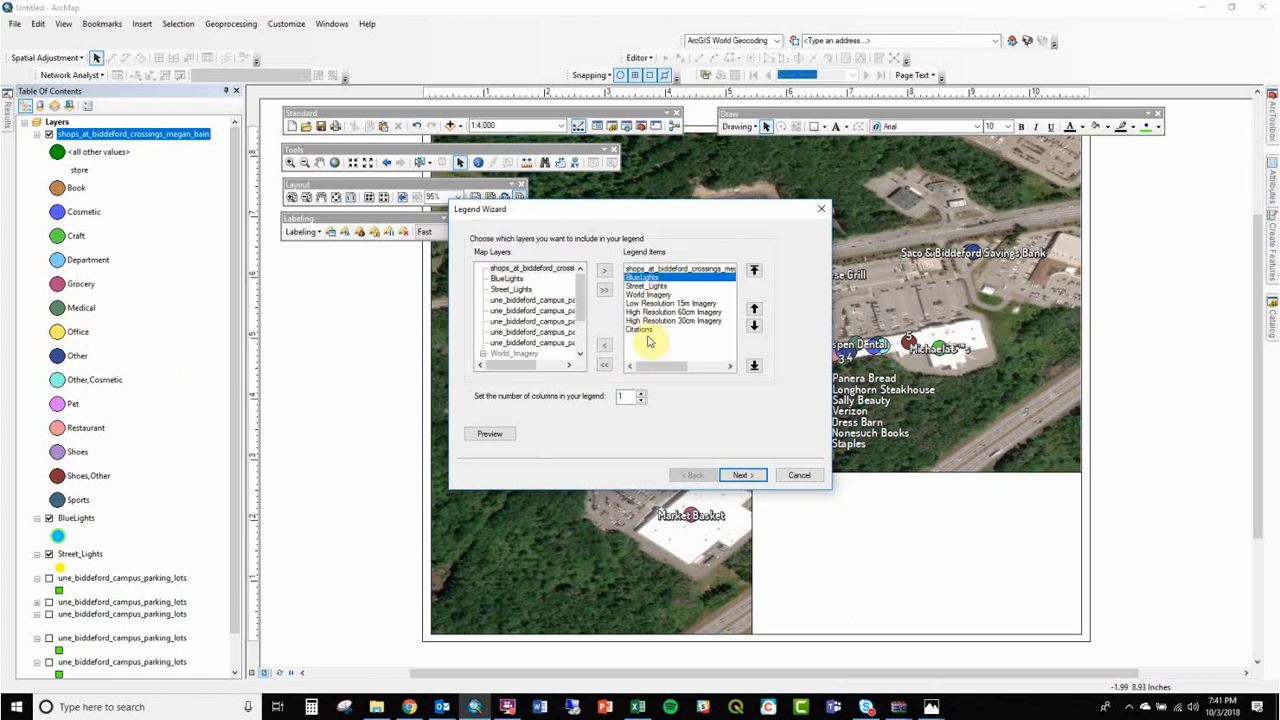
left_click(648, 332, "shift")
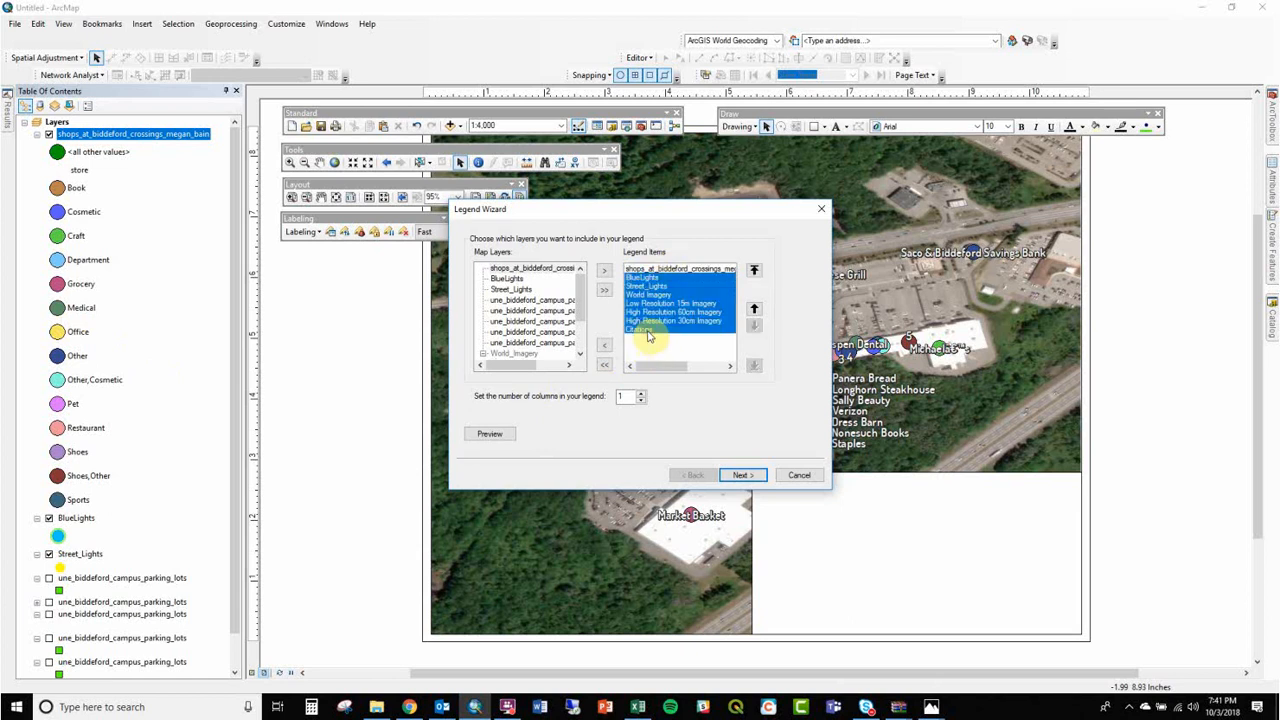
left_click(605, 346)
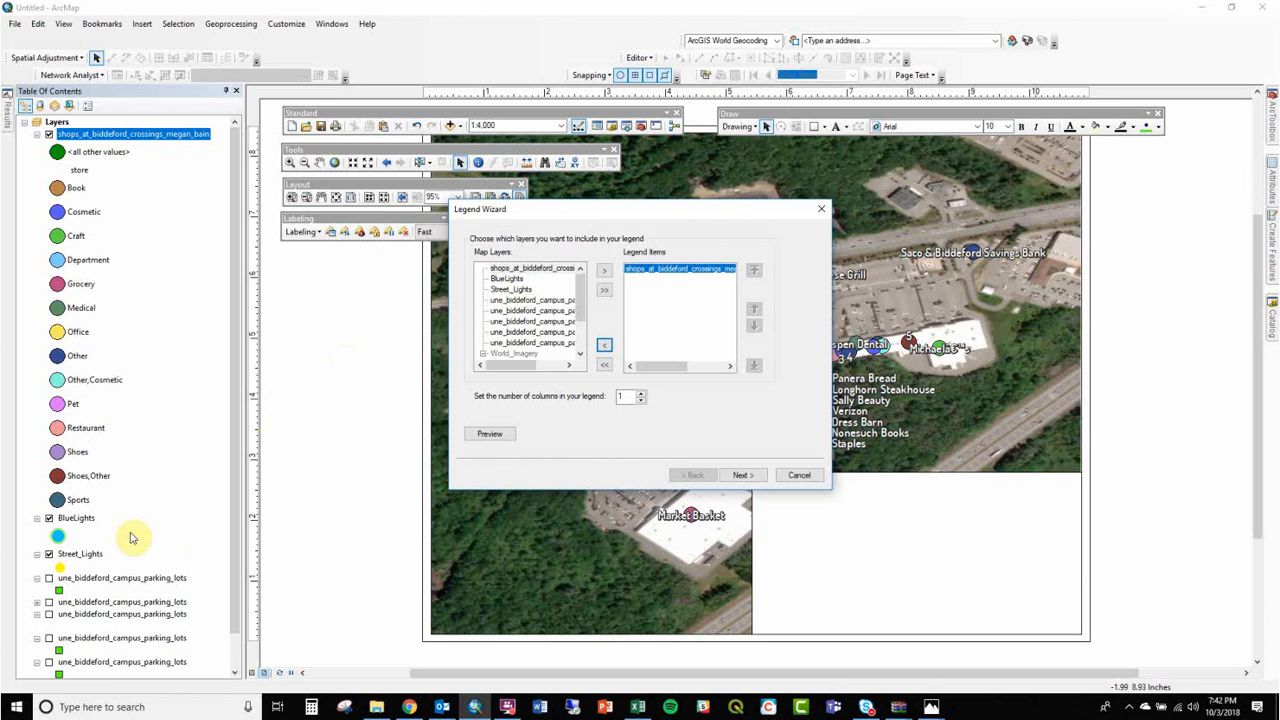
Step: Finish the one-column legend with a blank title, no border, background or drop shadow, and the default spacing
left_click(744, 479)
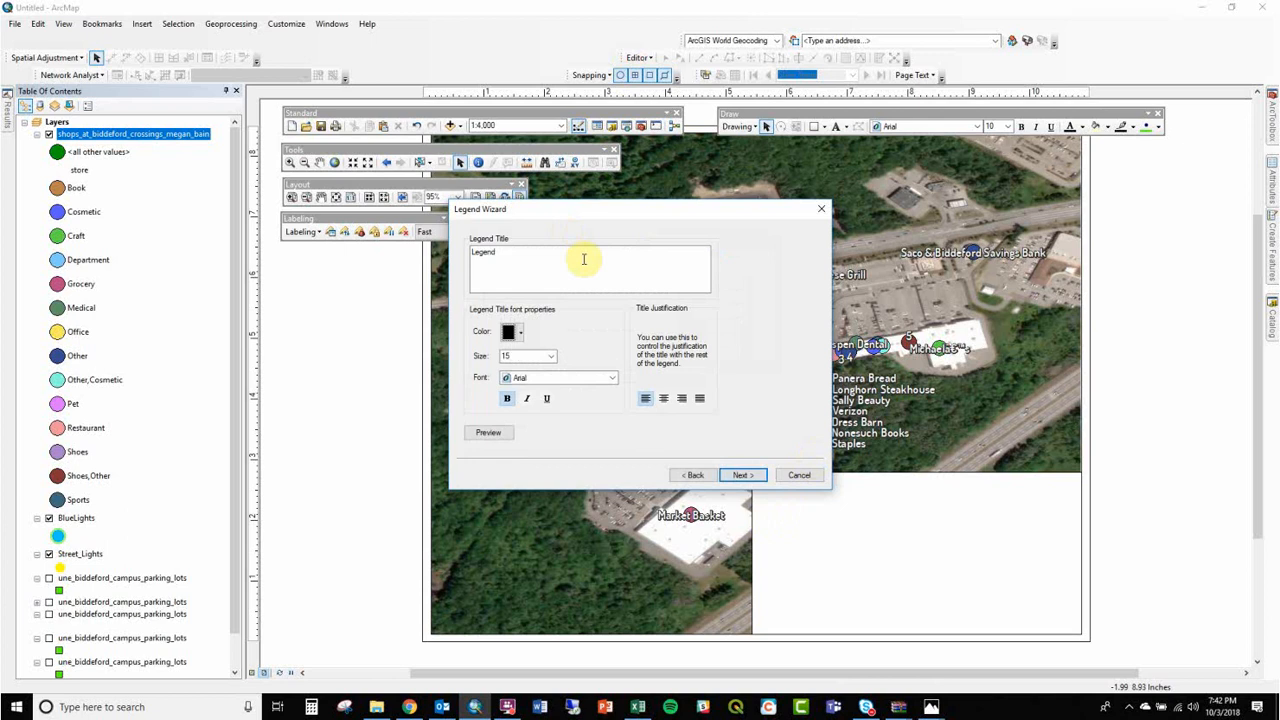
left_click_drag(580, 257, 394, 266)
key("BackSpace")
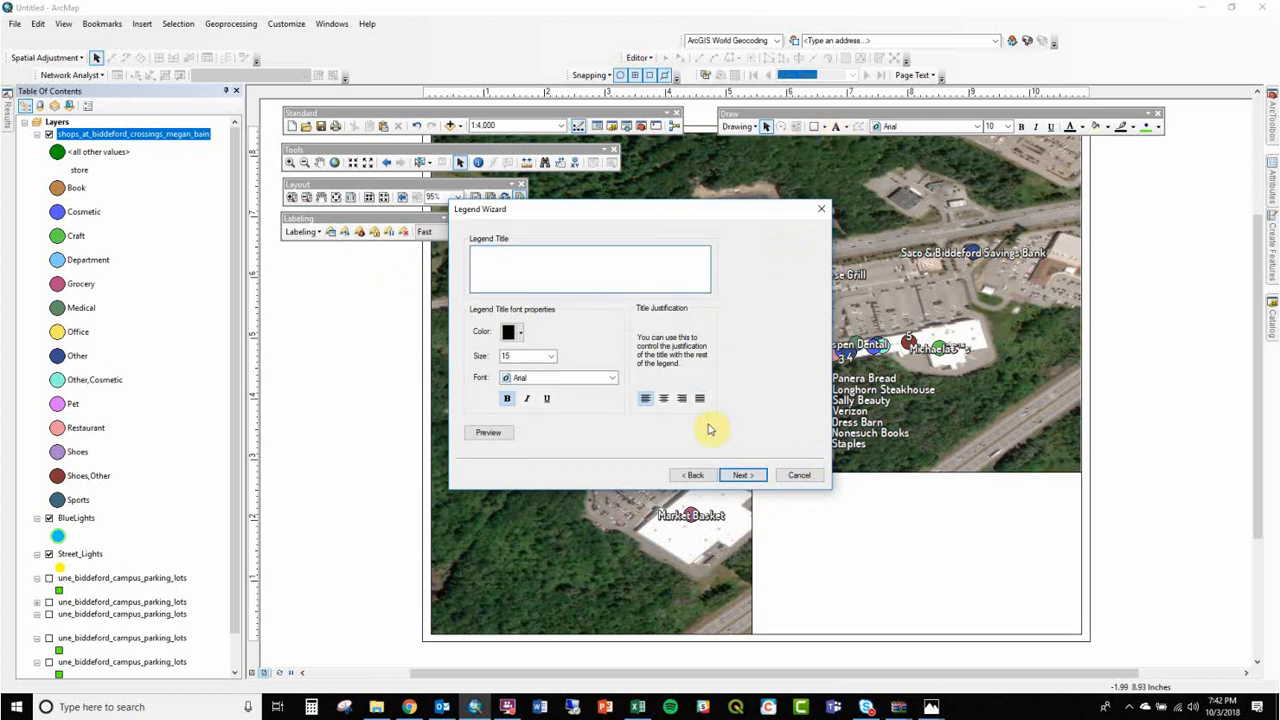
left_click(739, 476)
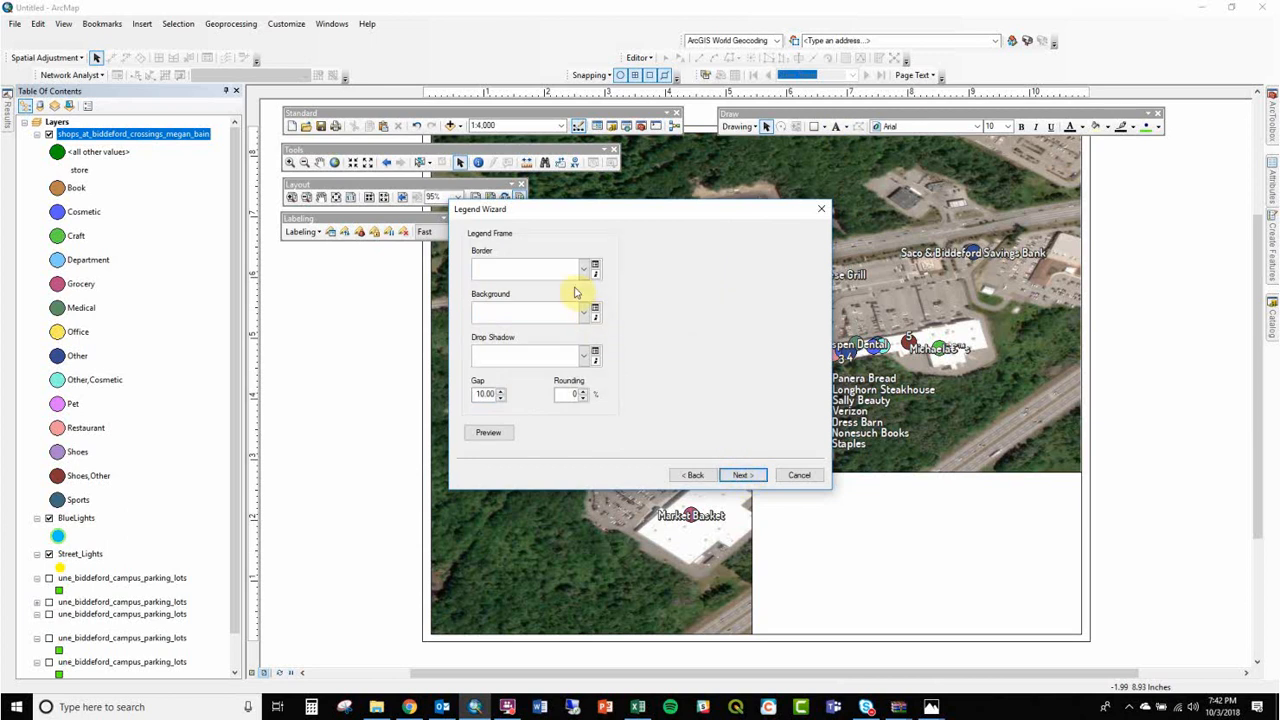
left_click(568, 270)
left_click(572, 272)
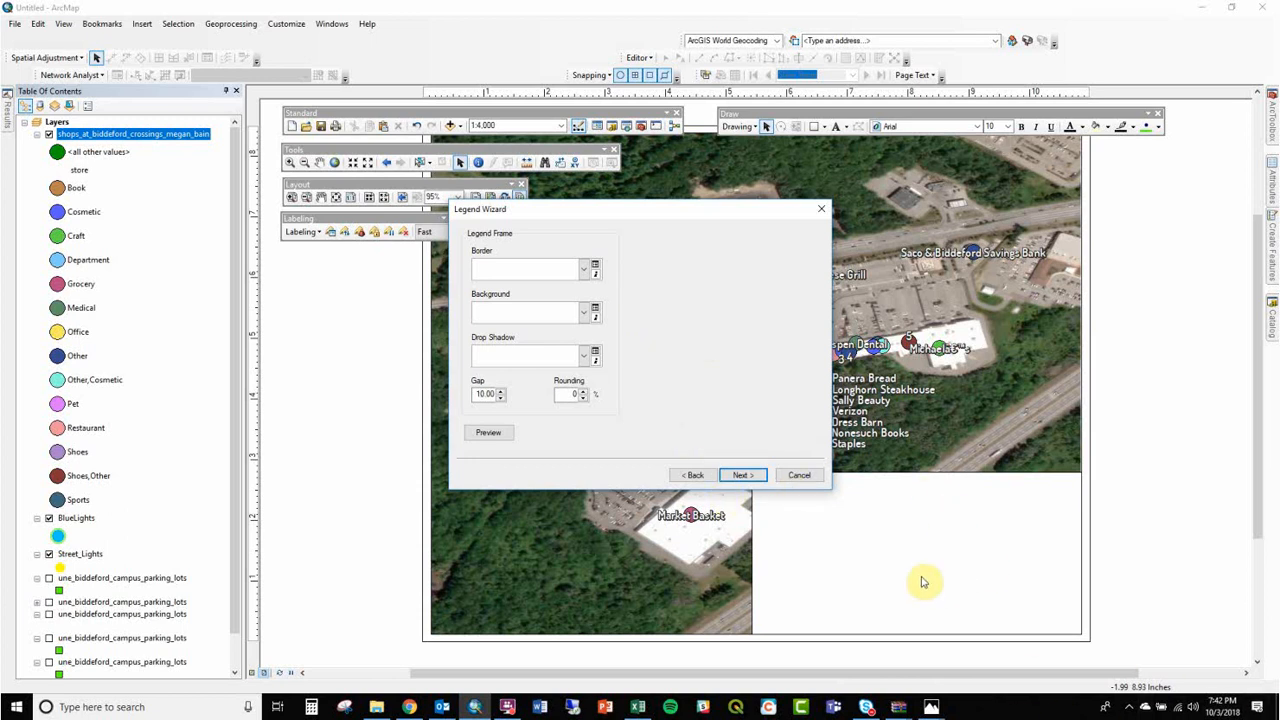
left_click(751, 478)
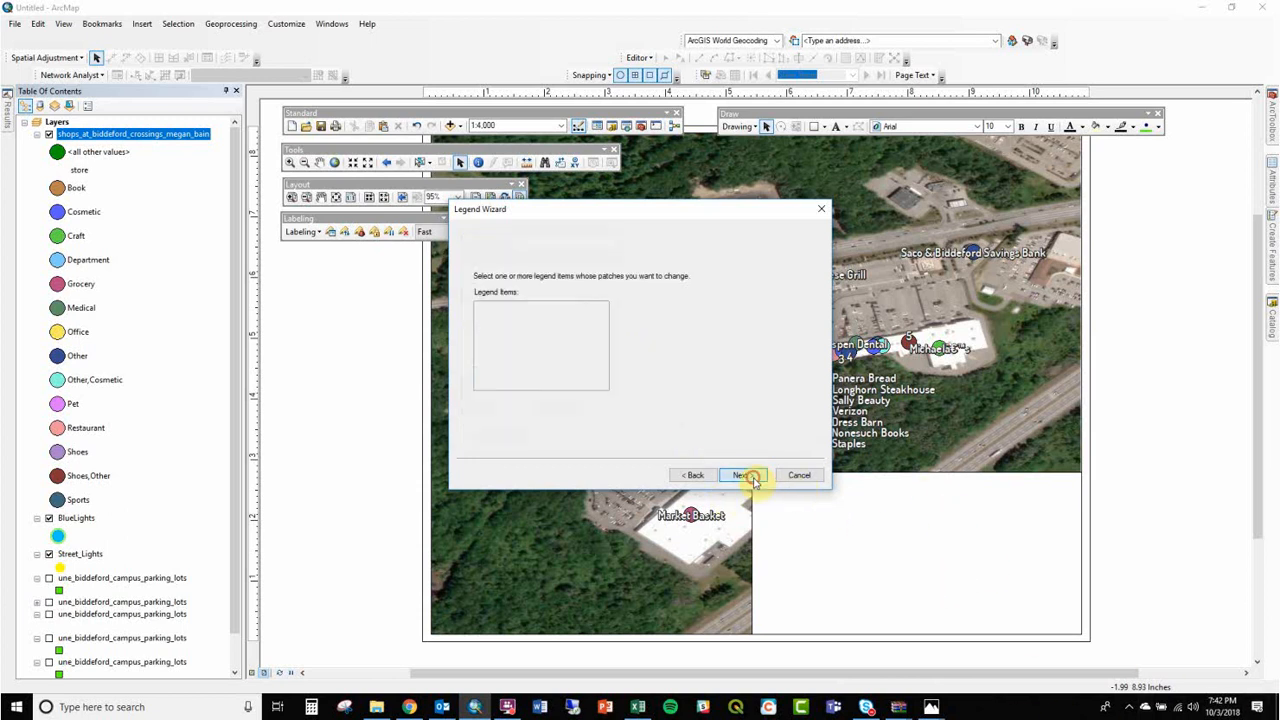
left_click(740, 475)
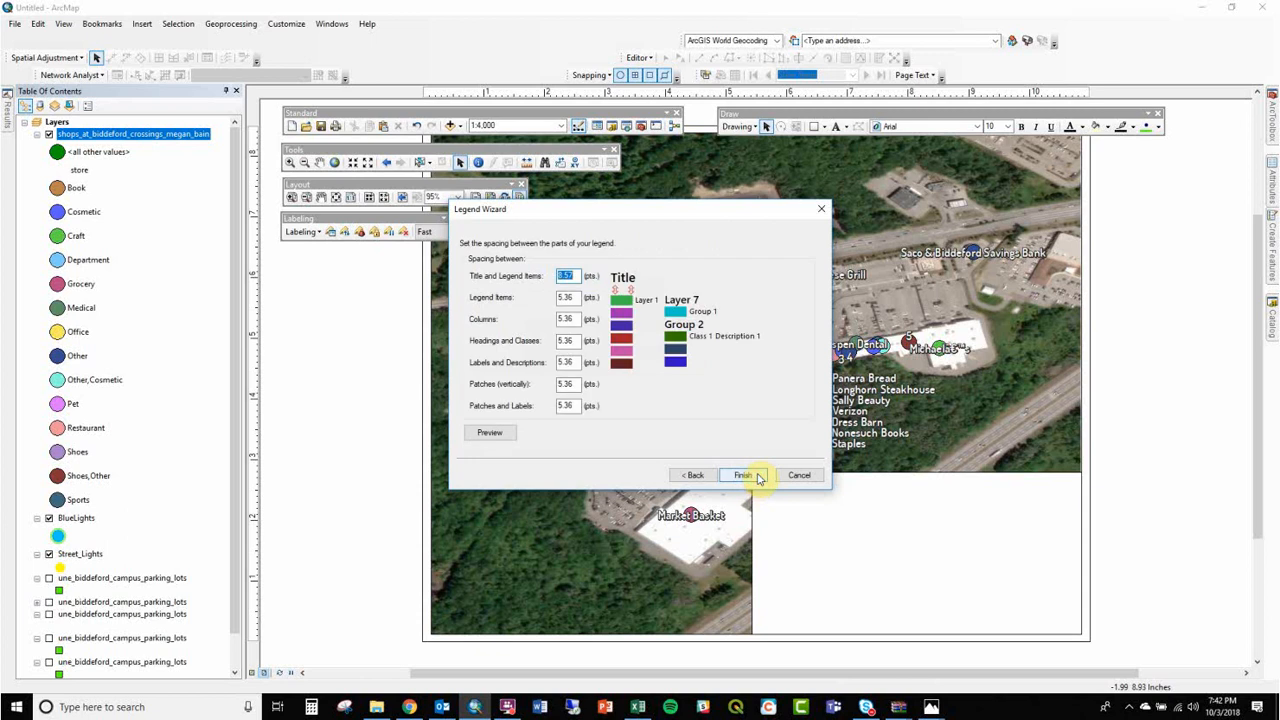
left_click(758, 476)
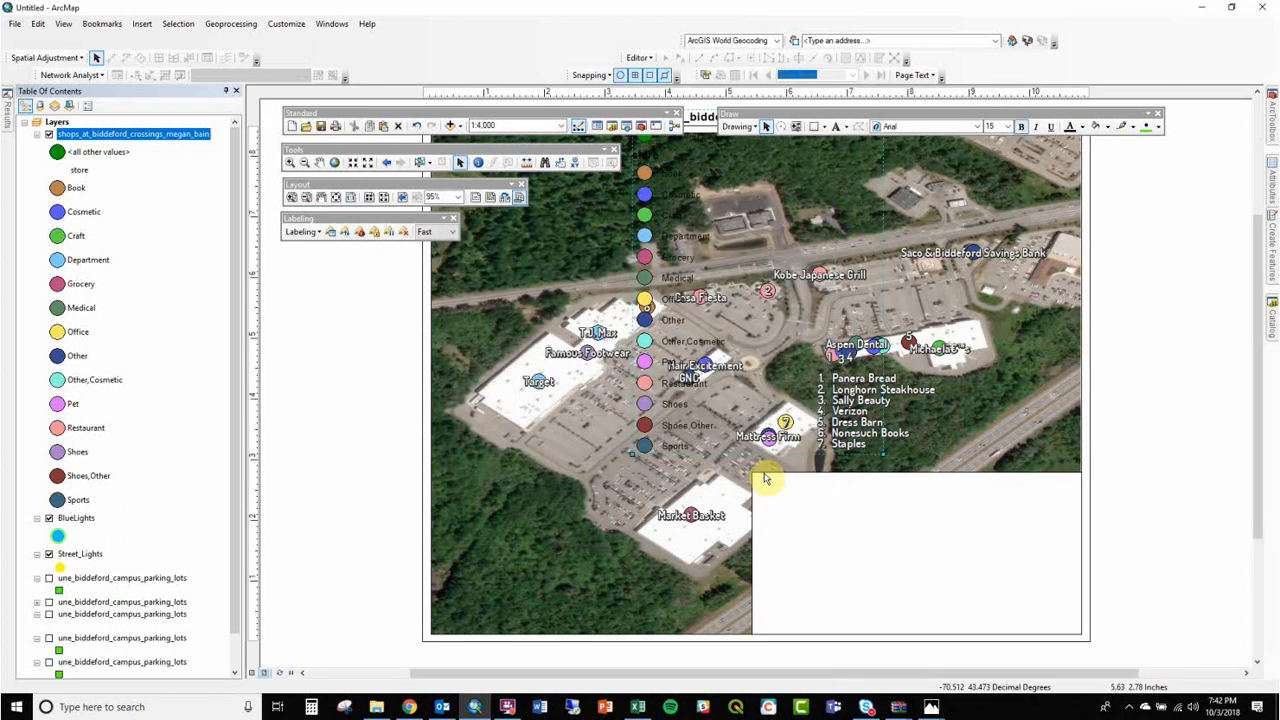
Step: Move the legend off the map beside the page, try resizing it, and undo the last legend change
left_click_drag(680, 314, 976, 473)
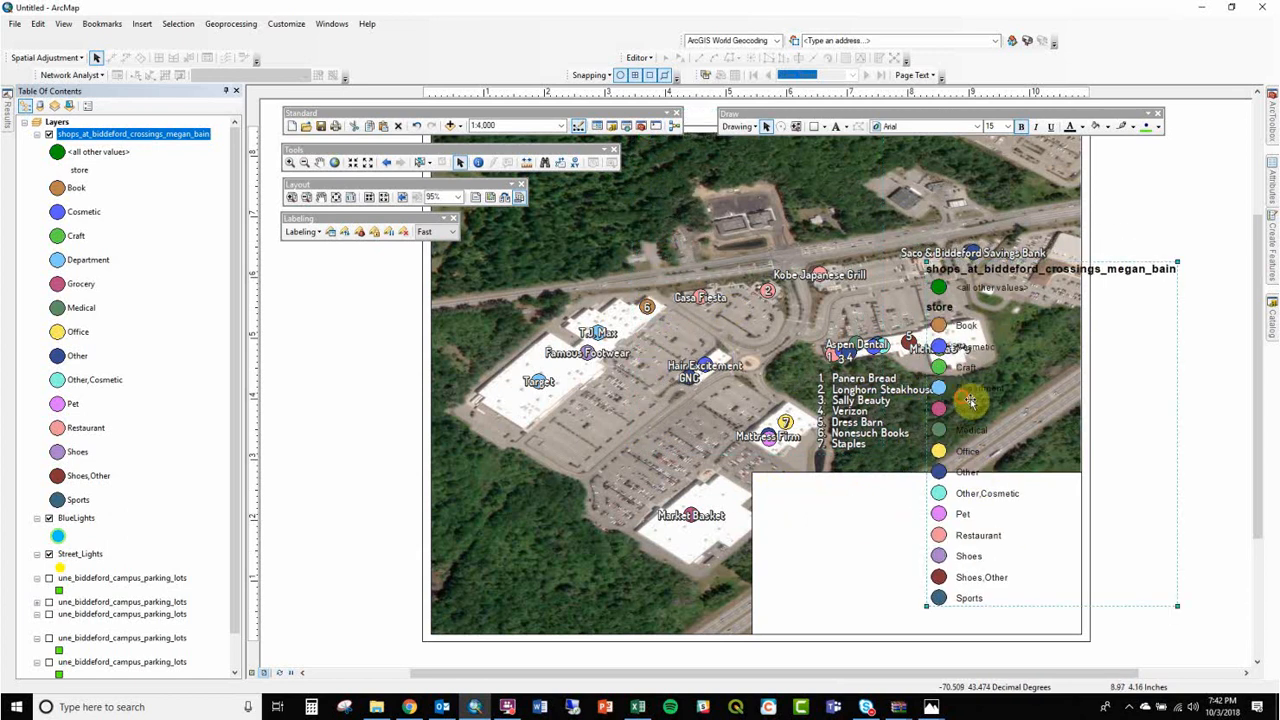
left_click_drag(971, 400, 1140, 430)
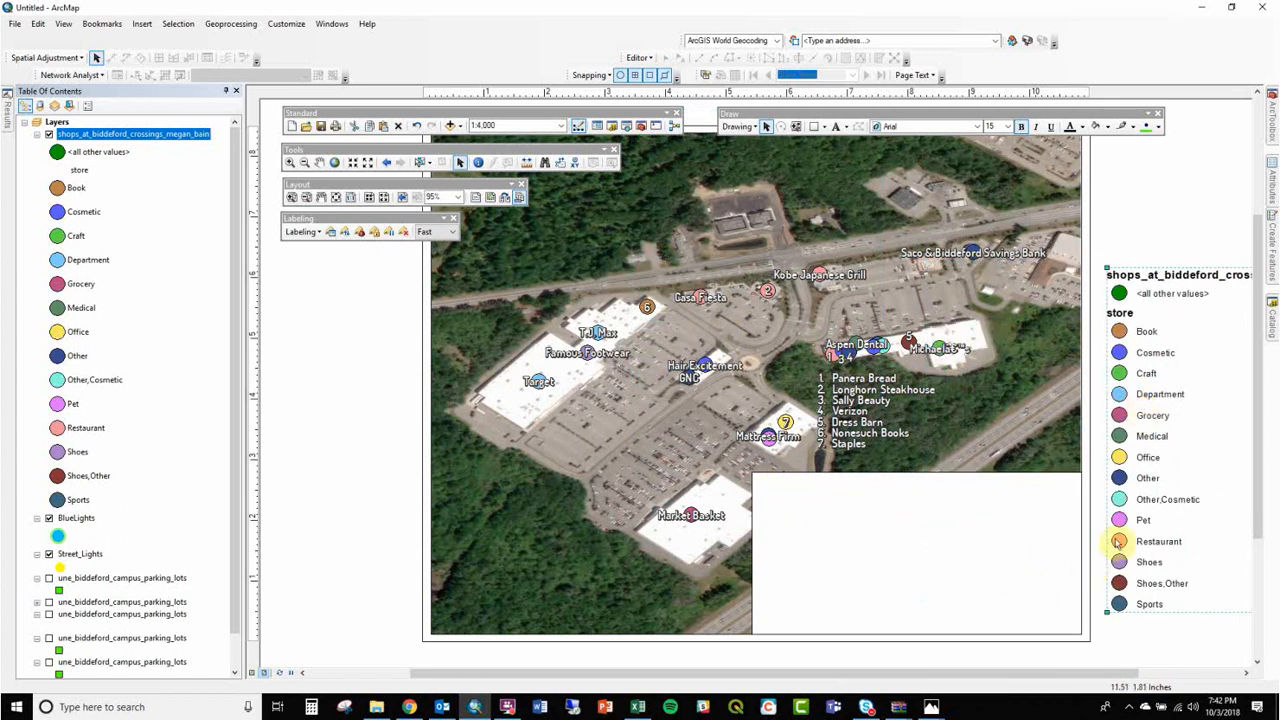
left_click_drag(1118, 604, 1060, 505)
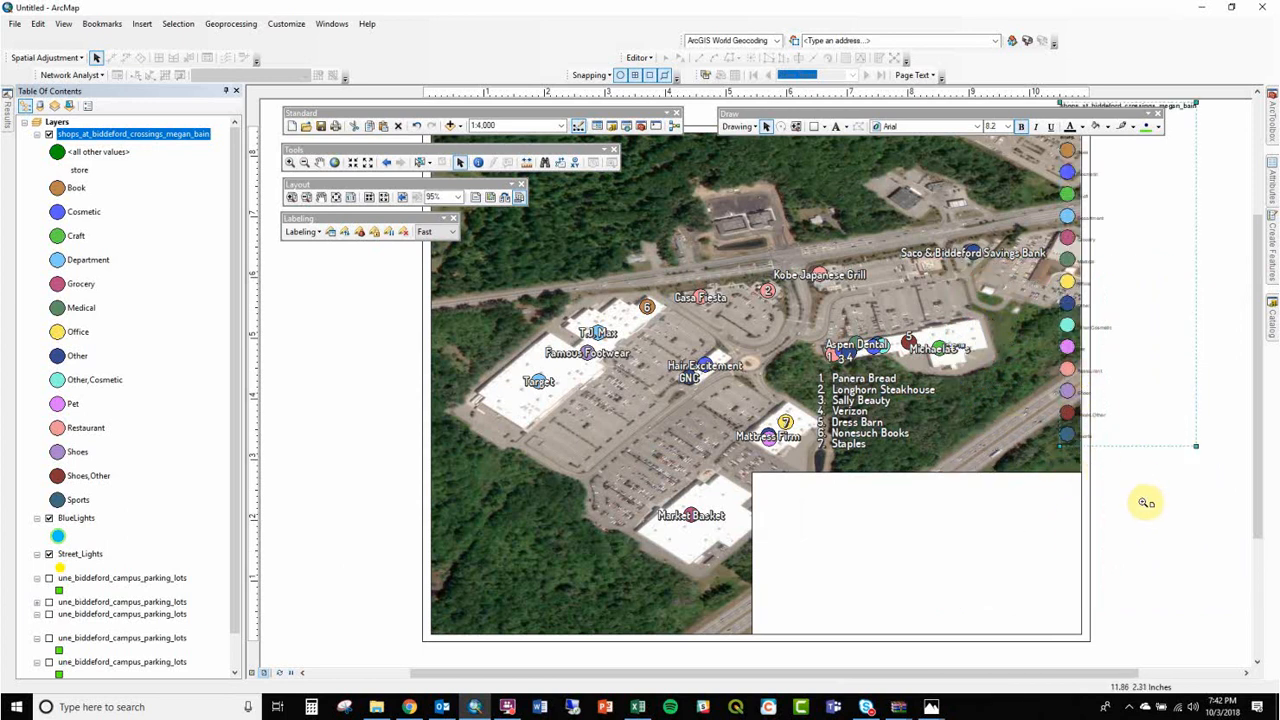
key("ctrl+z")
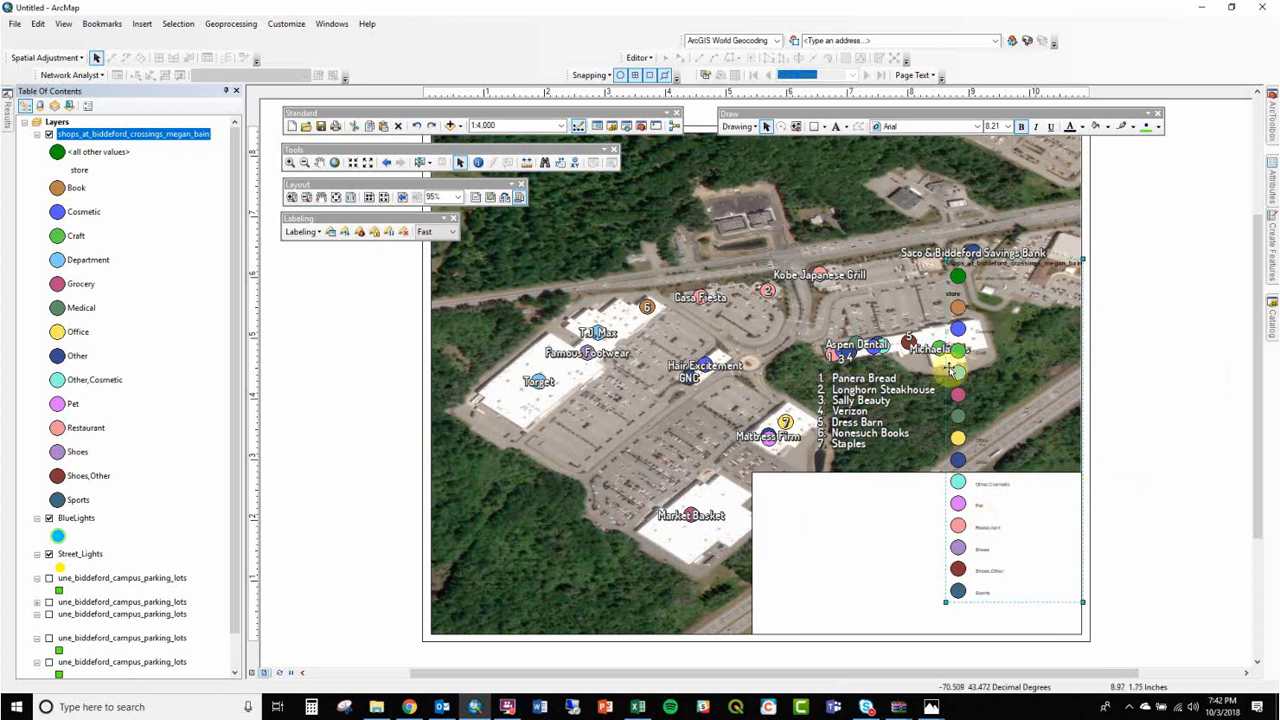
Step: Try text sizes 14 and 18 on the legend, then delete the legend from the layout
left_click(1008, 127)
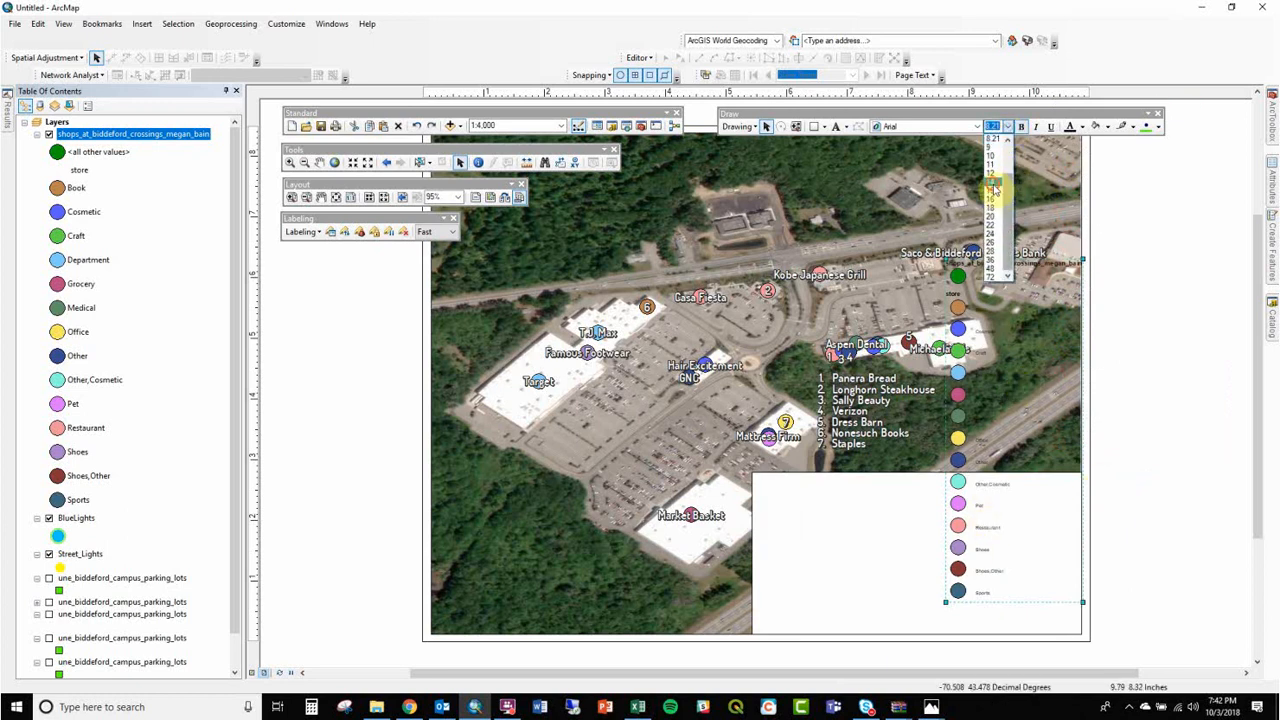
left_click(993, 187)
left_click(1010, 127)
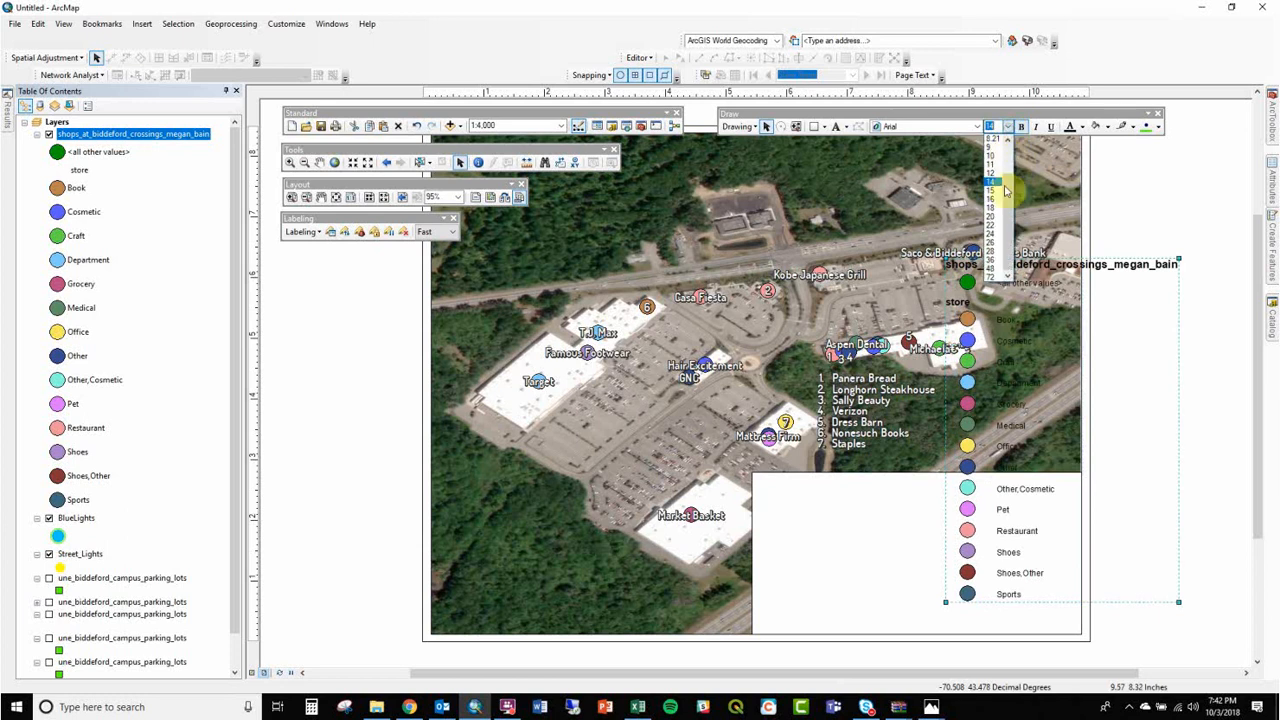
left_click(995, 207)
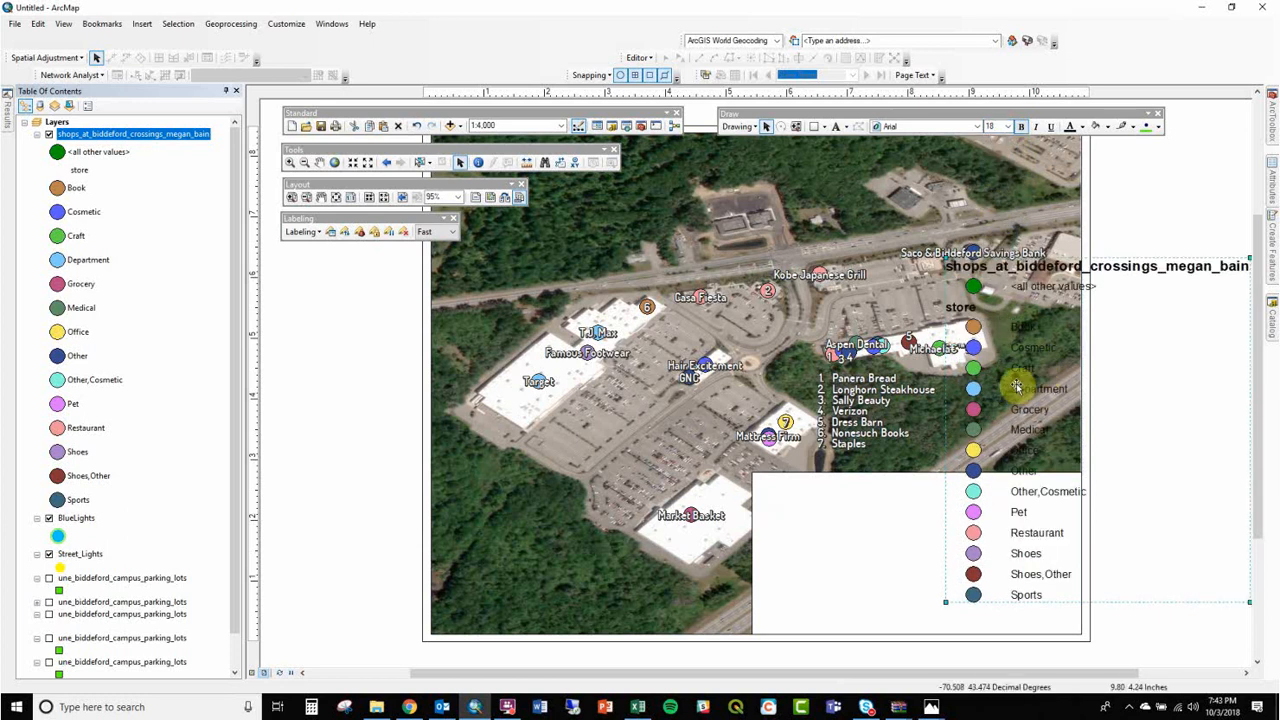
left_click_drag(1168, 284, 1178, 318)
key("Delete")
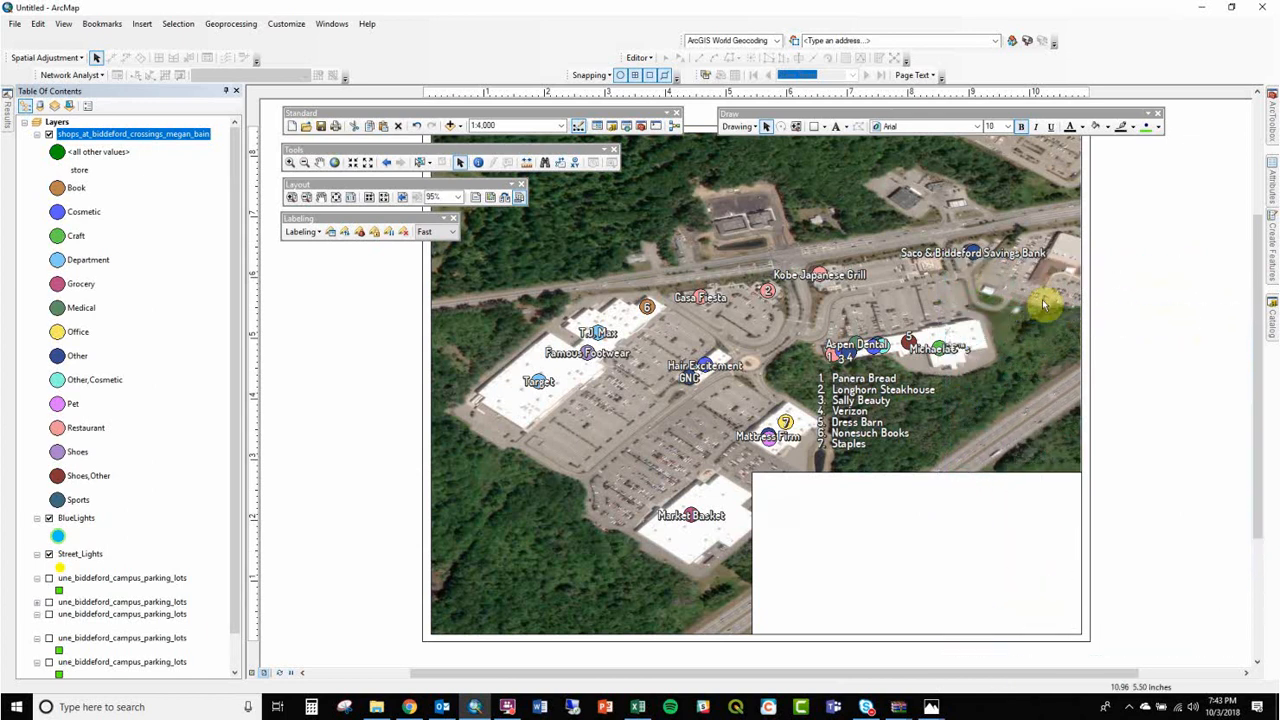
Step: Start a new legend containing only the shops layer and set it to 2 columns
left_click(142, 24)
left_click(157, 120)
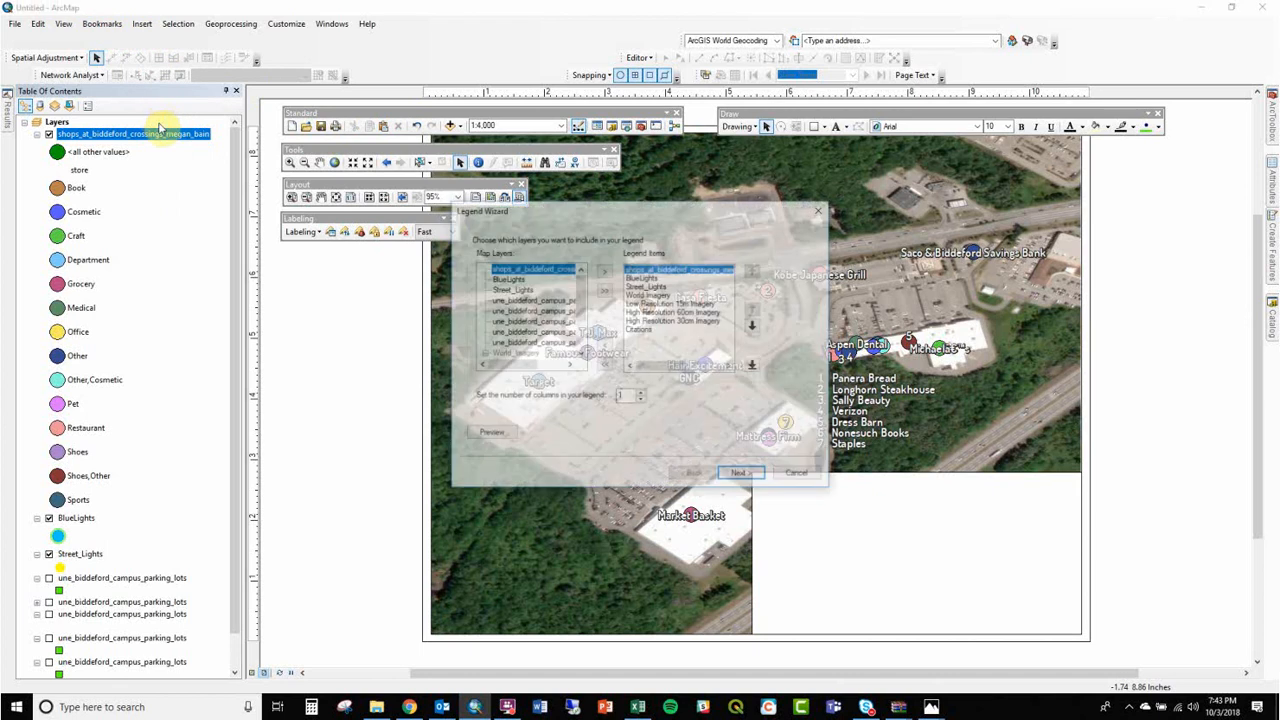
left_click(651, 281)
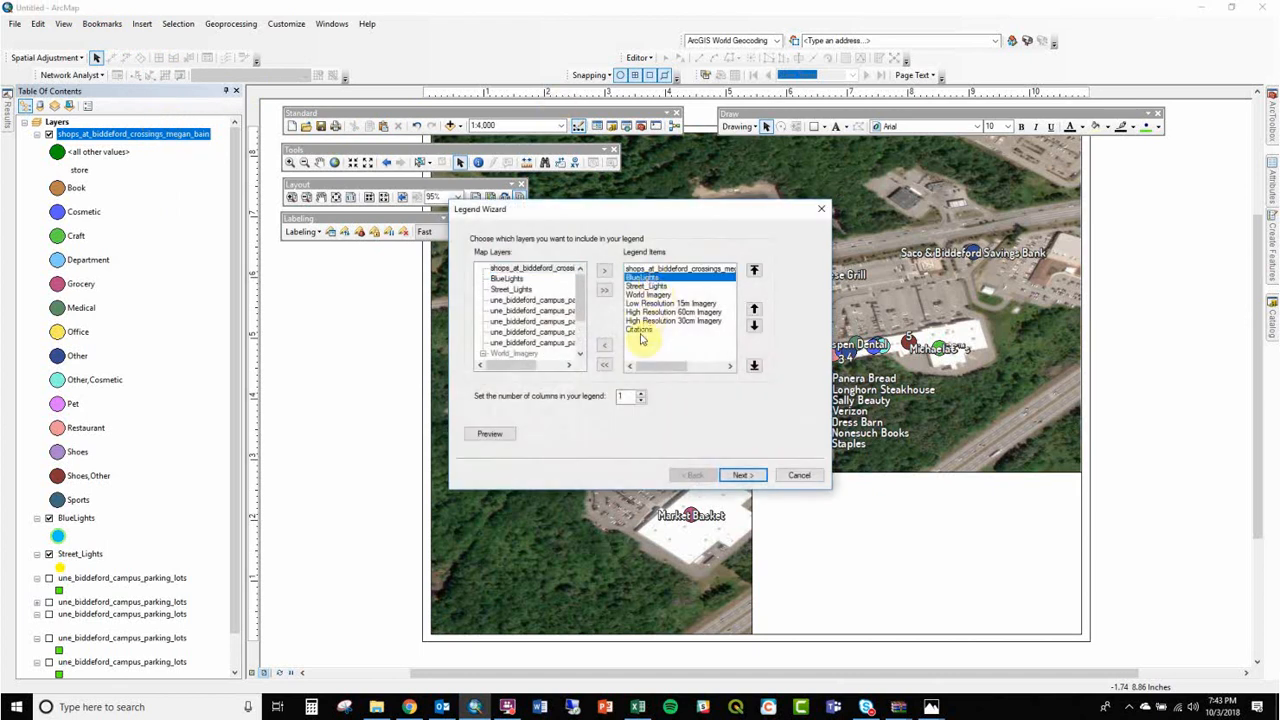
left_click(641, 331, "shift")
left_click(606, 344)
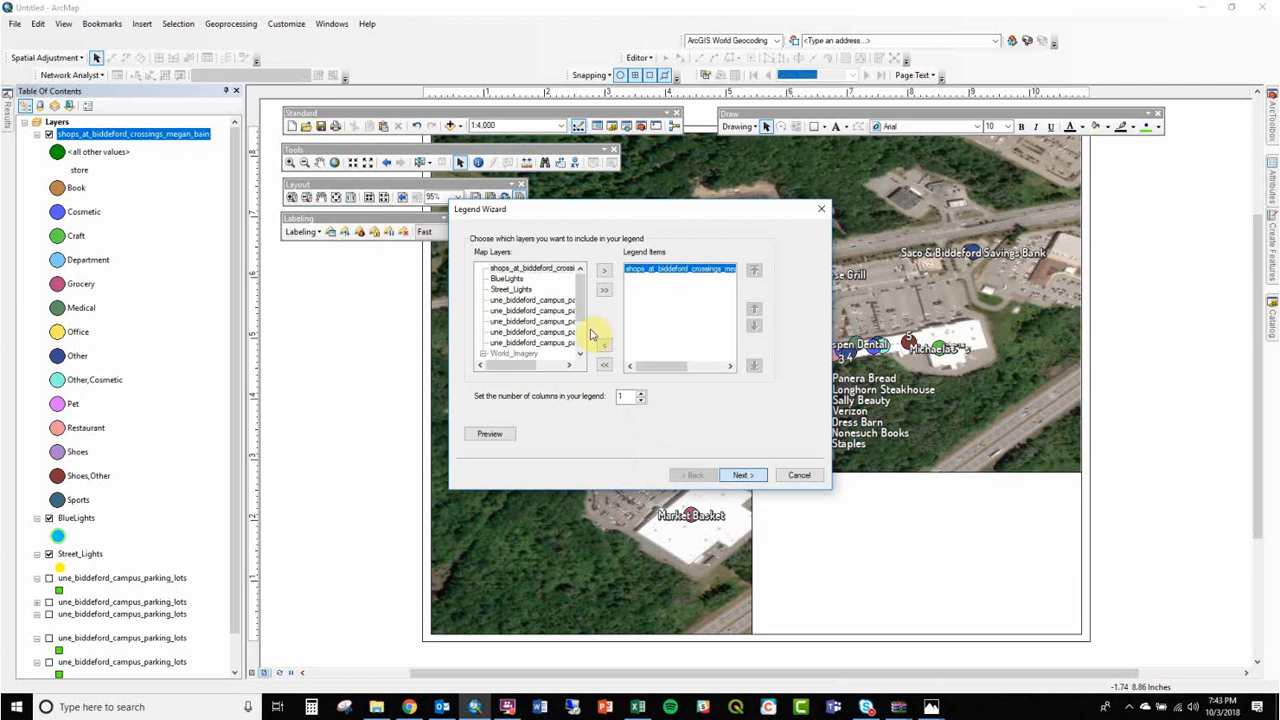
key("Return")
left_click(694, 477)
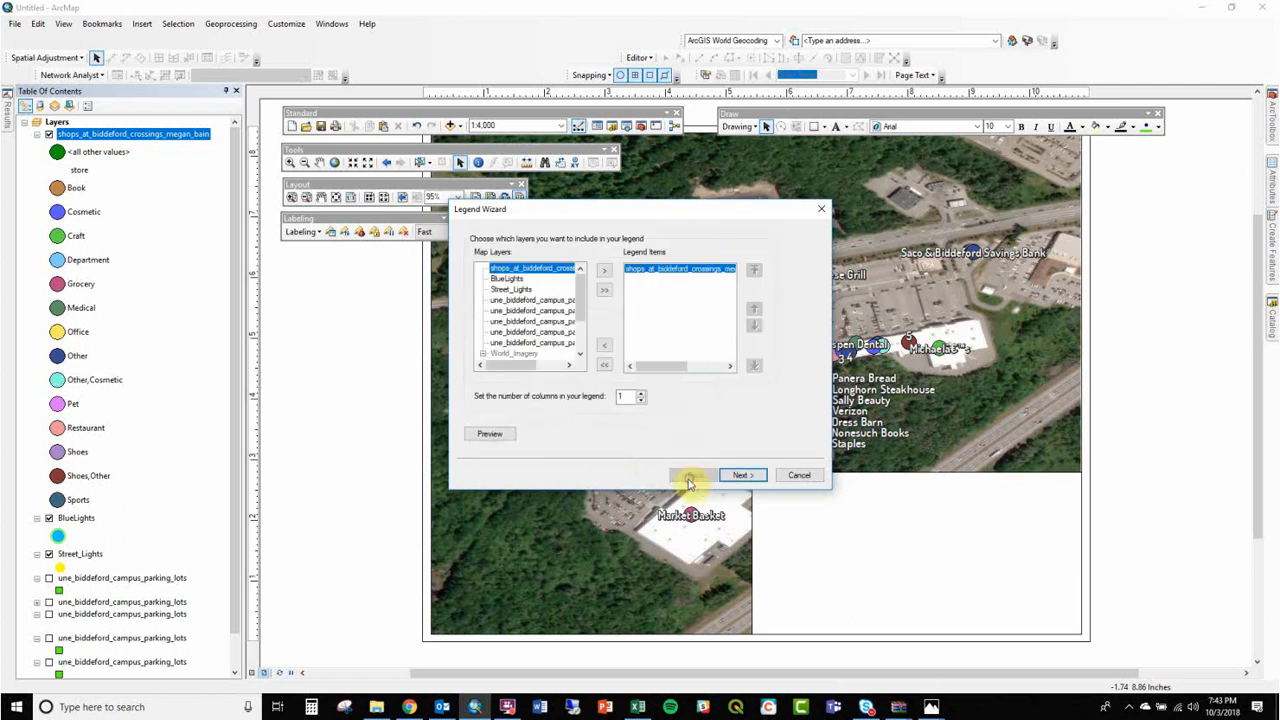
left_click(643, 395)
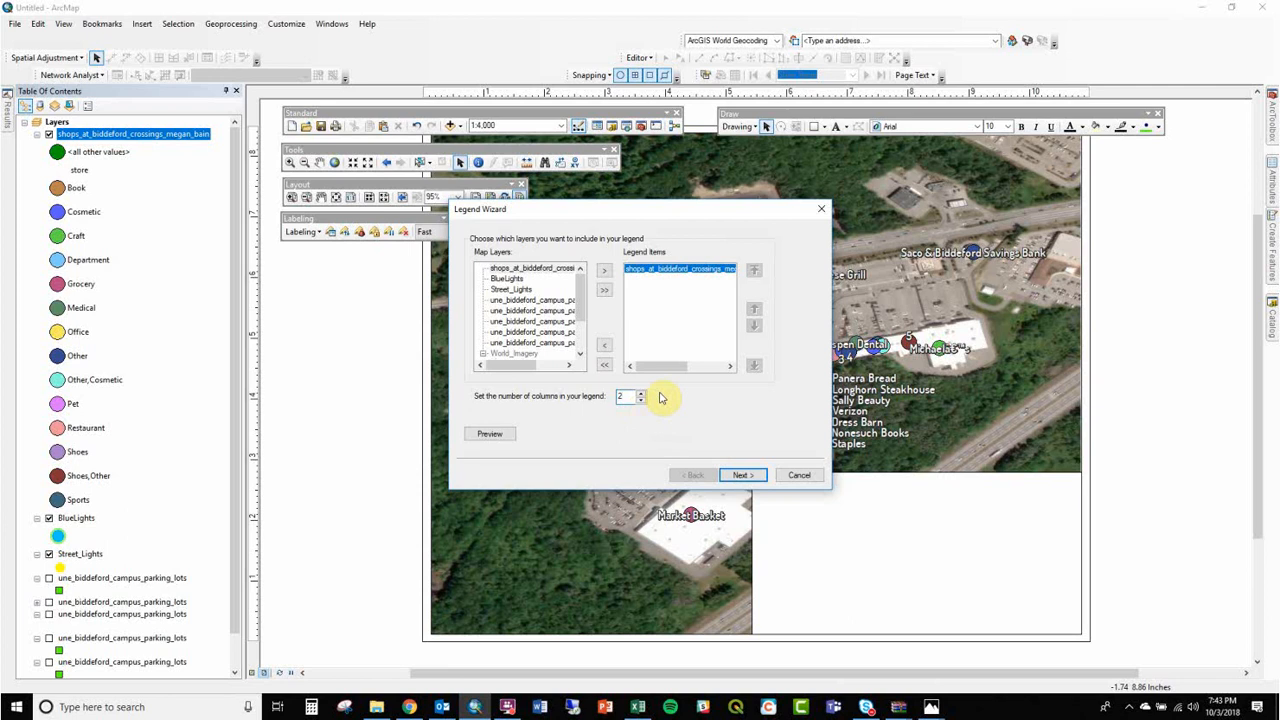
Step: Finish the legend with a blank title and default frame and spacing, and move it over the white box
left_click(741, 478)
left_click_drag(526, 257, 429, 263)
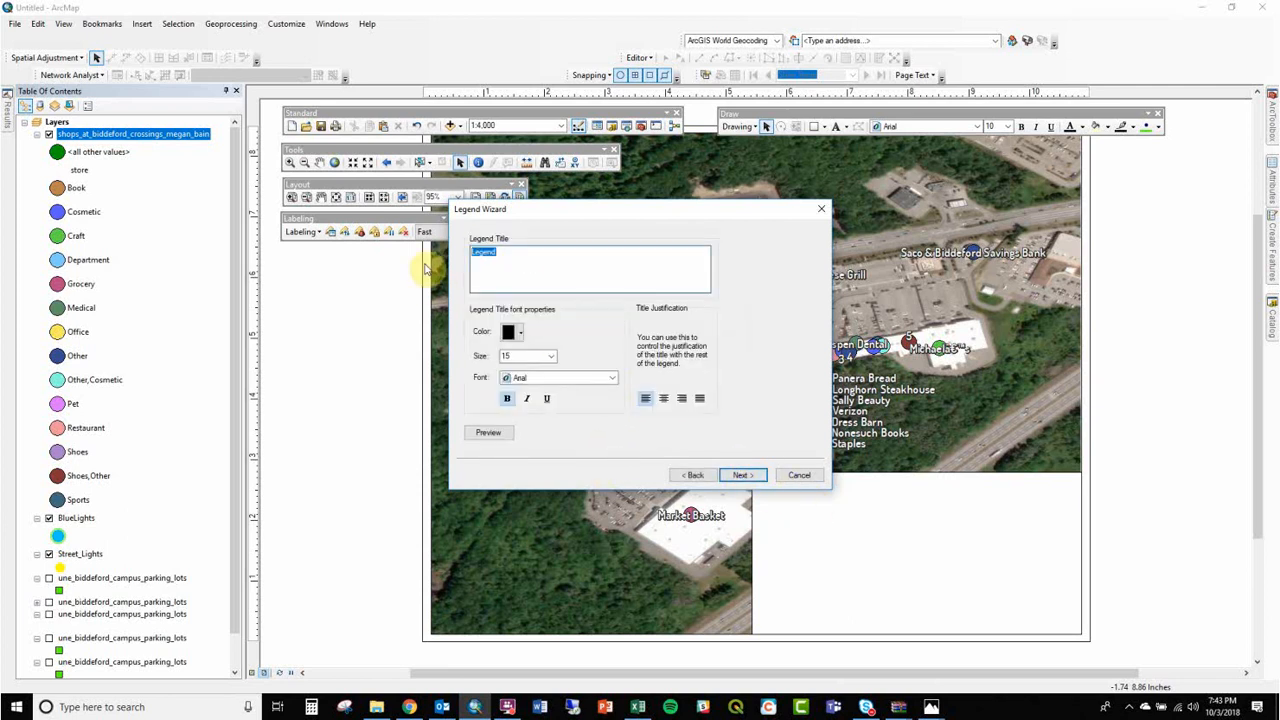
left_click(757, 481)
left_click(757, 481)
left_click(757, 481)
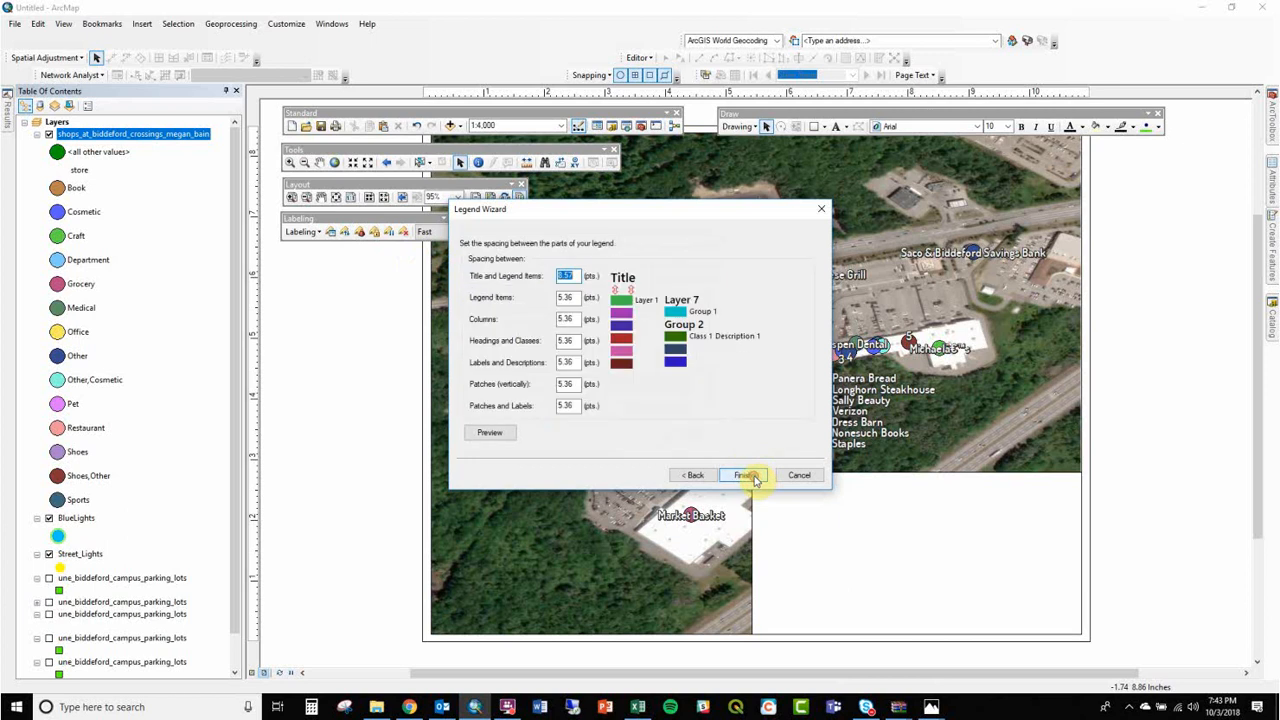
left_click(757, 481)
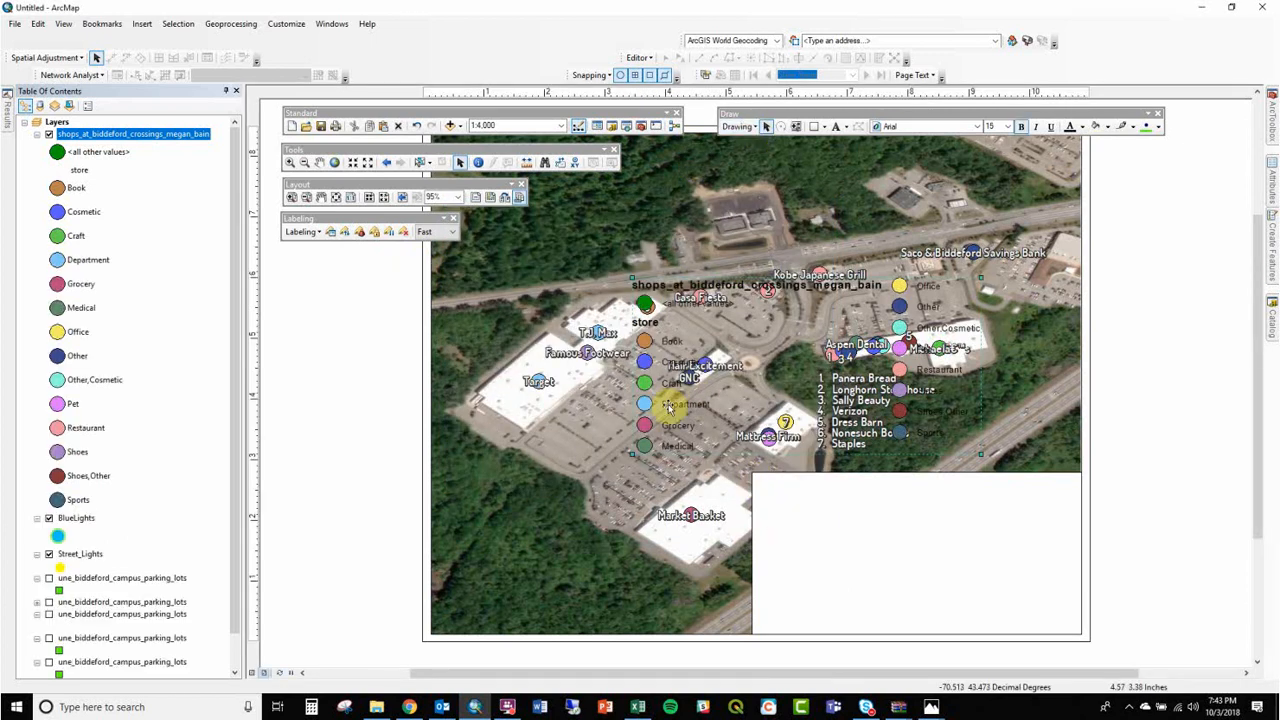
left_click_drag(669, 392, 840, 568)
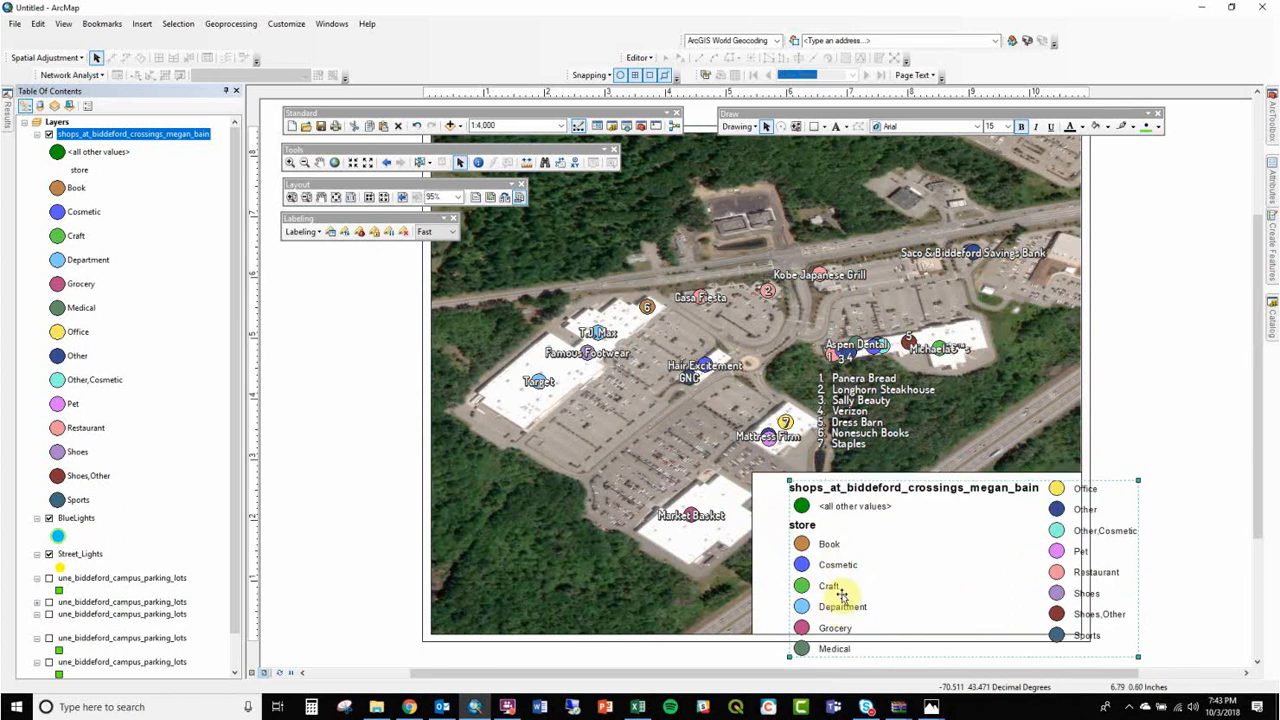
Step: Rename the shops layer as Biddeford Crossing
left_click(112, 135)
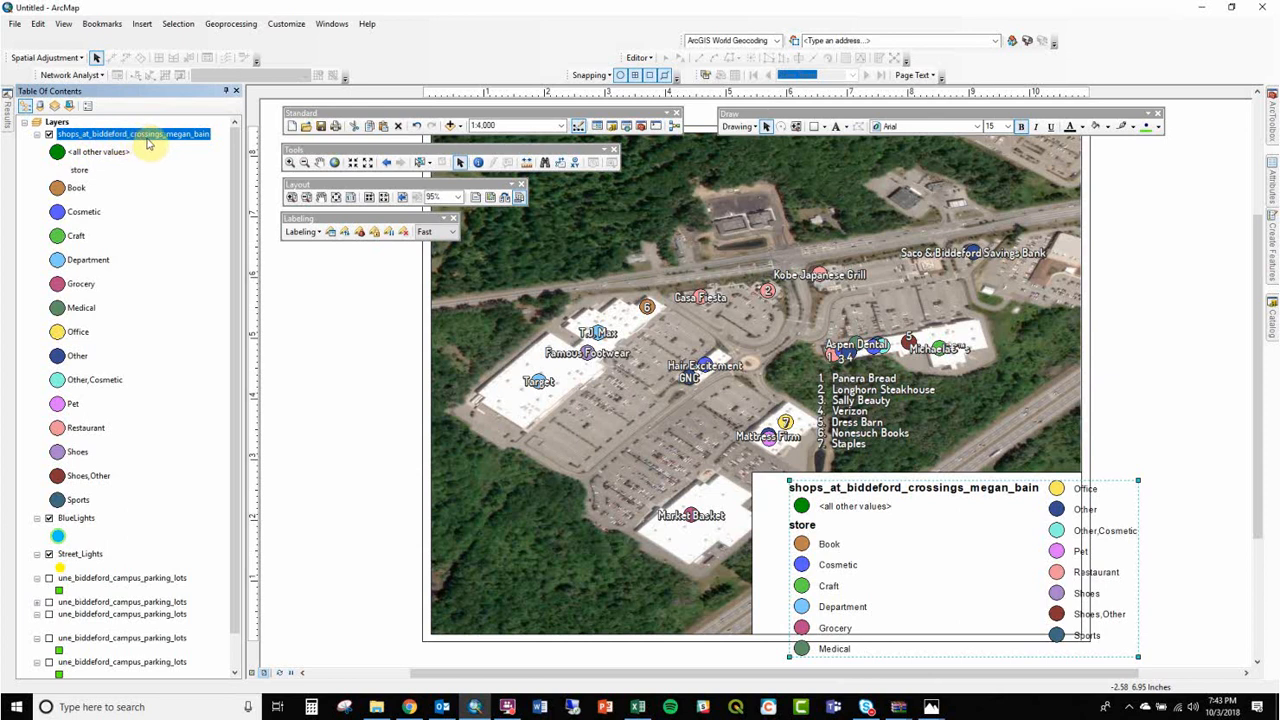
left_click(147, 137)
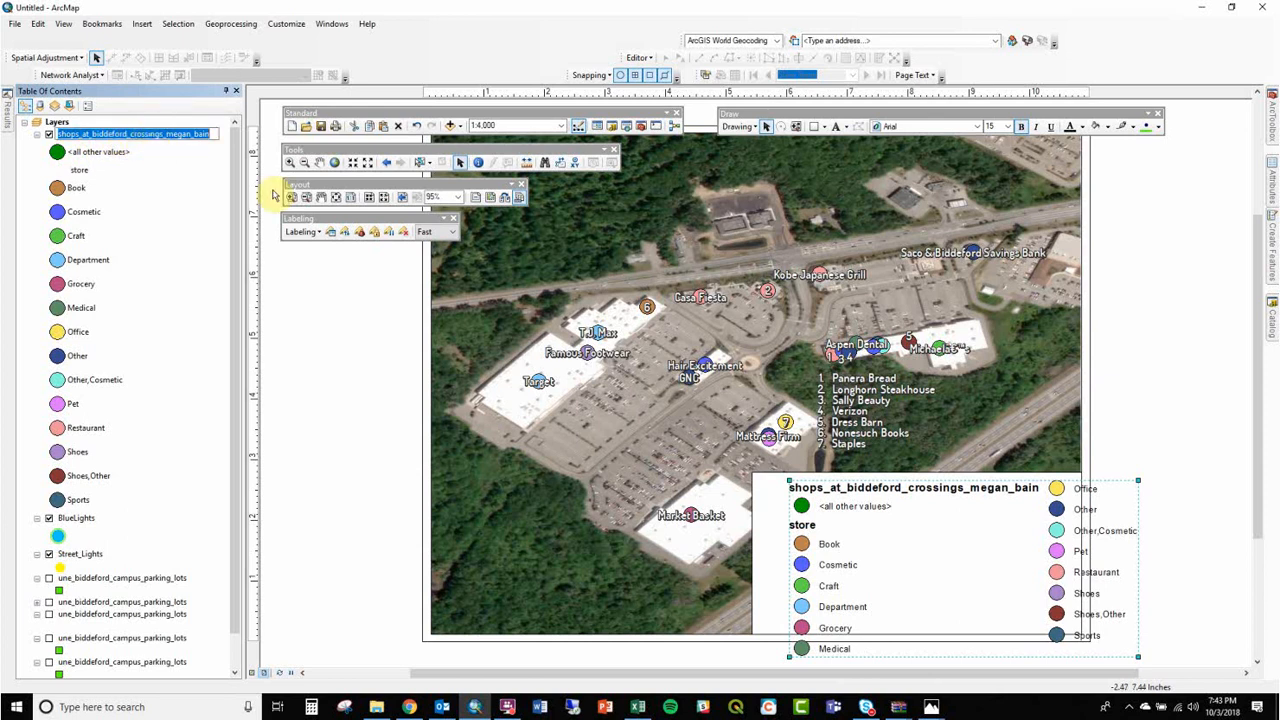
type("Biddefor")
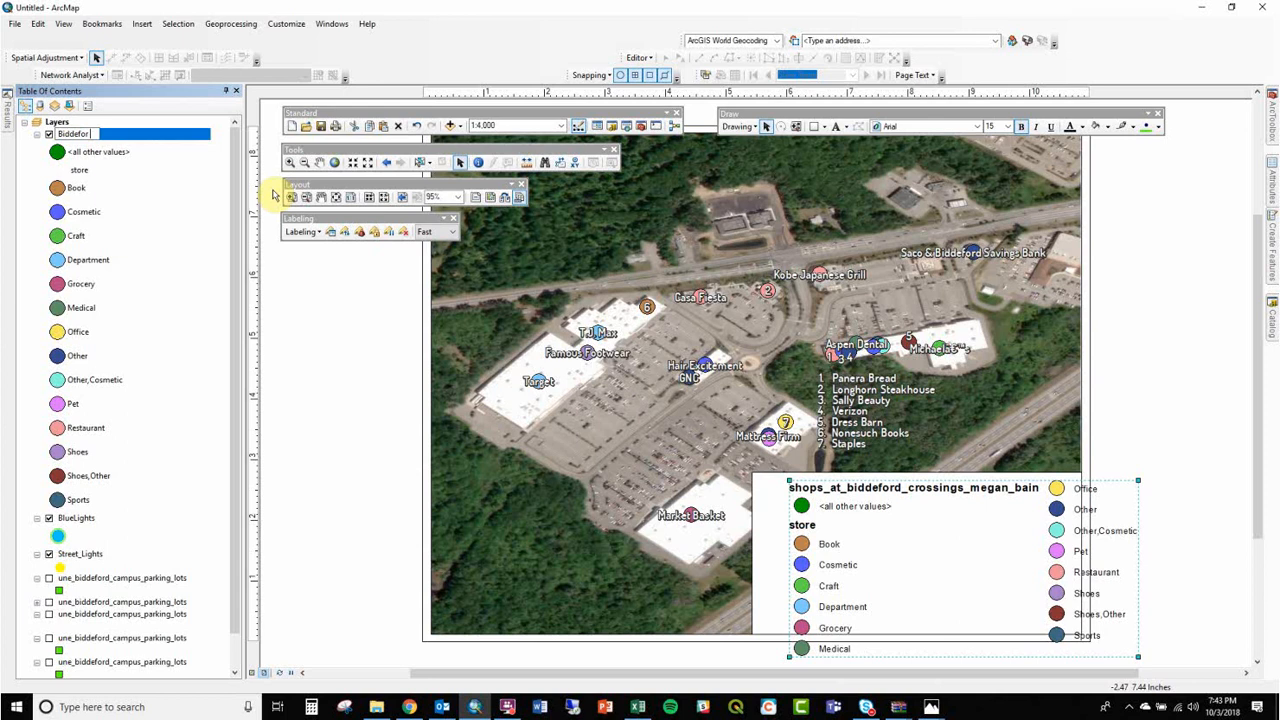
type("d Crossing")
key("Return")
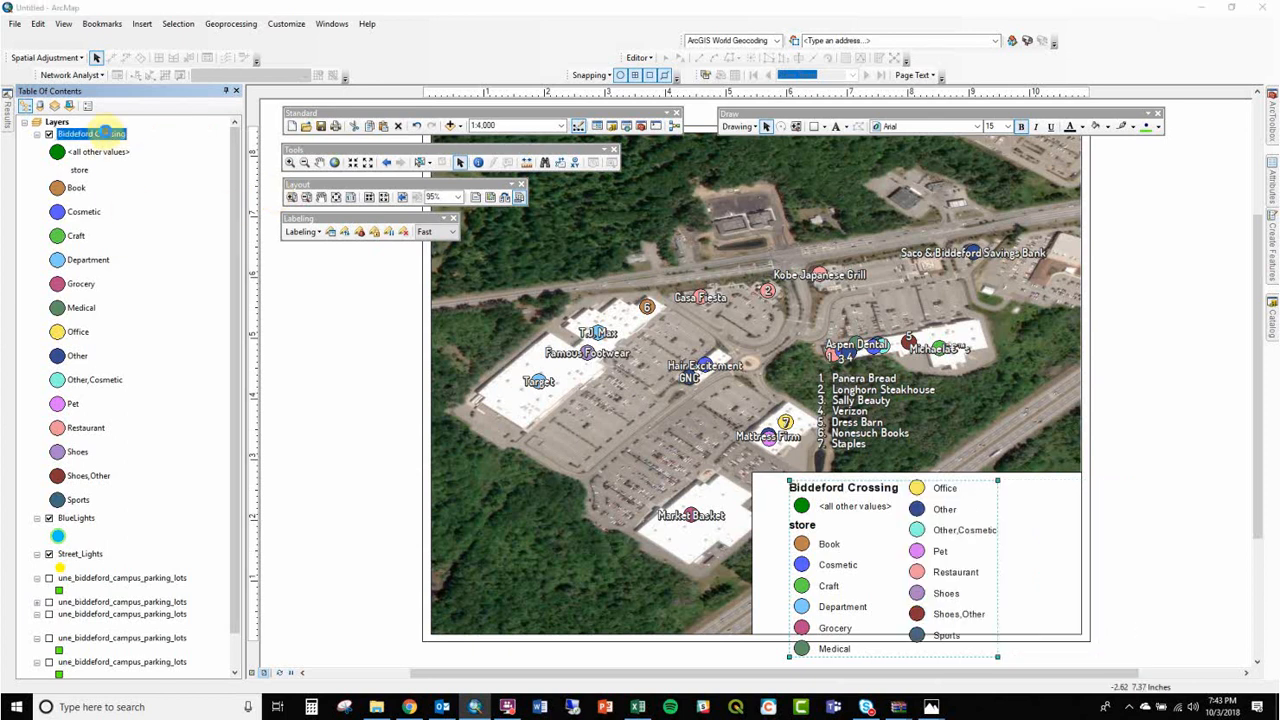
Step: Exclude the <all other values> class from the Biddeford Crossing symbology and shift the legend slightly up within the white box
double_click(123, 132)
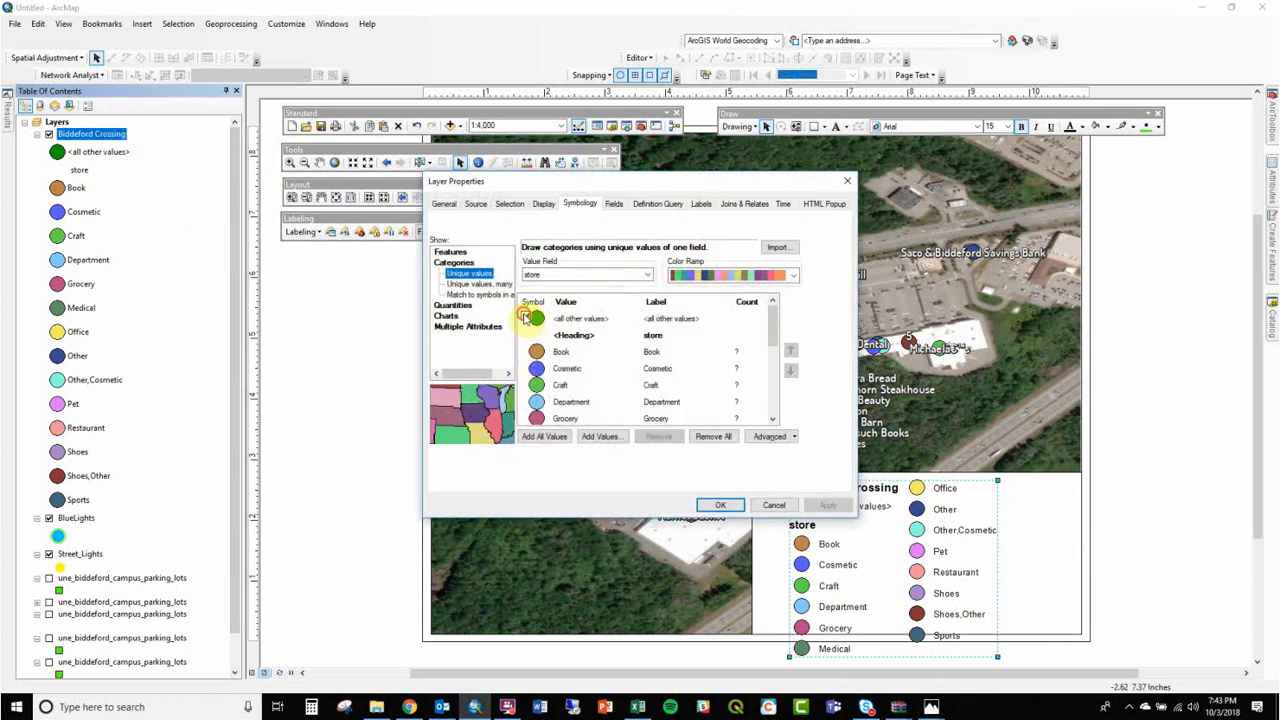
left_click(524, 316)
left_click(746, 302)
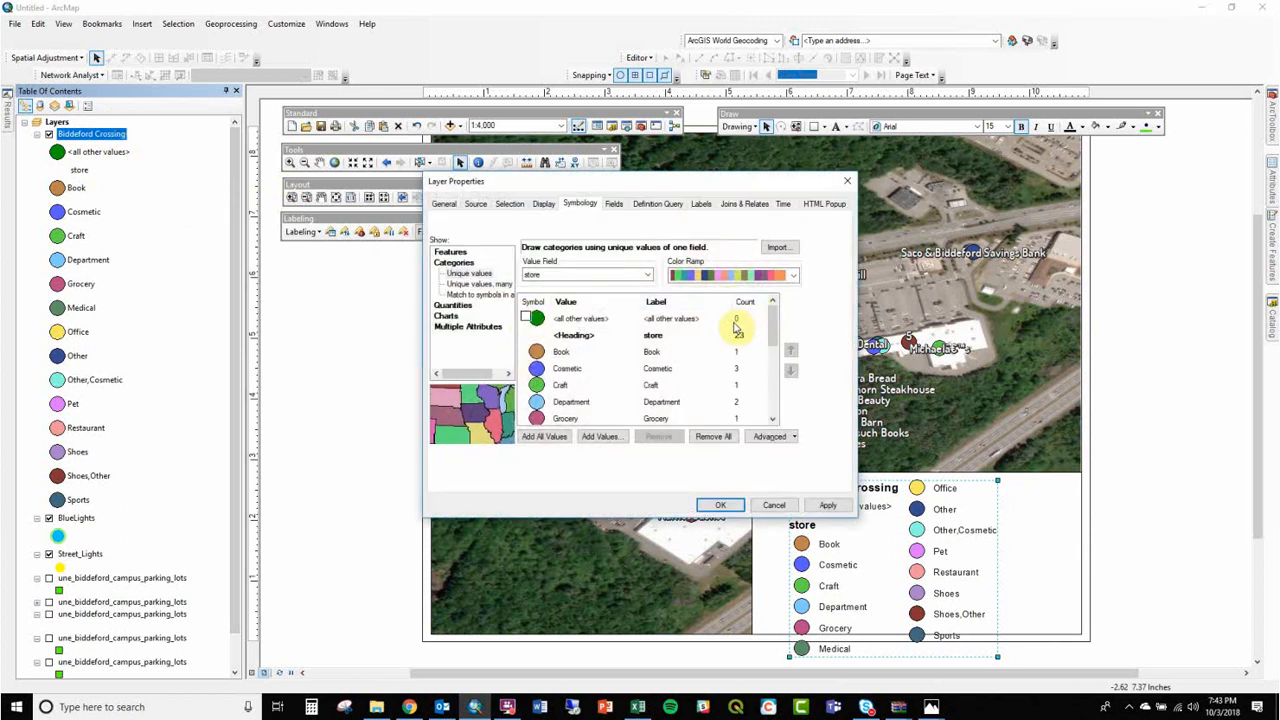
left_click(720, 505)
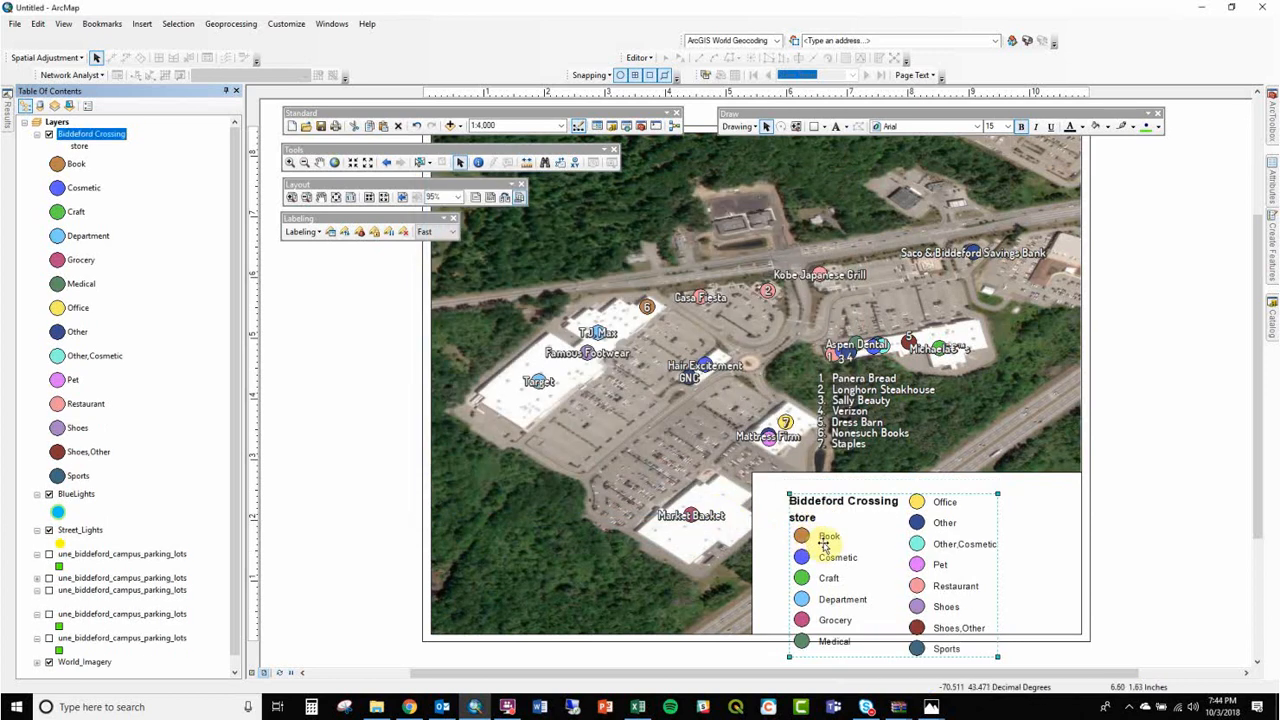
left_click_drag(824, 545, 842, 532)
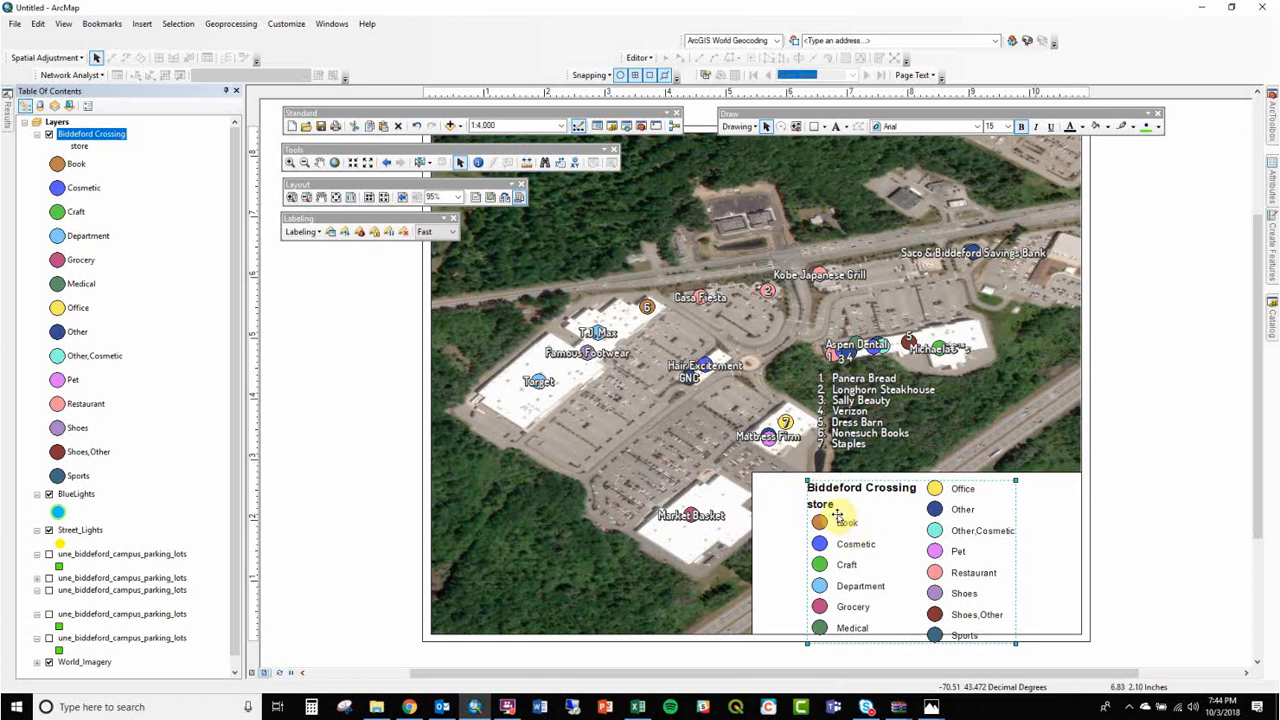
Step: Clear the "store" heading under the Biddeford Crossing layer so it is blank
left_click(84, 147)
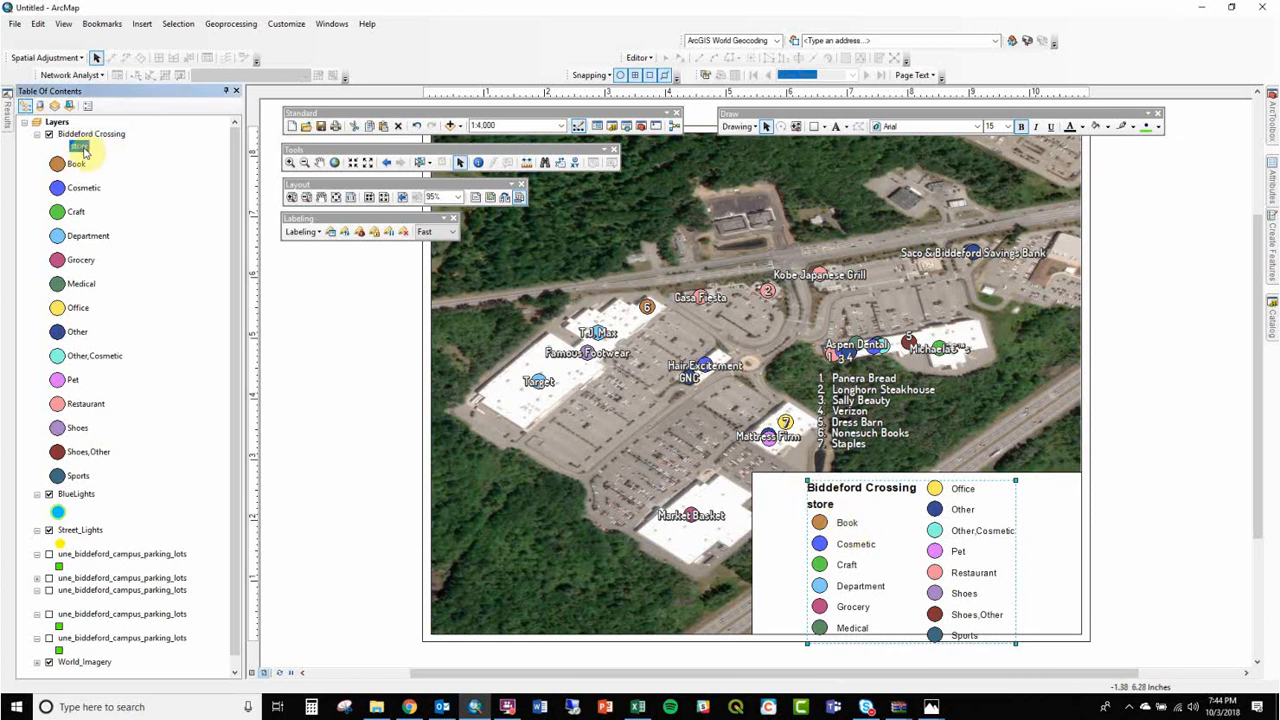
key("BackSpace")
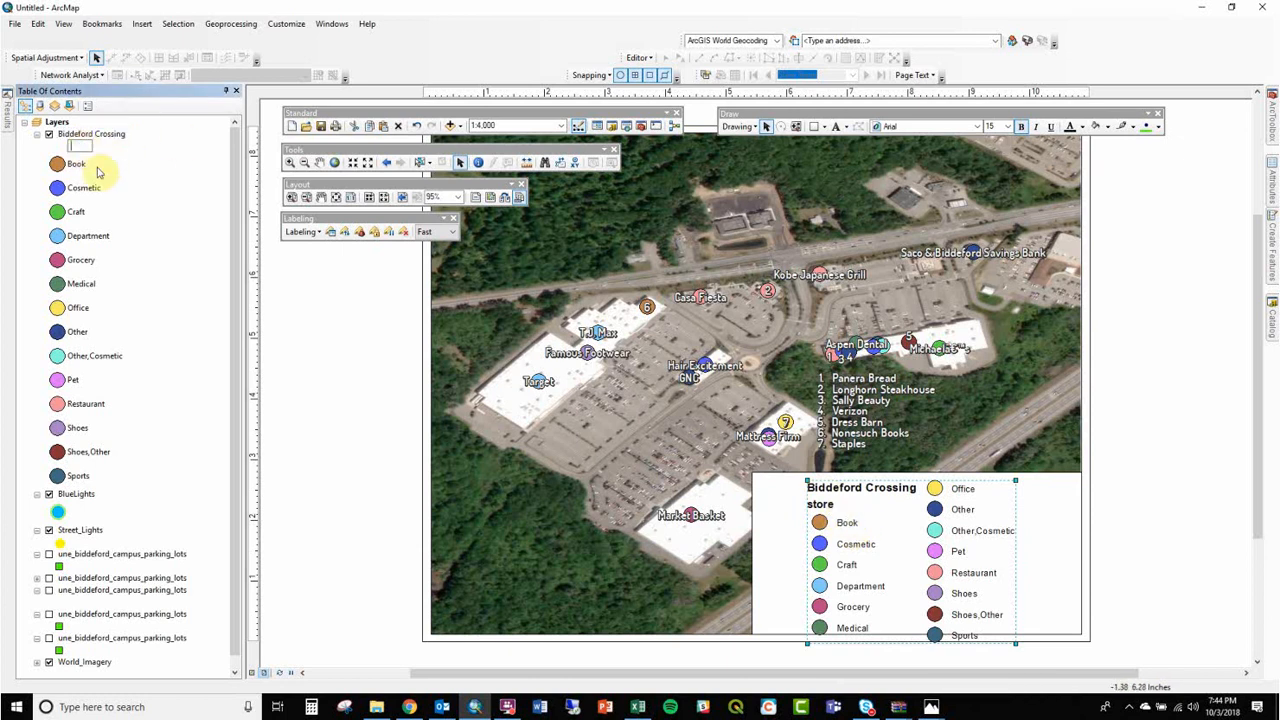
left_click(40, 192)
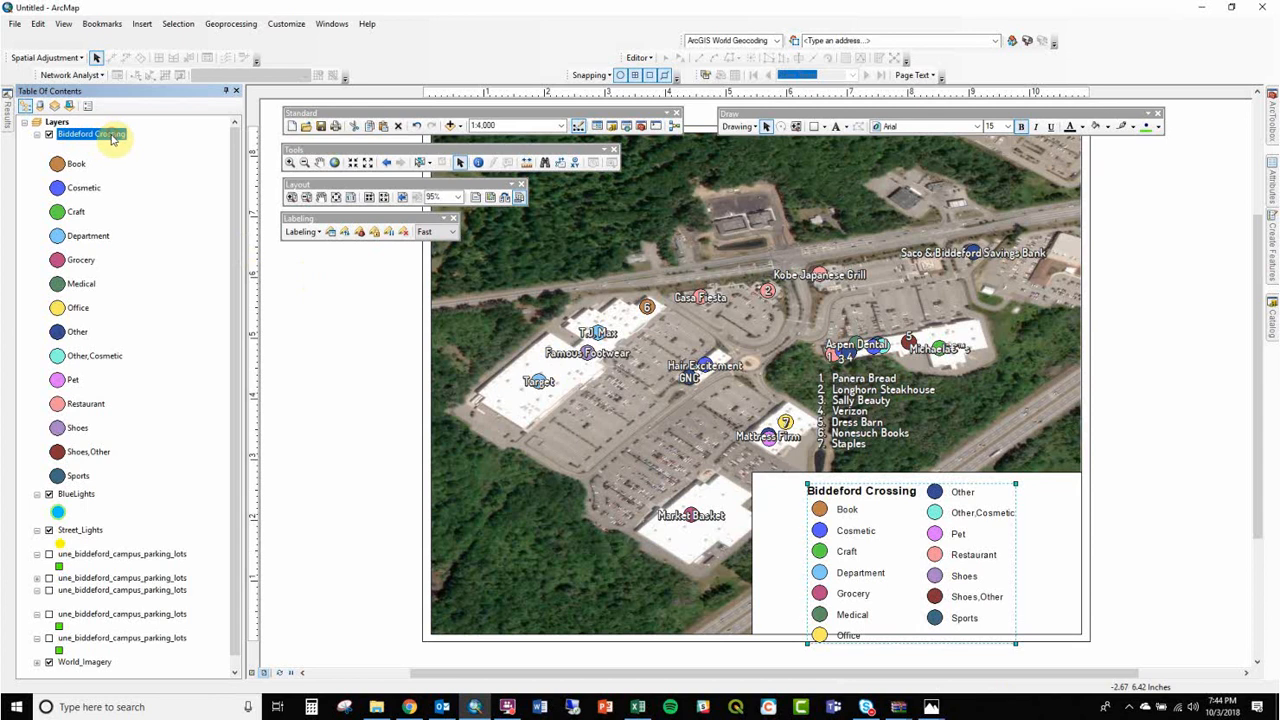
Step: Clear the Biddeford Crossing layer name so it is blank, and move the legend to the right part of the white box
key("Delete")
left_click(34, 177)
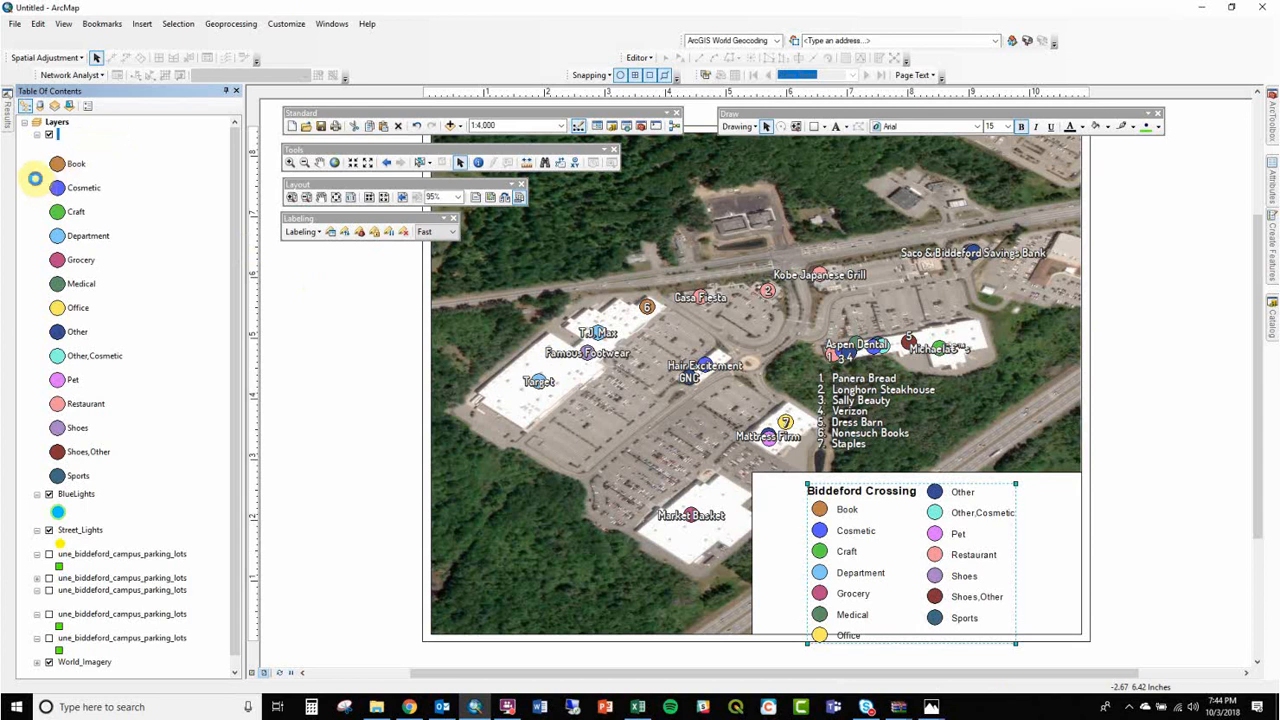
left_click_drag(918, 592, 1000, 590)
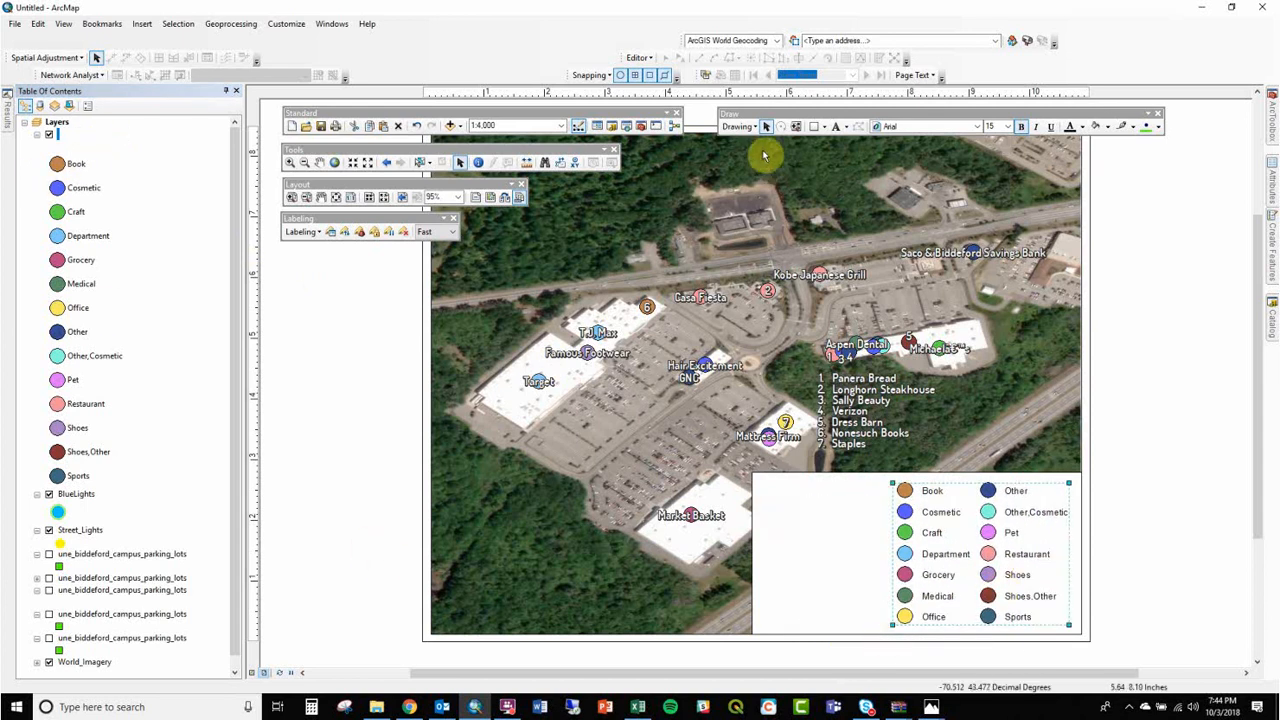
Step: Add the text "Biddeford Crossing Stores by Type" near the top of the white box on the layout
left_click(830, 128)
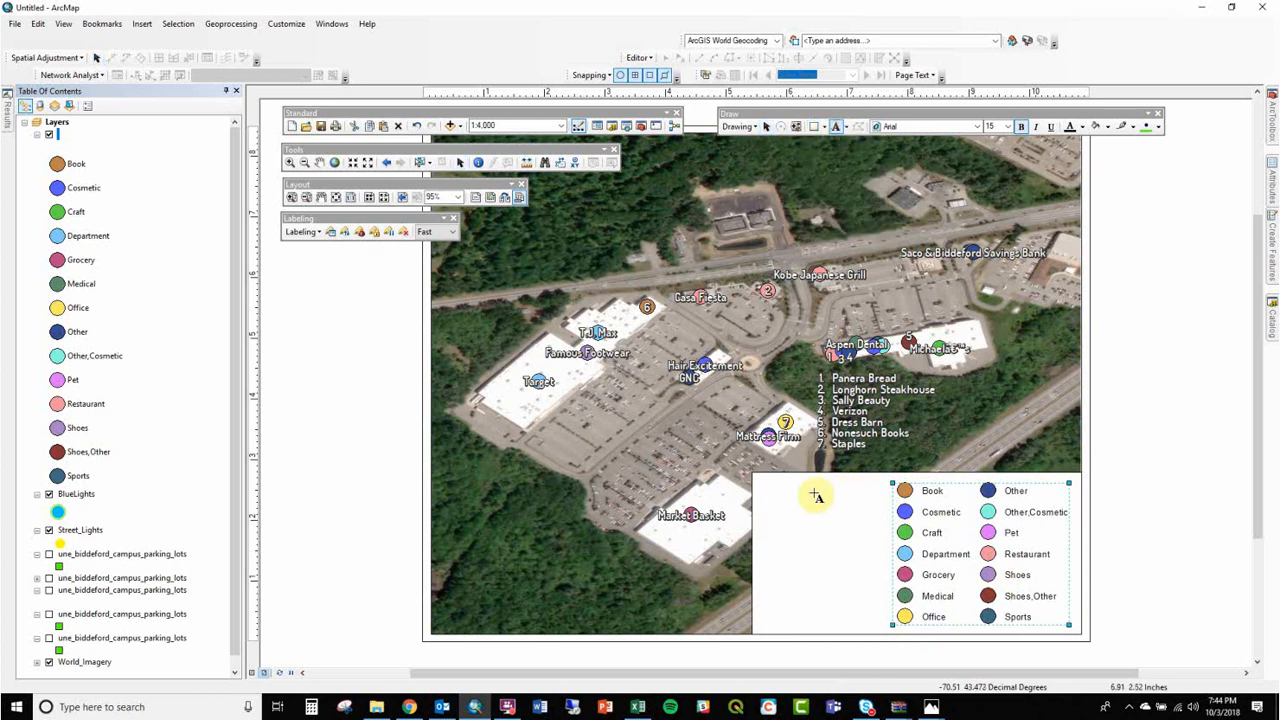
left_click(782, 490)
type("Bidde")
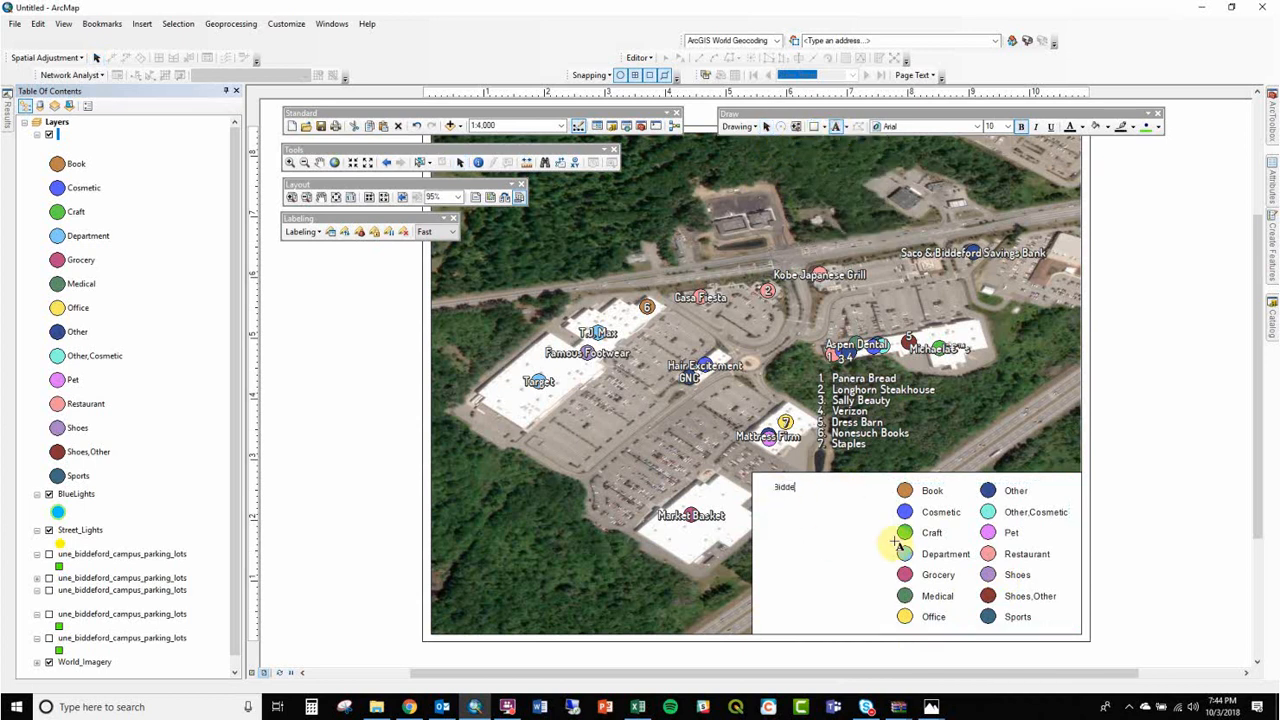
type("for")
key("Return")
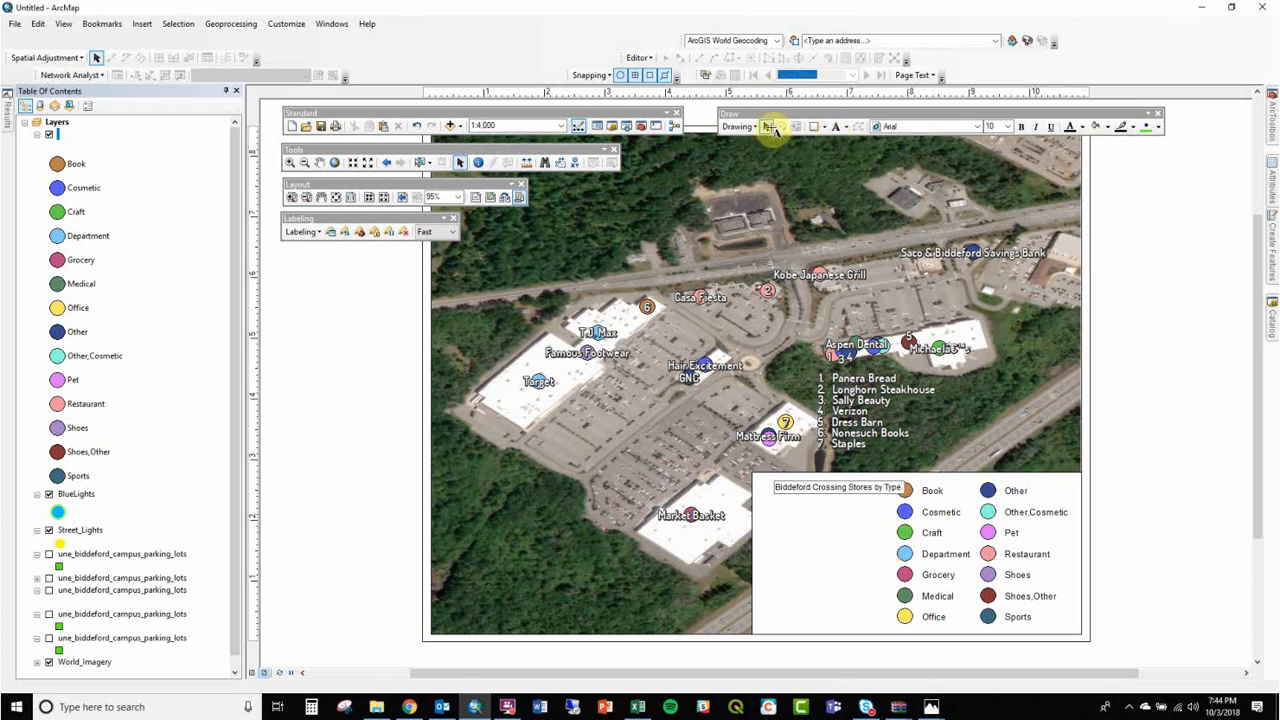
Step: Set the font size of the "Biddeford Crossing Stores by Type" text to 14
left_click(1187, 370)
left_click(851, 488)
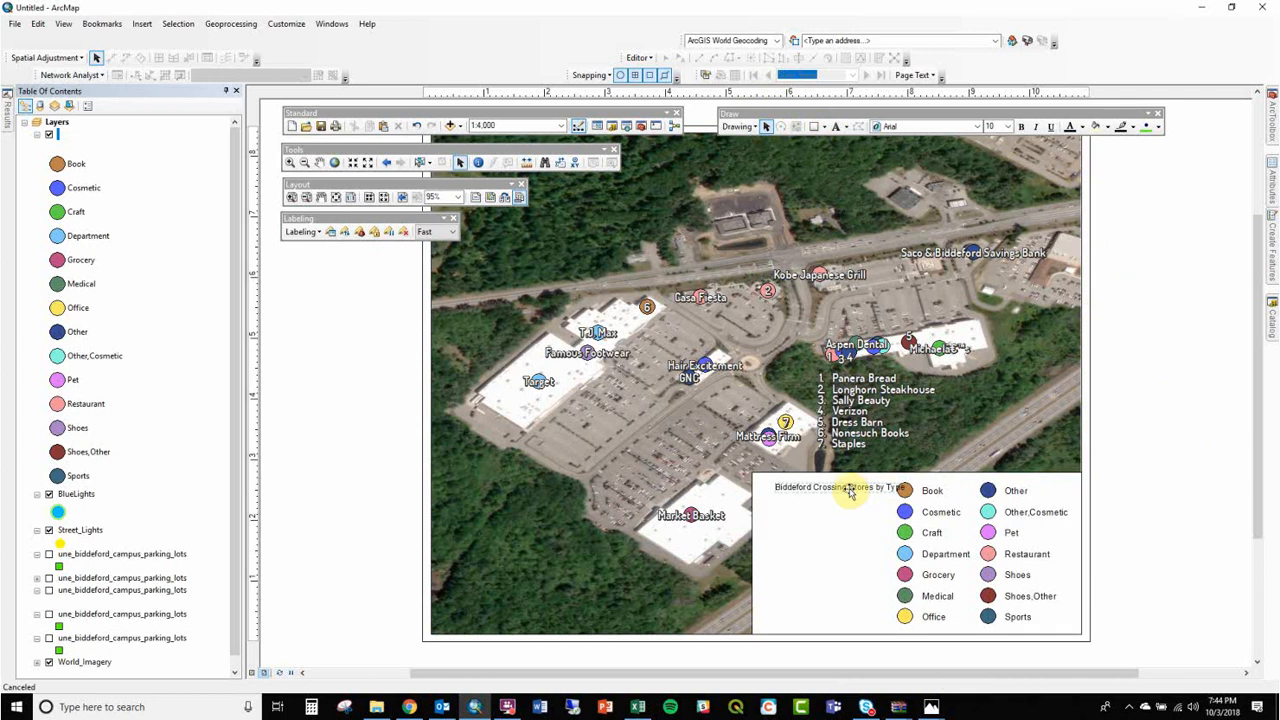
left_click(1007, 127)
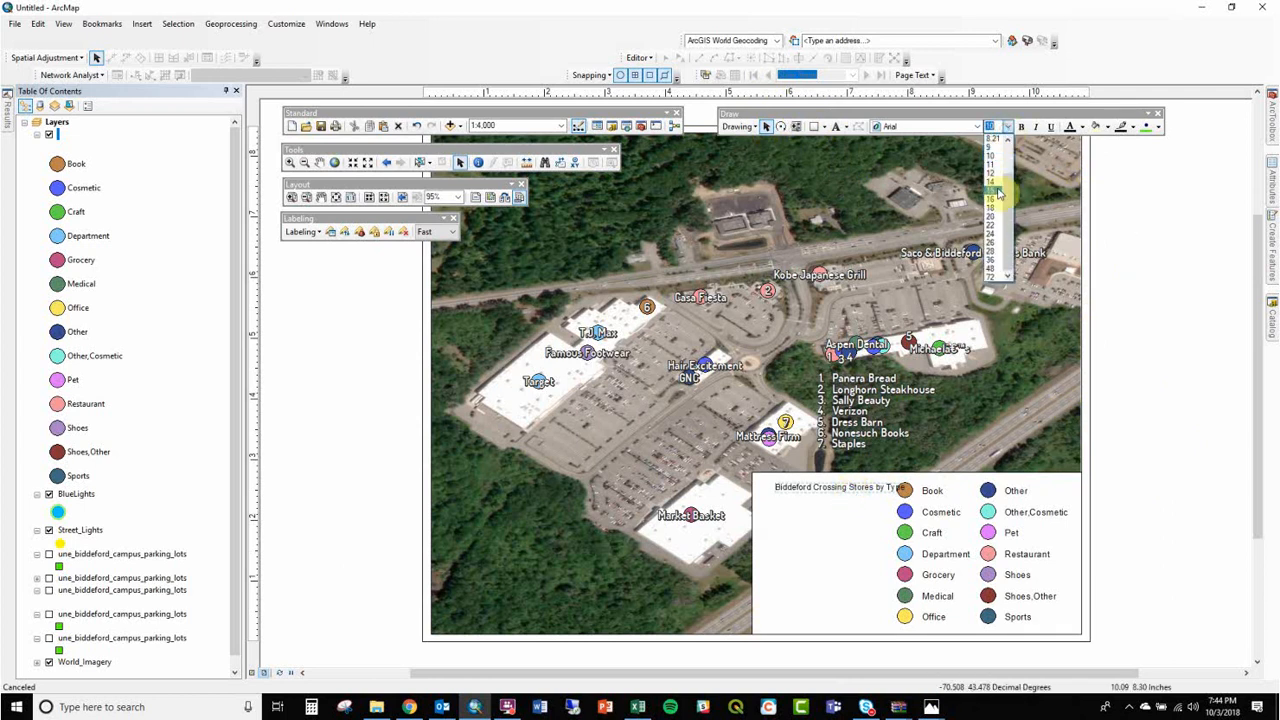
left_click(994, 203)
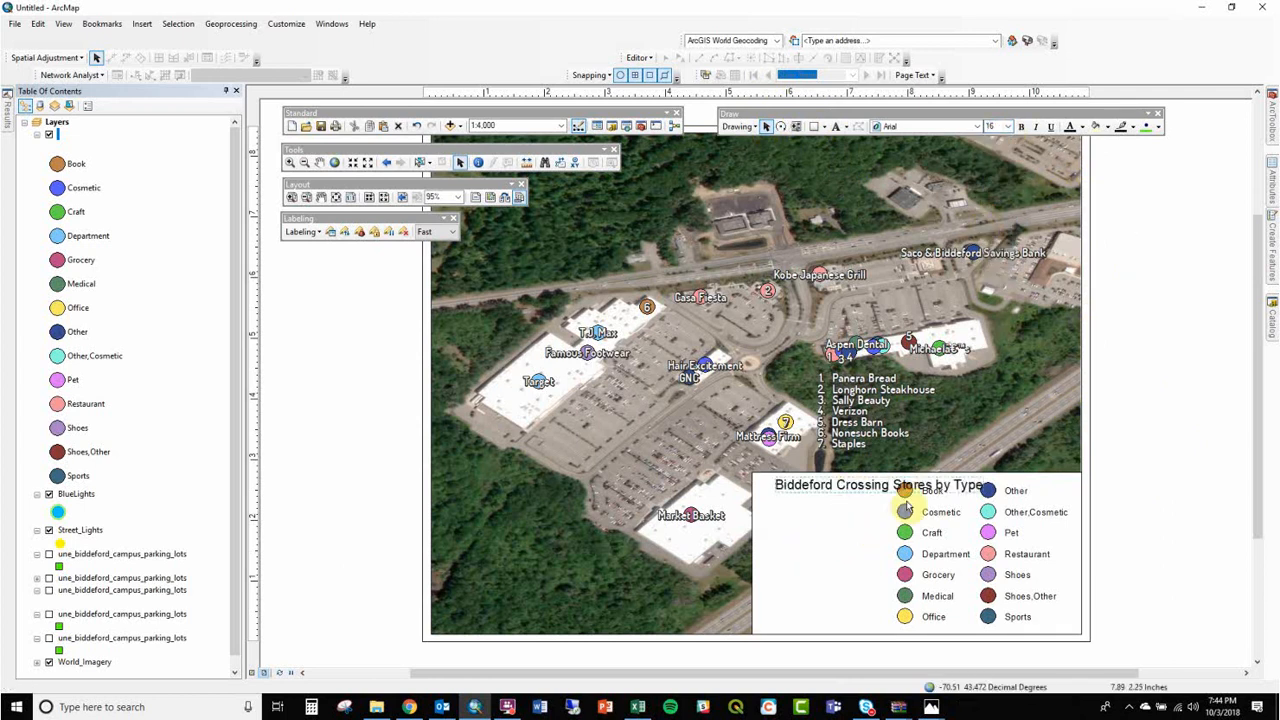
left_click(1007, 127)
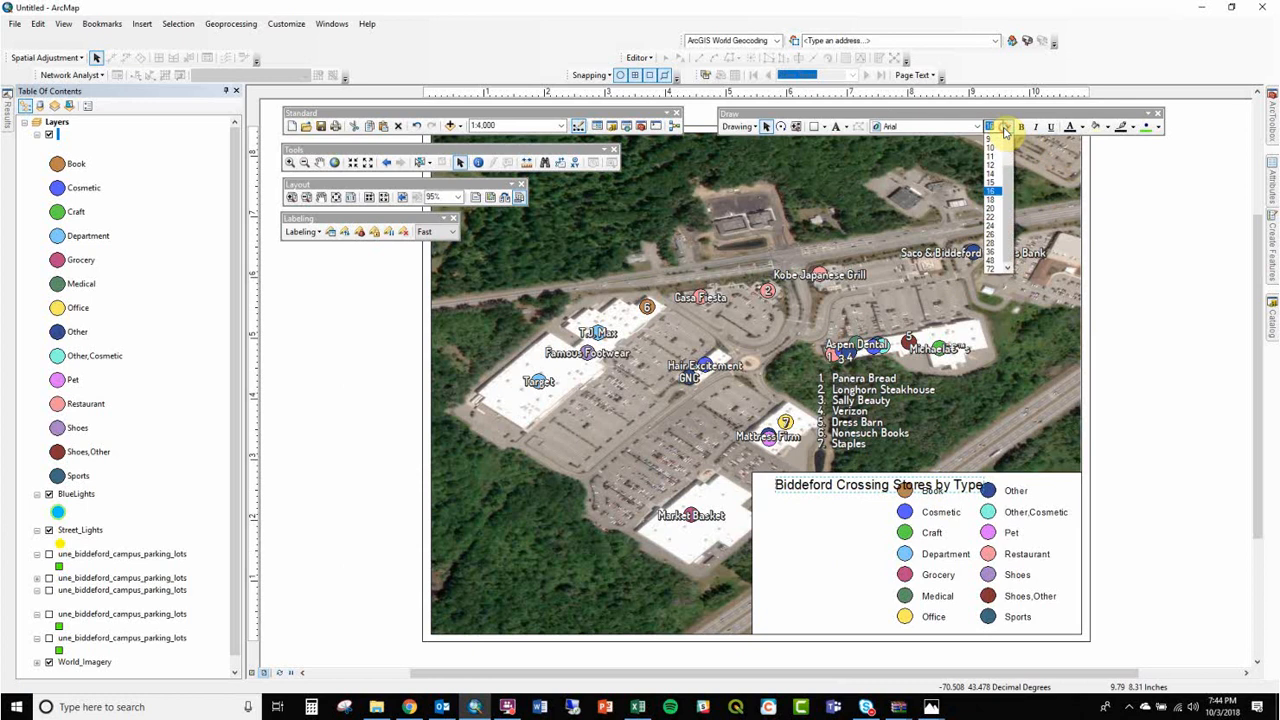
left_click(993, 185)
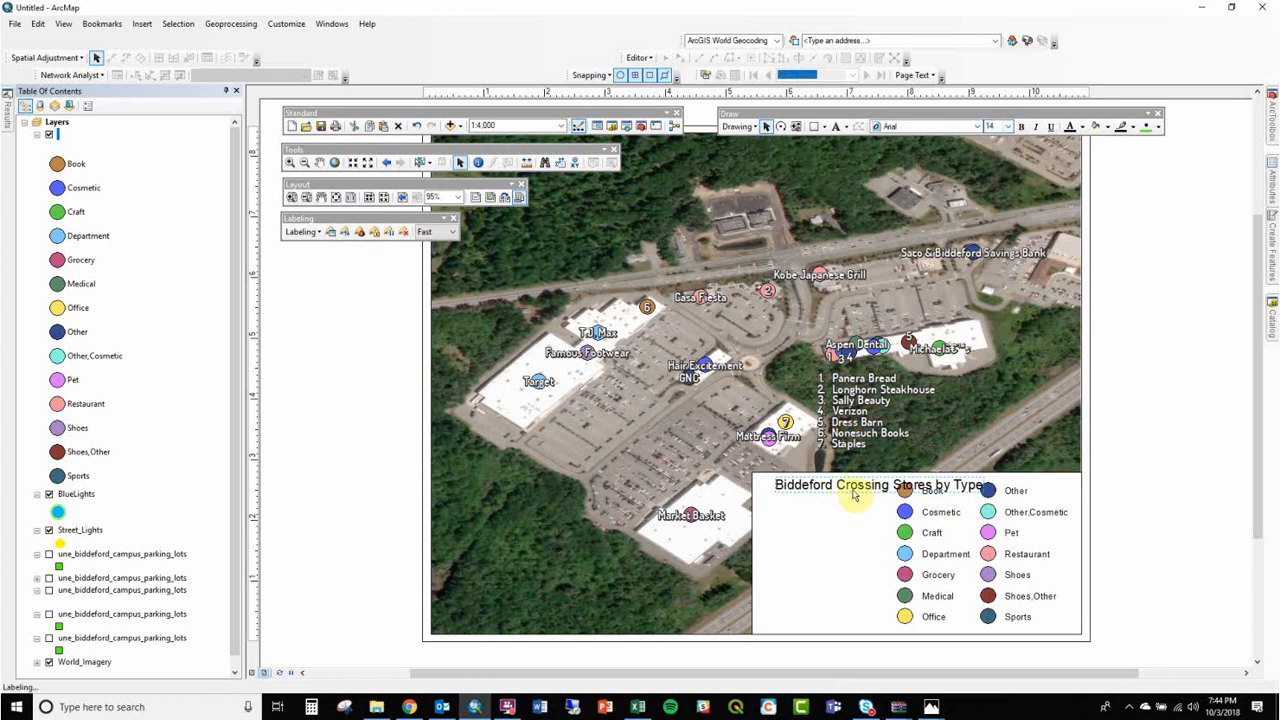
Step: Move the text above the legend, resize the white box to enclose both, and select the text together with the legend
left_click_drag(875, 487, 988, 460)
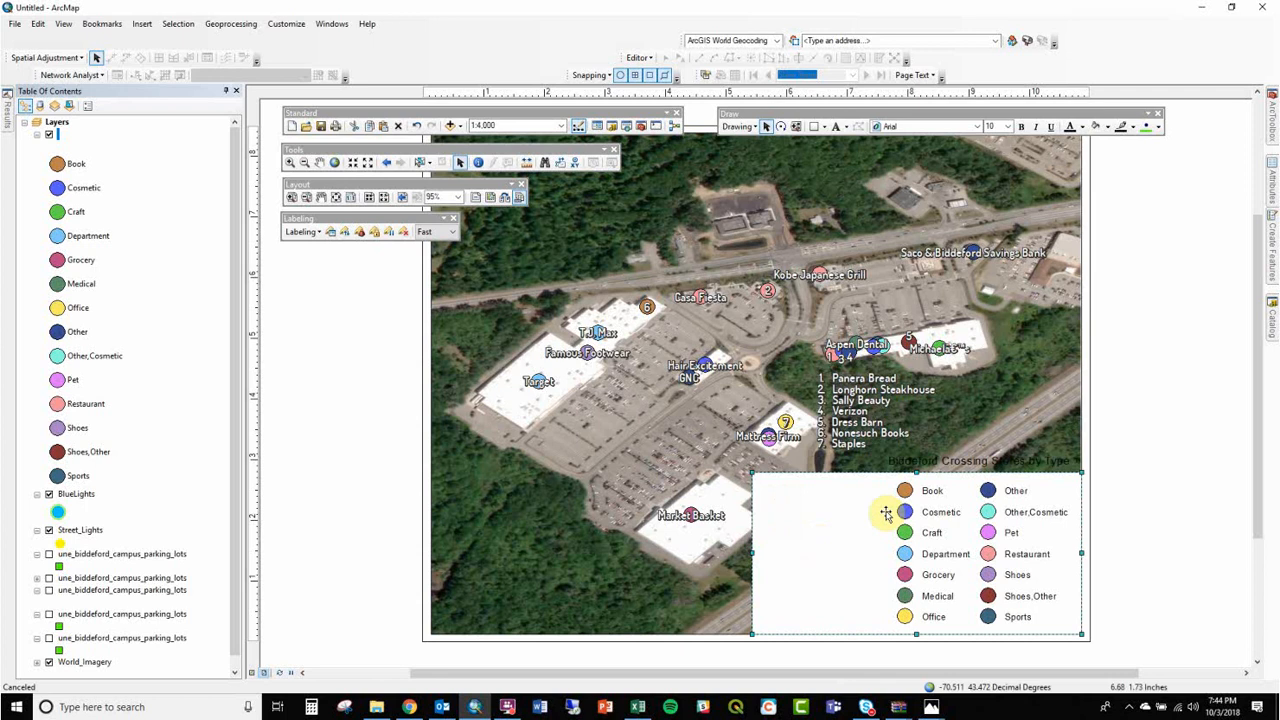
left_click_drag(754, 472, 800, 447)
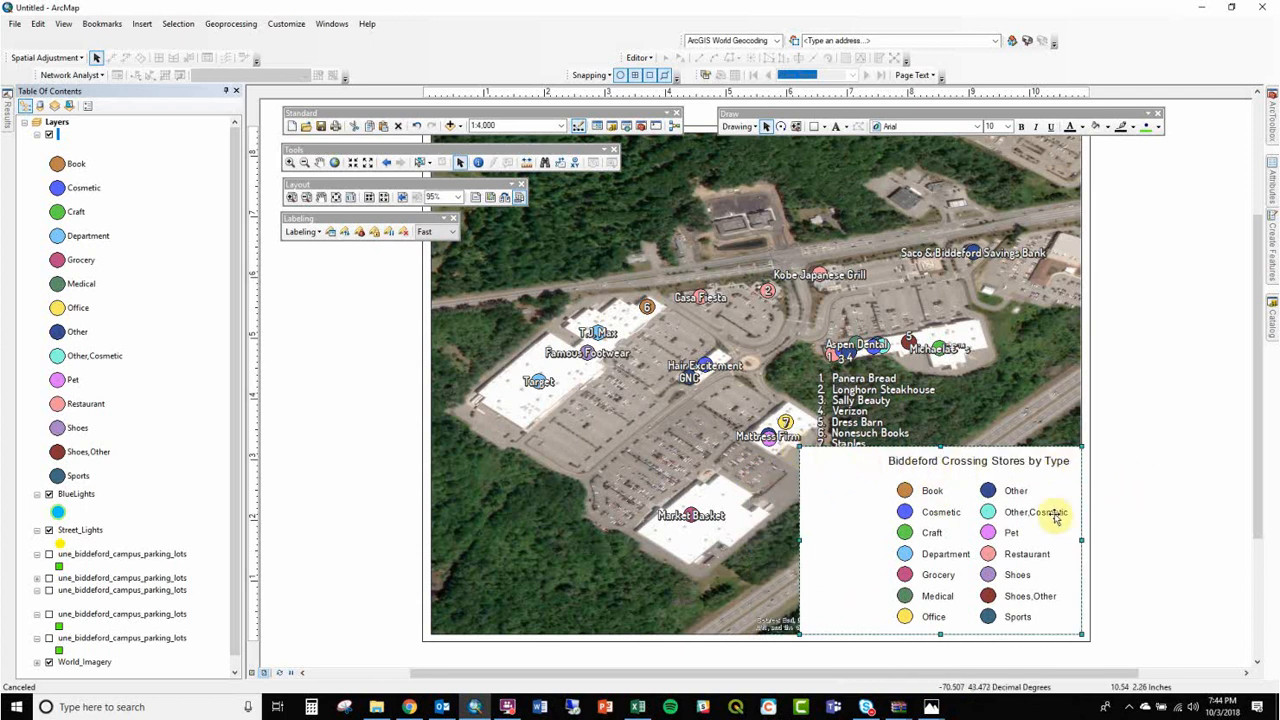
key("Delete")
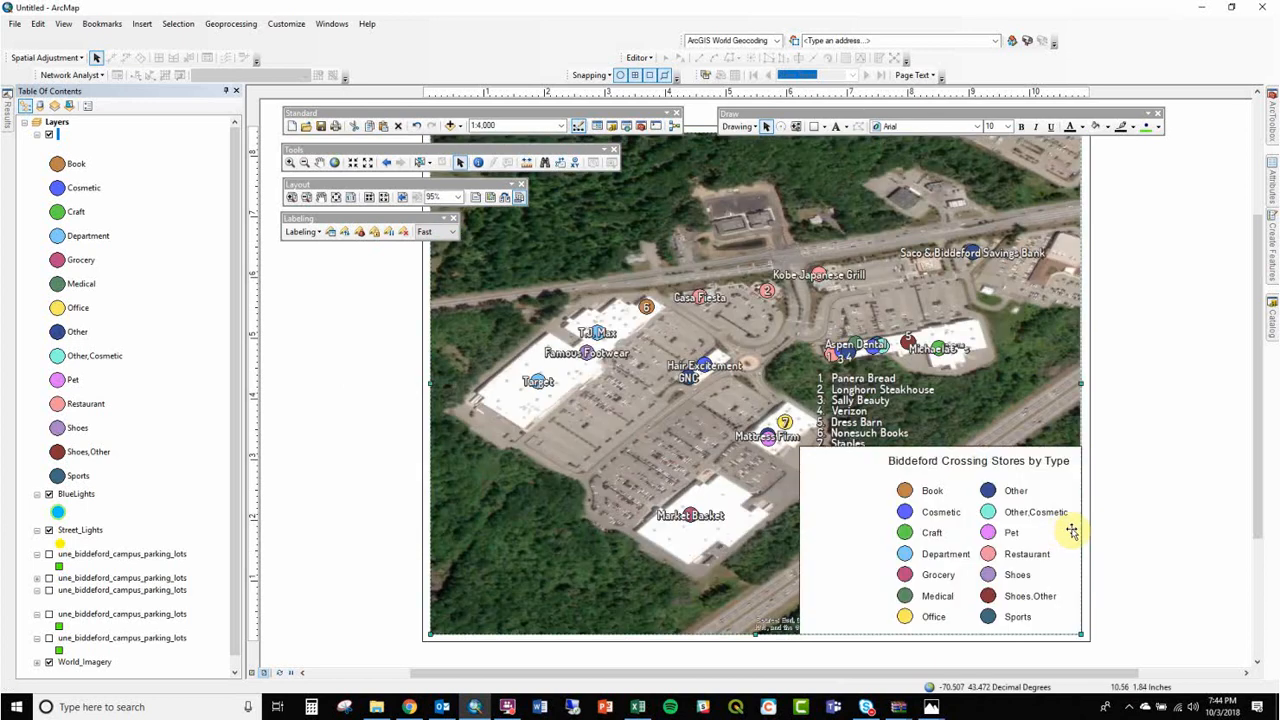
left_click(1017, 525)
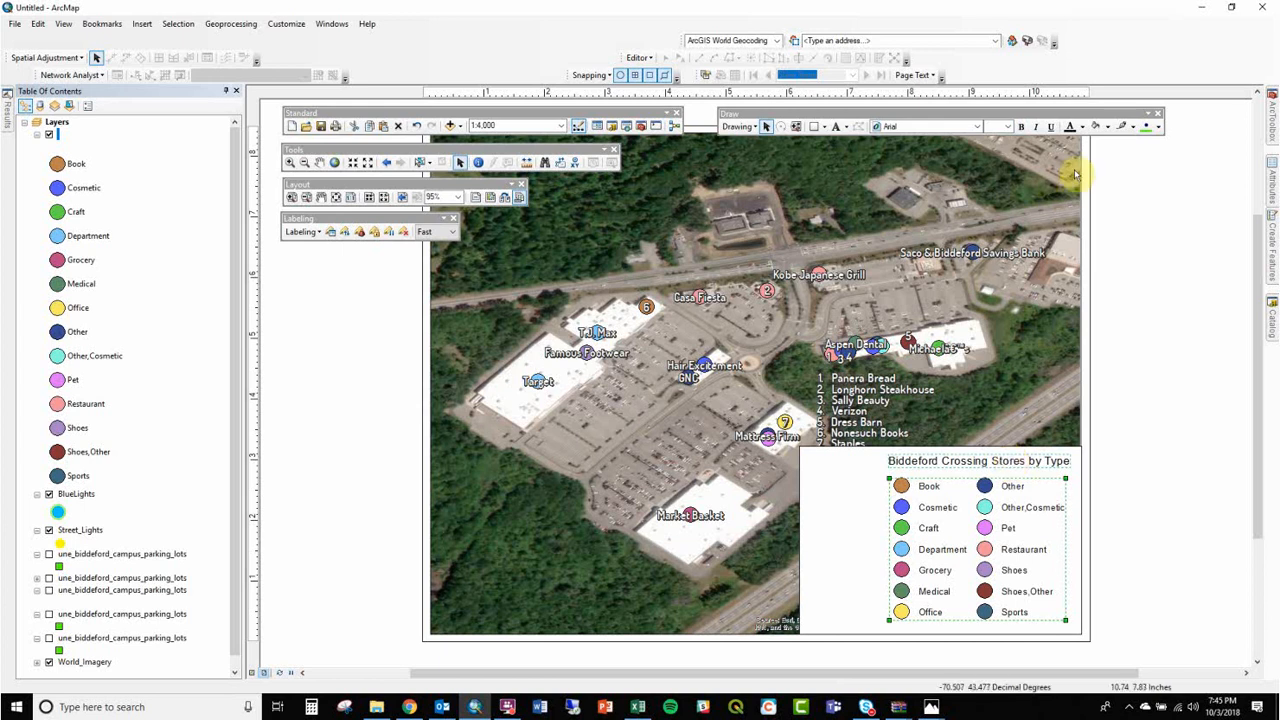
Step: Show the Graphics toolbar and place it just below the Draw toolbar
right_click(1093, 60)
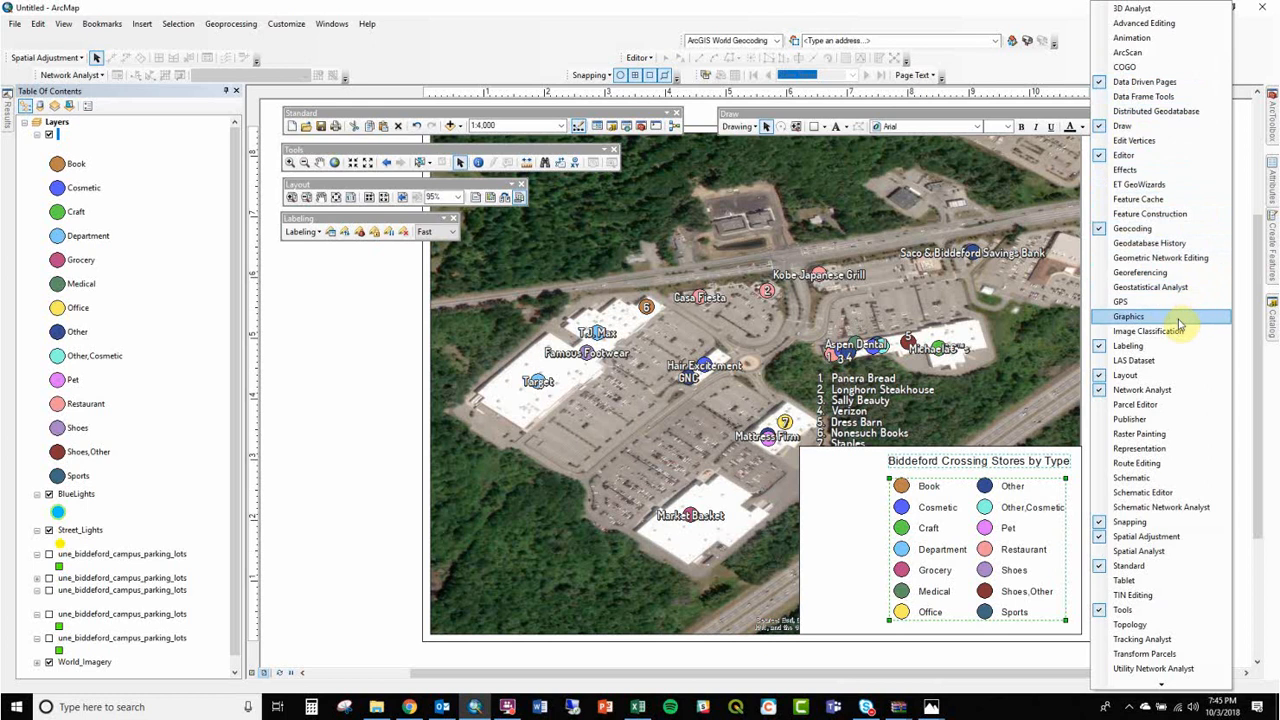
left_click(1140, 316)
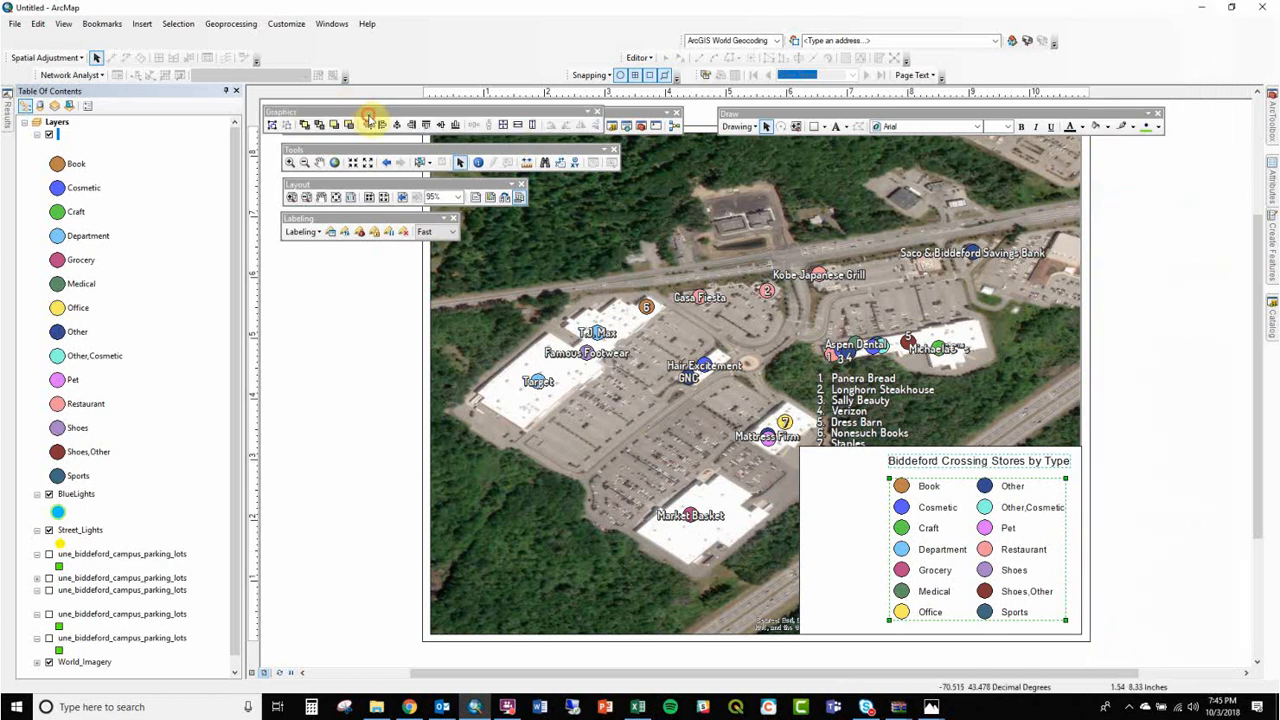
mouse_move(368, 116)
left_mouse_down()
mouse_move(651, 152)
mouse_move(821, 152)
left_mouse_up()
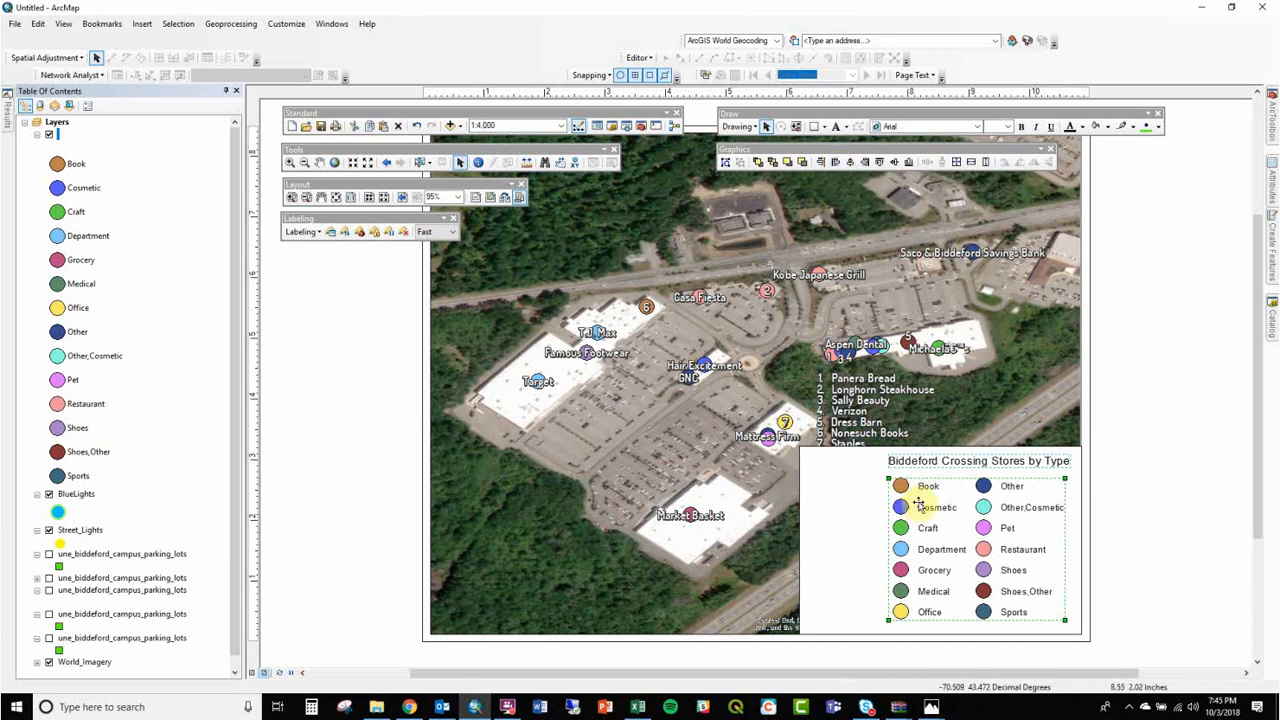
Step: Drag the legend out past the page edge and align its left edge with the "Biddeford Crossing Stores by Type" text
scroll(1181, 490, "down", 1)
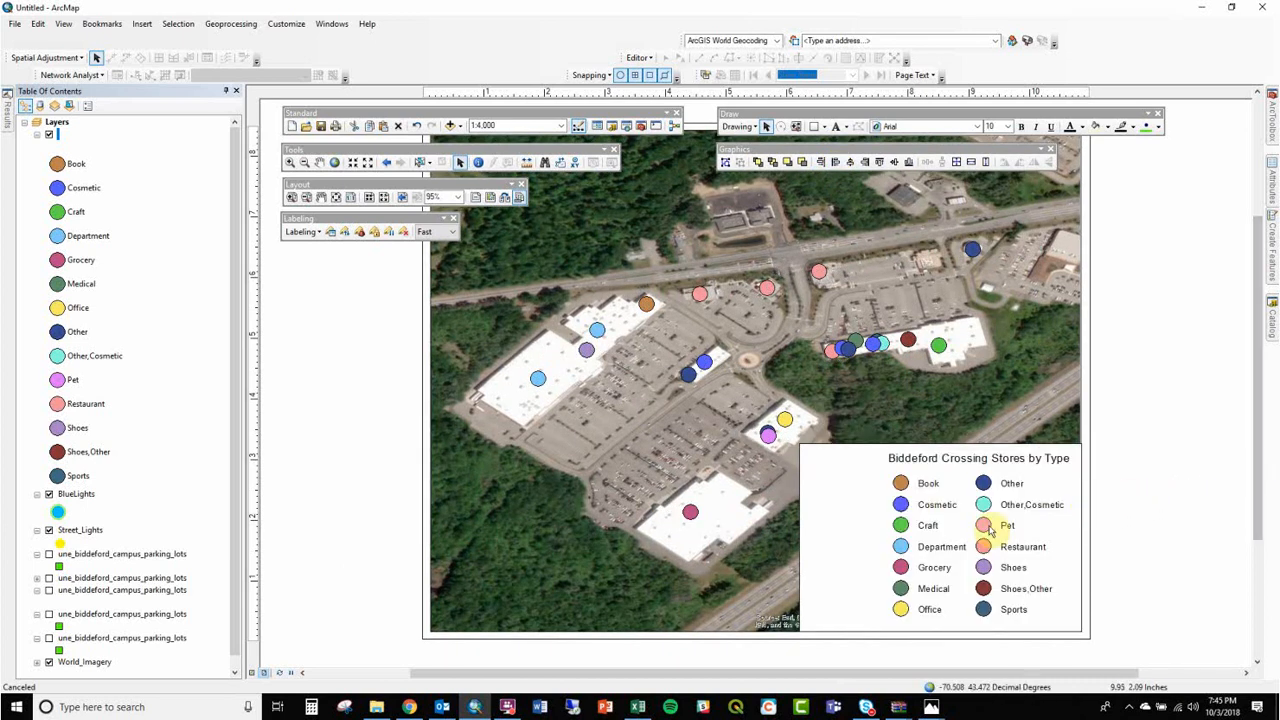
left_click_drag(954, 547, 1121, 559)
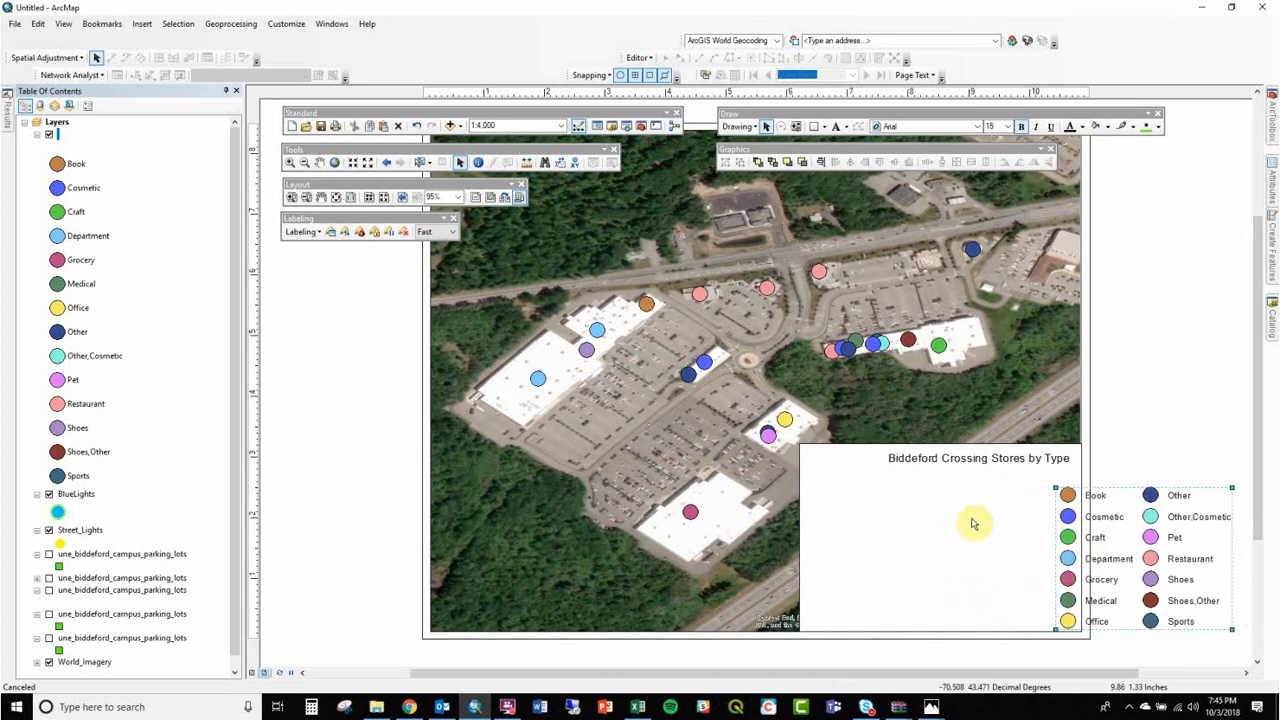
left_click(1017, 458, "shift")
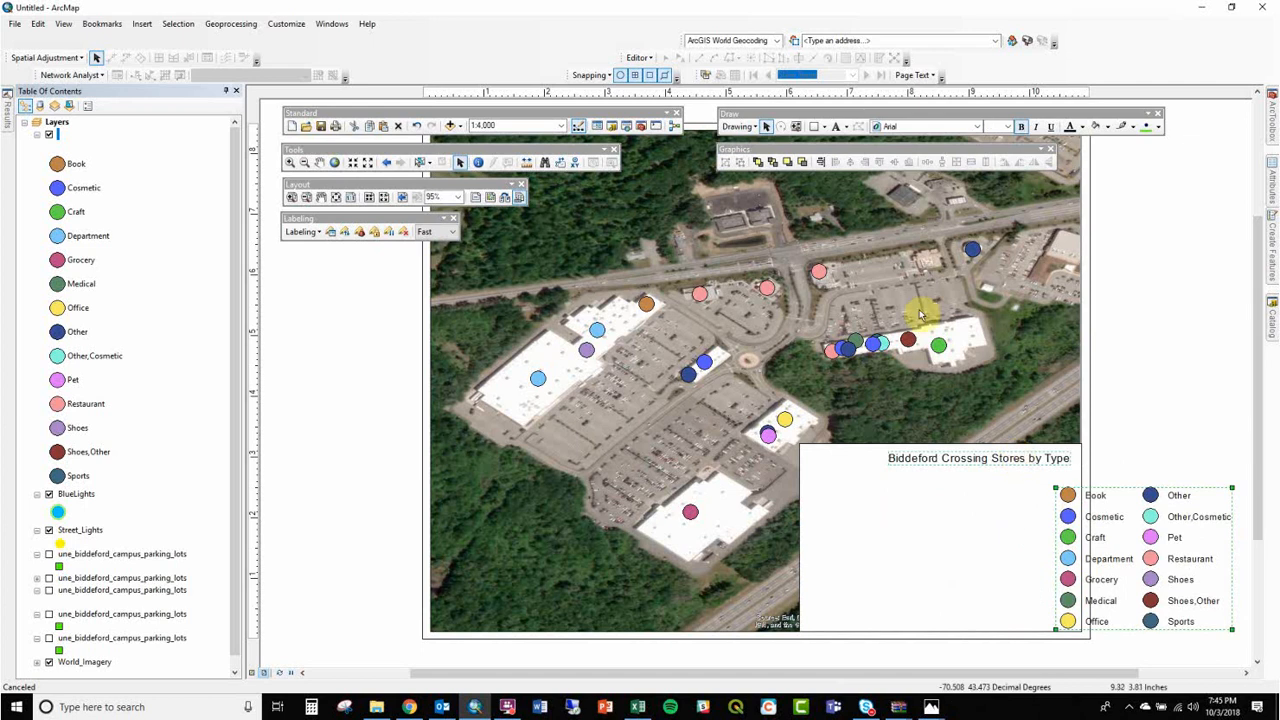
left_click(834, 163)
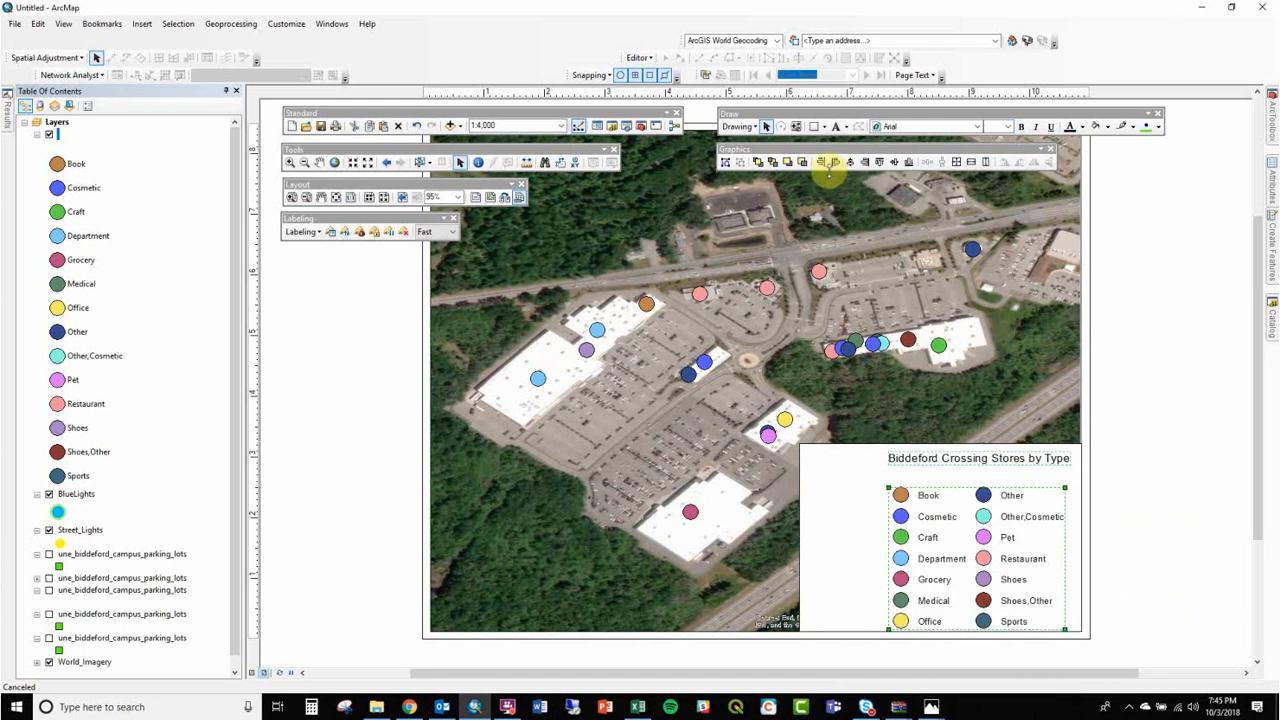
Step: Move the legend up close beneath its heading text and shift both to the left part of the white box
left_click(998, 548)
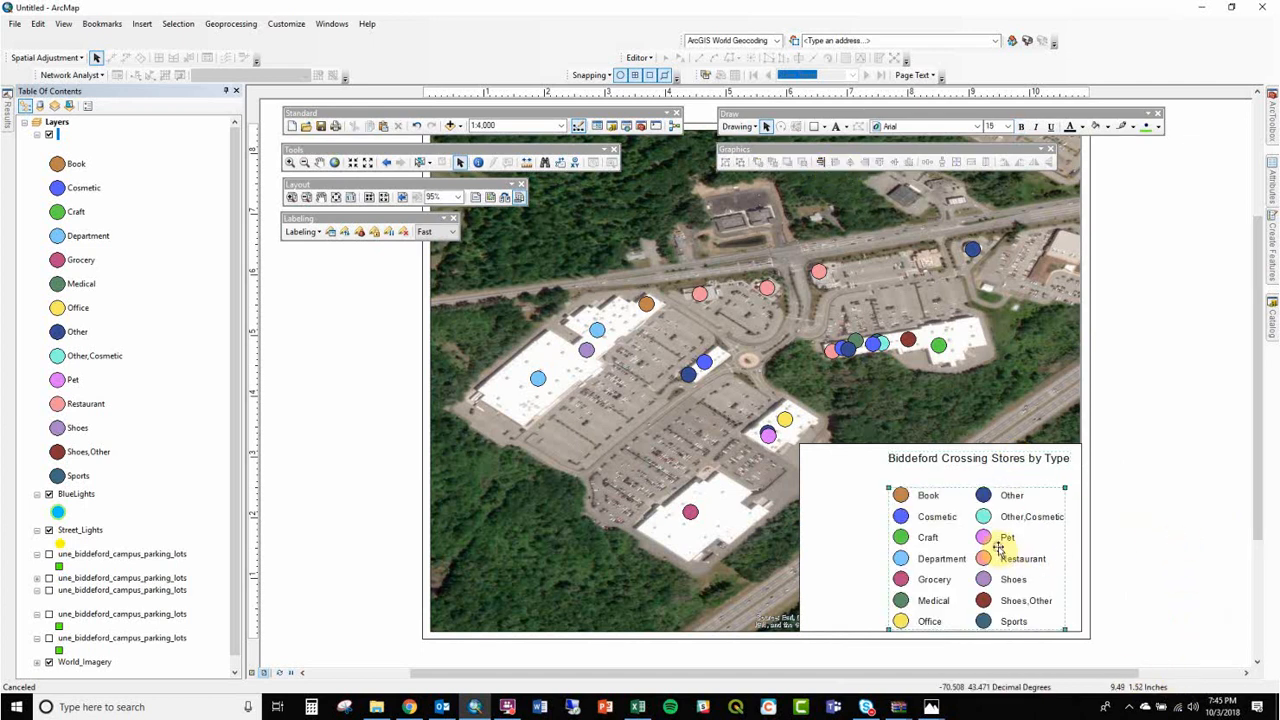
right_click(992, 457)
mouse_move(1040, 414)
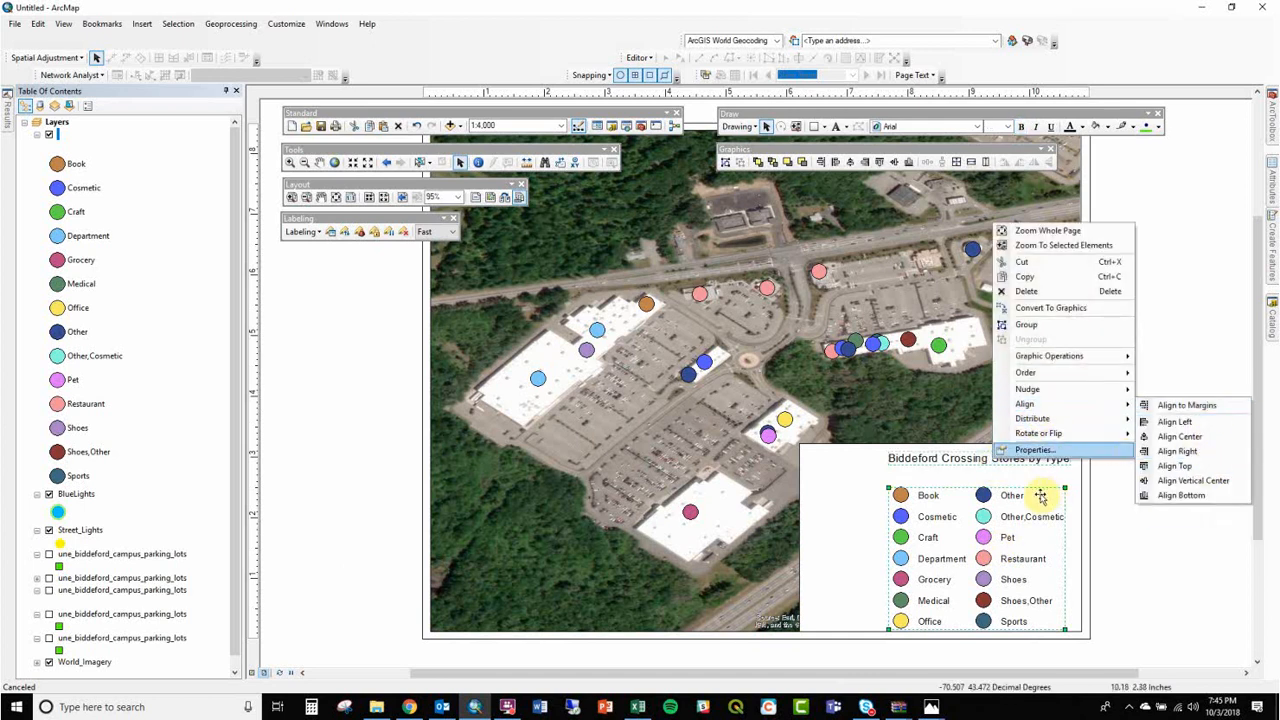
left_click(1116, 482)
left_click(1018, 526)
left_click_drag(1009, 532, 1012, 512)
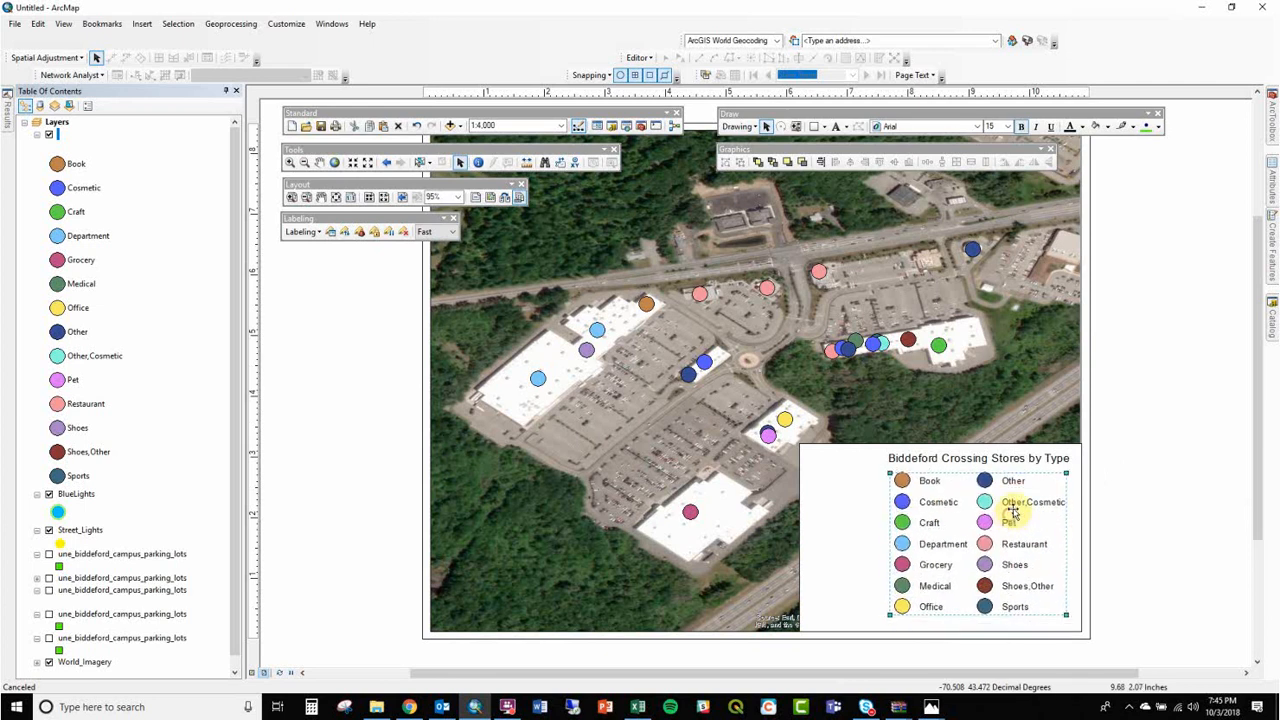
left_click_drag(1014, 458, 937, 467)
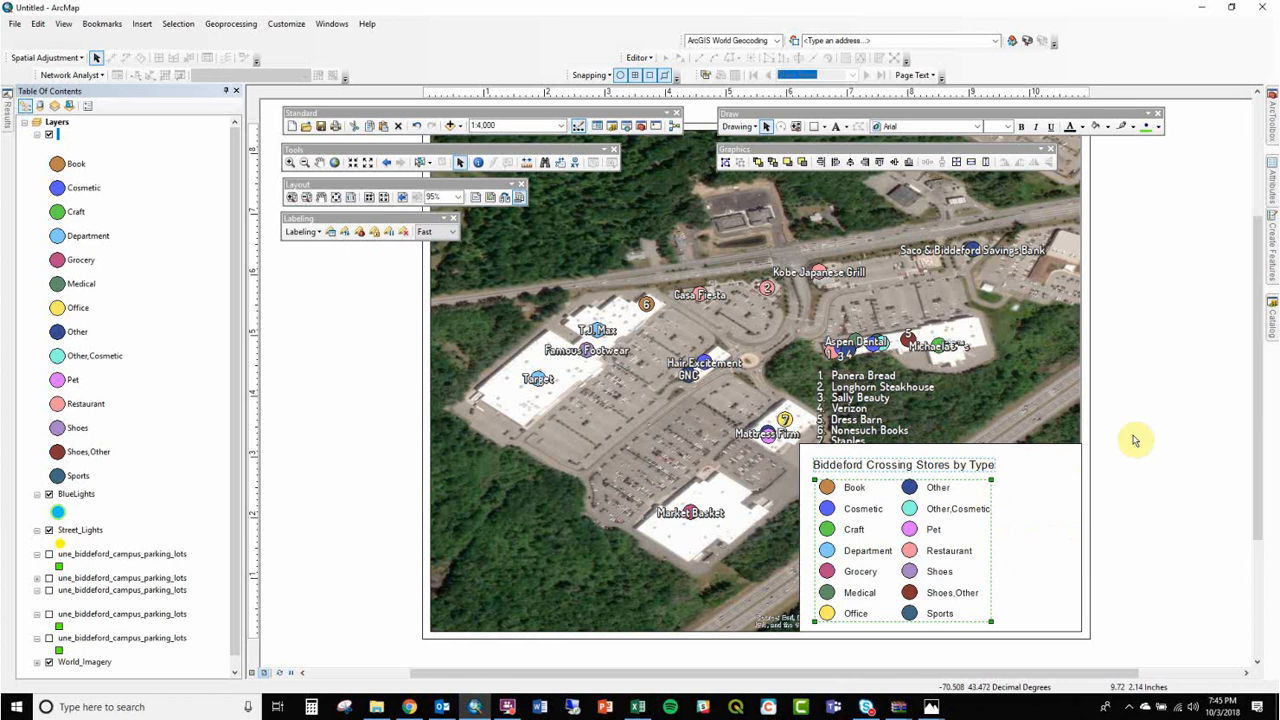
Step: Zoom the map out to 1:5,000 and pan it so the stores and numbered label list sit clear of the legend box
left_click(367, 165)
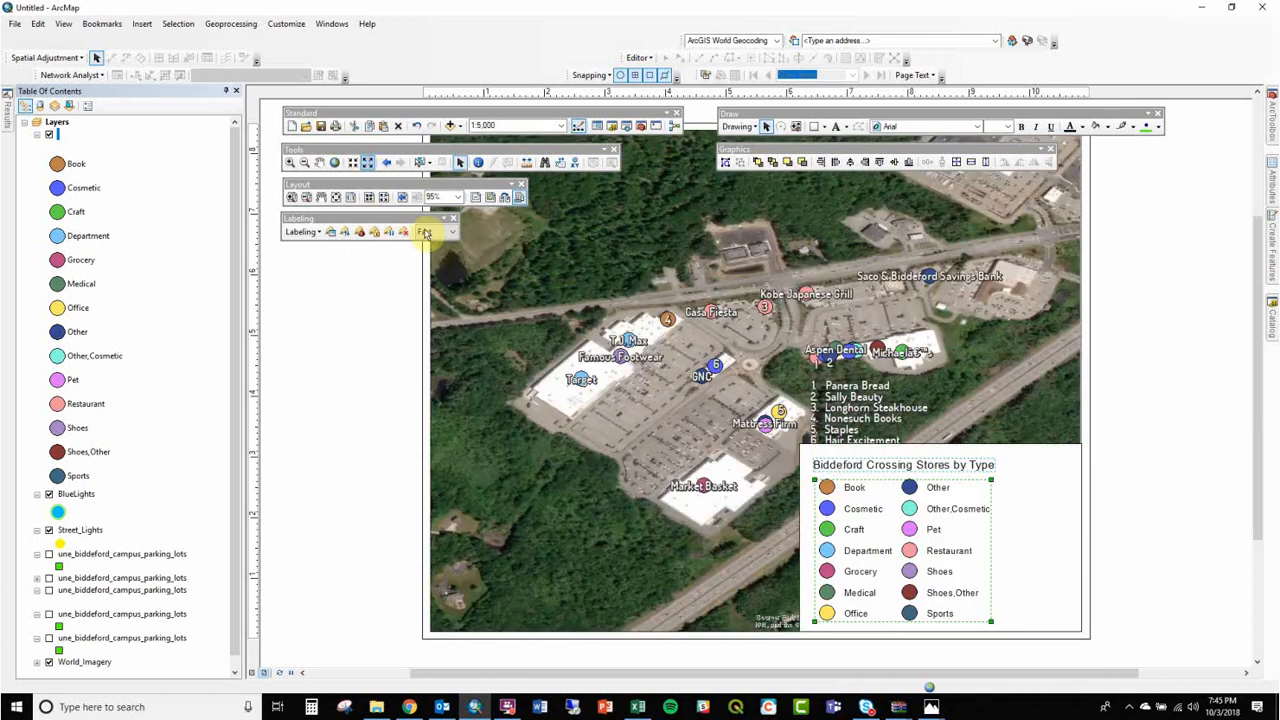
left_click(320, 163)
left_click_drag(657, 343, 610, 299)
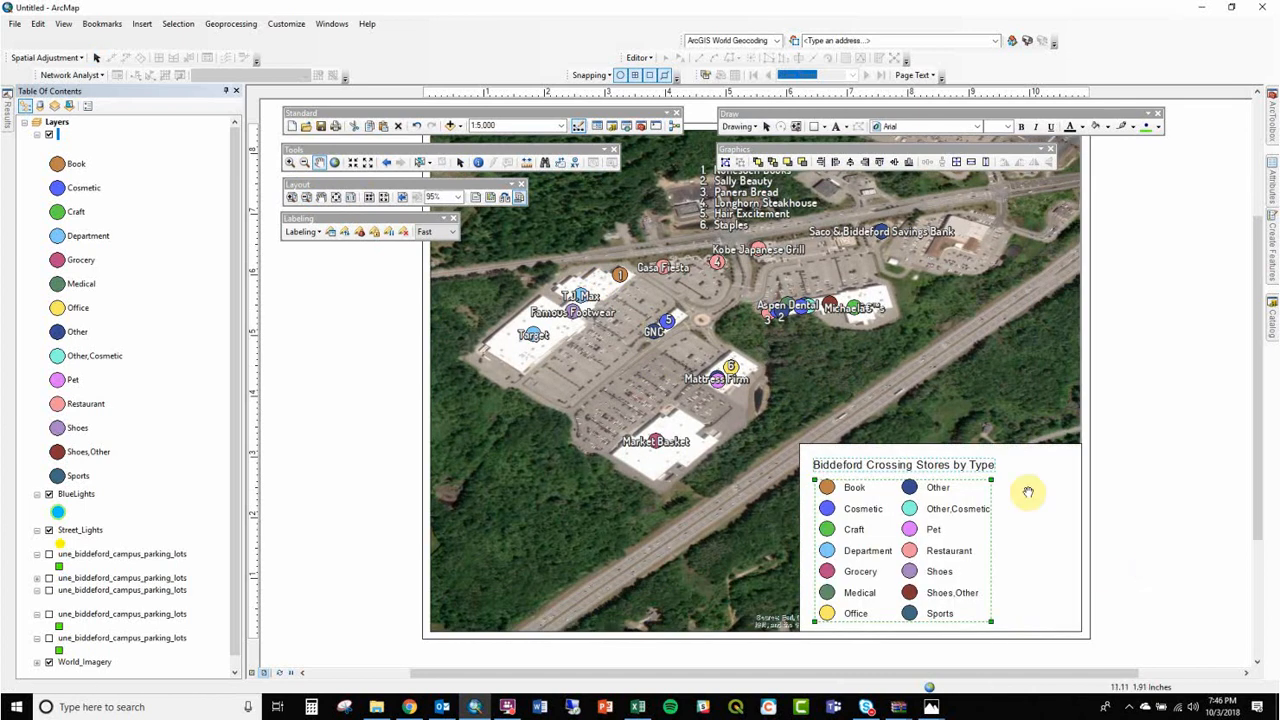
left_click_drag(707, 381, 699, 399)
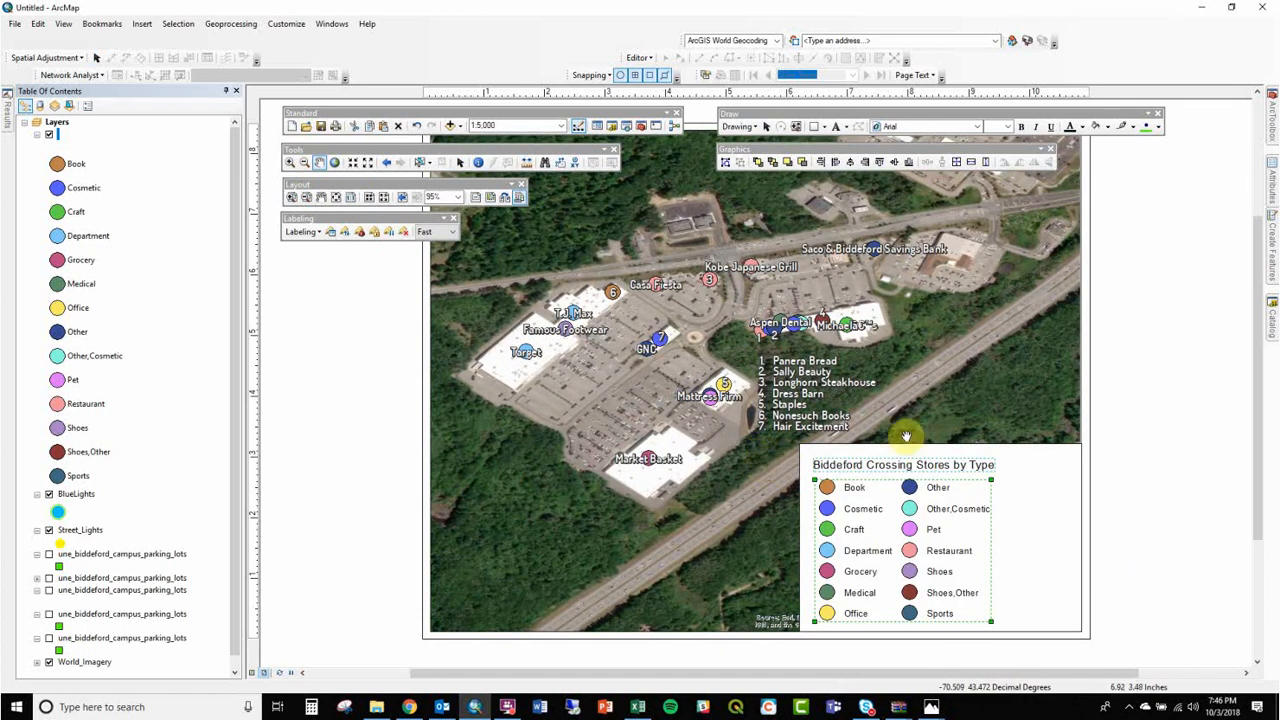
left_click(458, 163)
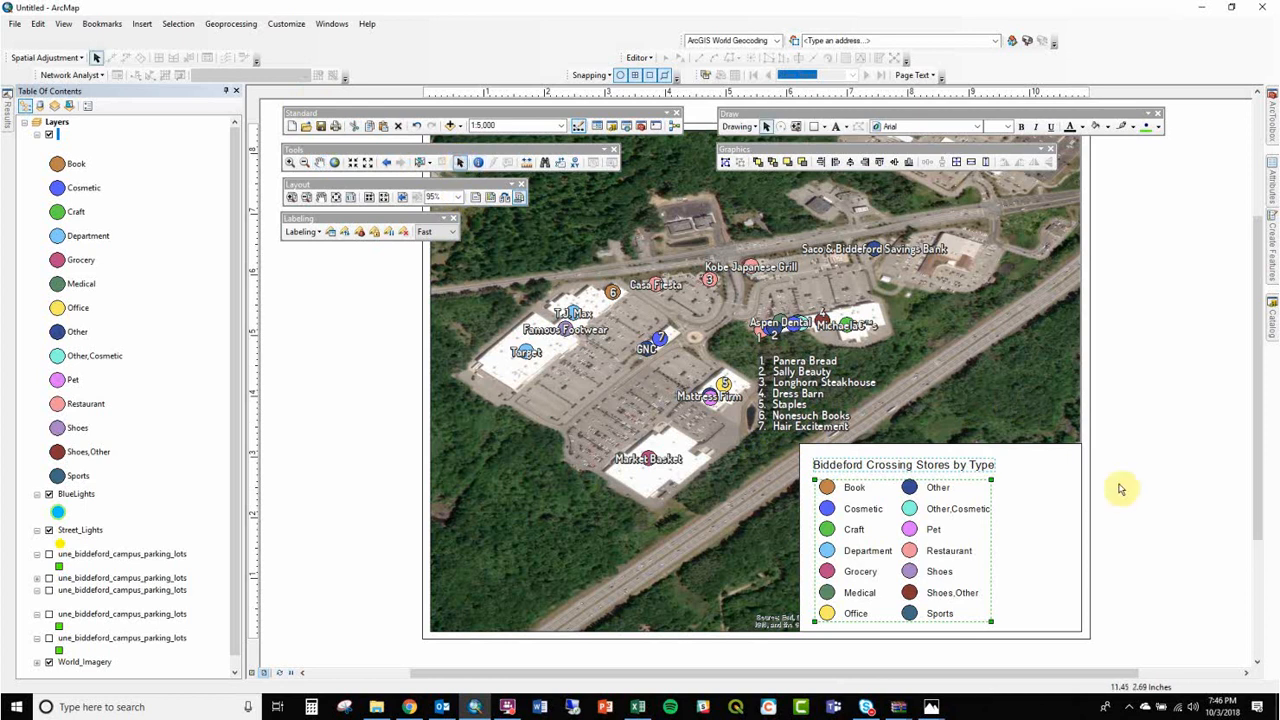
Step: Make the "Biddeford Crossing Stores by Type" text bold
left_click(1147, 461)
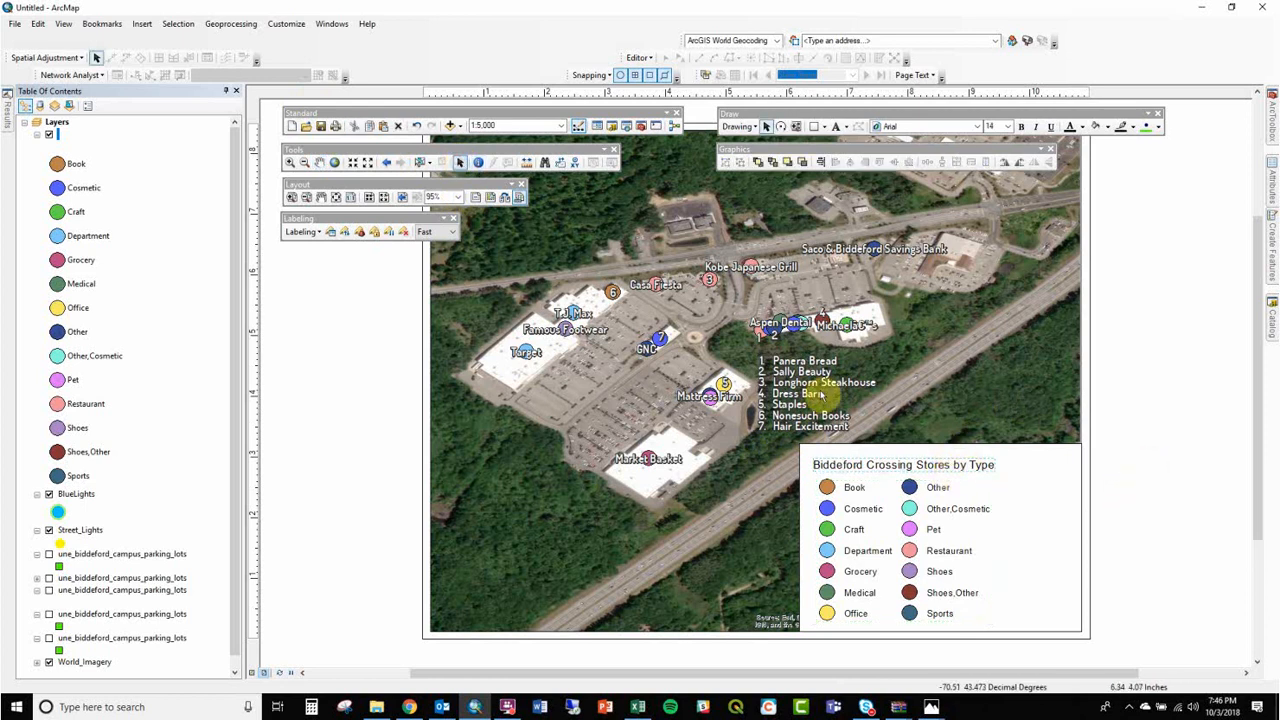
left_click(988, 468)
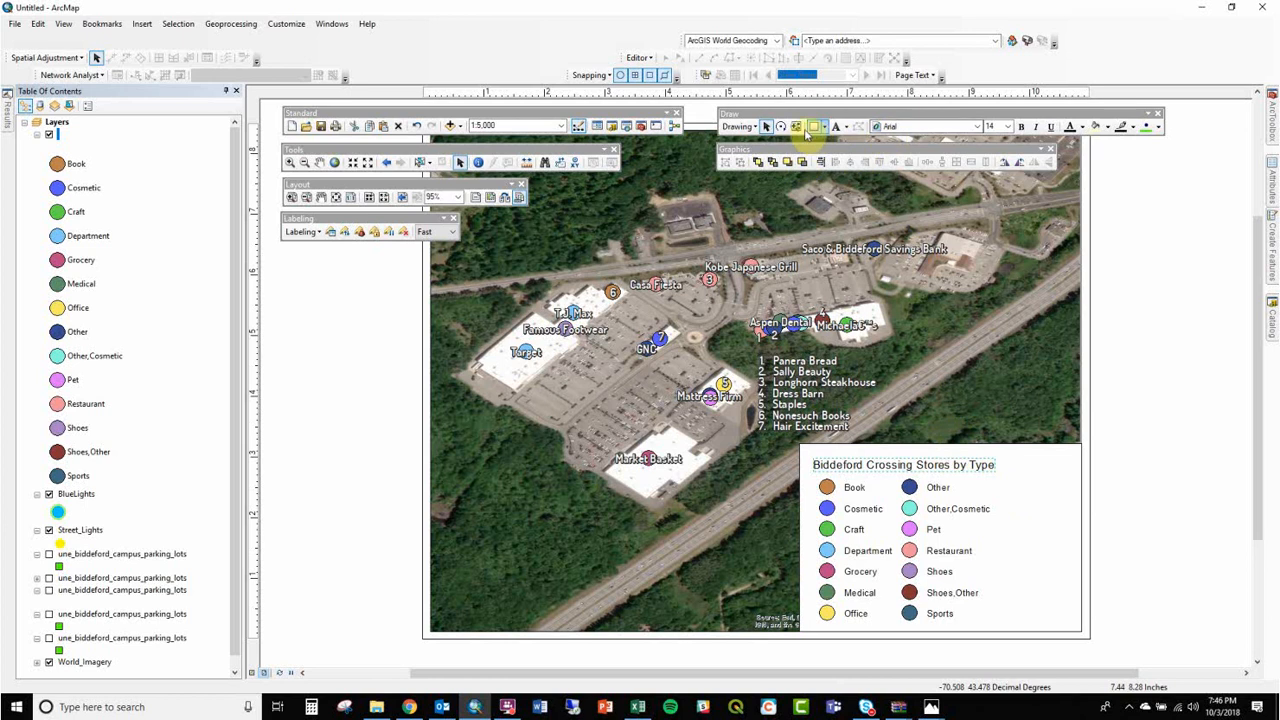
left_click(1022, 125)
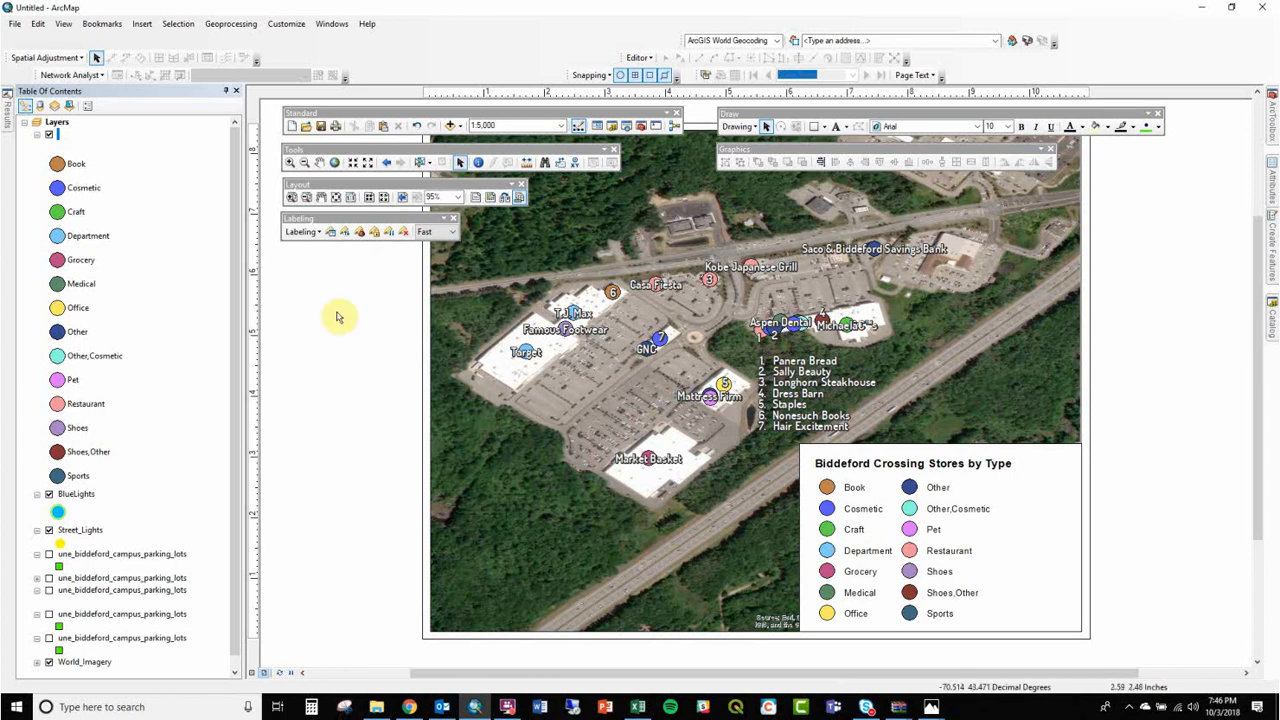
Step: Insert a Scale Line 1 scale bar and place it over the lower-right corner of the legend box
left_click(142, 23)
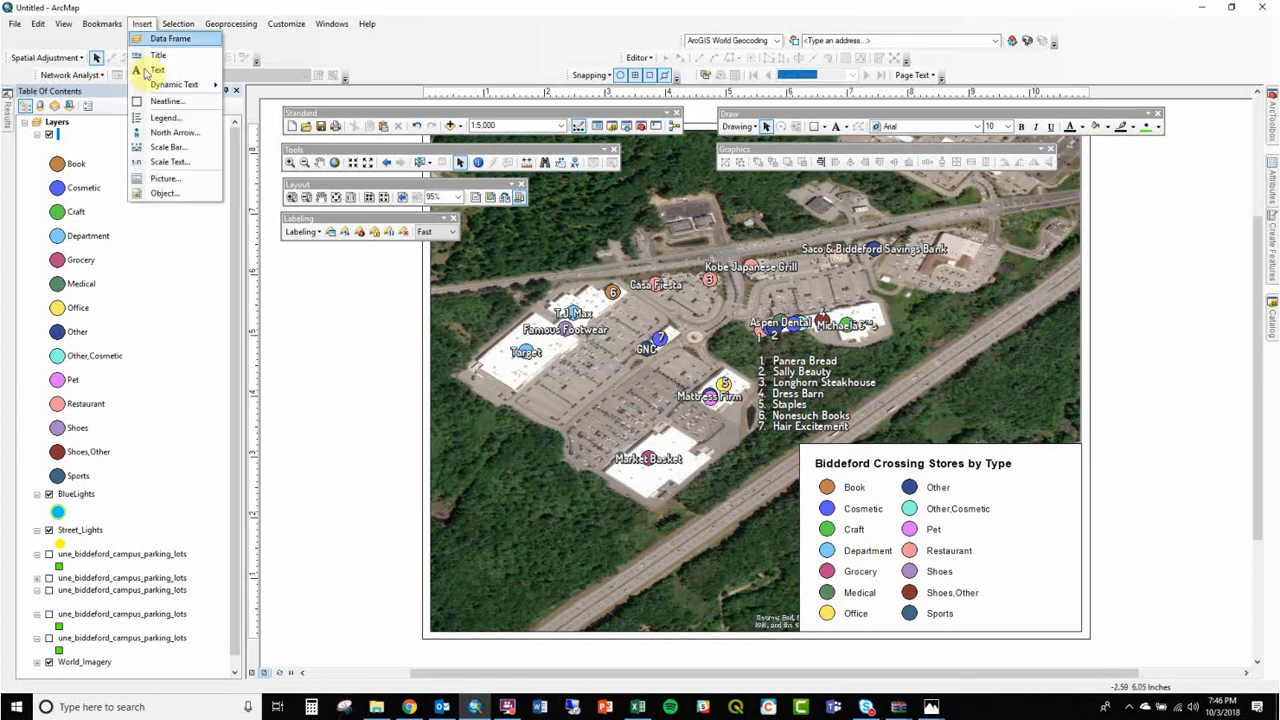
left_click(168, 150)
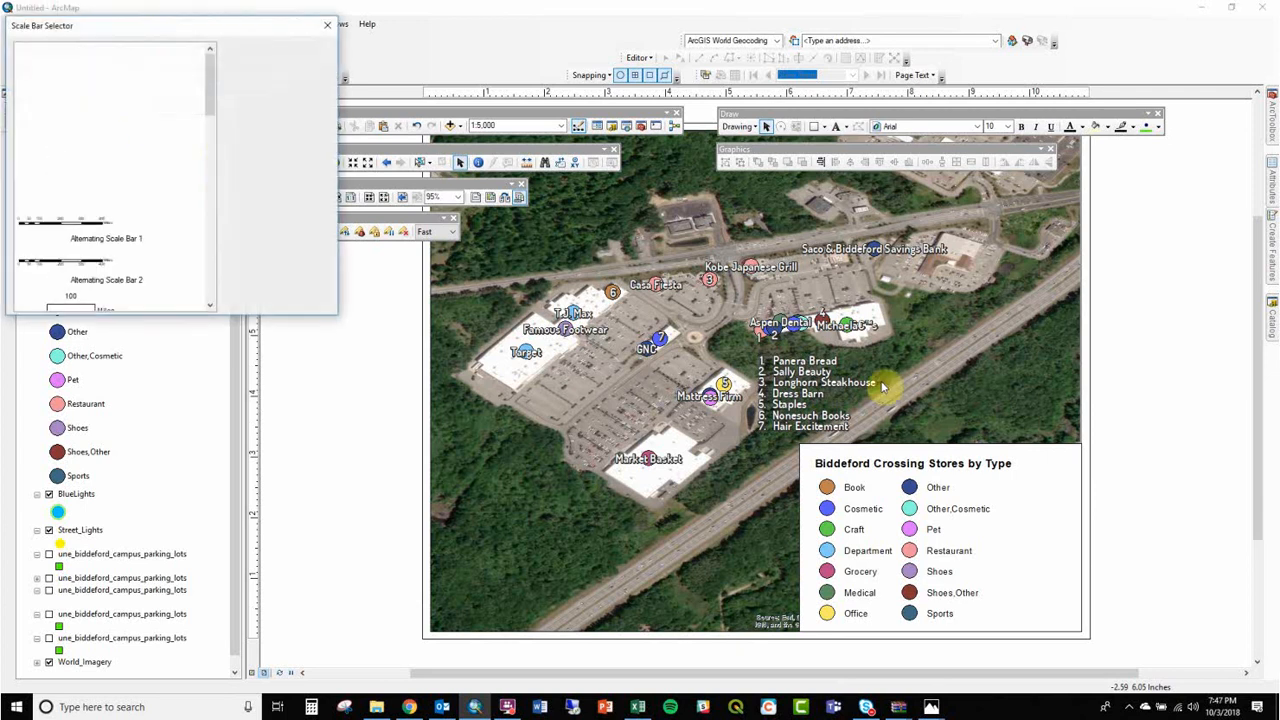
left_click_drag(232, 43, 735, 261)
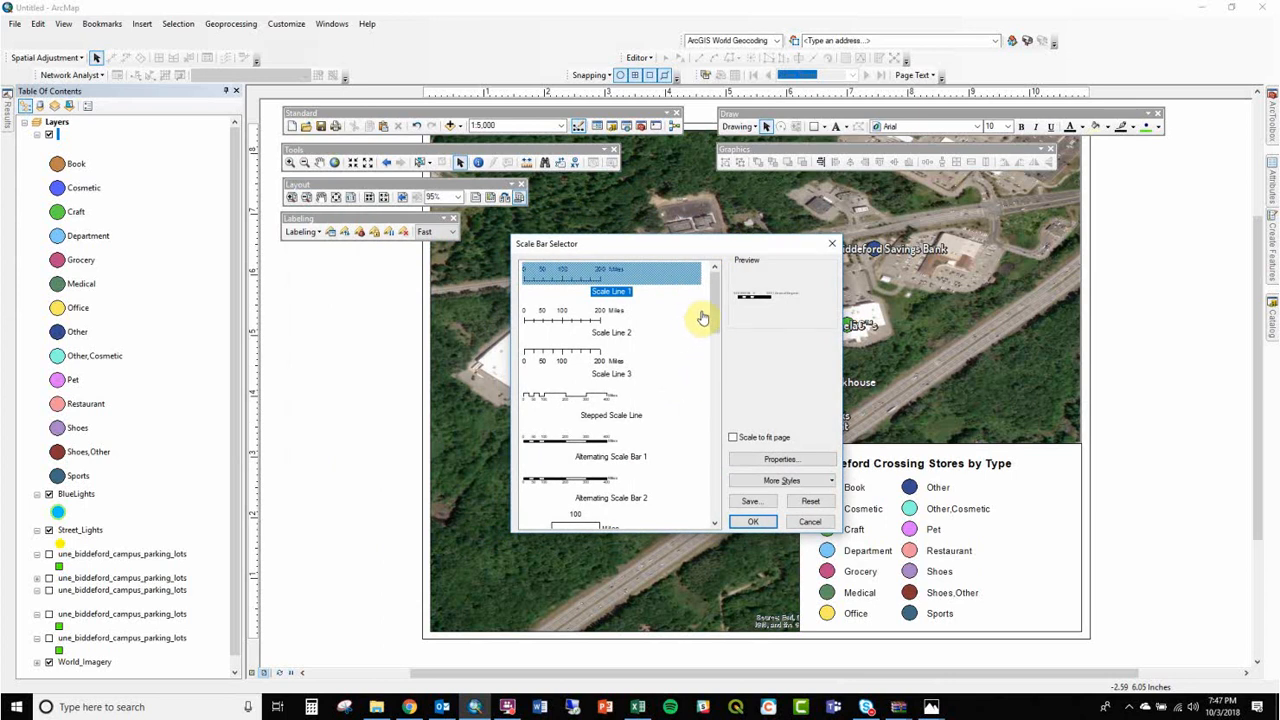
left_click_drag(714, 312, 743, 349)
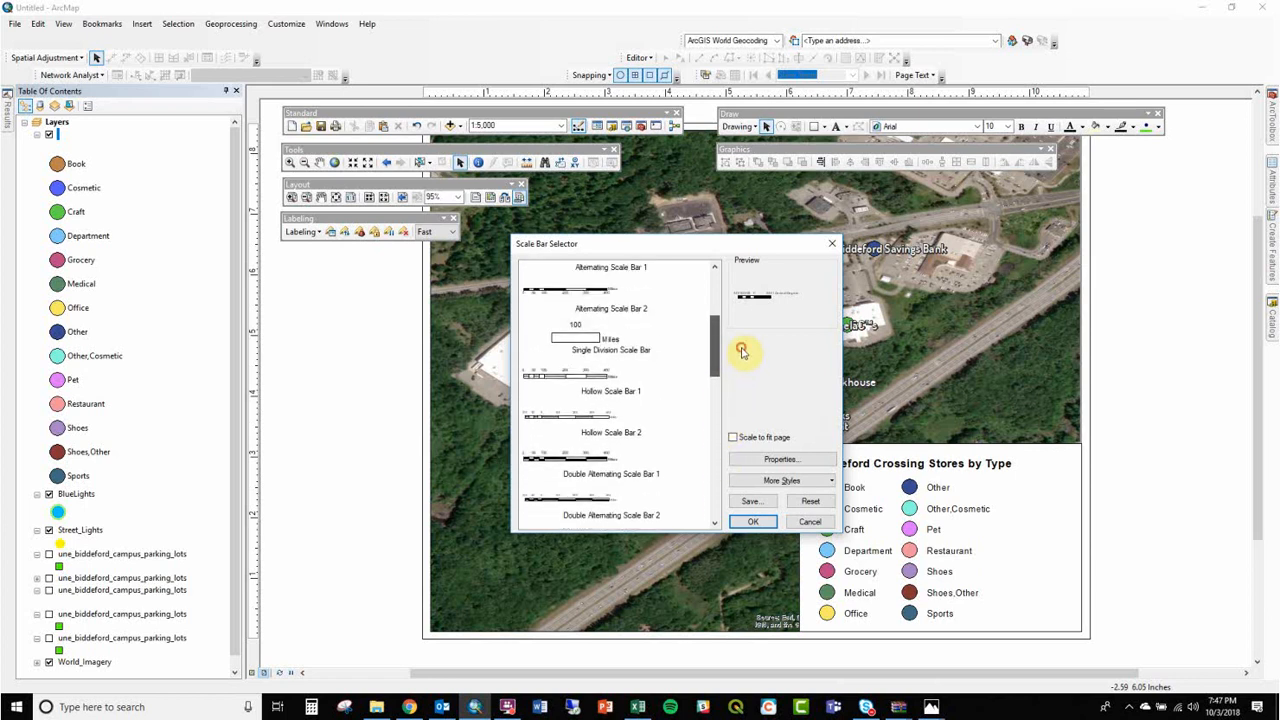
left_click(588, 338)
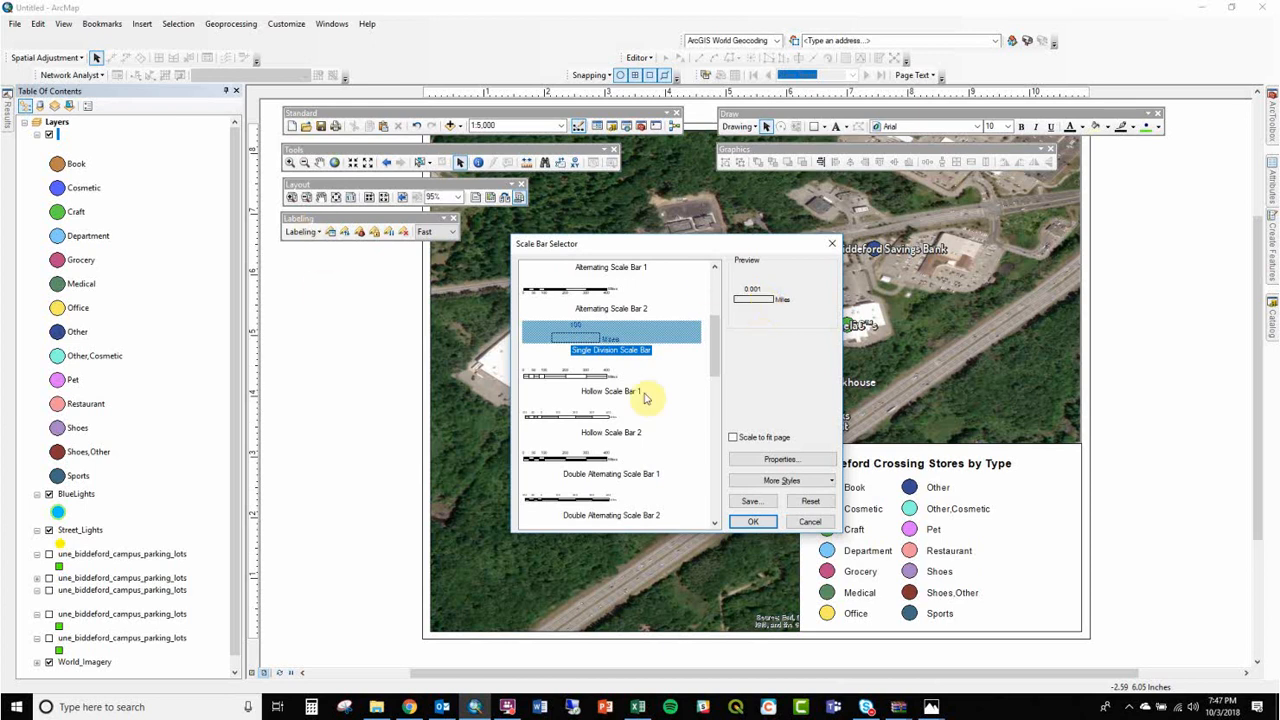
left_click_drag(716, 346, 709, 294)
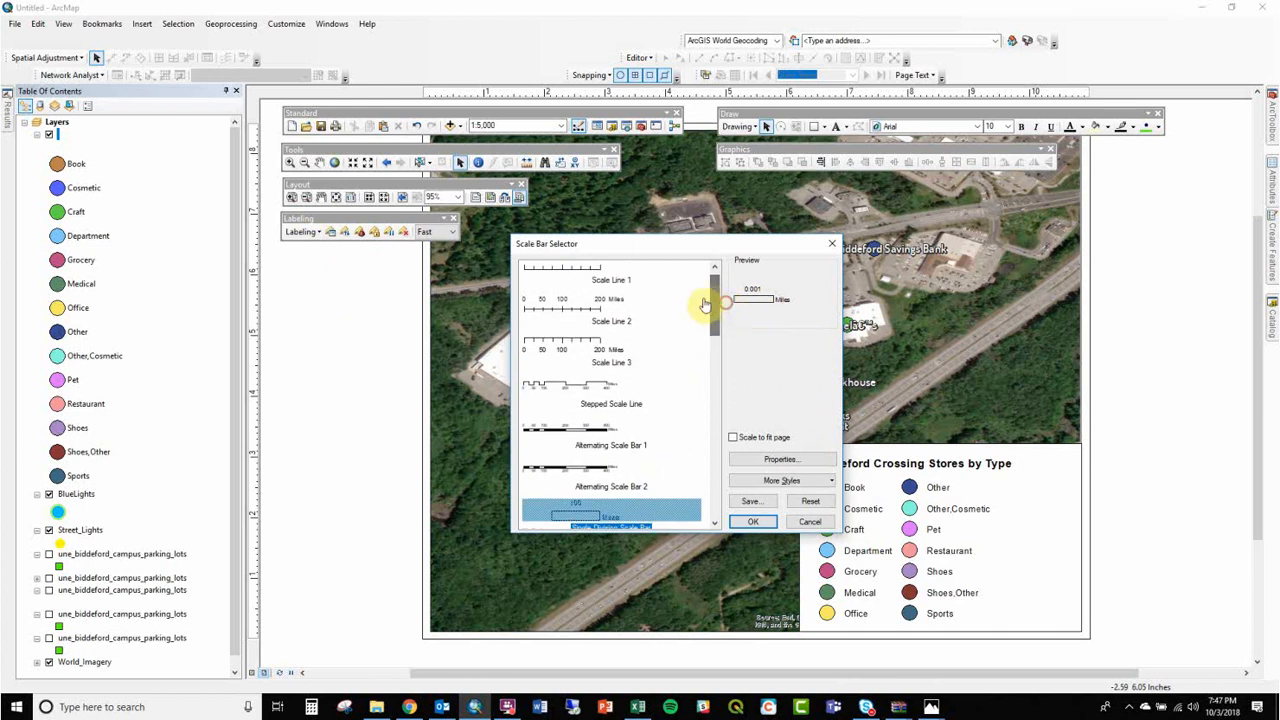
left_click(598, 277)
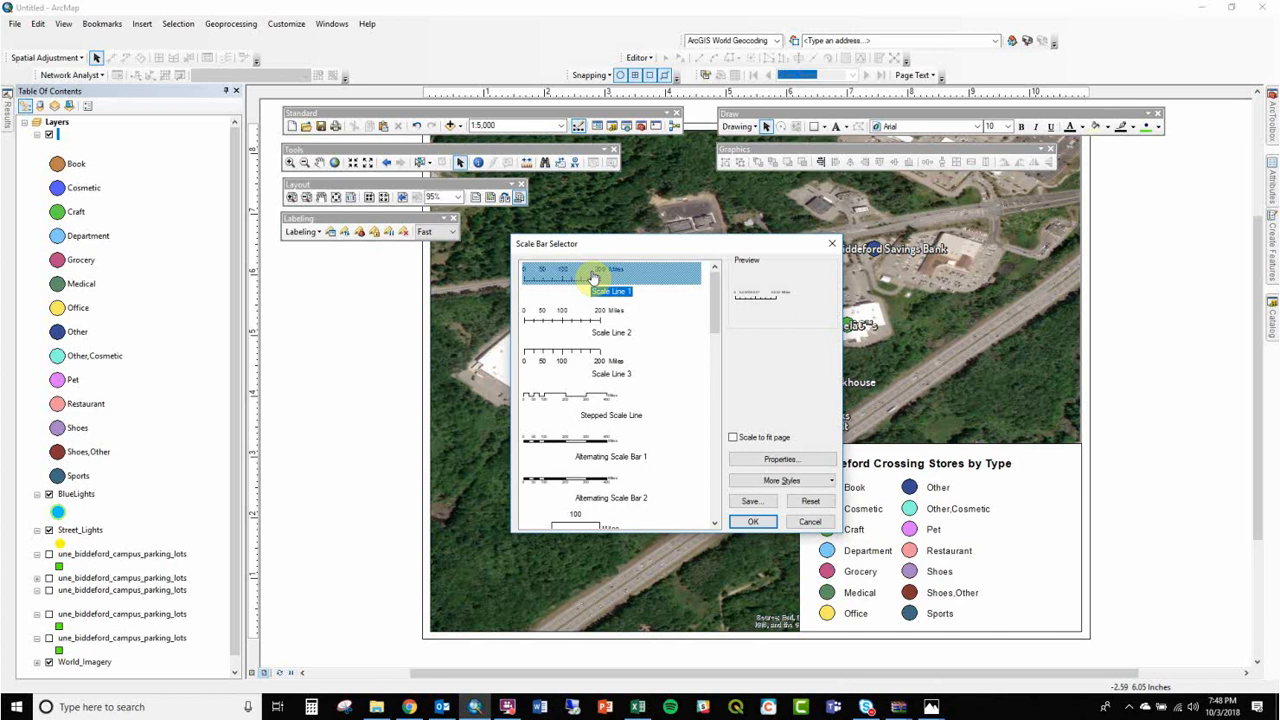
double_click(600, 282)
left_click_drag(729, 382, 1063, 611)
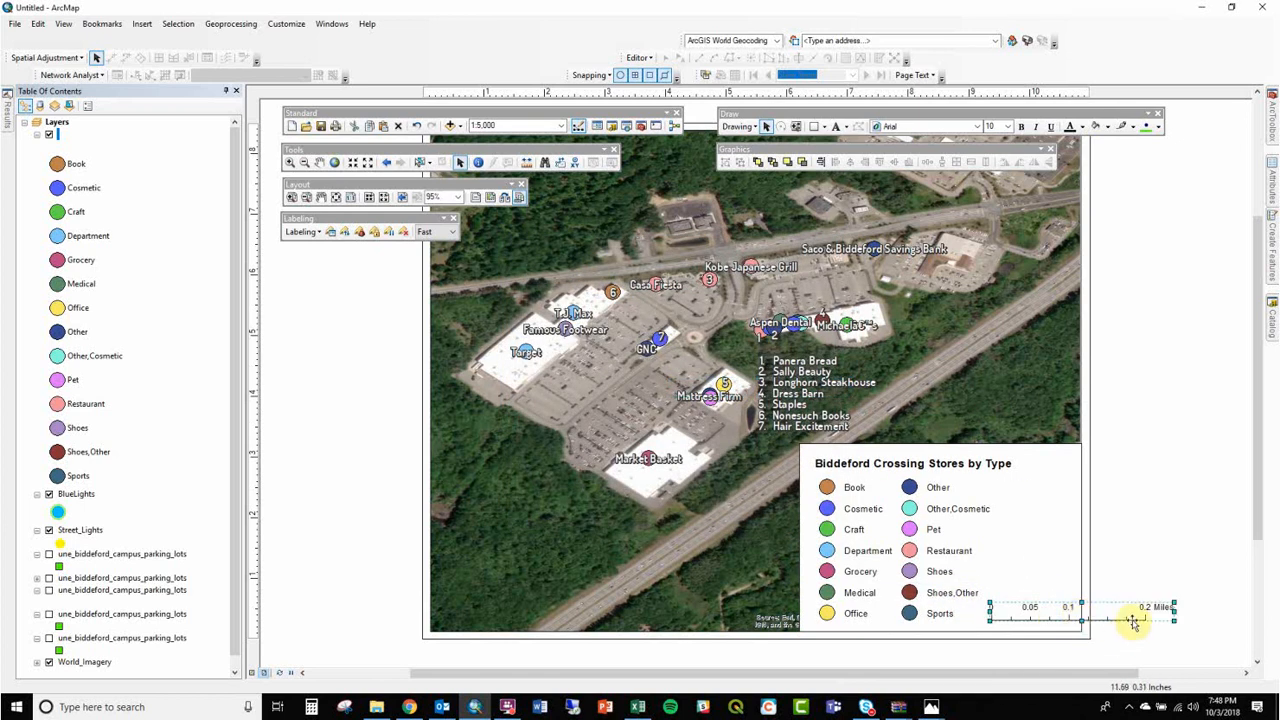
left_click(1137, 556)
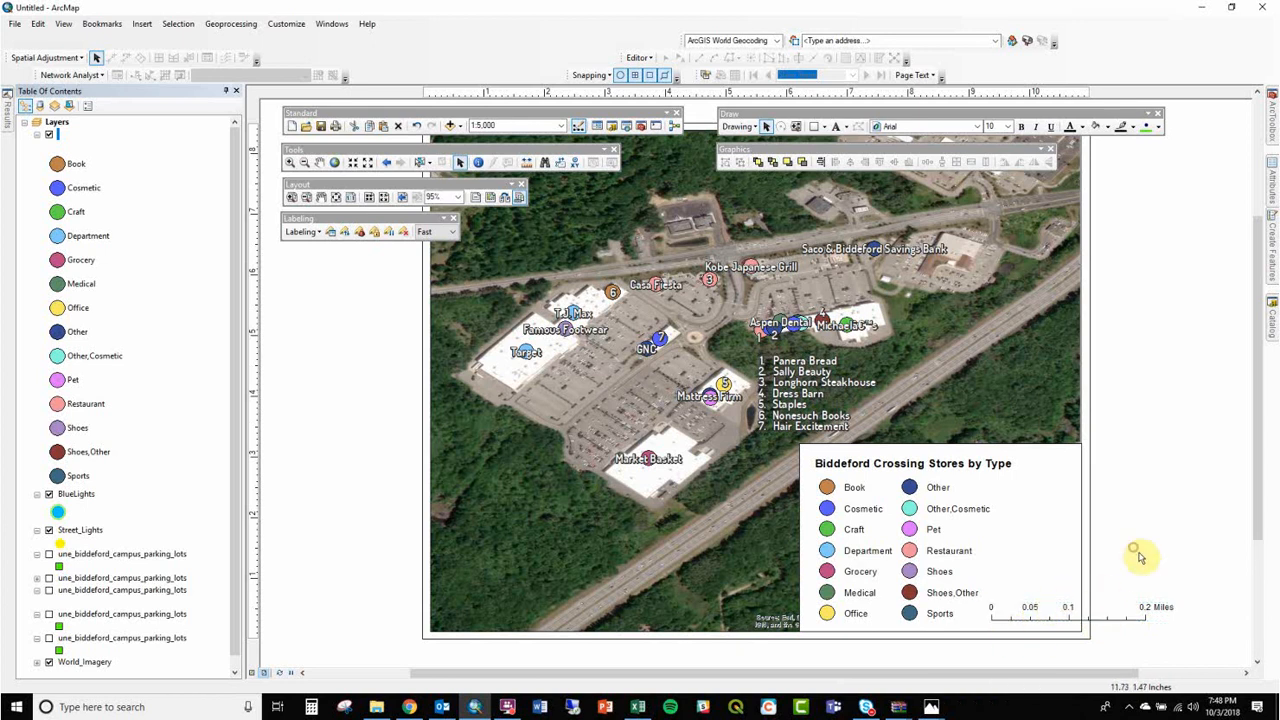
Step: Set the scale line's number of subdivisions to 0
double_click(1137, 616)
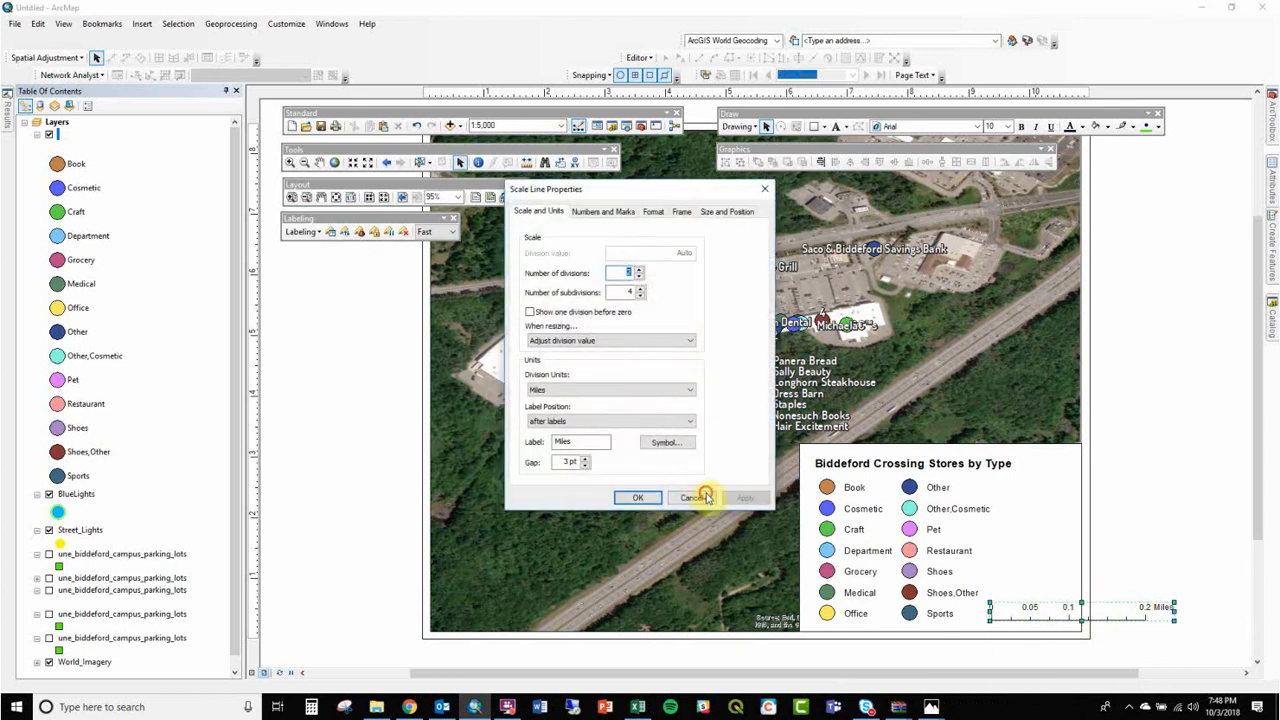
left_click(697, 497)
right_click(1111, 622)
left_click(1140, 606)
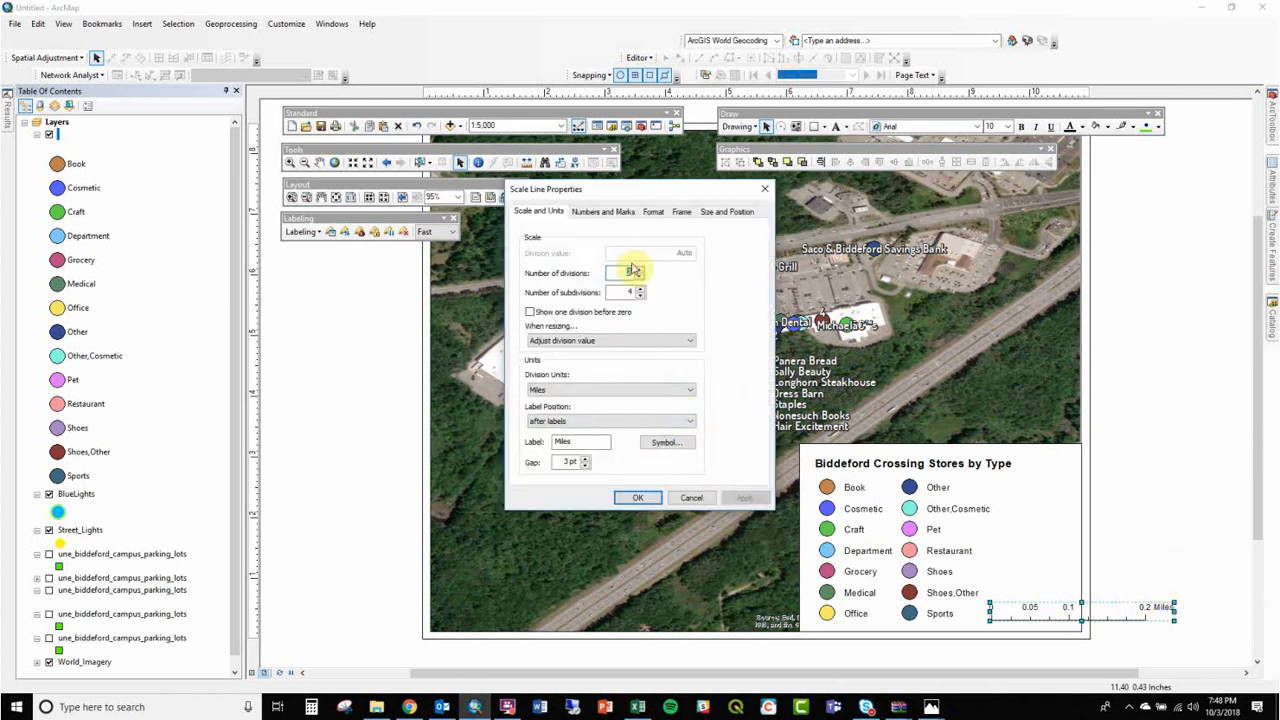
double_click(631, 271)
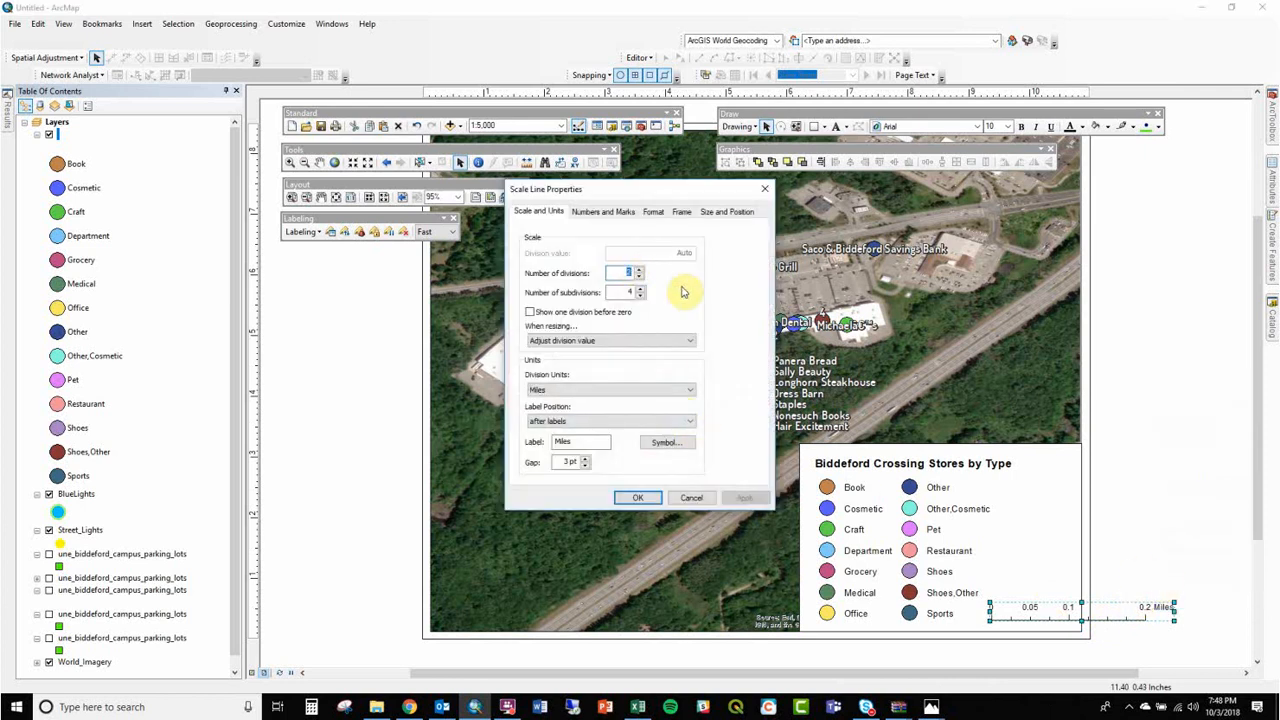
double_click(628, 292)
type("0")
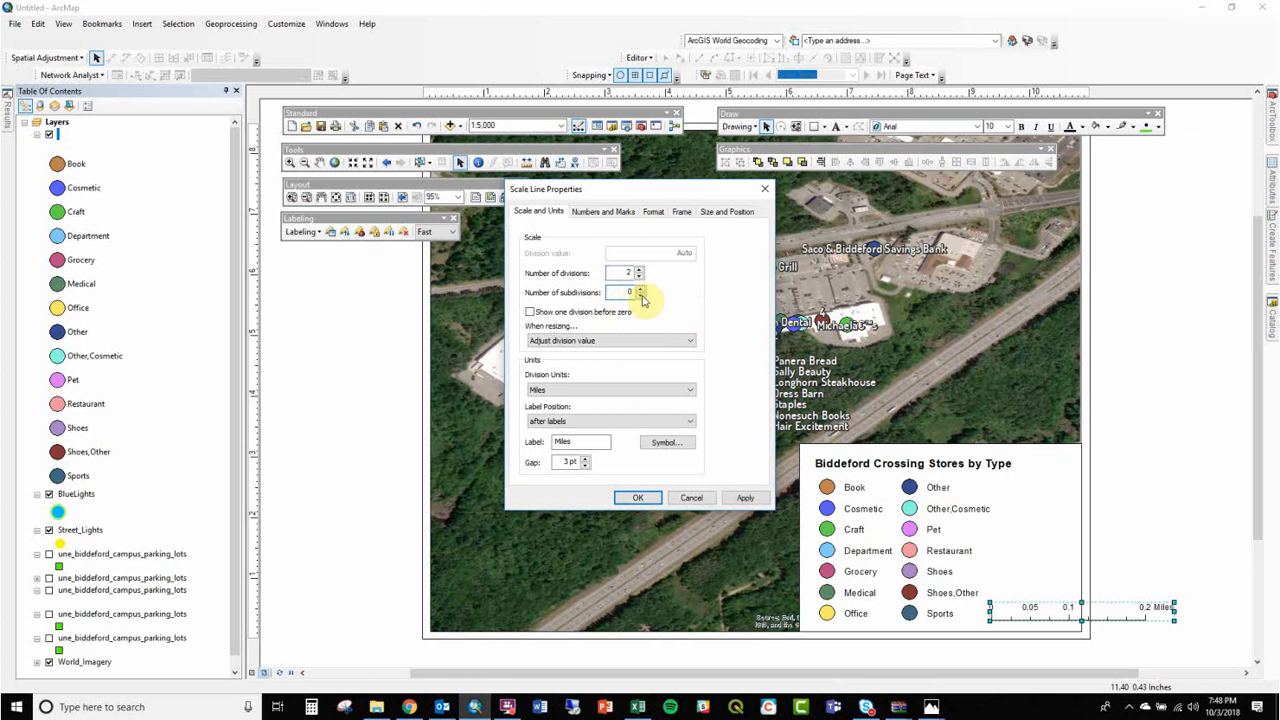
left_click(740, 497)
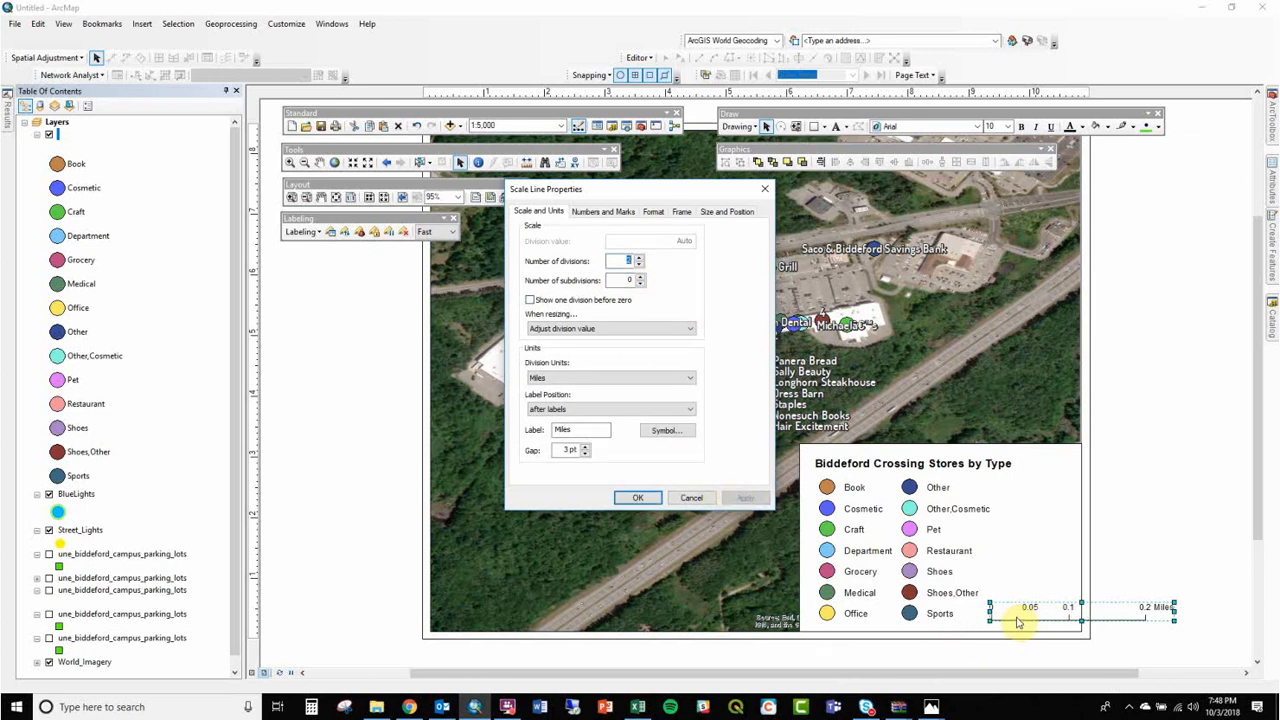
Step: Reduce the scale line to 1 division and move it out beside the page, to the right of the legend box
left_click(622, 261)
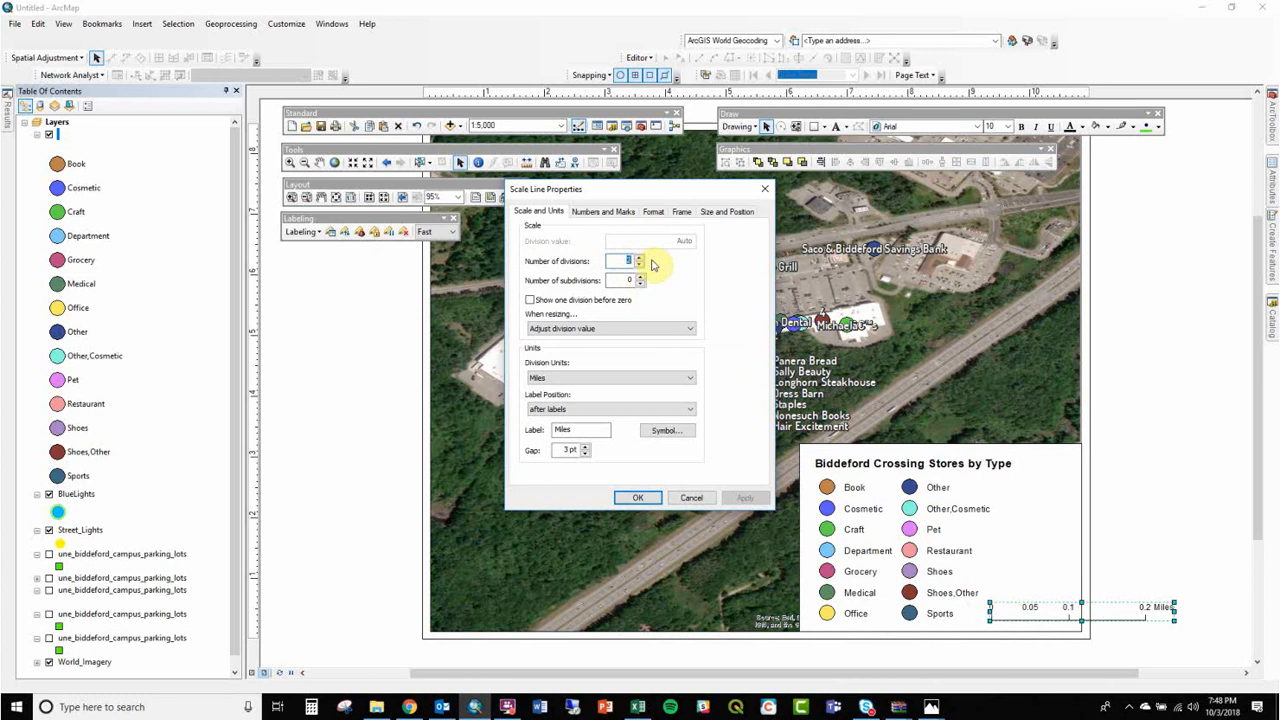
left_click(645, 498)
left_click_drag(1137, 630, 1171, 563)
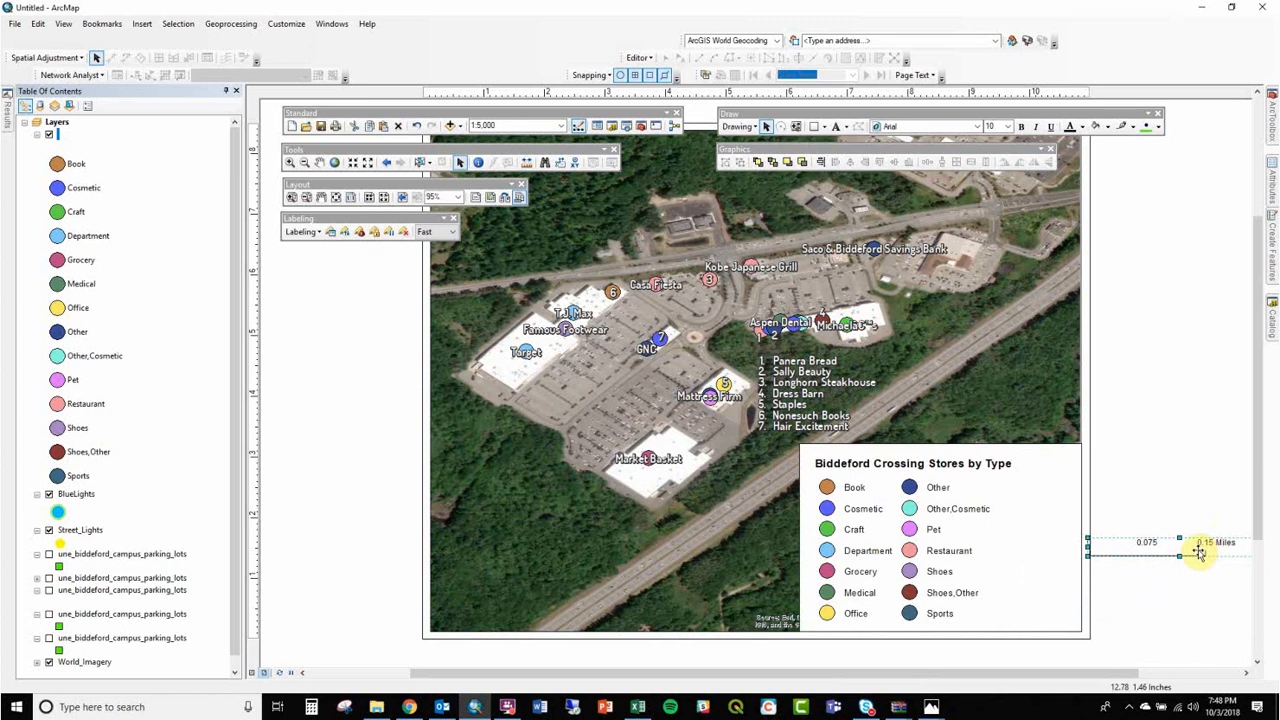
Step: Make the scale line adjust its width when resizing and set its division value to 0.1 miles
double_click(1177, 537)
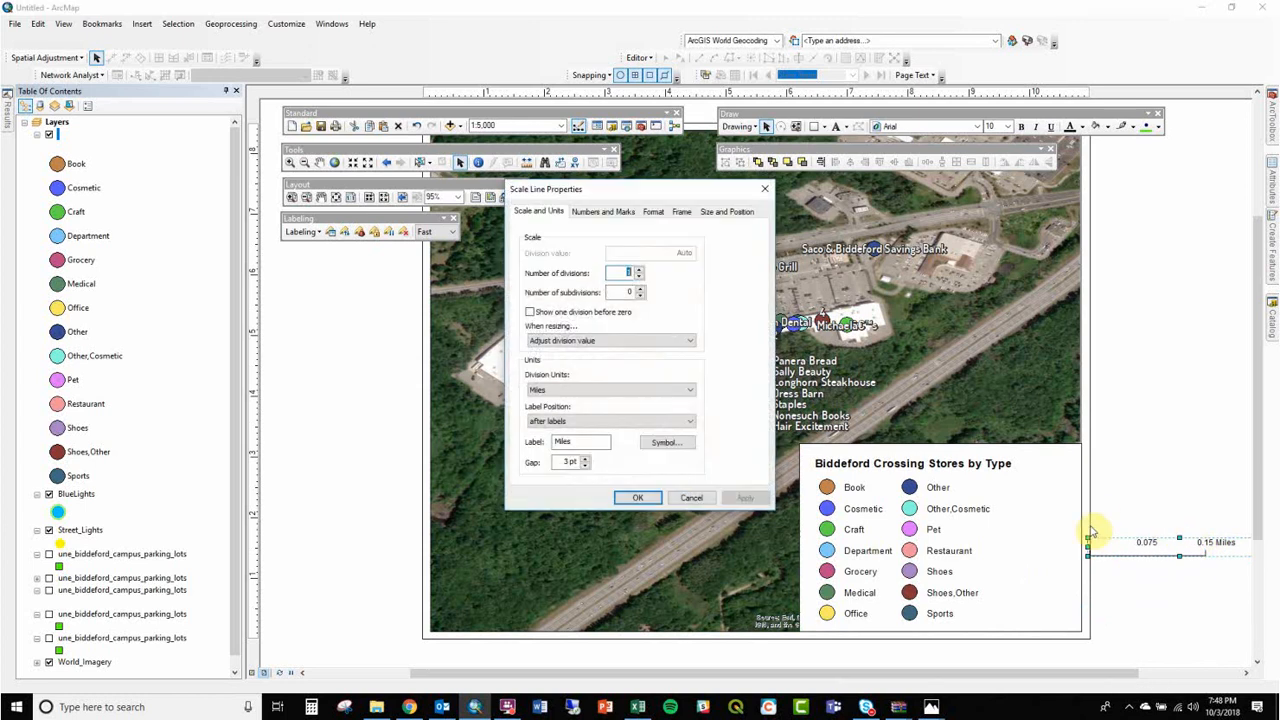
left_click(585, 341)
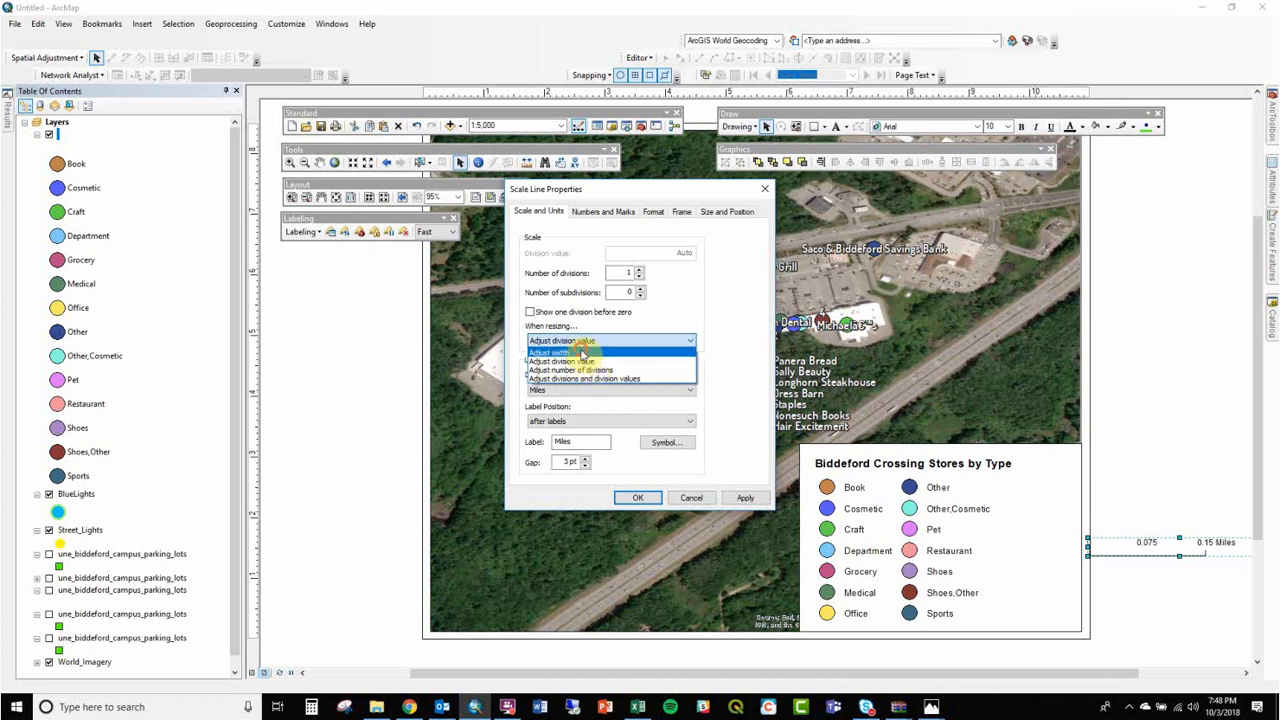
left_click(584, 352)
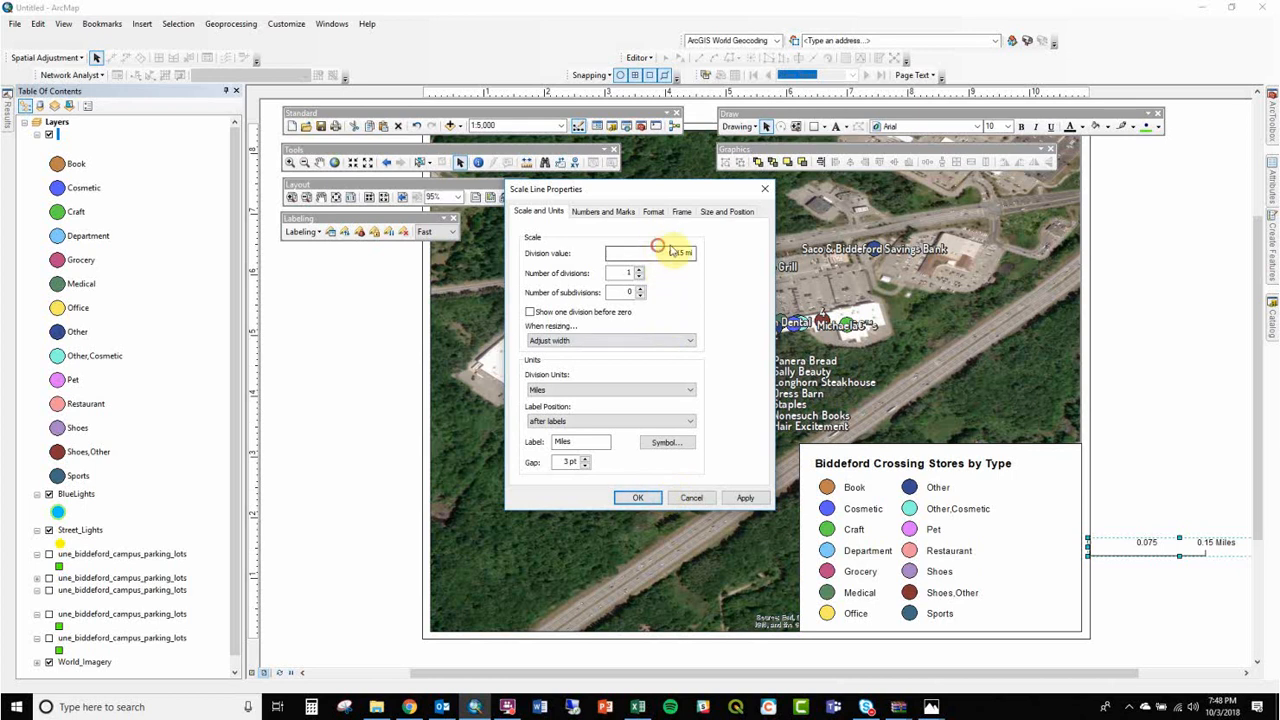
left_click_drag(665, 253, 720, 257)
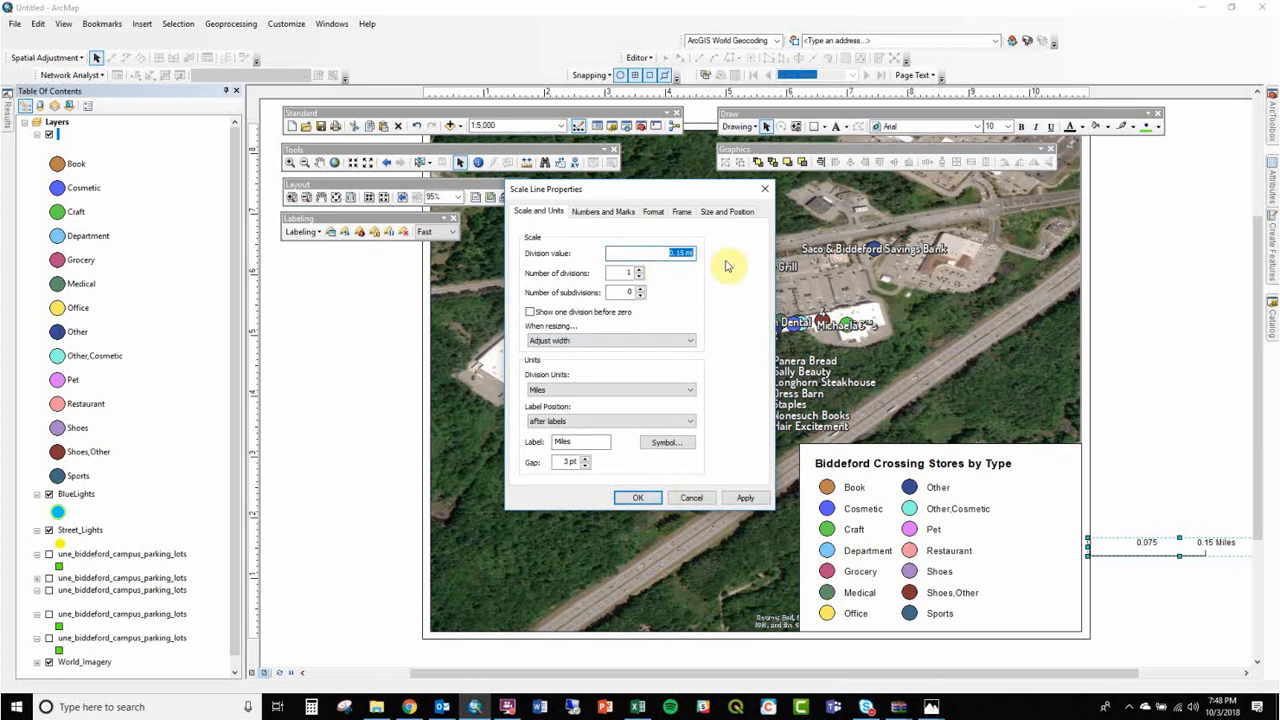
type("0.1")
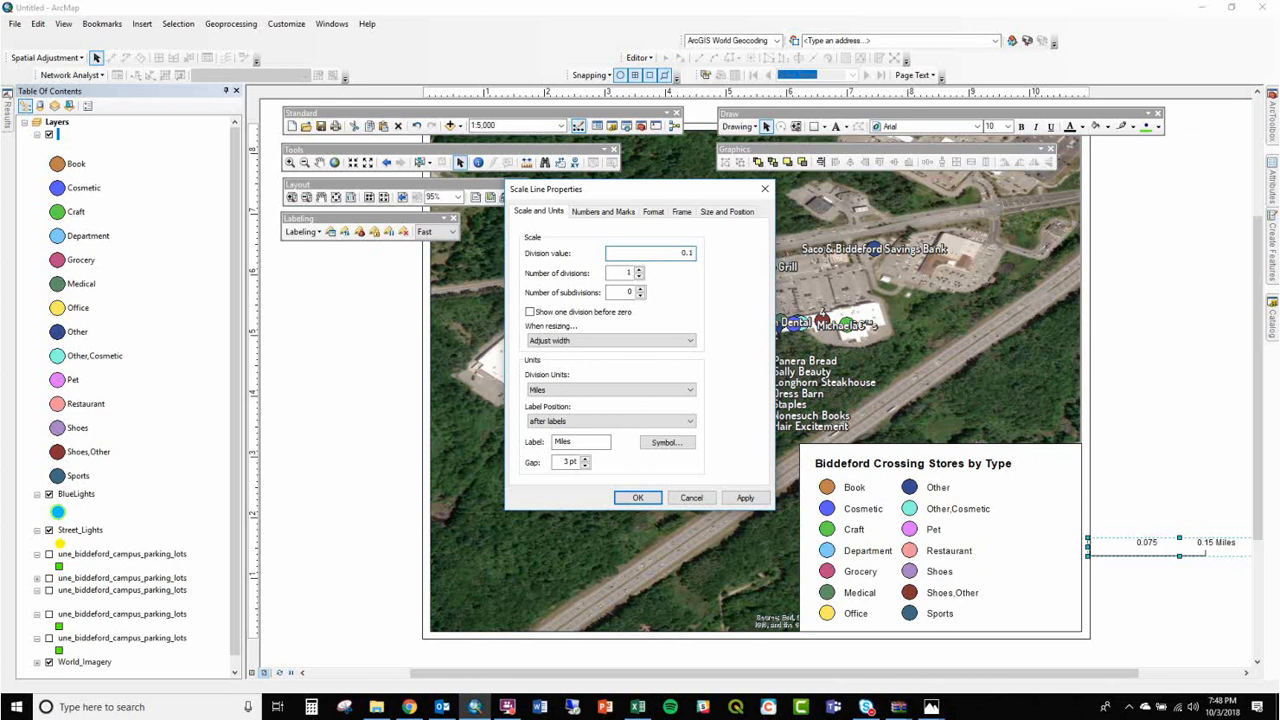
left_click(743, 498)
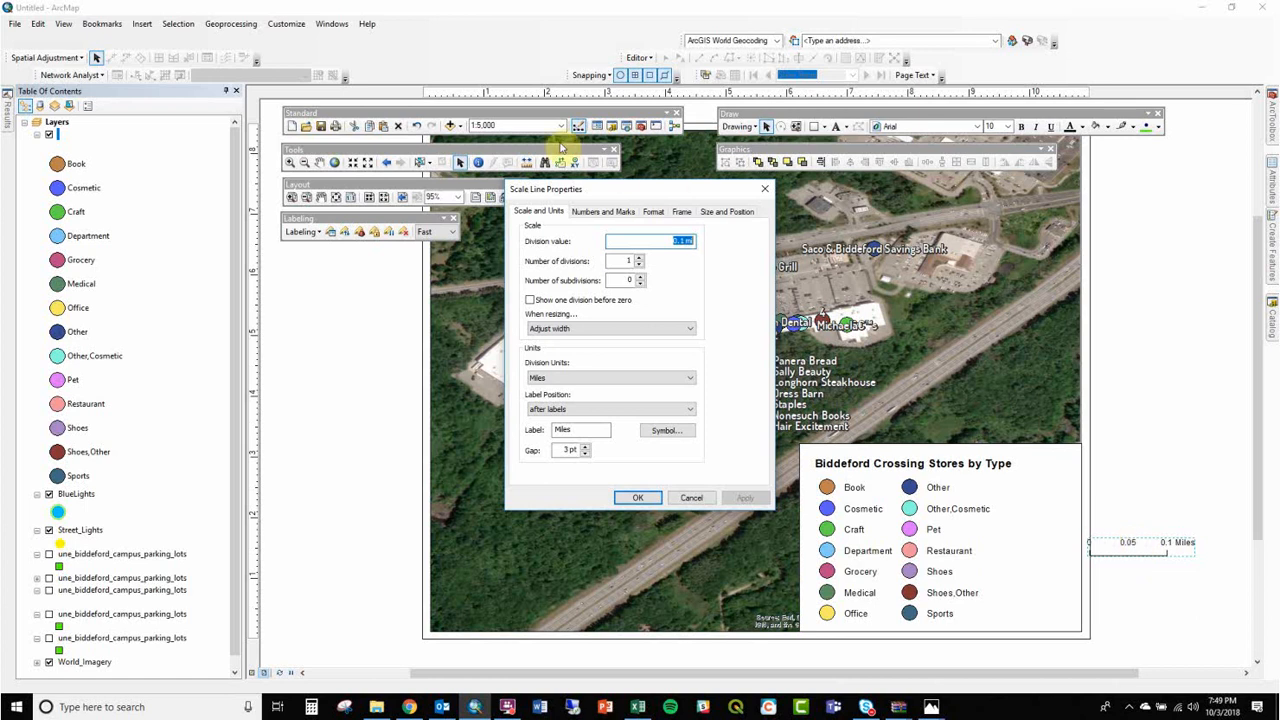
Step: Limit the scale line's numbers to divisions only
left_click(596, 216)
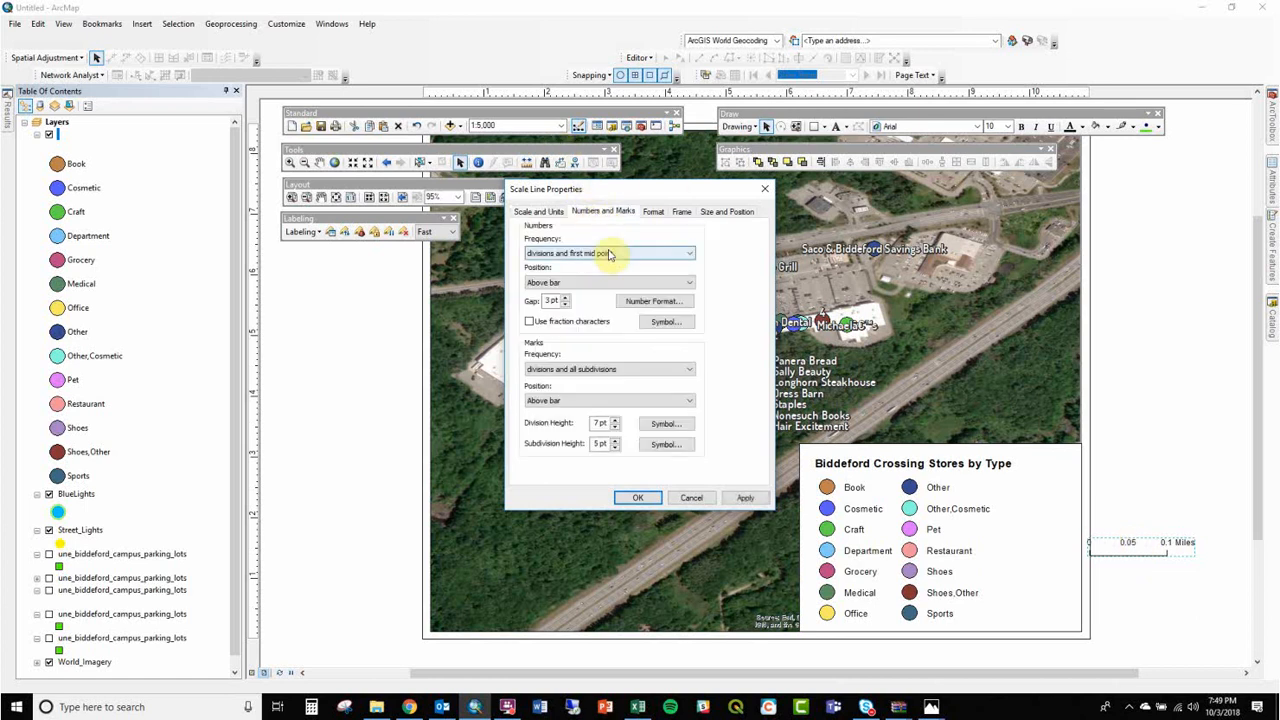
left_click(545, 254)
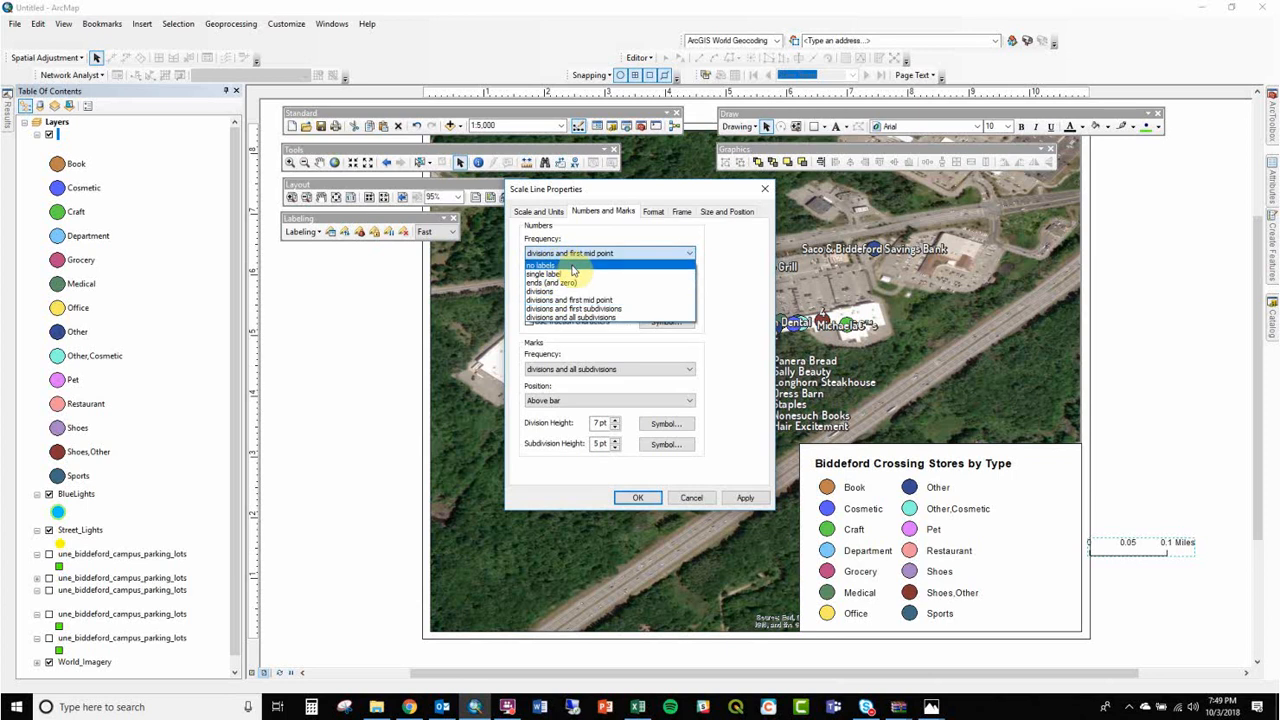
left_click(577, 292)
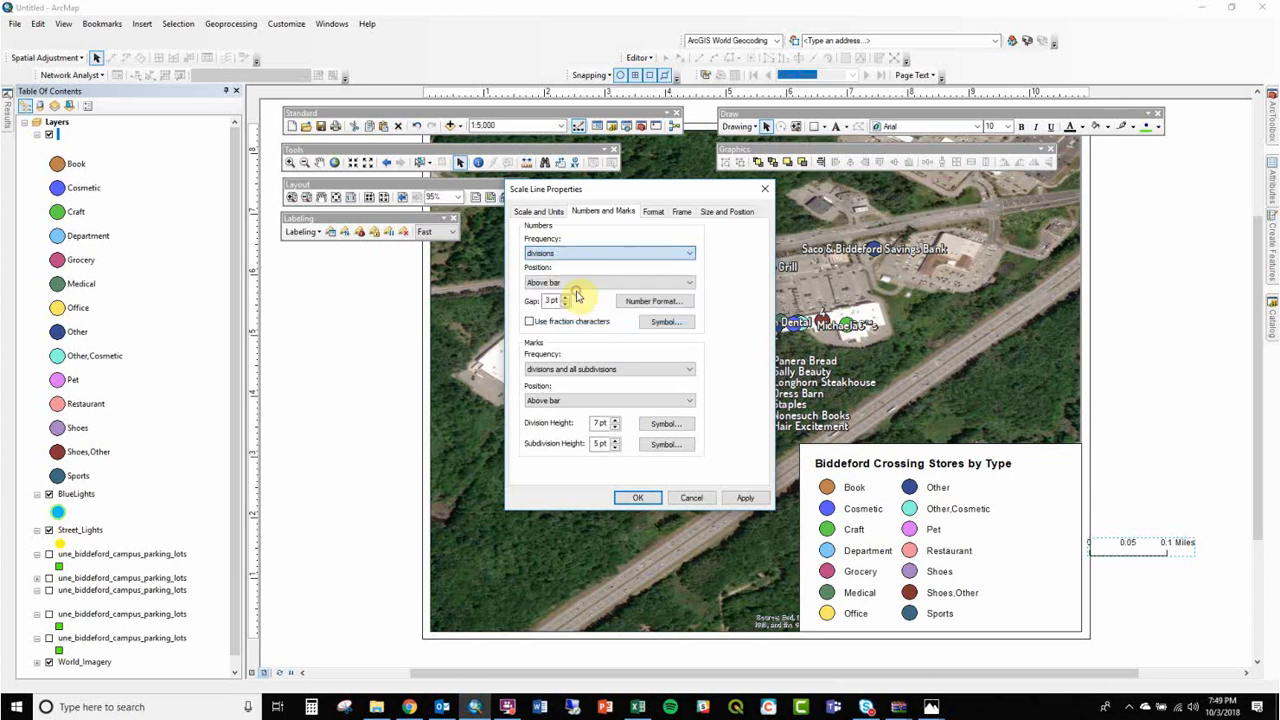
left_click(637, 497)
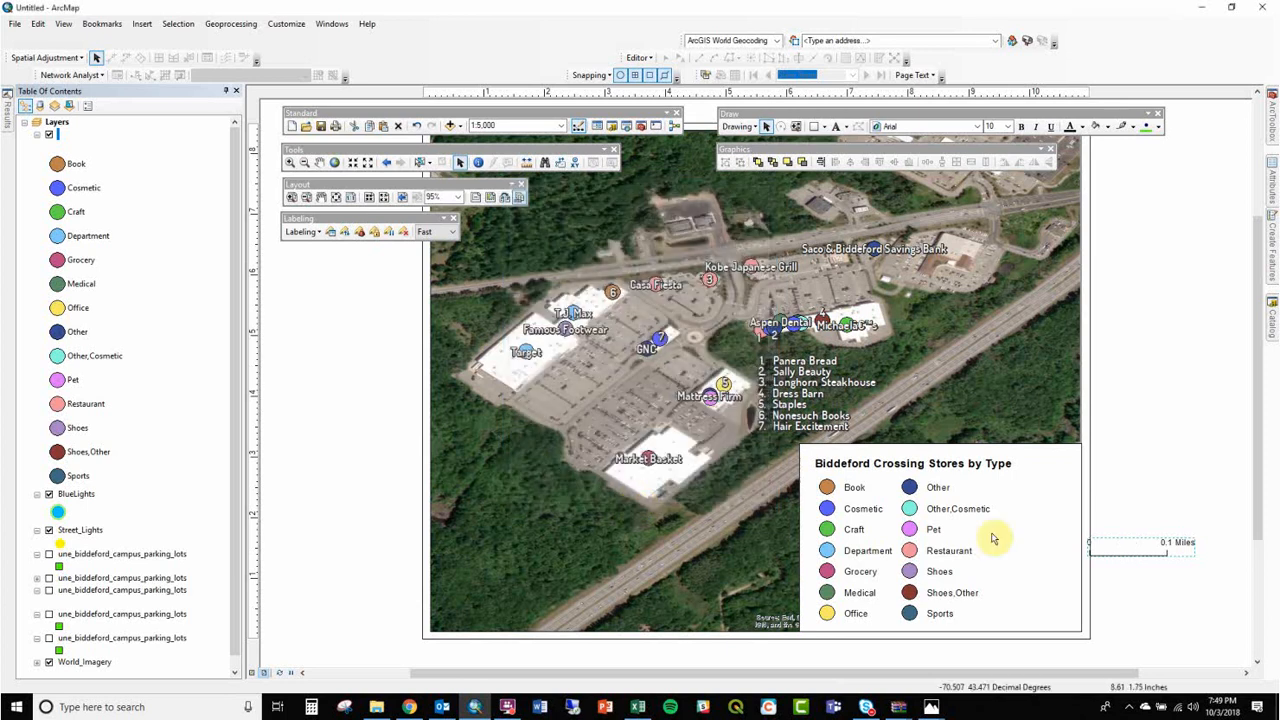
Step: Move the scale line into the lower-right corner of the legend box and shorten its unit label to "Mi"
left_click_drag(1151, 557, 1175, 587)
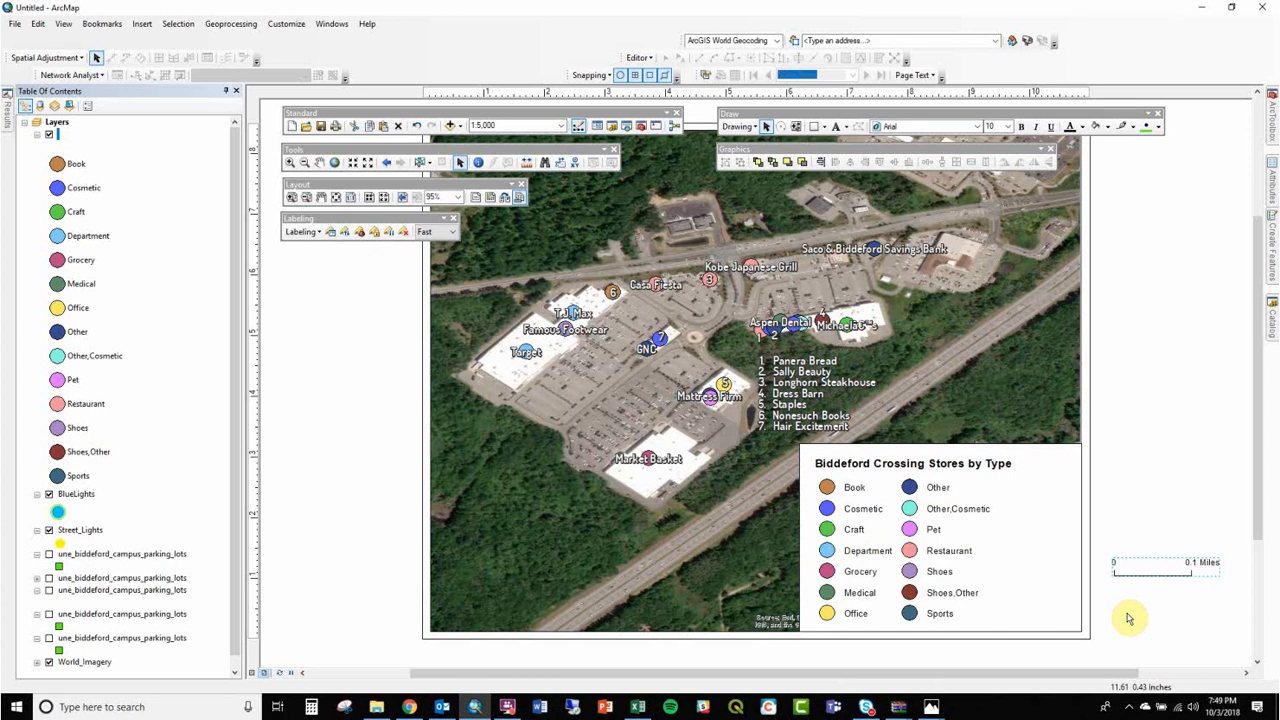
left_click_drag(1163, 566, 1059, 612)
double_click(1059, 612)
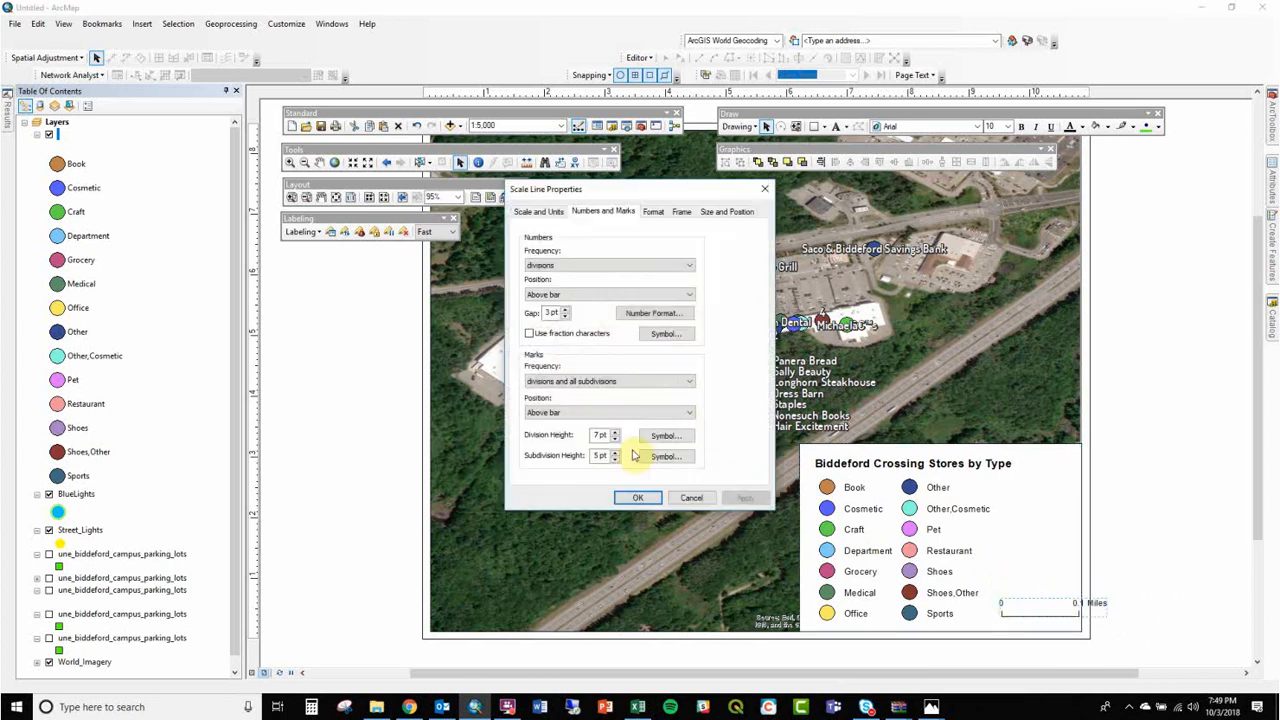
left_click(538, 211)
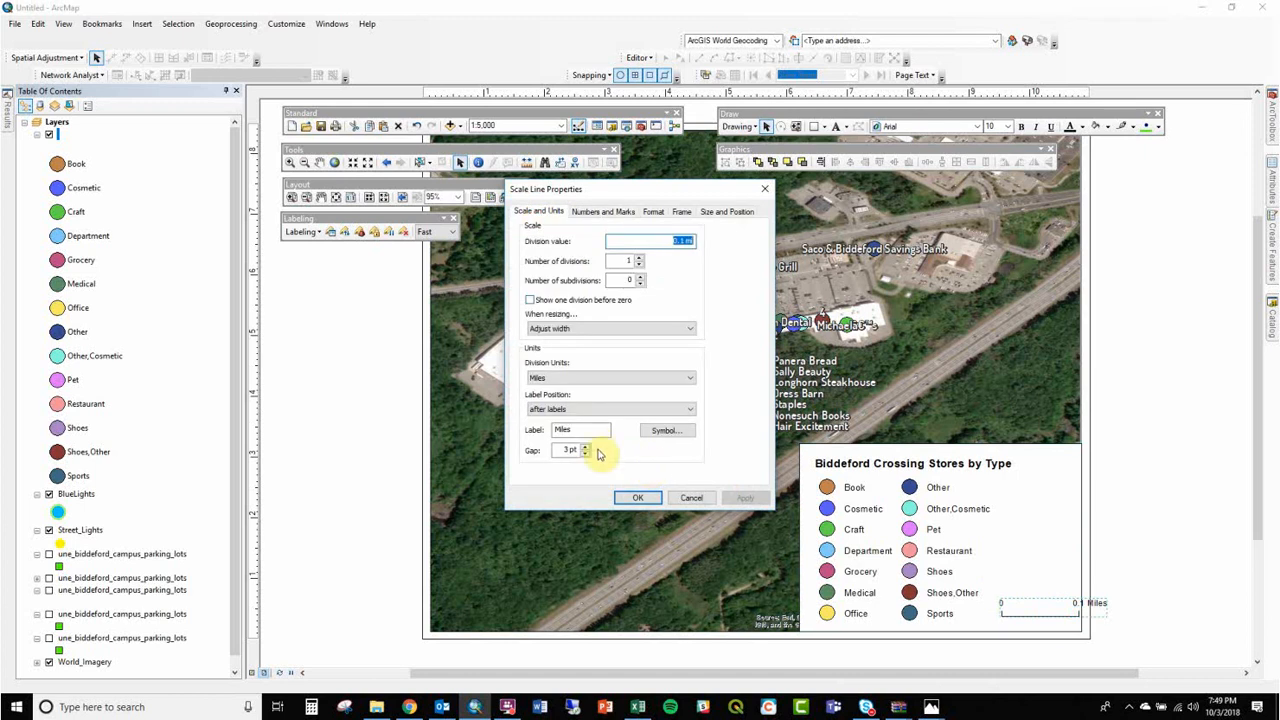
left_click(604, 433)
key("BackSpace")
key("BackSpace")
key("BackSpace")
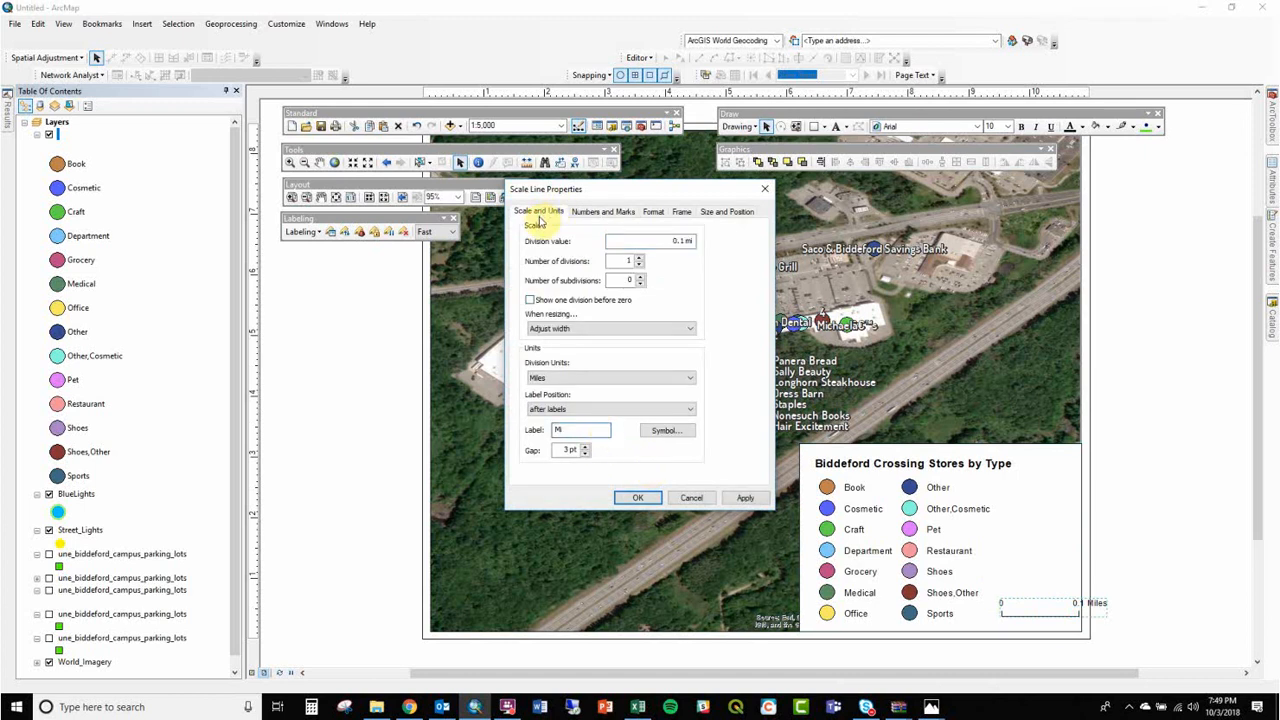
left_click(745, 497)
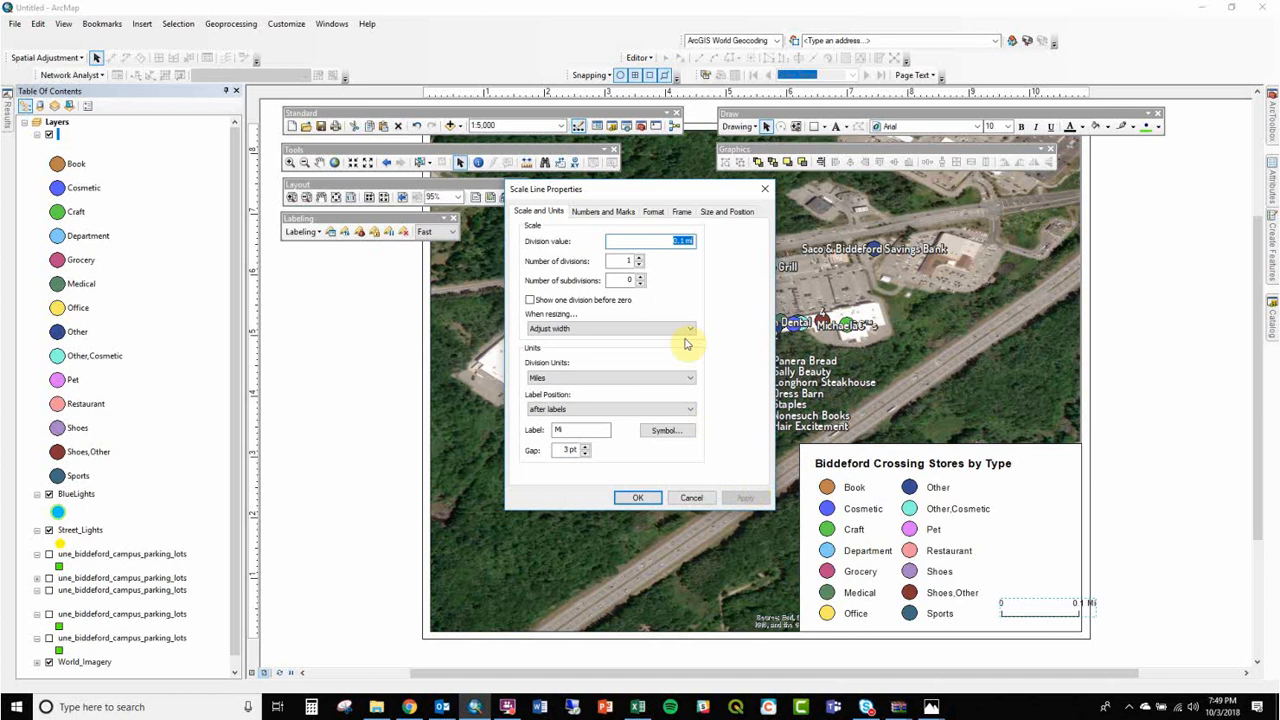
Step: Set the scale line's division value to 0.05 miles and nudge it closer to the legend box's right edge
type("0.05")
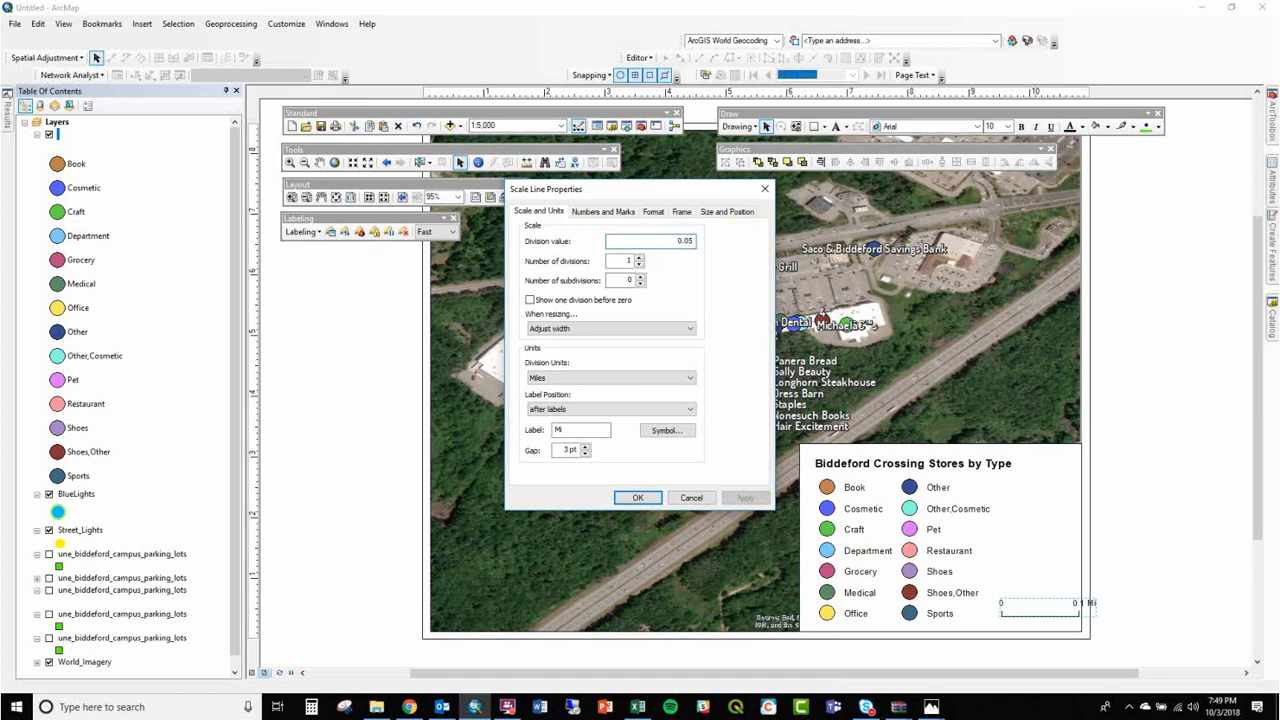
key("Return")
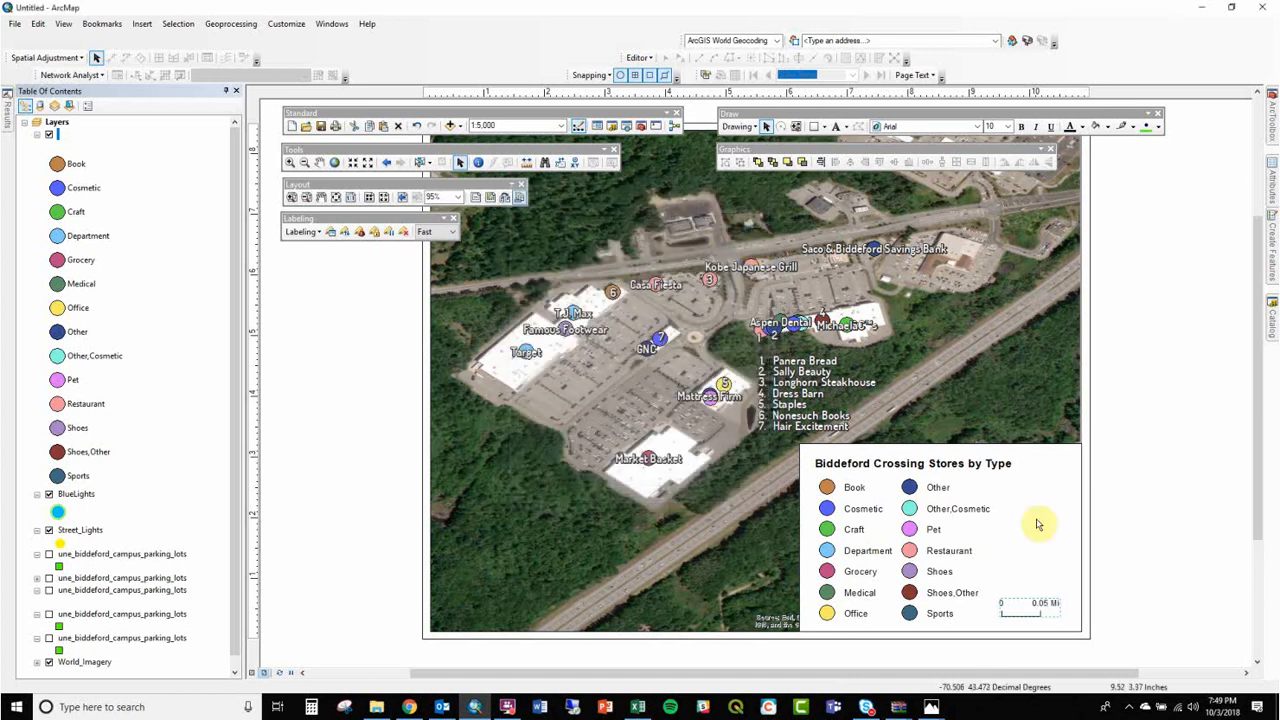
left_click(1171, 600)
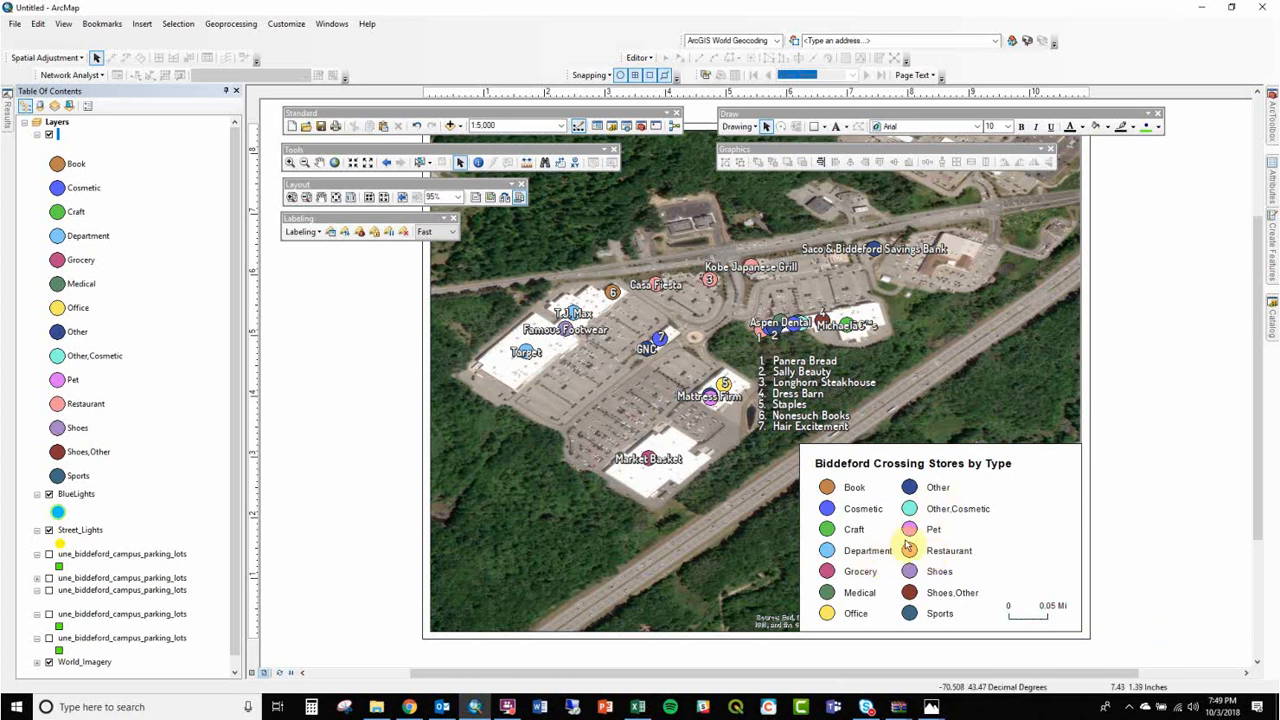
left_click(142, 24)
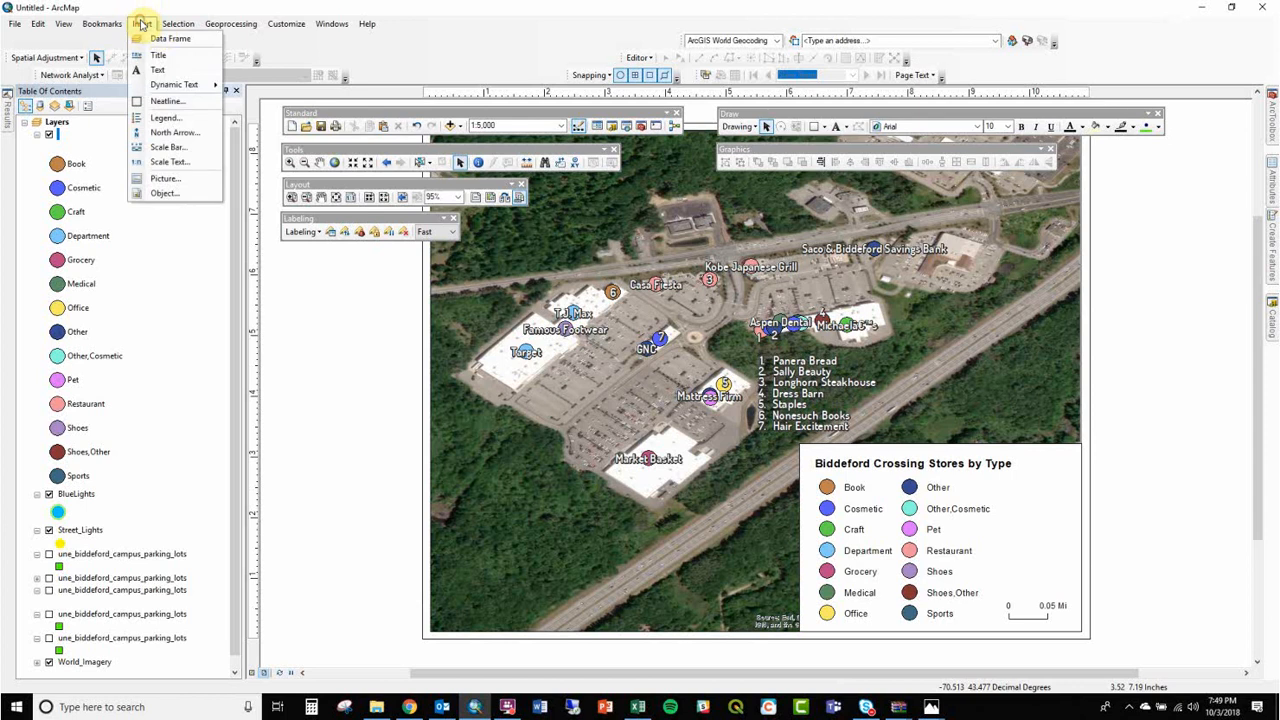
left_click(170, 119)
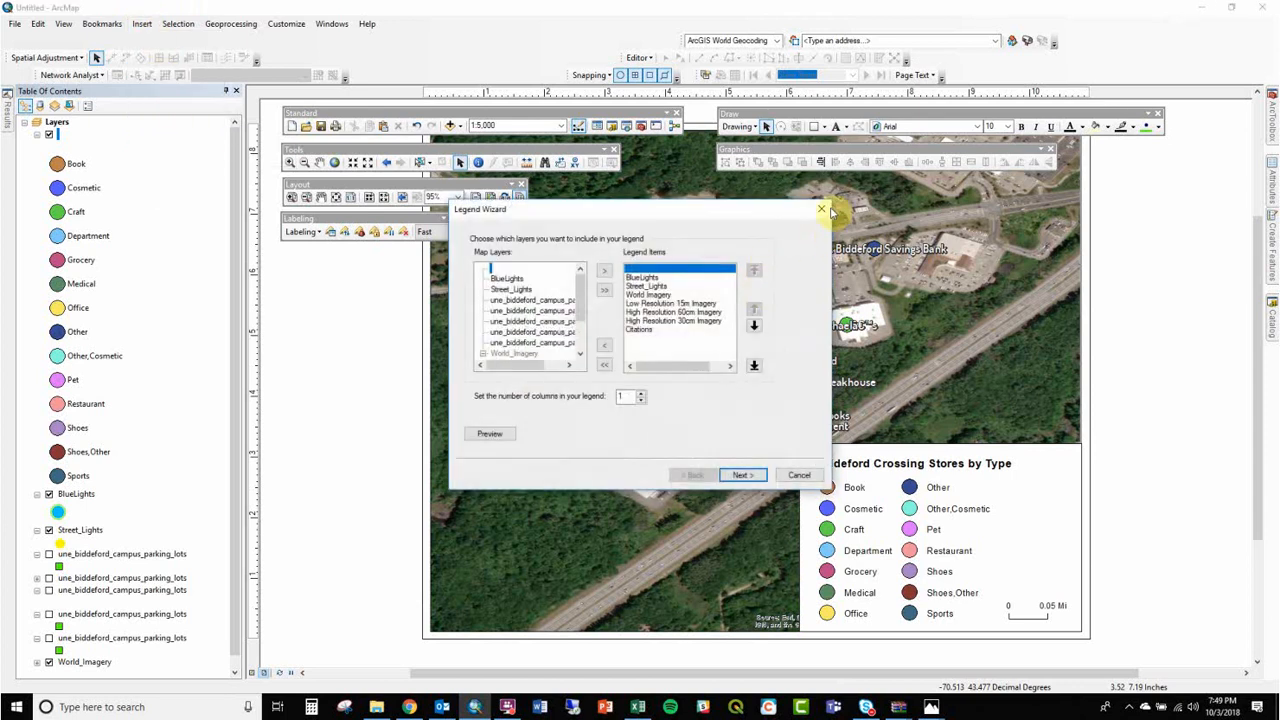
left_click(822, 210)
left_click(142, 24)
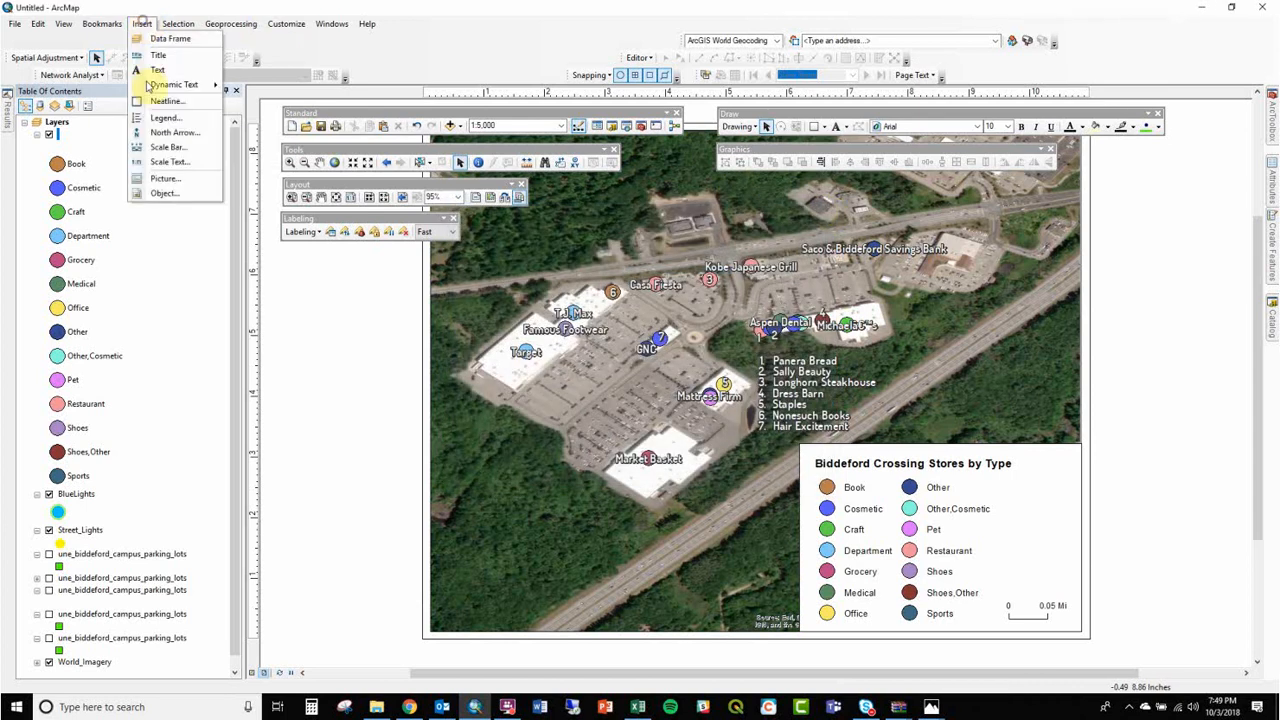
left_click(188, 147)
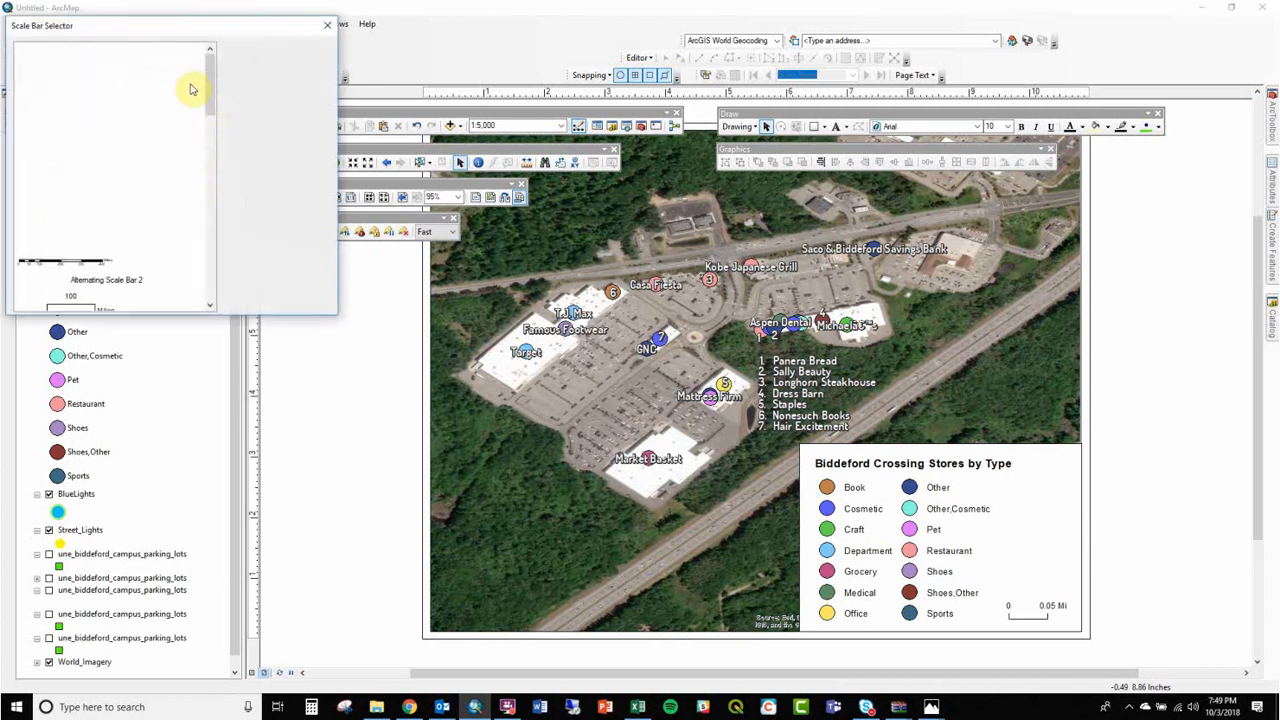
left_click(327, 25)
left_click(142, 24)
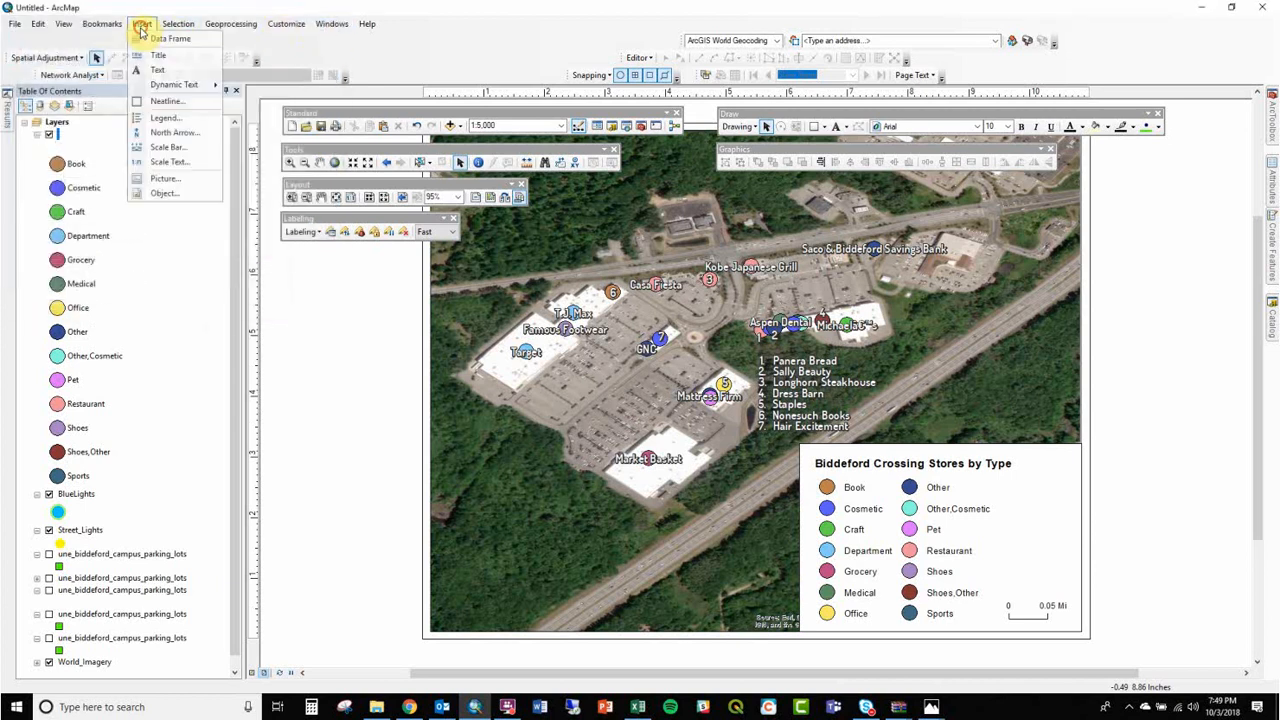
left_click(165, 132)
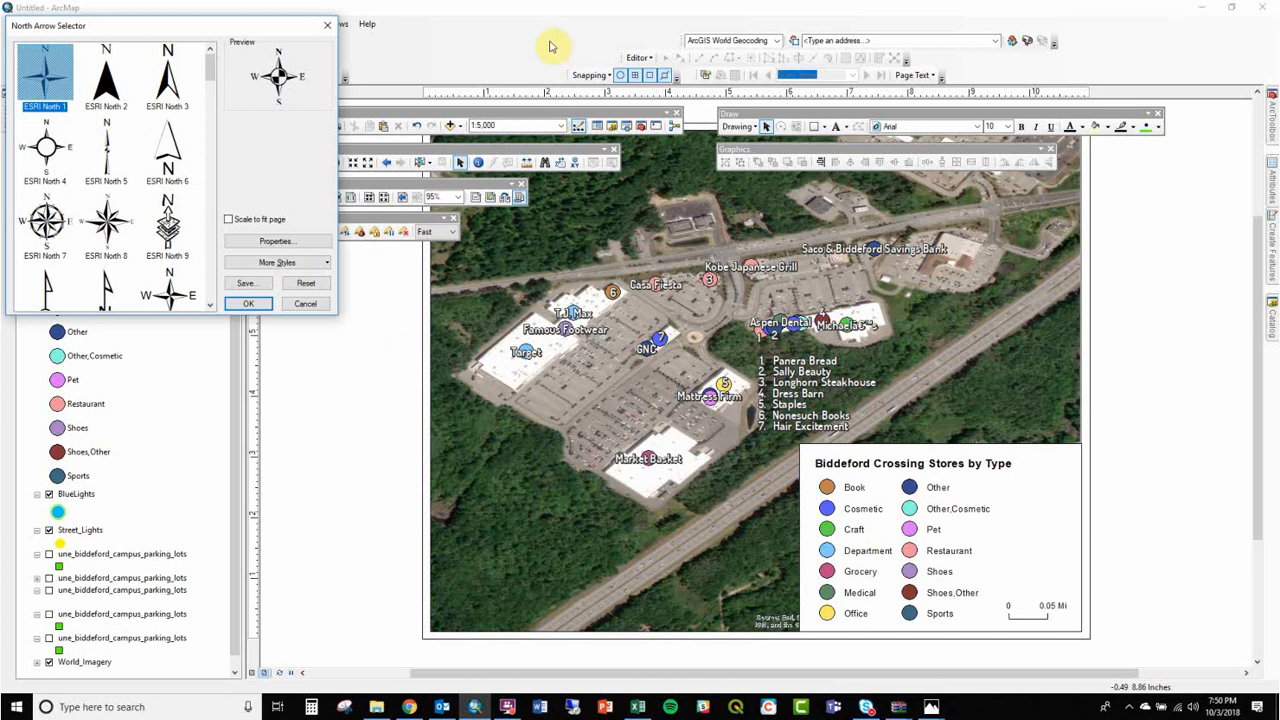
left_click(327, 25)
Step: Show the Data Frame Tools toolbar and place it directly below the Labeling toolbar
right_click(512, 55)
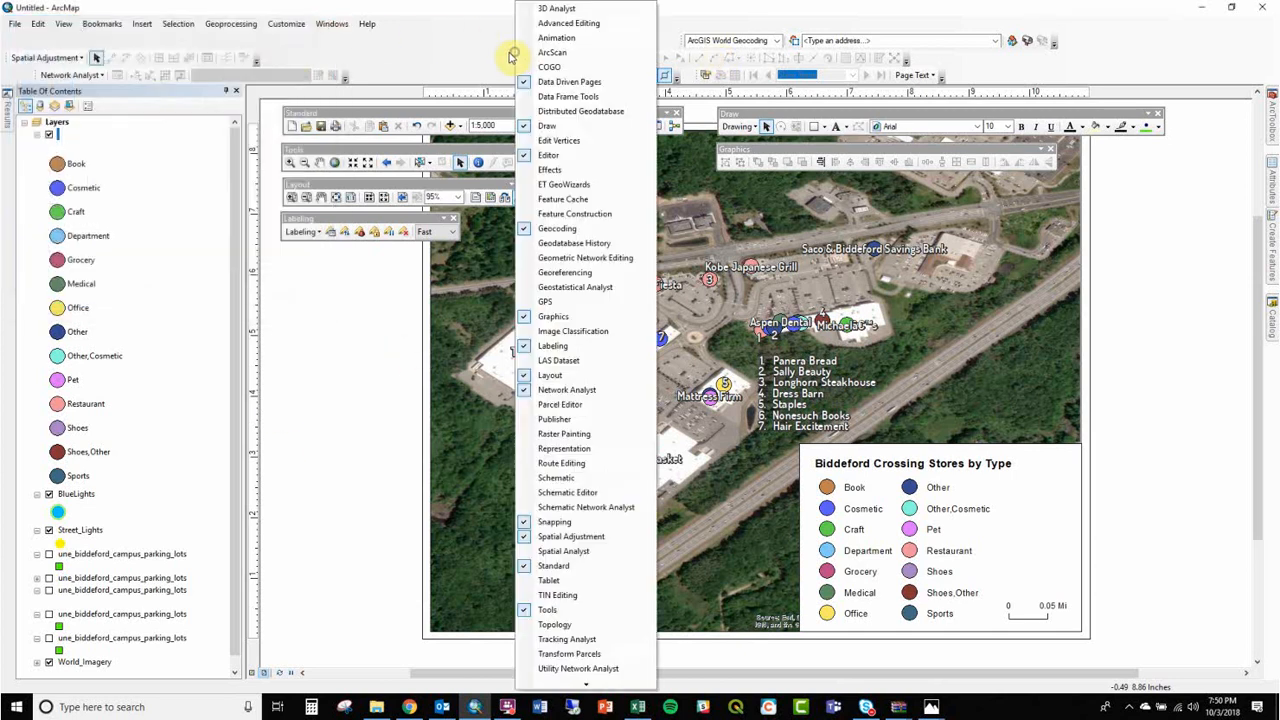
left_click(566, 96)
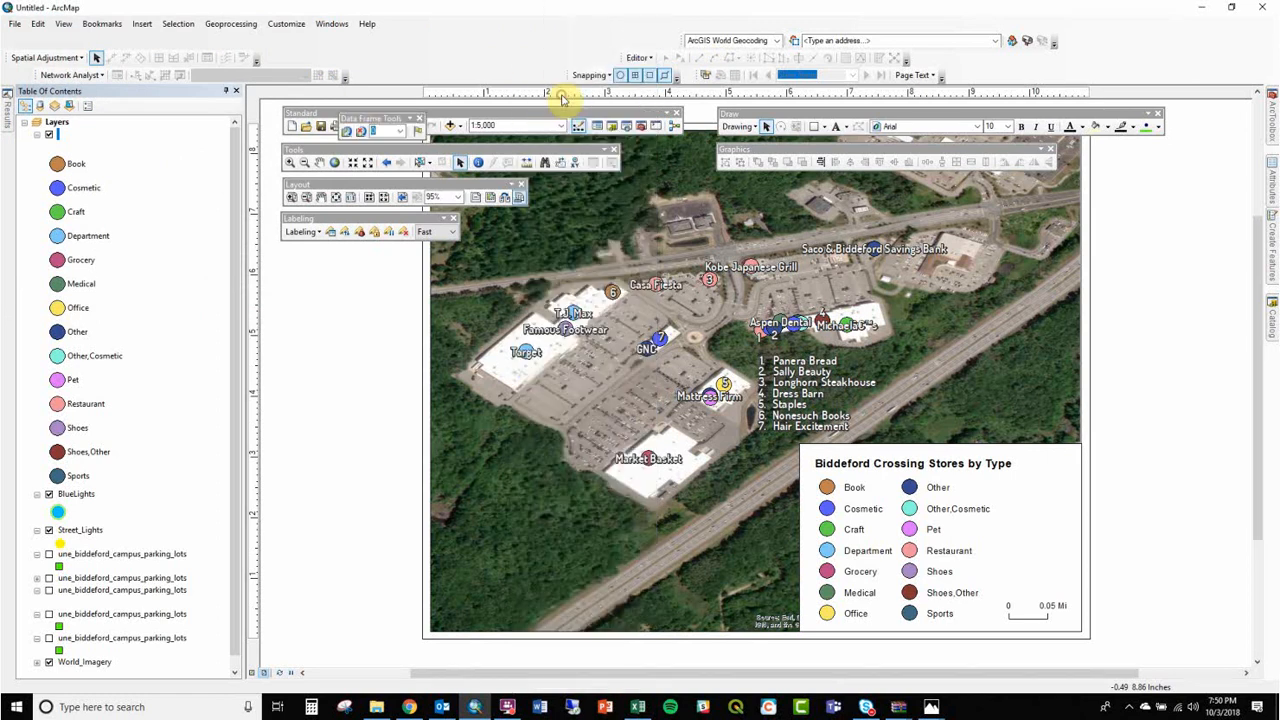
left_click_drag(395, 124, 316, 257)
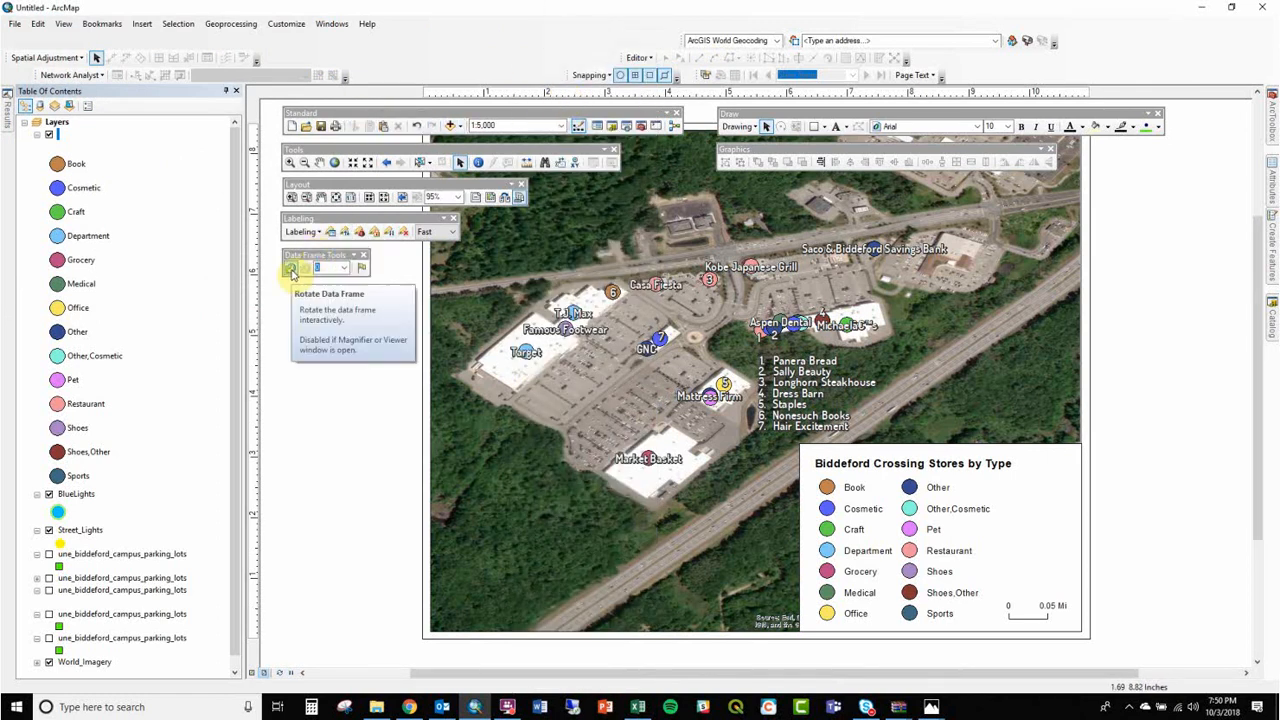
Step: Rotate the data frame freehand to about 70.92 degrees
left_click(291, 269)
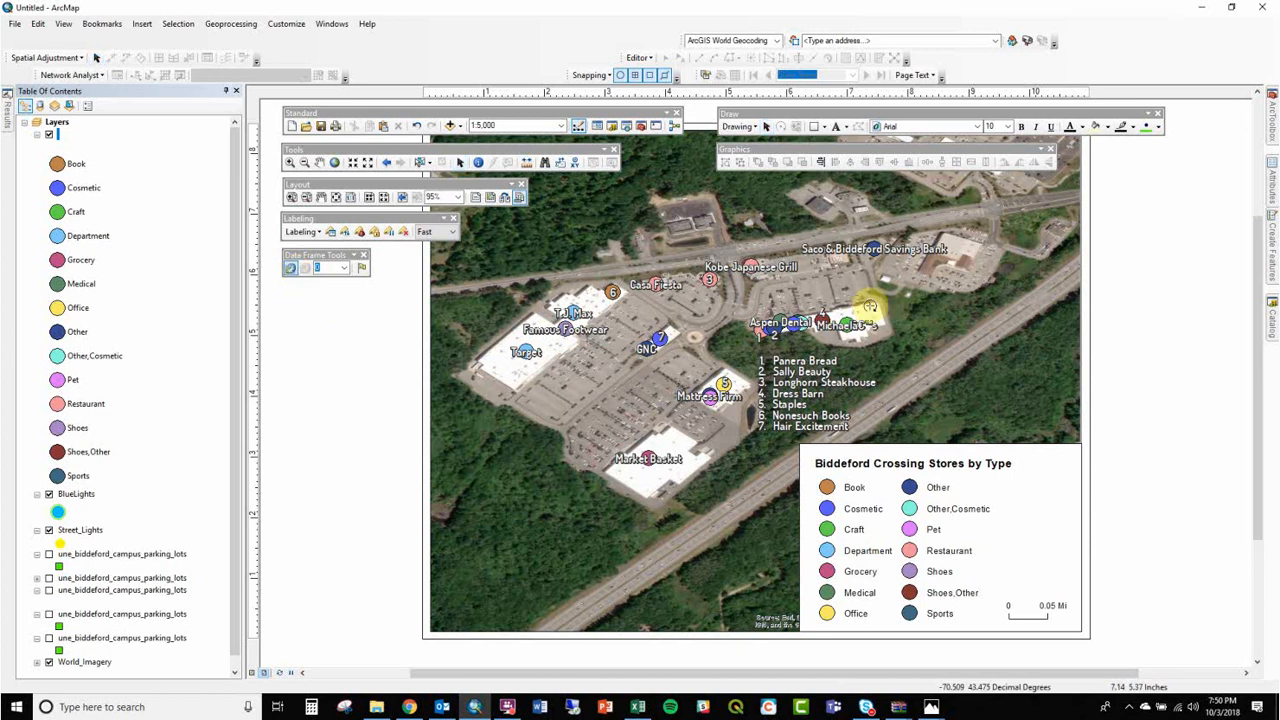
left_click_drag(940, 312, 751, 250)
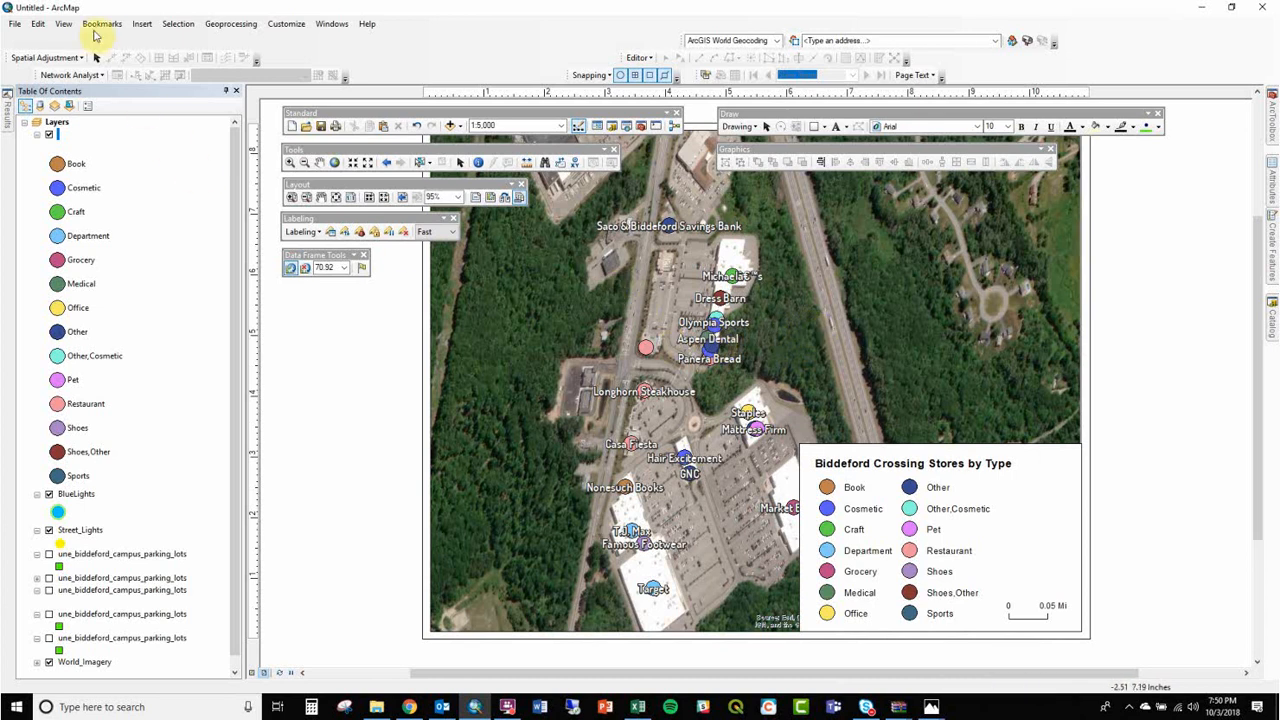
Step: Insert an ESRI North 2 north arrow, enlarge it and place it in the legend box above the scale line
left_click(144, 23)
left_click(187, 138)
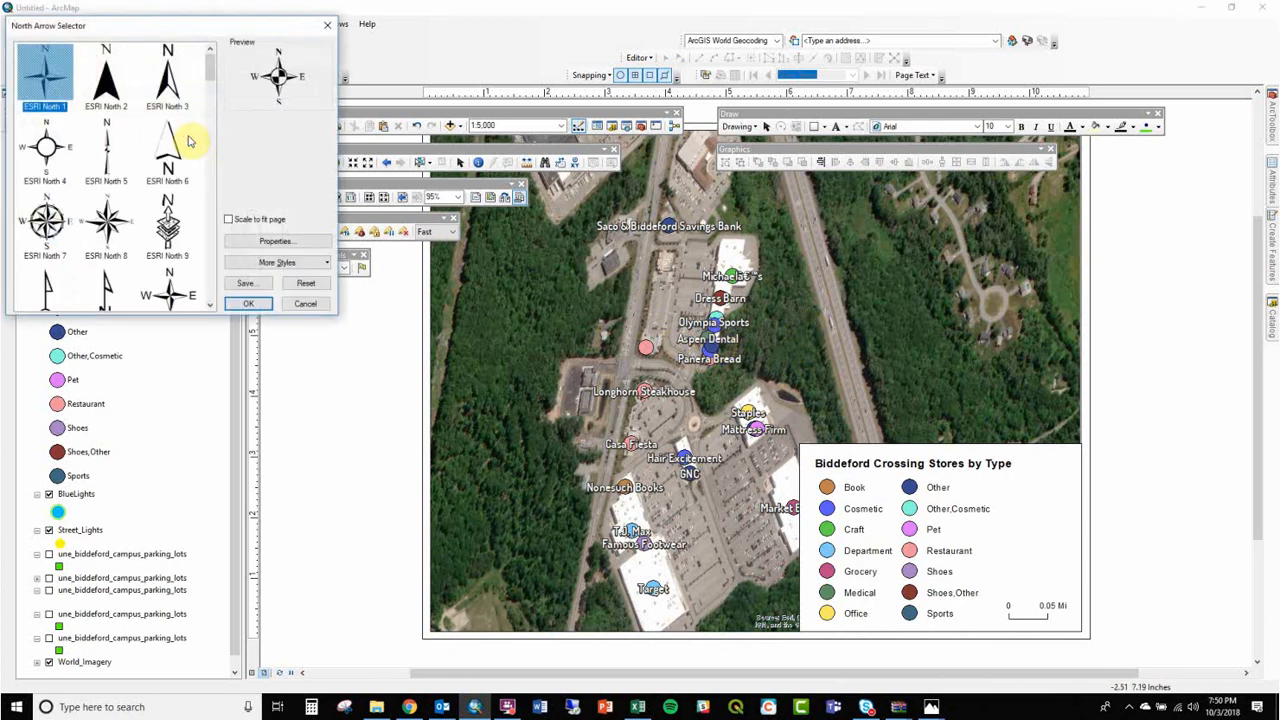
double_click(107, 88)
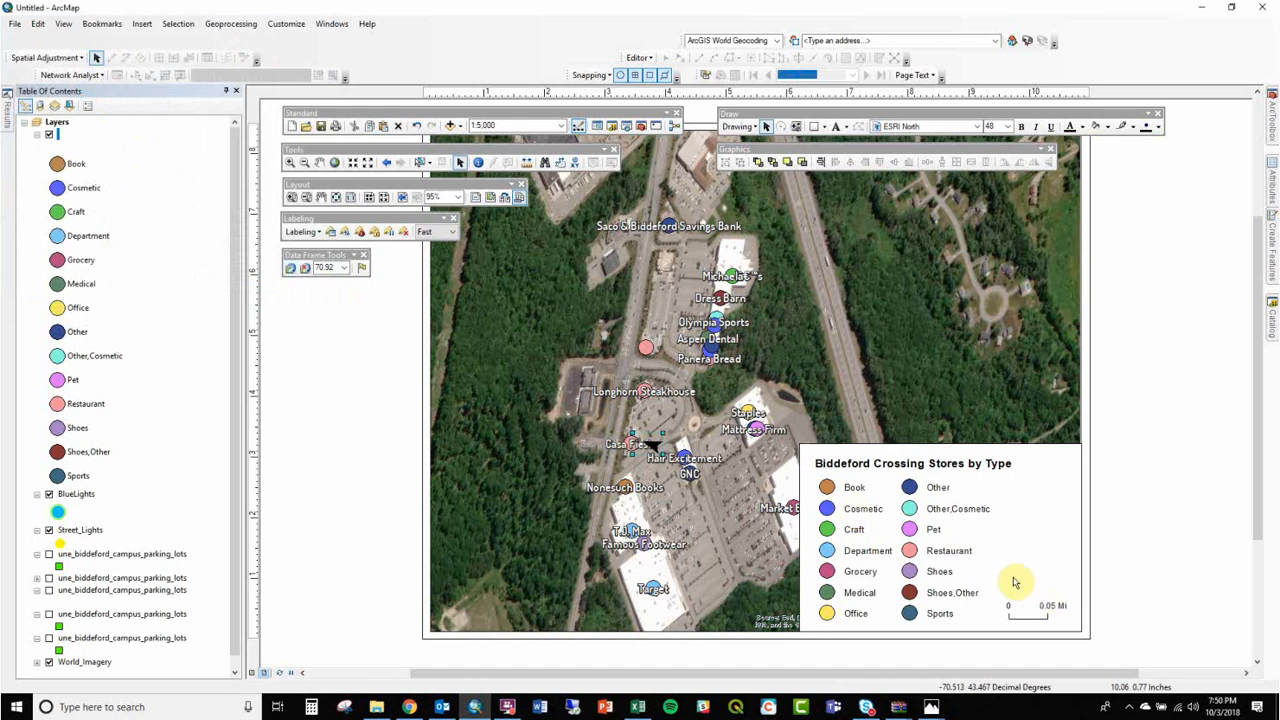
left_click_drag(653, 445, 1044, 551)
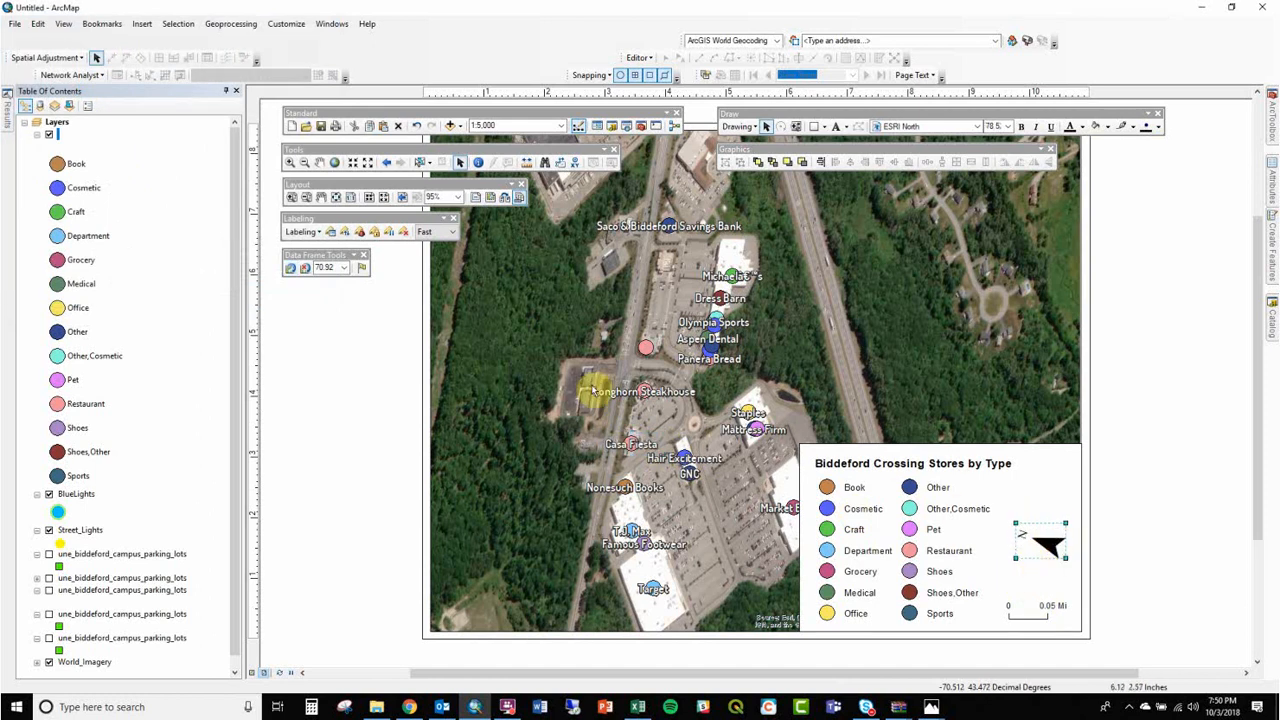
Step: Clear the data frame rotation, then shrink the north arrow slightly and move it down closer to the scale line
left_click(305, 269)
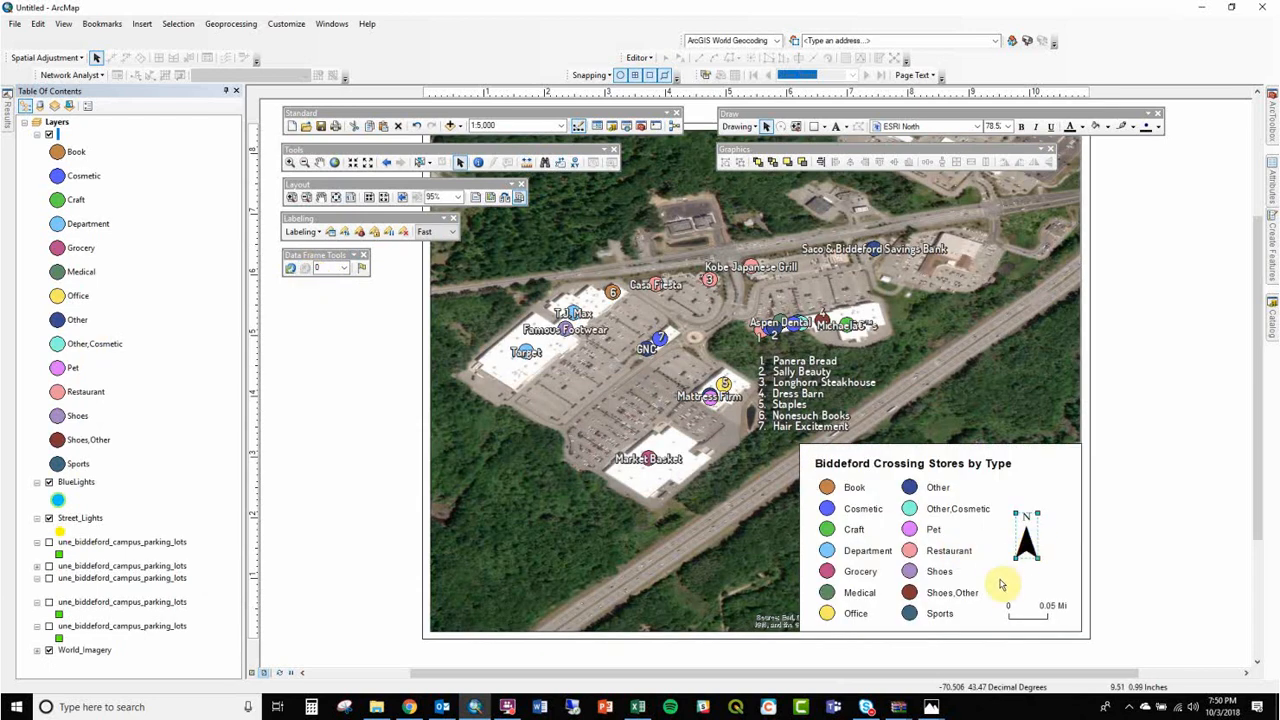
left_click_drag(1027, 544, 1031, 572)
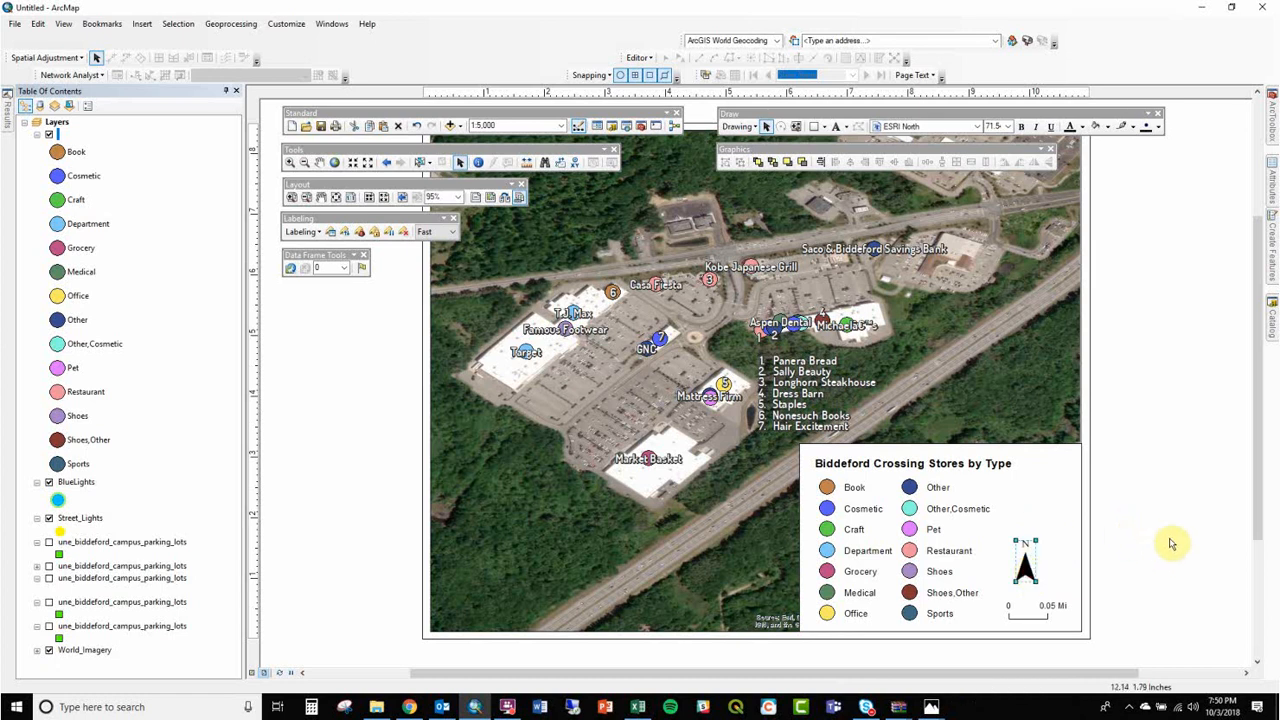
left_click(1168, 528)
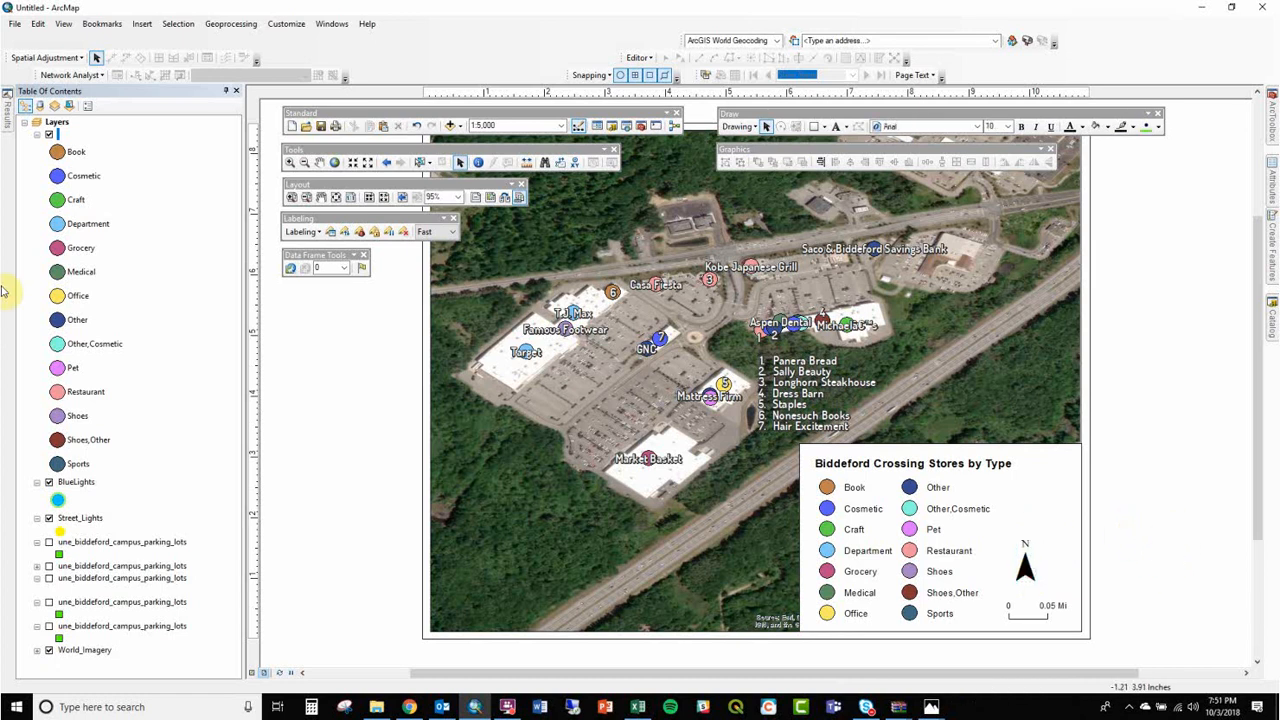
Step: Insert the current date as dynamic text and place it just above the north arrow in the legend box
left_click(124, 25)
mouse_move(142, 23)
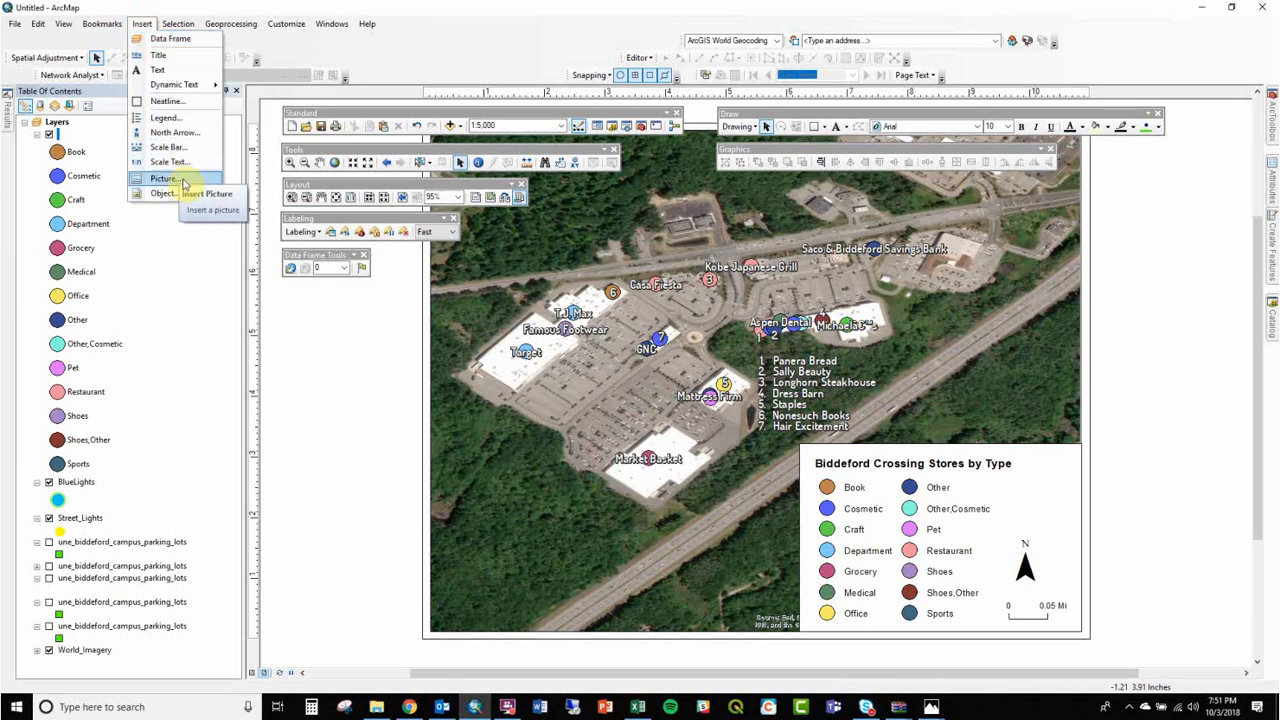
mouse_move(208, 88)
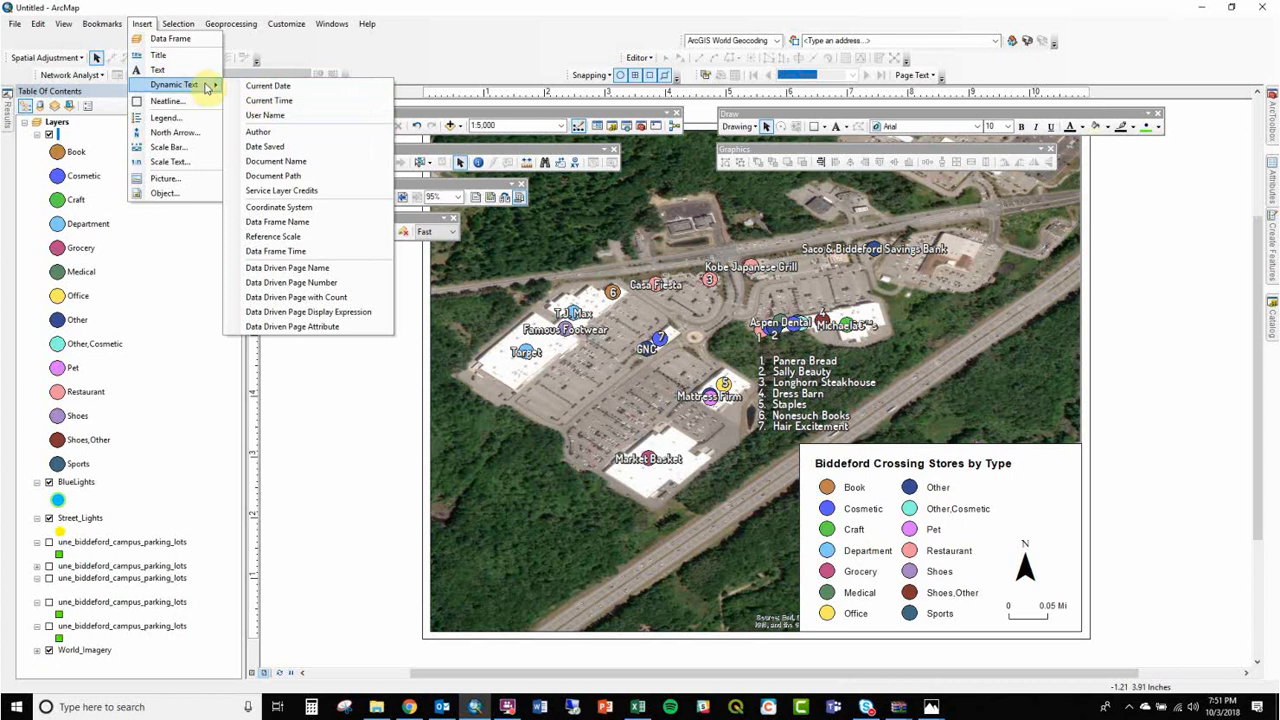
left_click(268, 86)
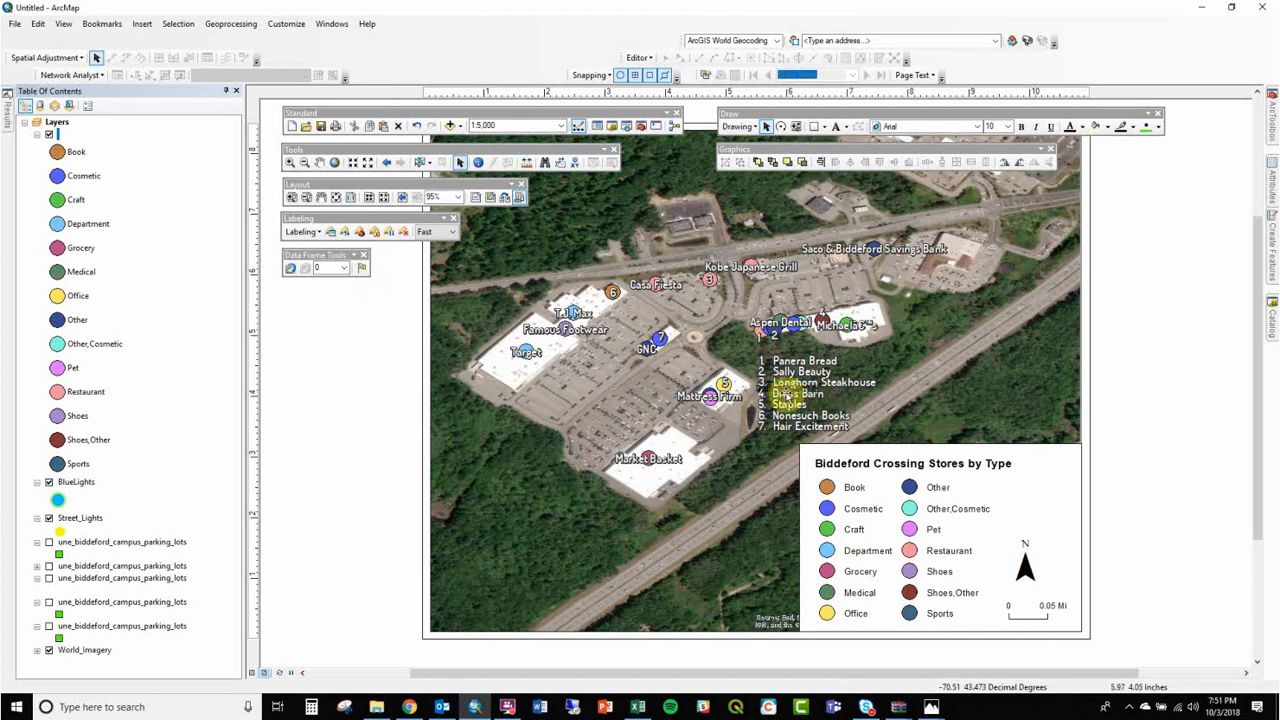
left_click_drag(786, 393, 1026, 536)
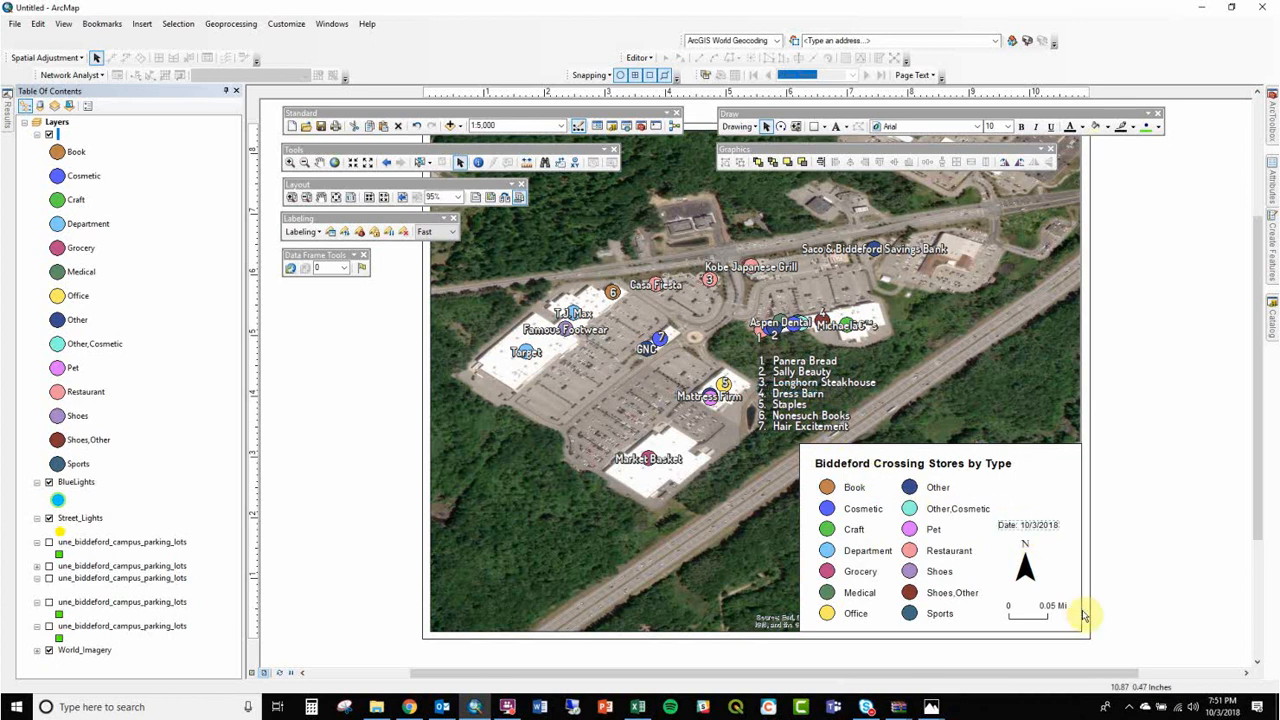
left_click(140, 23)
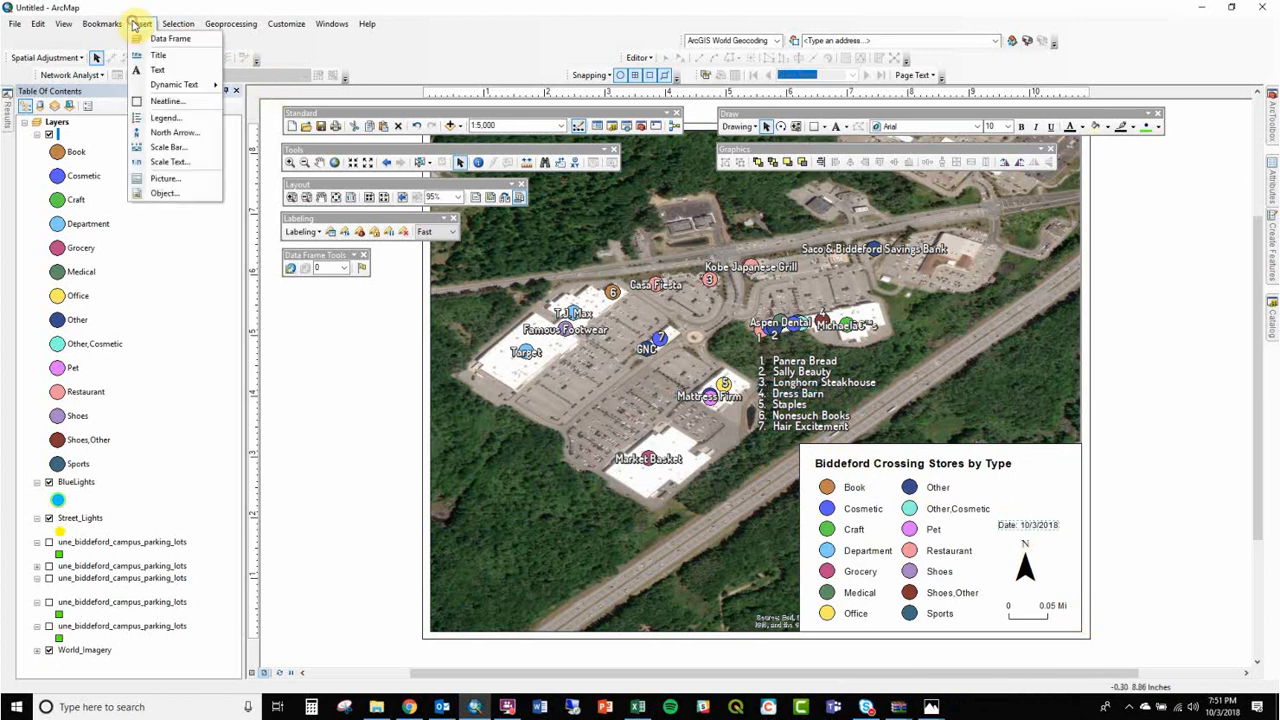
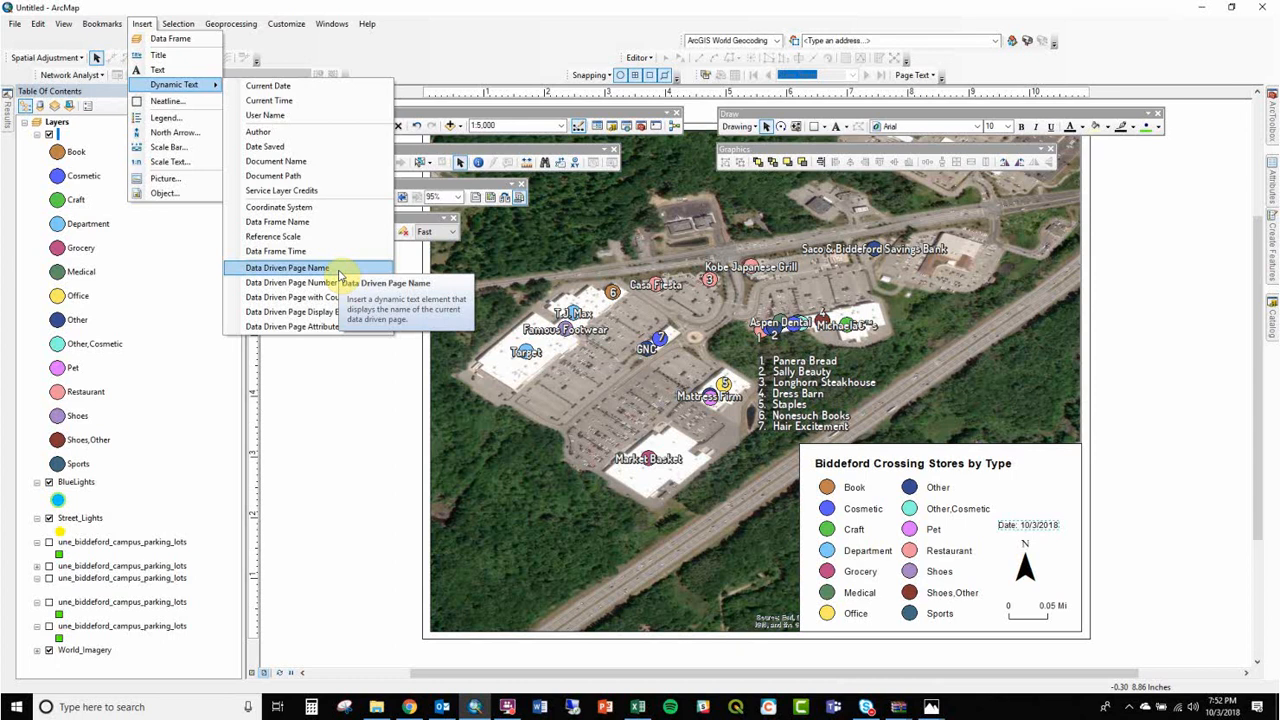
left_click(287, 23)
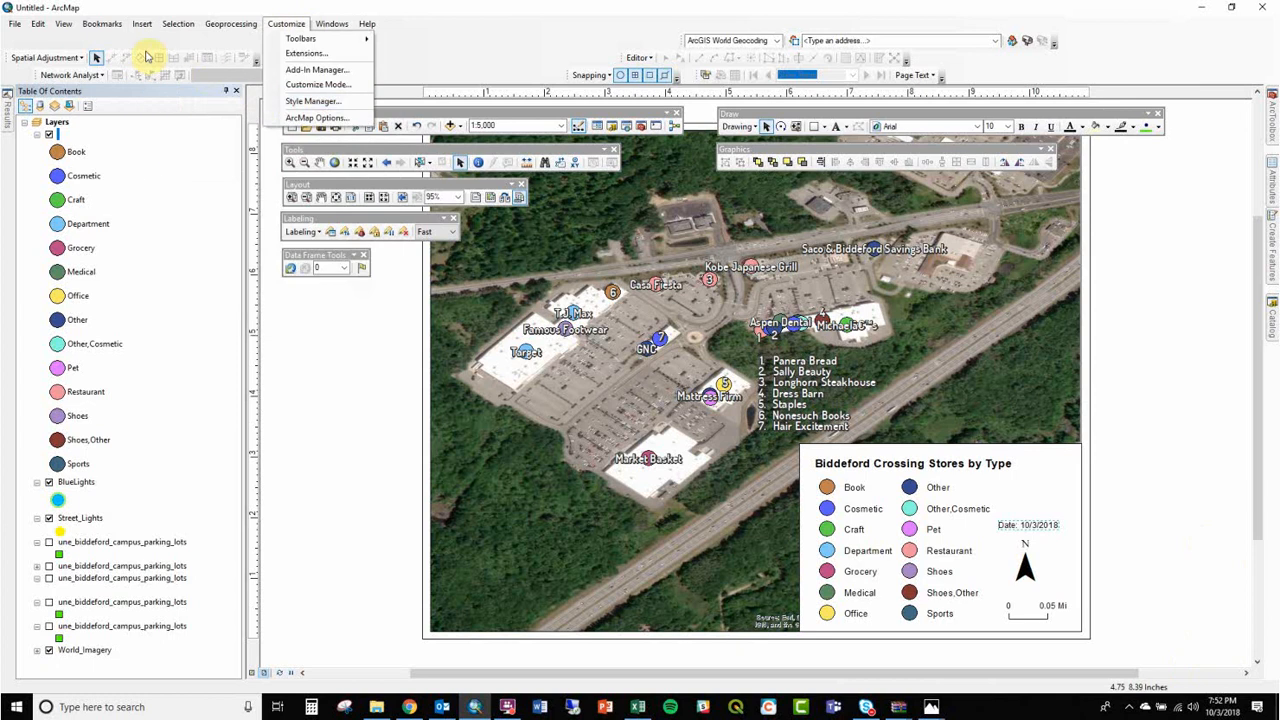
left_click(142, 23)
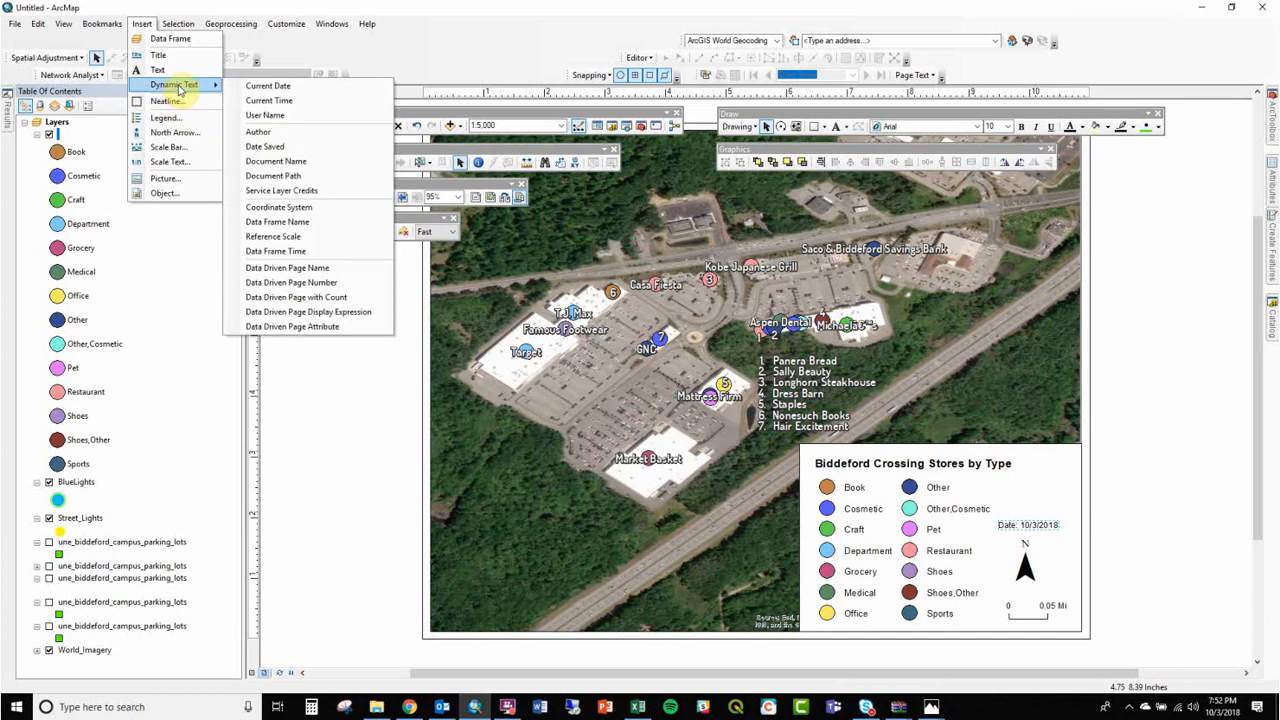
left_click(325, 6)
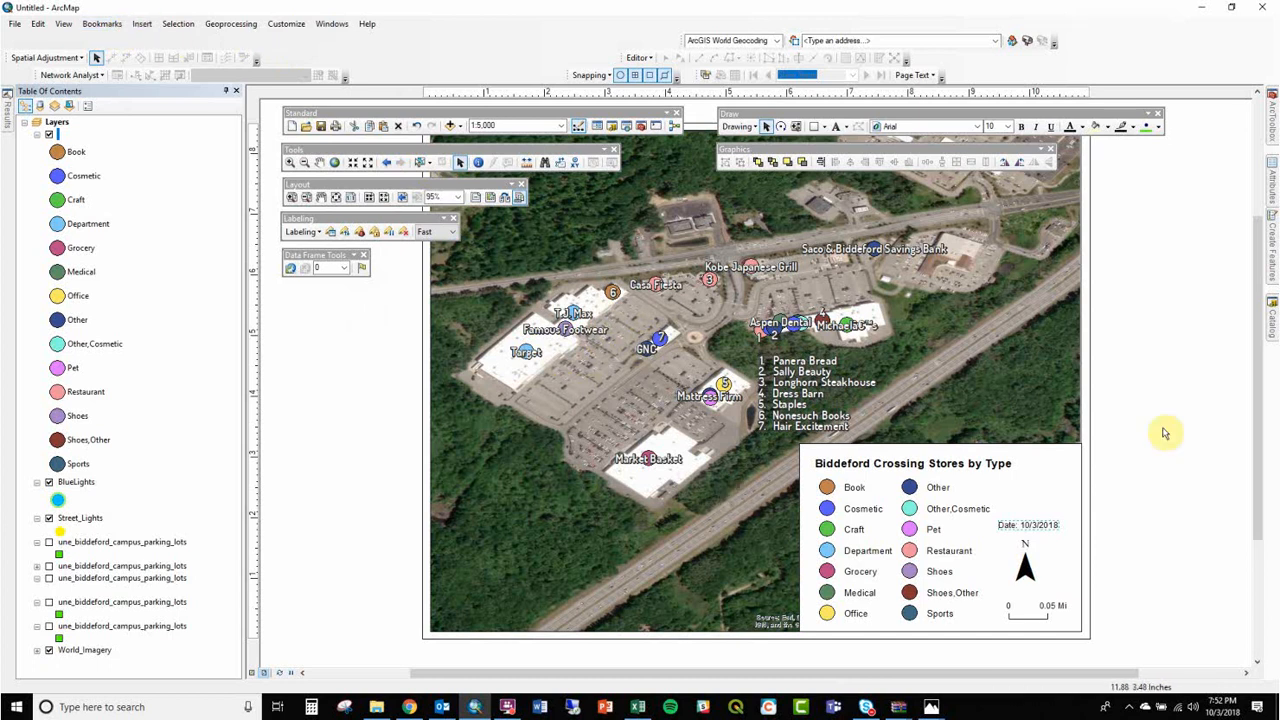
Step: Move the grouped legend off the page to examine the imagery source credits, then put it back in the map's lower-right corner
left_click_drag(808, 608, 1103, 606)
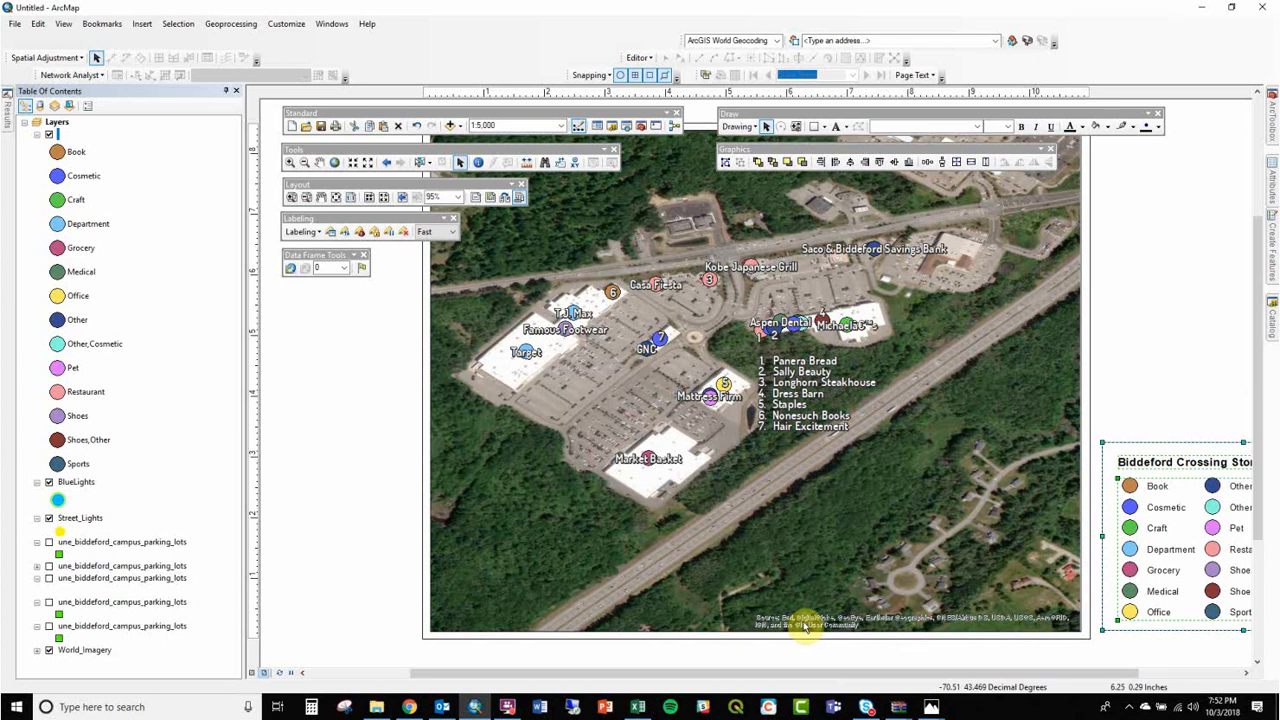
left_click_drag(1107, 490, 802, 489)
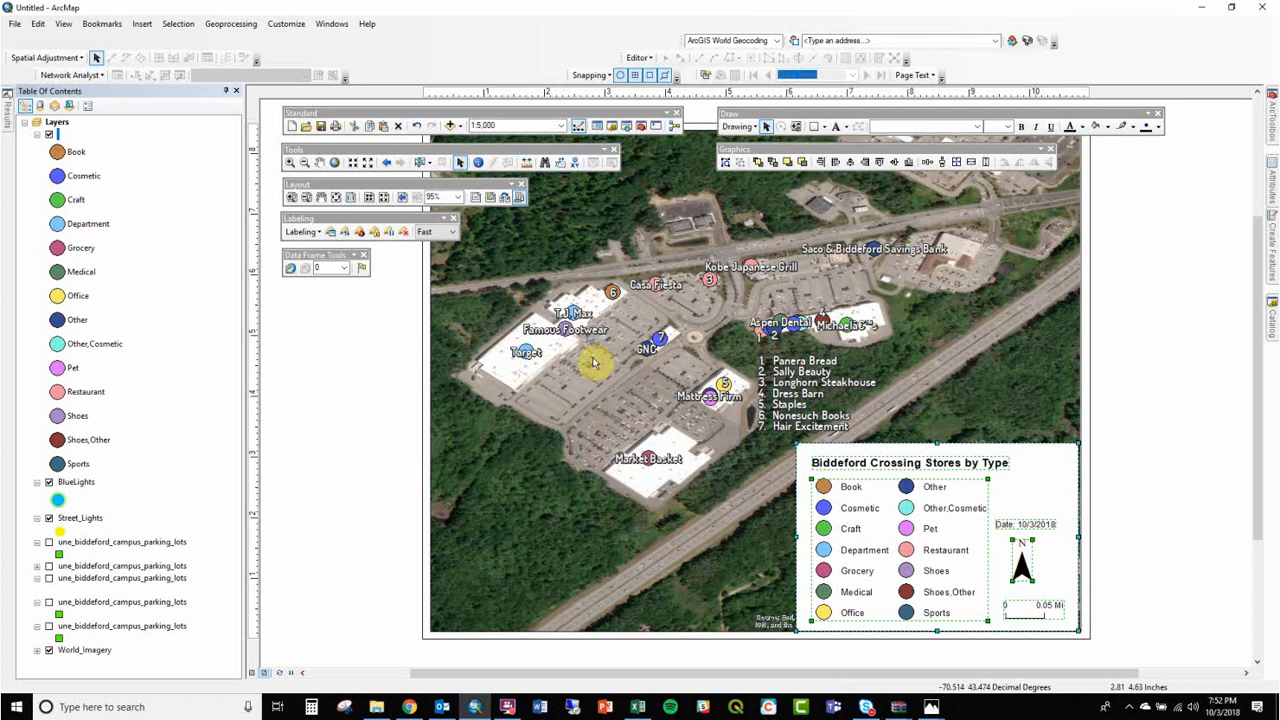
Step: Insert the service layer credits as dynamic text and place them along the map's lower edge, left of the legend box
left_click(143, 25)
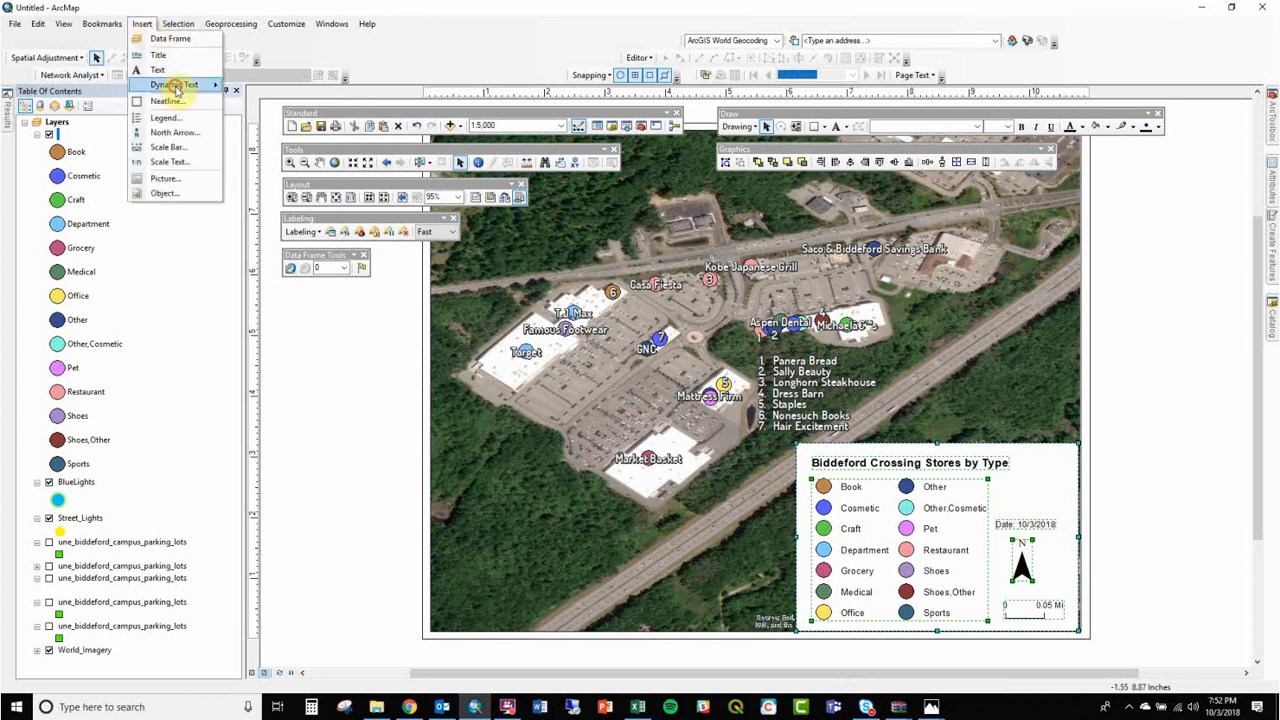
left_click(315, 191)
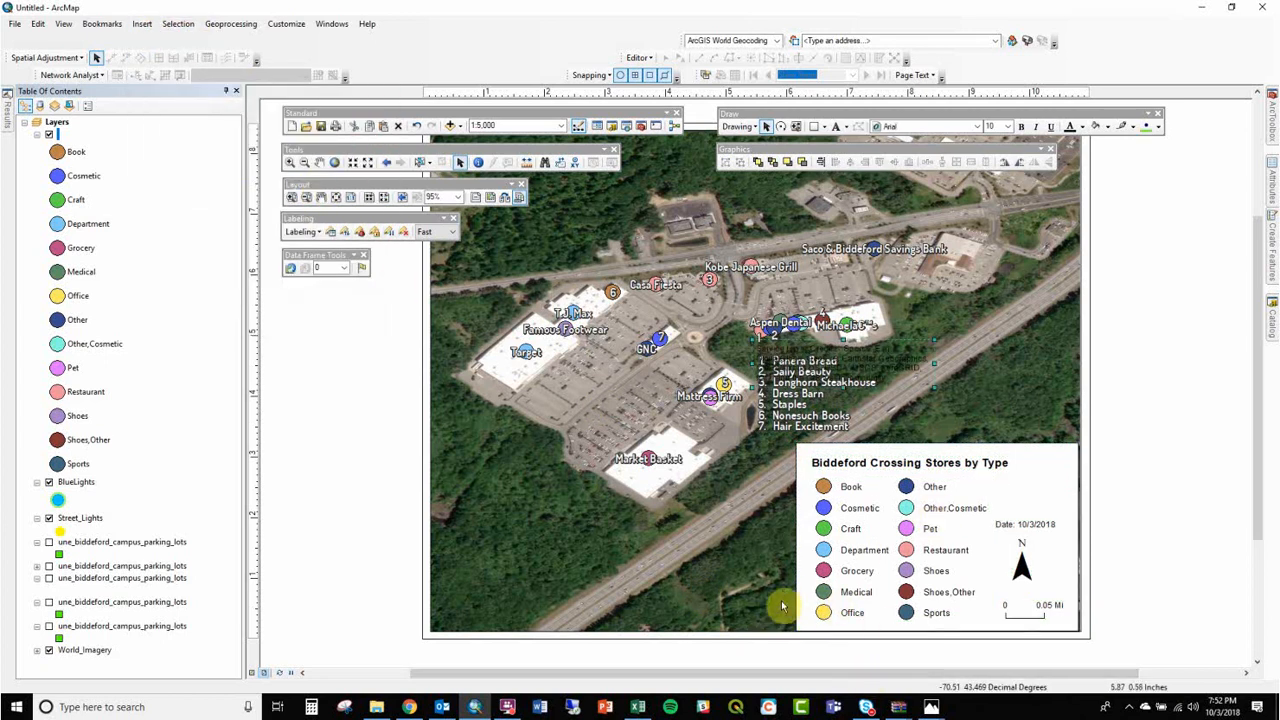
left_click_drag(803, 358, 1107, 552)
left_click_drag(1126, 557, 669, 609)
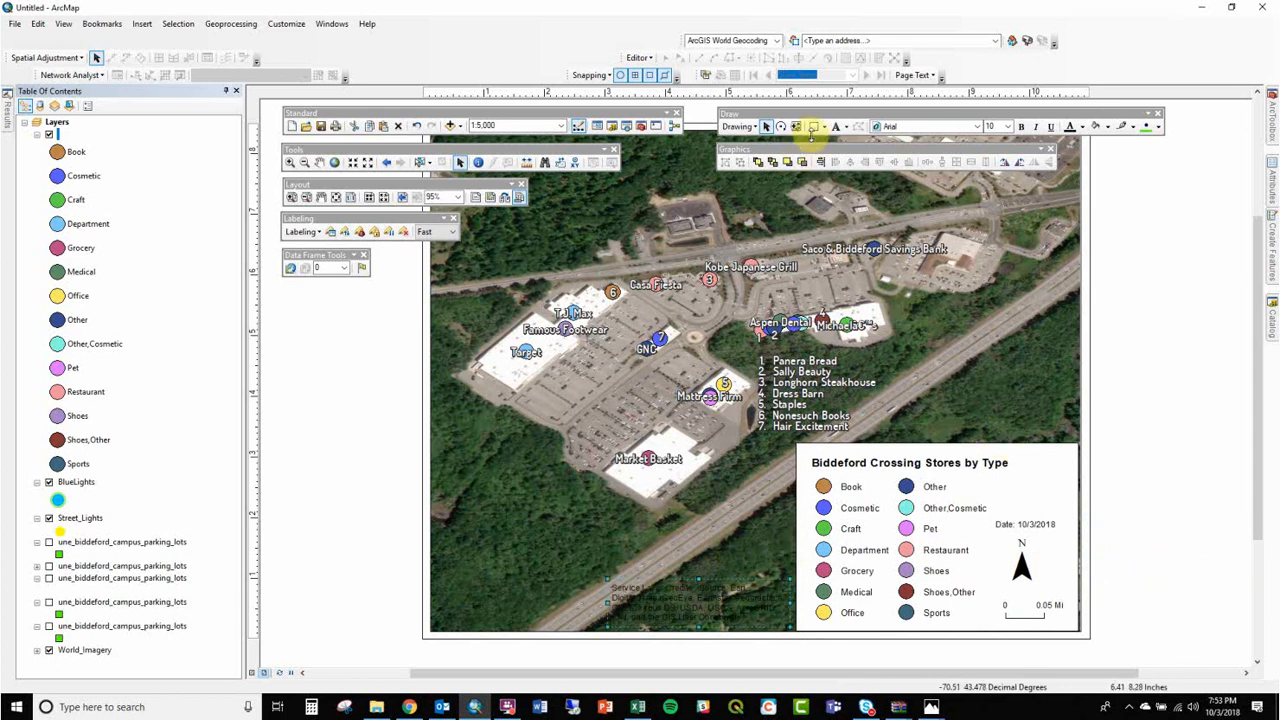
Step: Duplicate the legend's white background box, shrink it and fit it over the credits text, flush with the legend box's lower-left side
left_click(1047, 458)
left_click_drag(1046, 456, 961, 579)
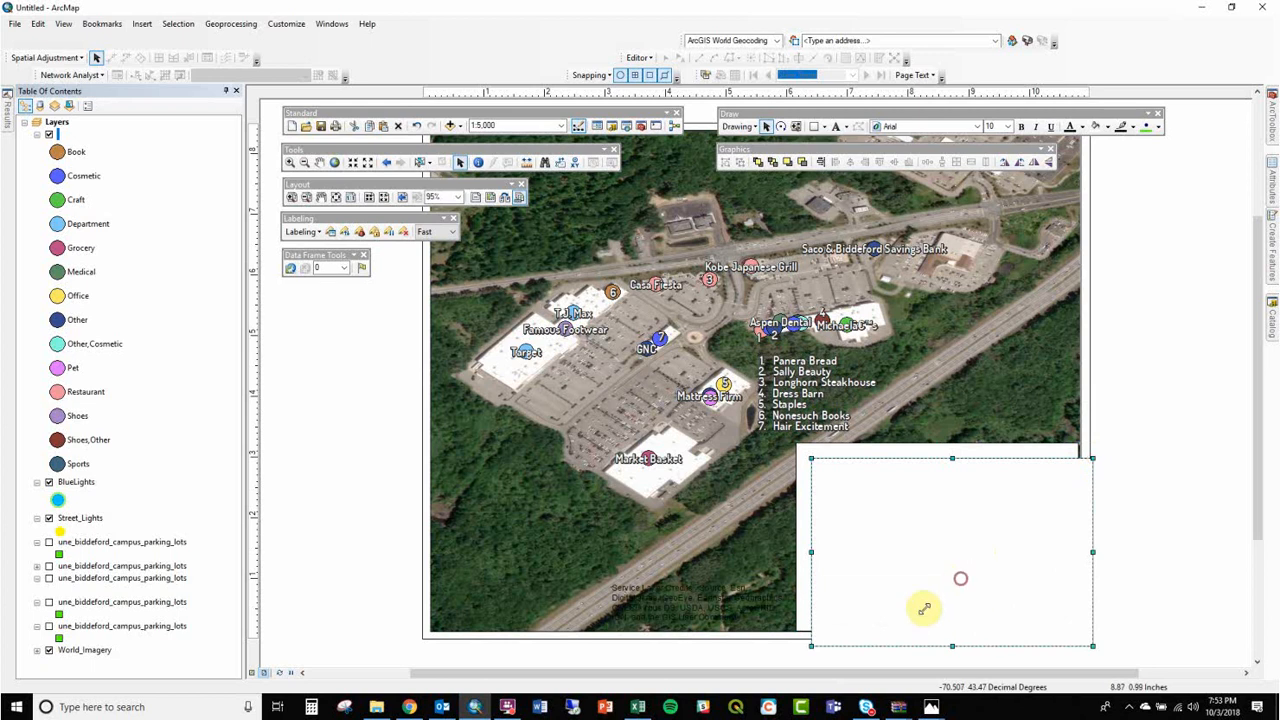
left_click_drag(902, 623, 795, 601)
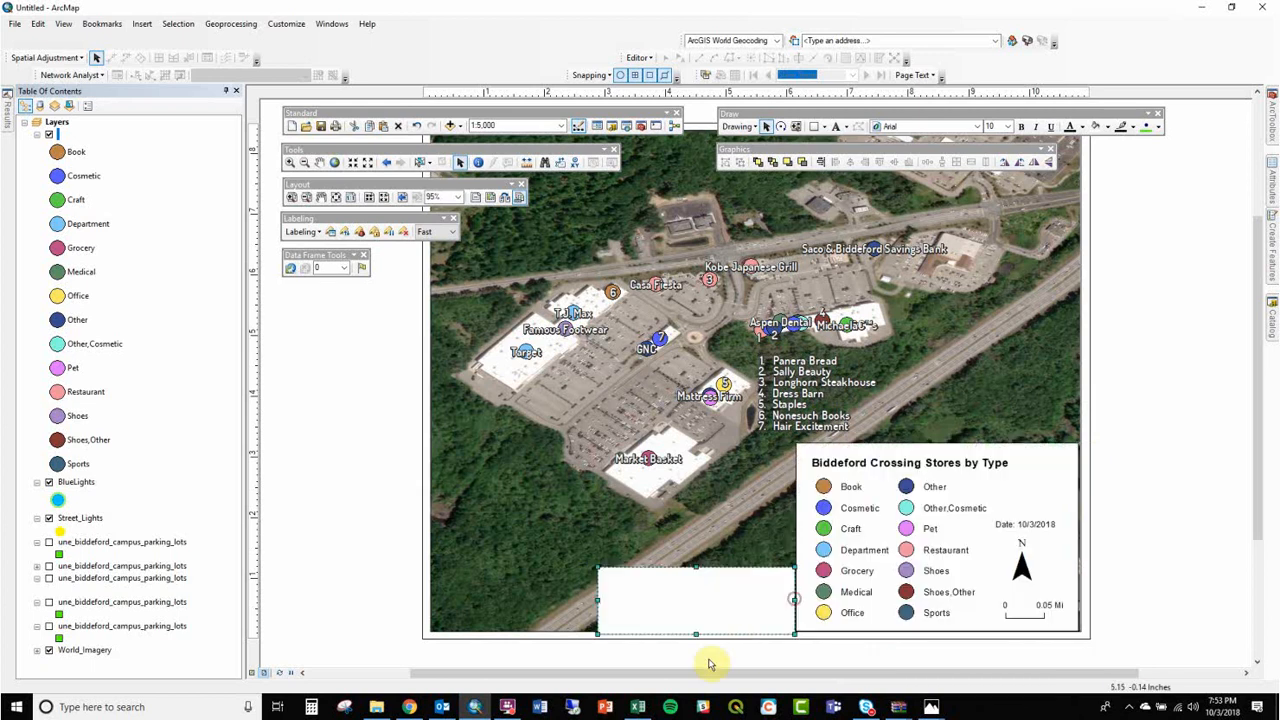
left_click_drag(587, 660, 788, 547)
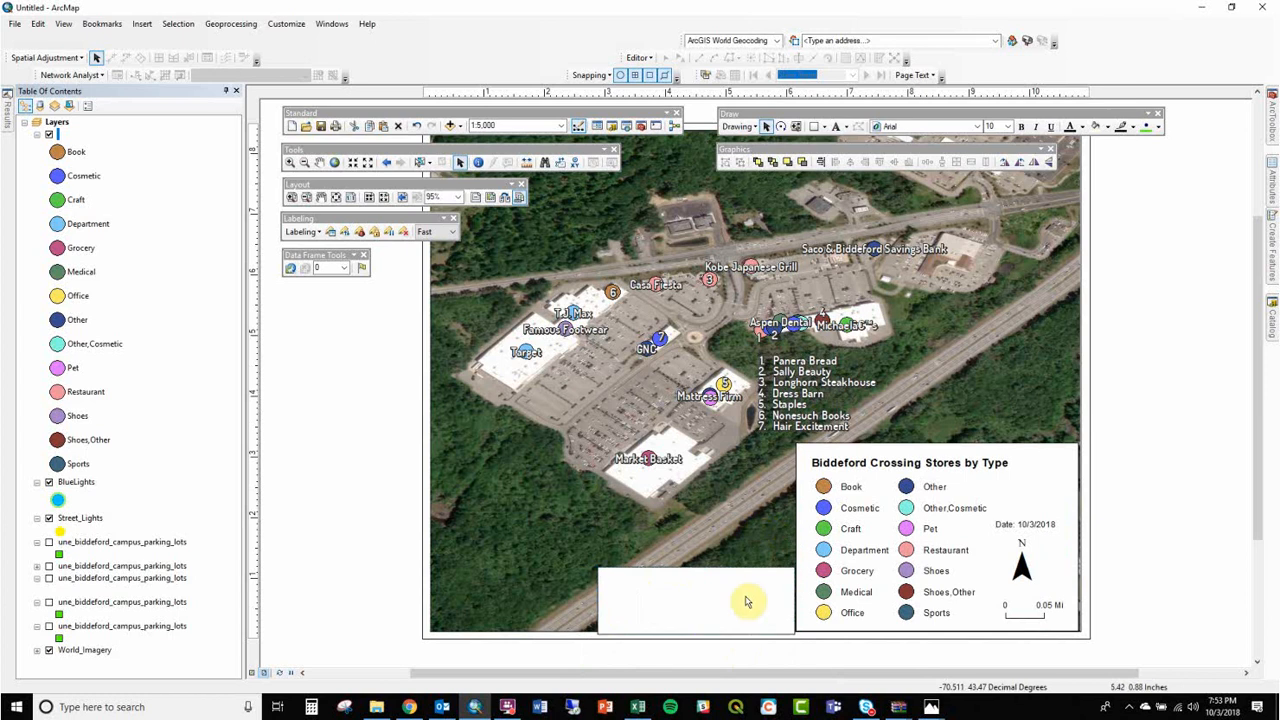
left_click(746, 599)
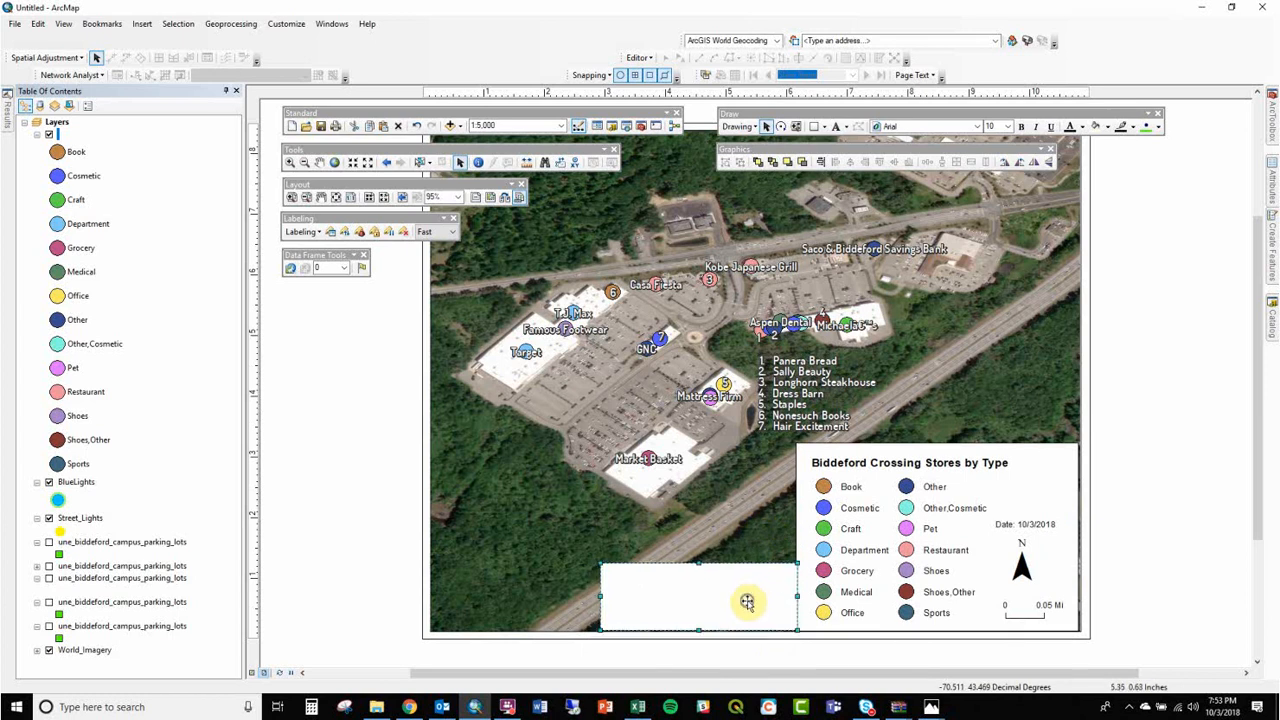
Step: Send the duplicated white box backward so that it sits behind the service layer credits text
right_click(747, 603)
mouse_move(818, 516)
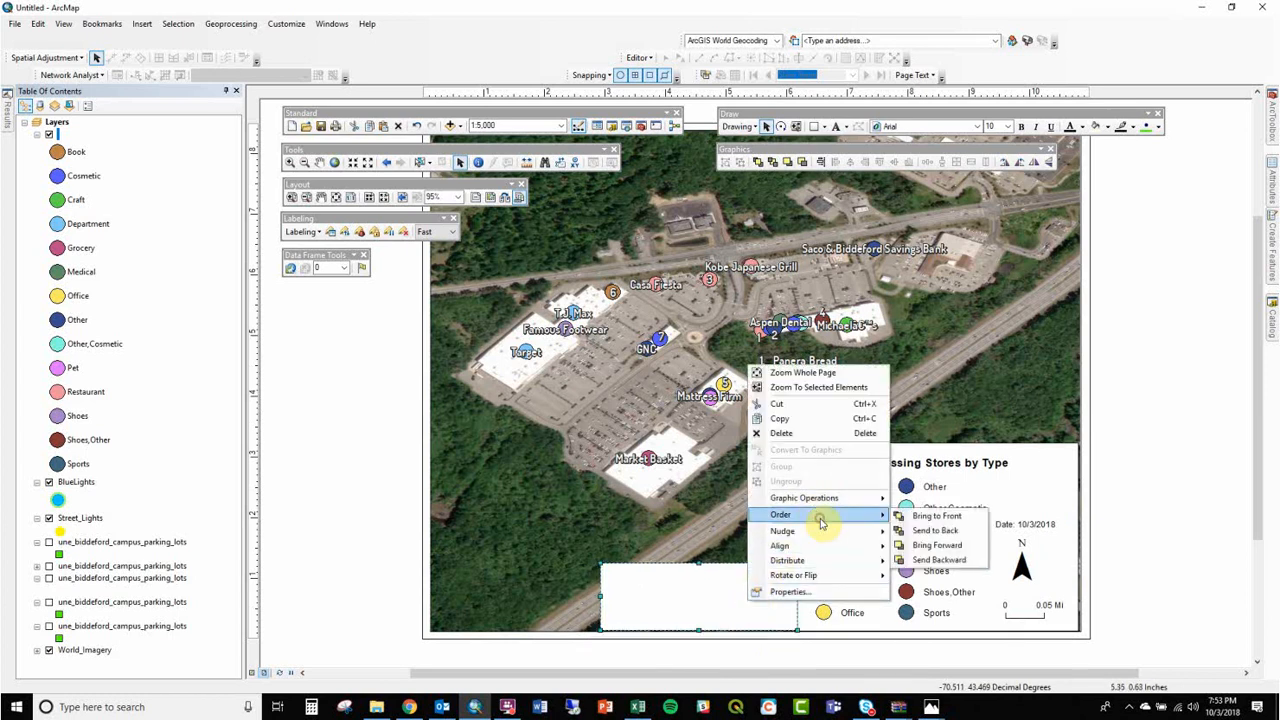
left_click(932, 561)
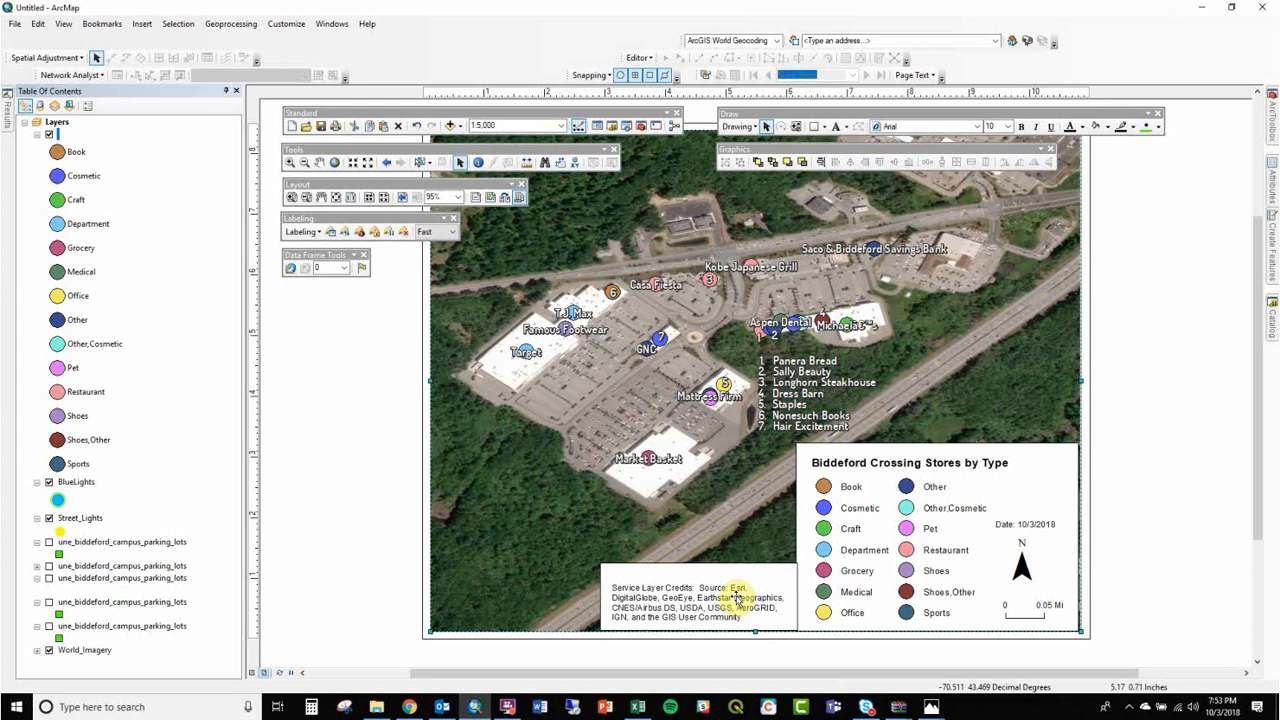
left_click(755, 567)
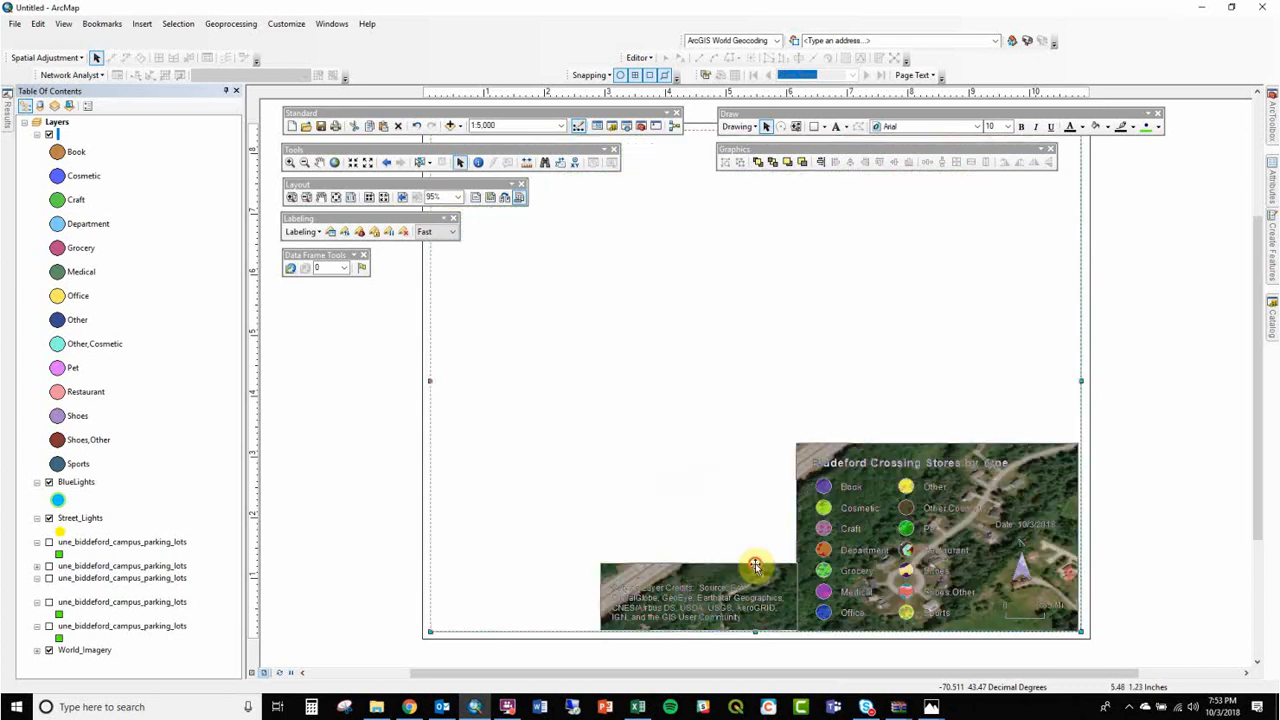
right_click(722, 590)
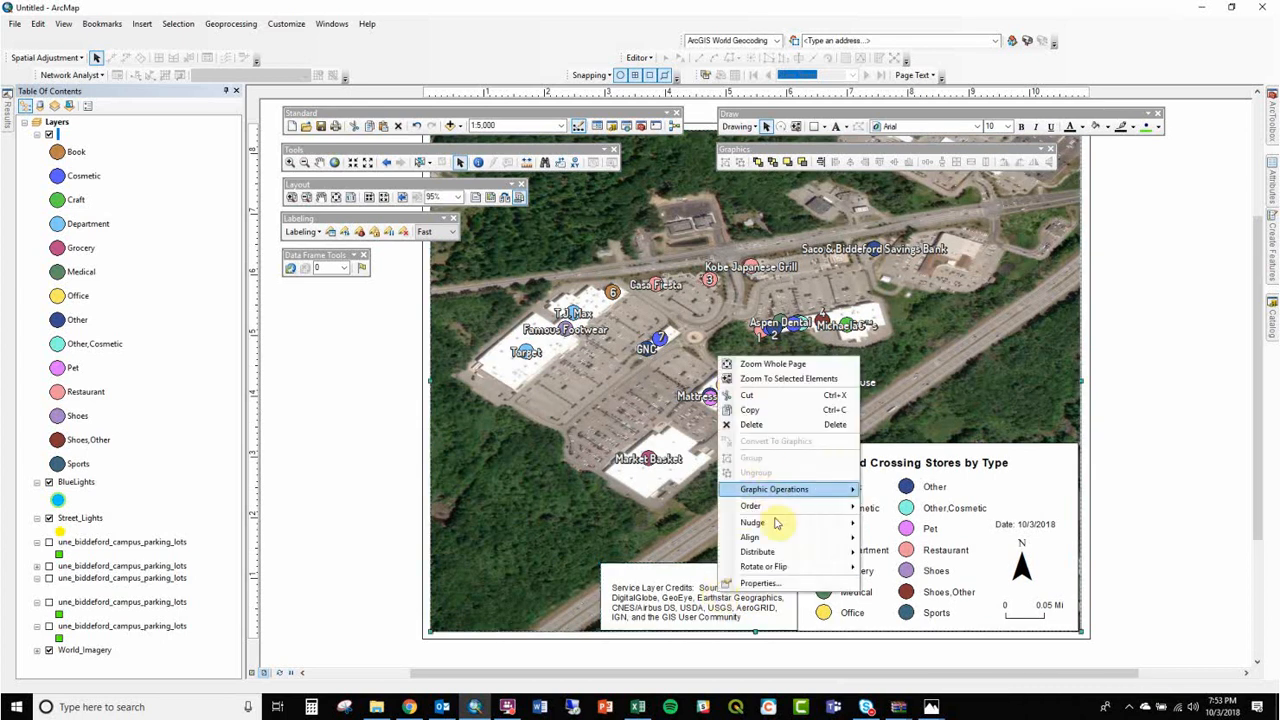
mouse_move(776, 539)
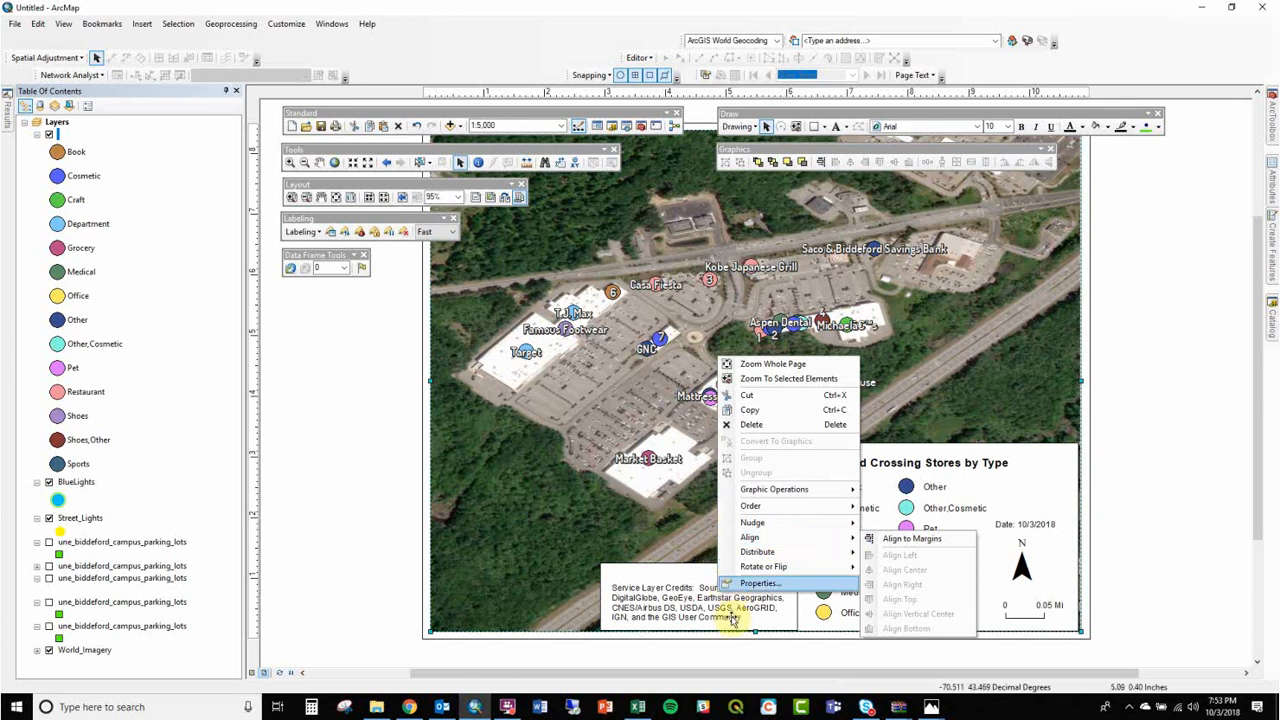
left_click(733, 650)
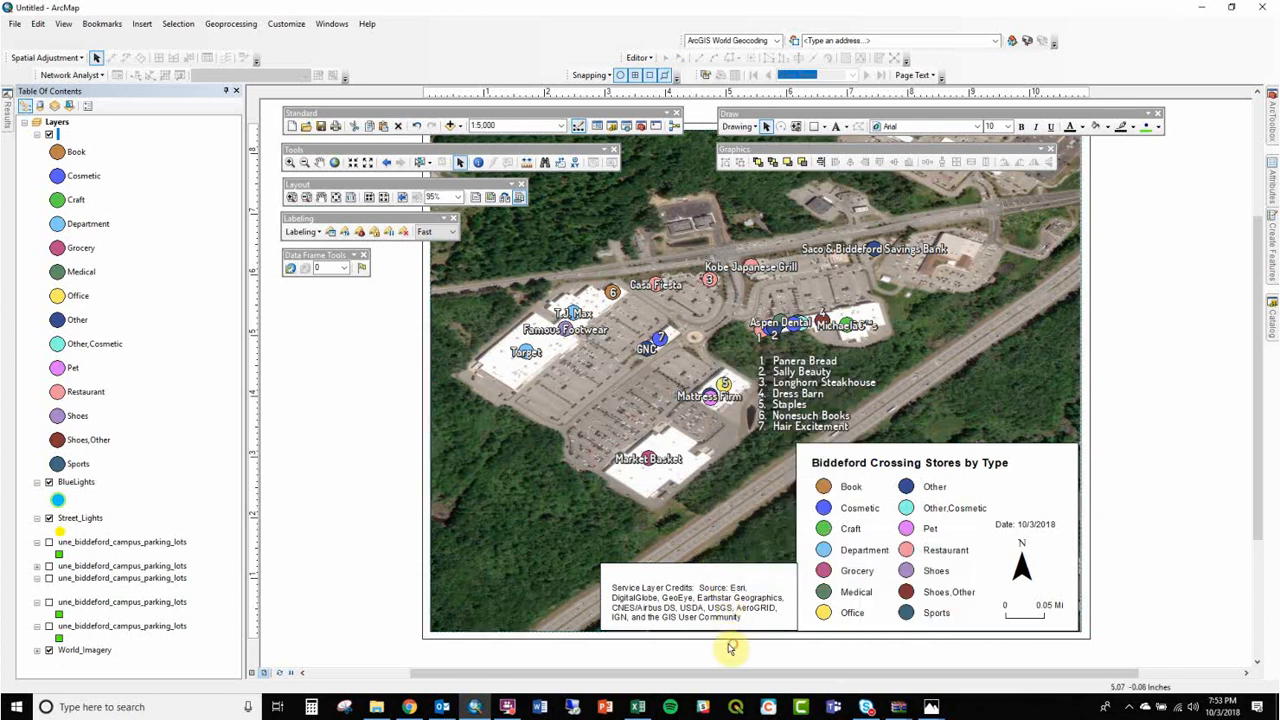
Step: Shrink the white box to fit the credits text, and move box and text together against the legend box and the map's lower border
left_click(770, 570)
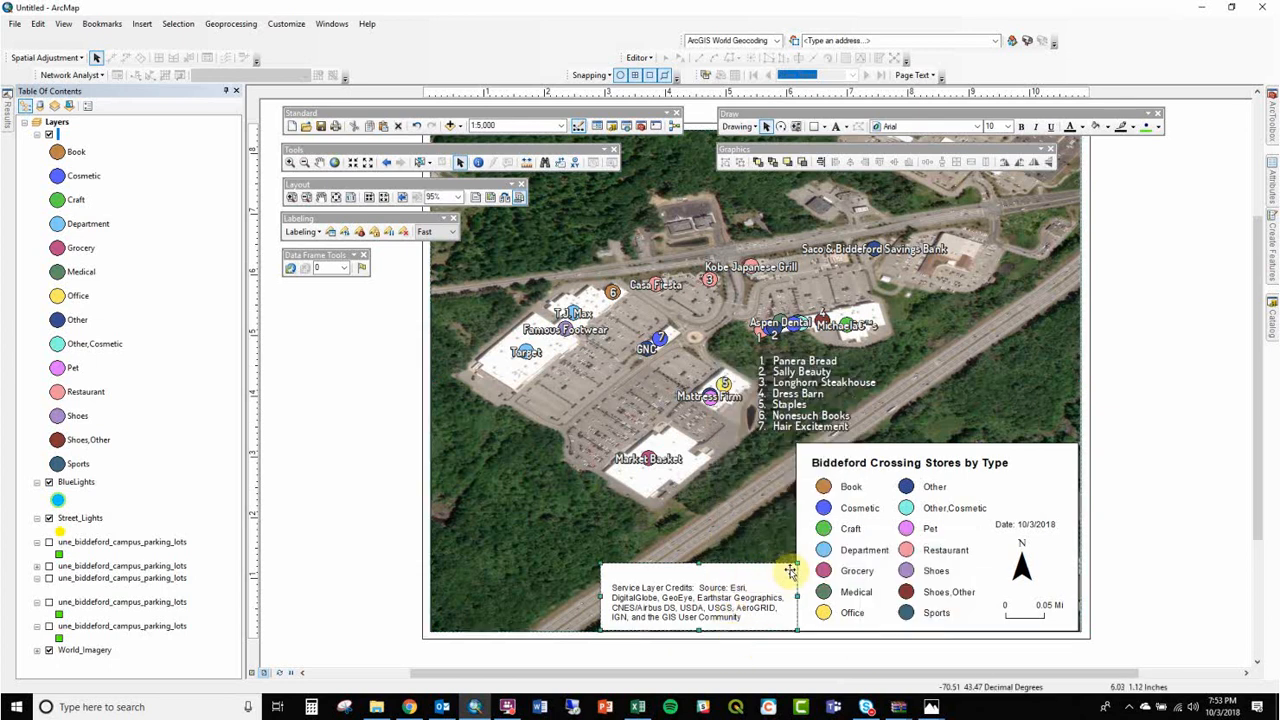
left_click_drag(798, 563, 785, 580)
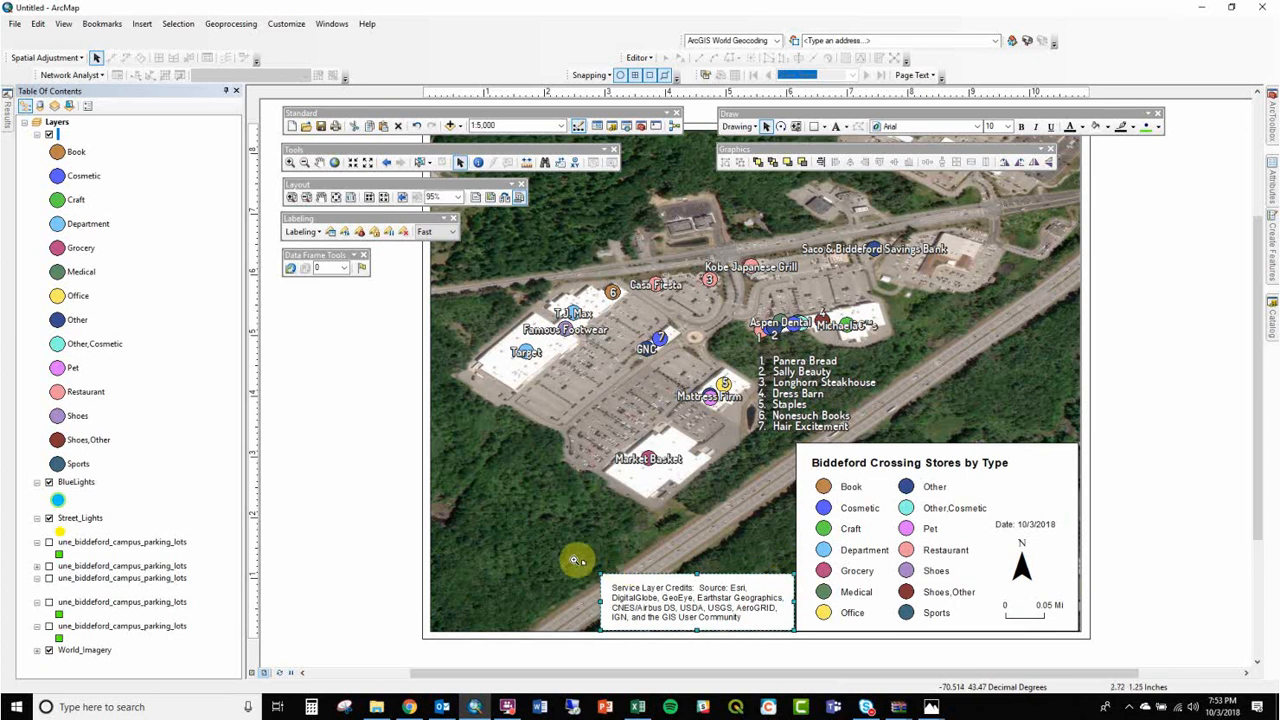
left_click_drag(571, 560, 837, 646)
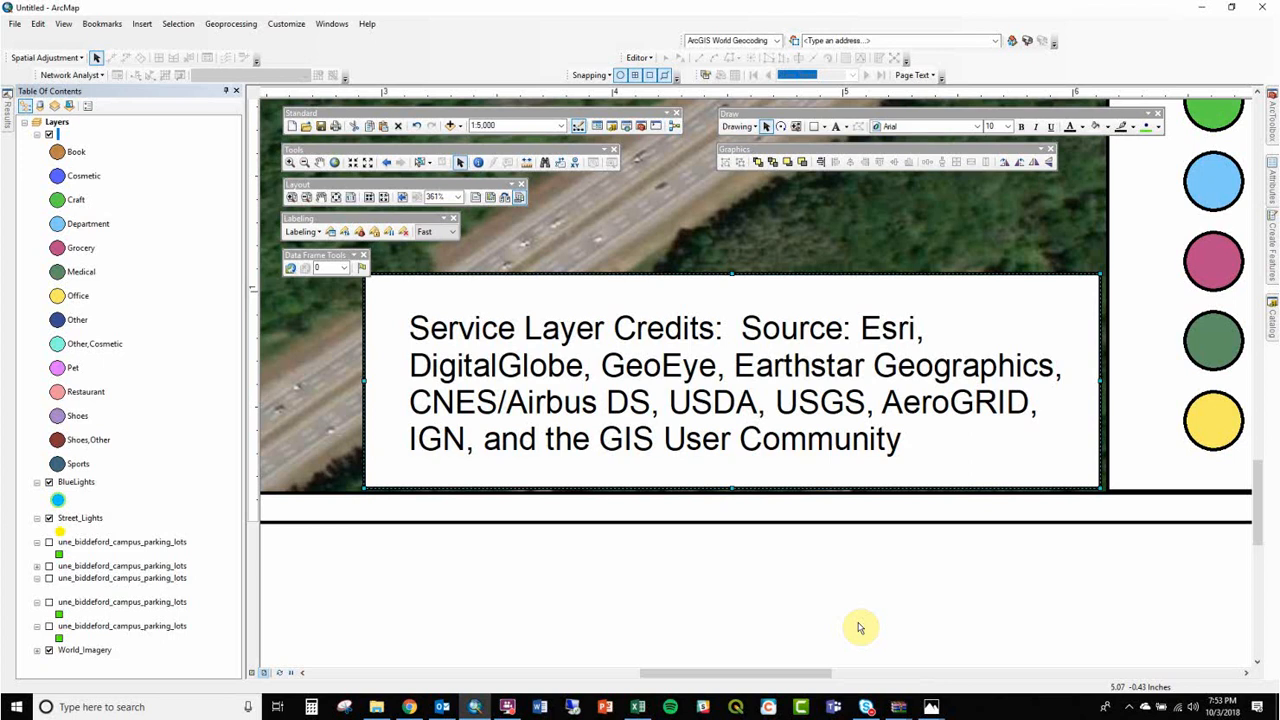
left_click(312, 560)
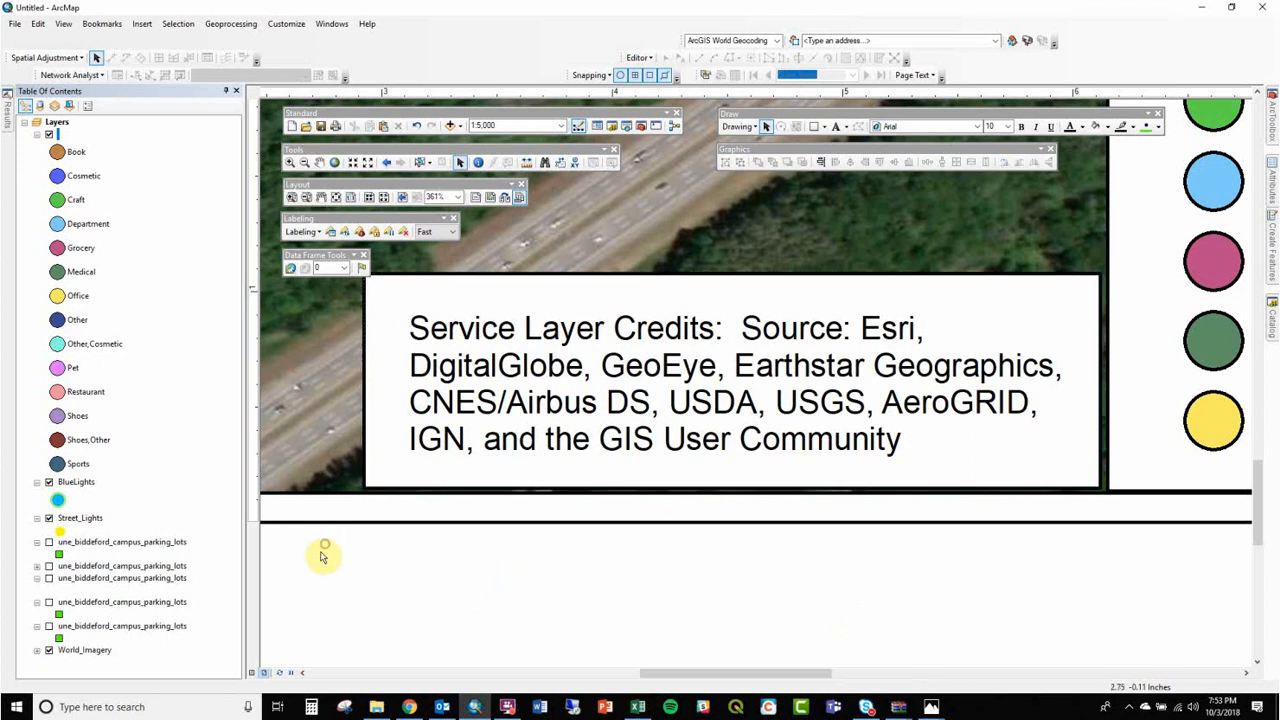
left_click(676, 350)
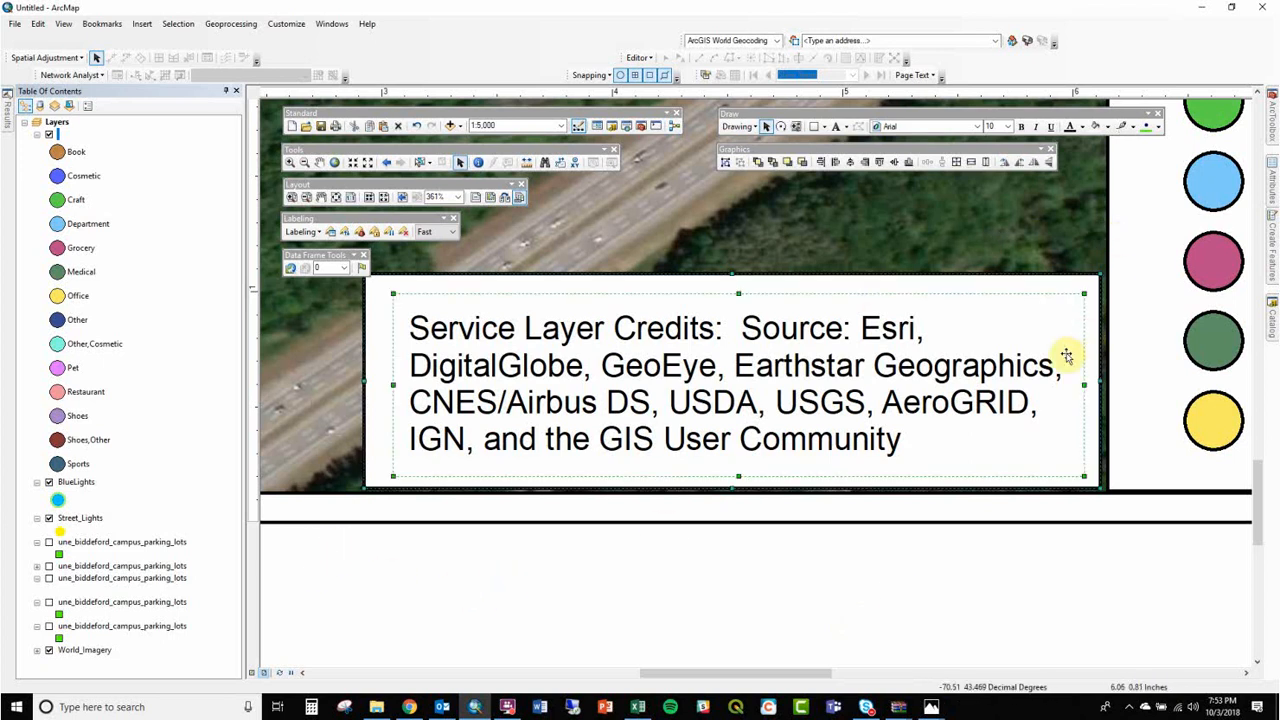
left_click_drag(1097, 443, 1104, 449)
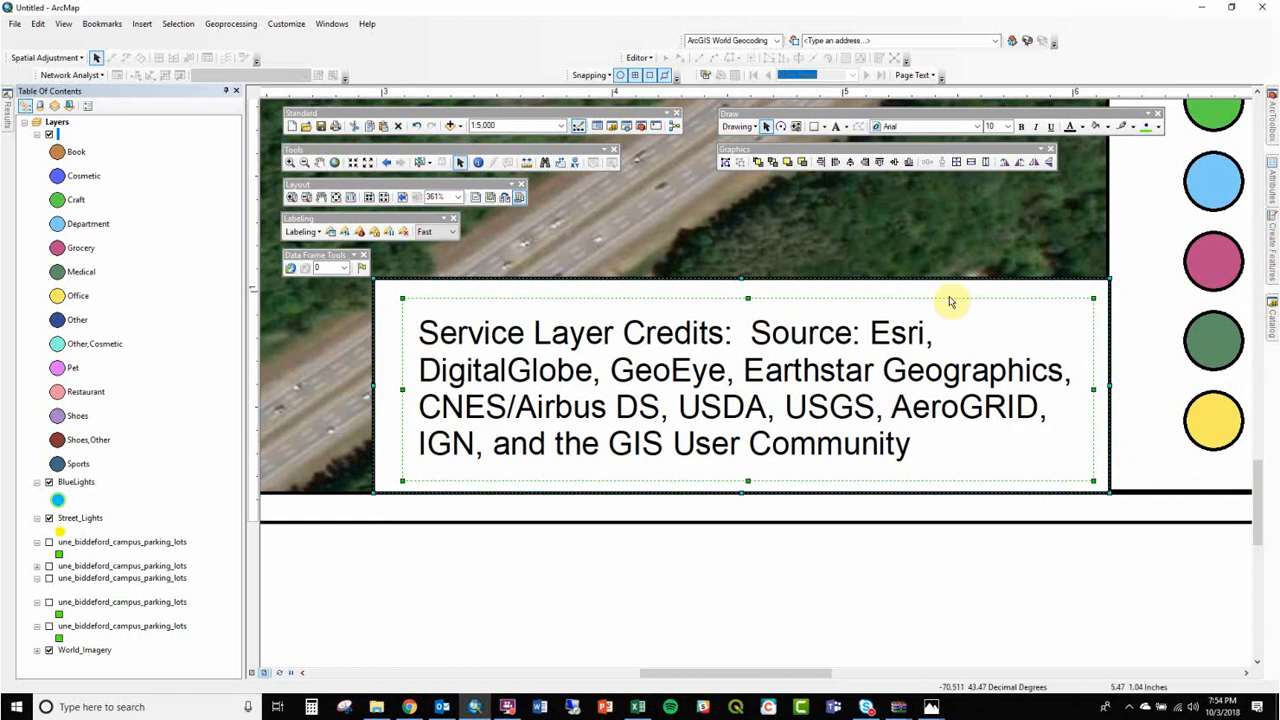
Step: Select all the legend elements together and move them until the legend box's lower-left corner lines up with the credits box border
scroll(1050, 310, "down", 2)
scroll(1048, 300, "down", 3)
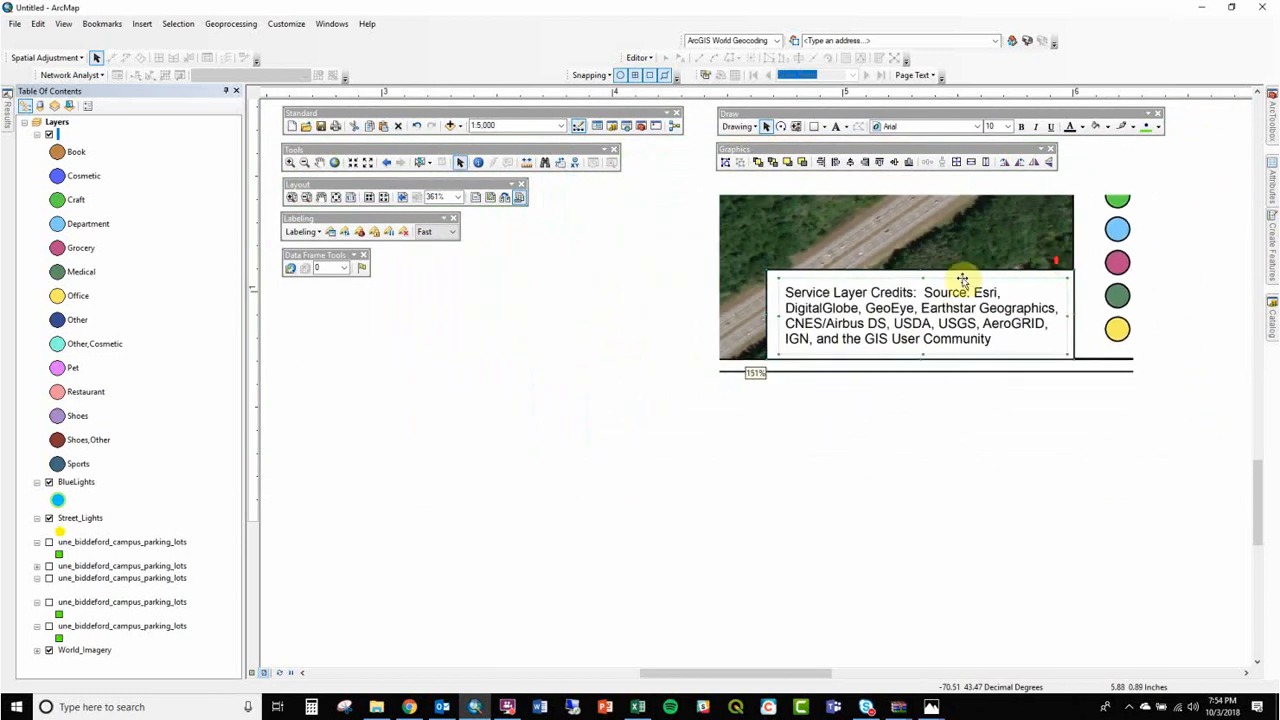
left_click_drag(980, 328, 671, 529)
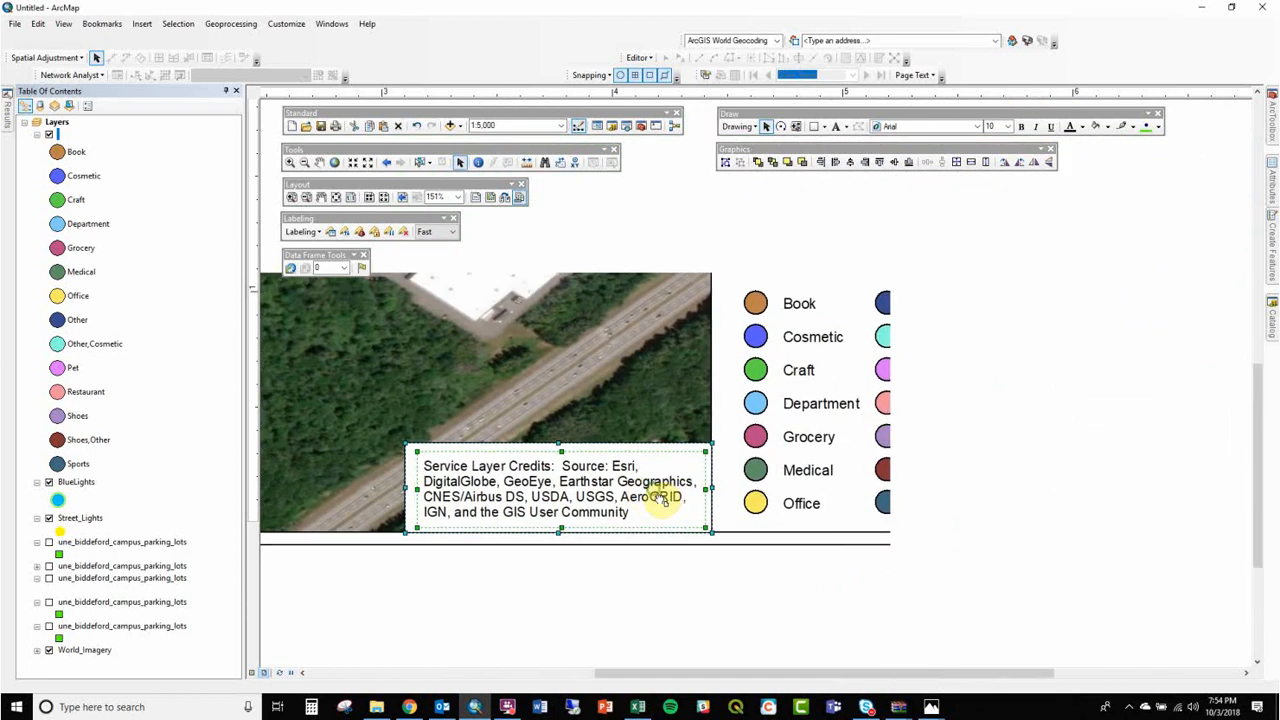
left_click_drag(1200, 571, 645, 182)
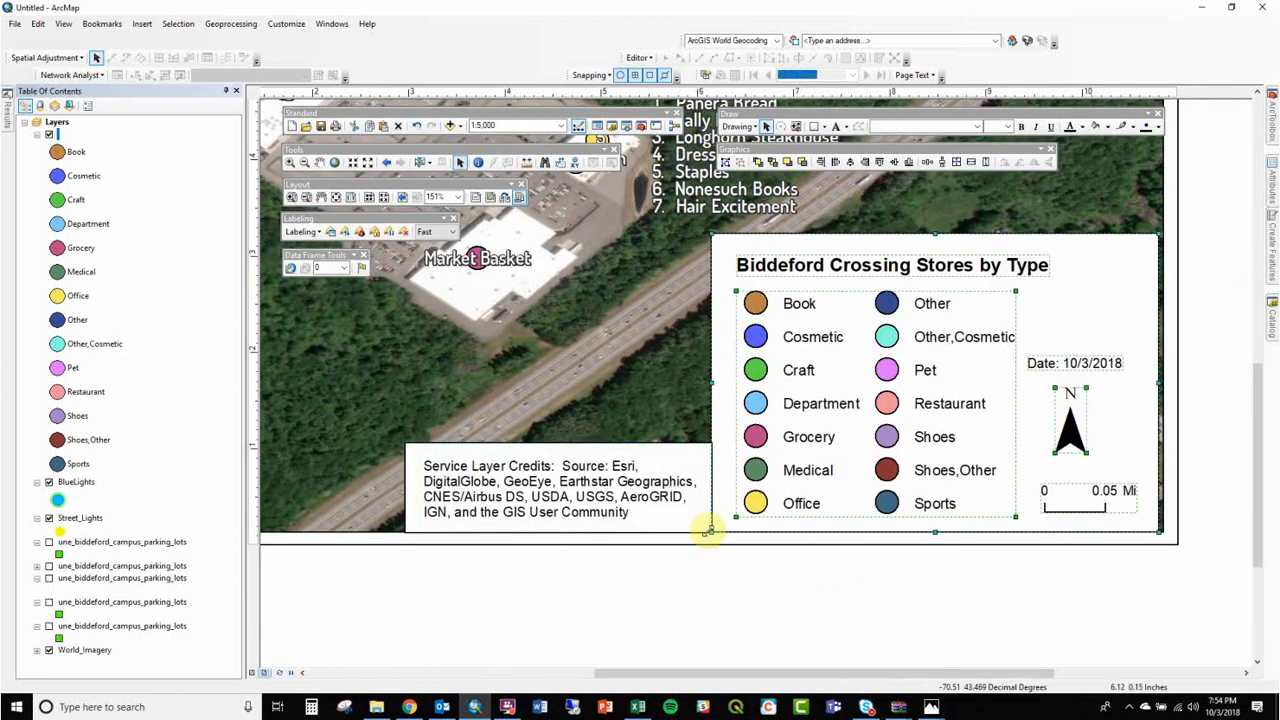
left_click_drag(693, 509, 742, 541)
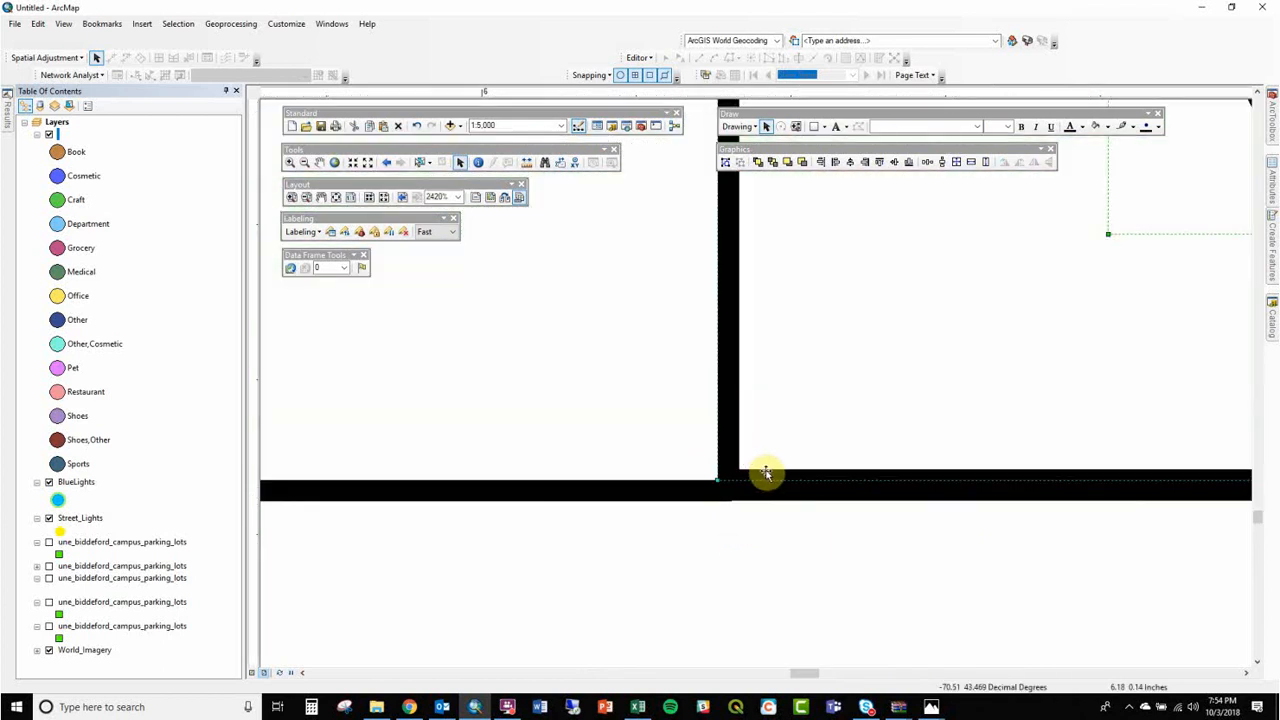
left_click_drag(762, 472, 766, 480)
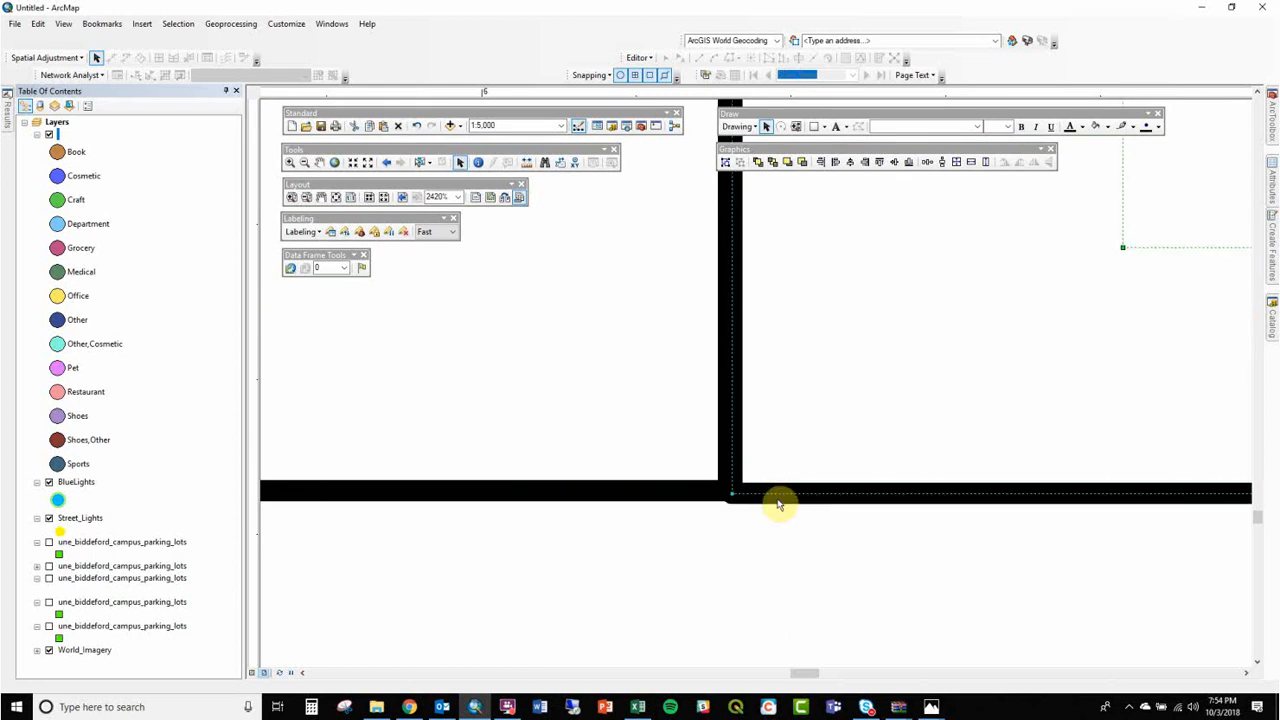
key("Escape")
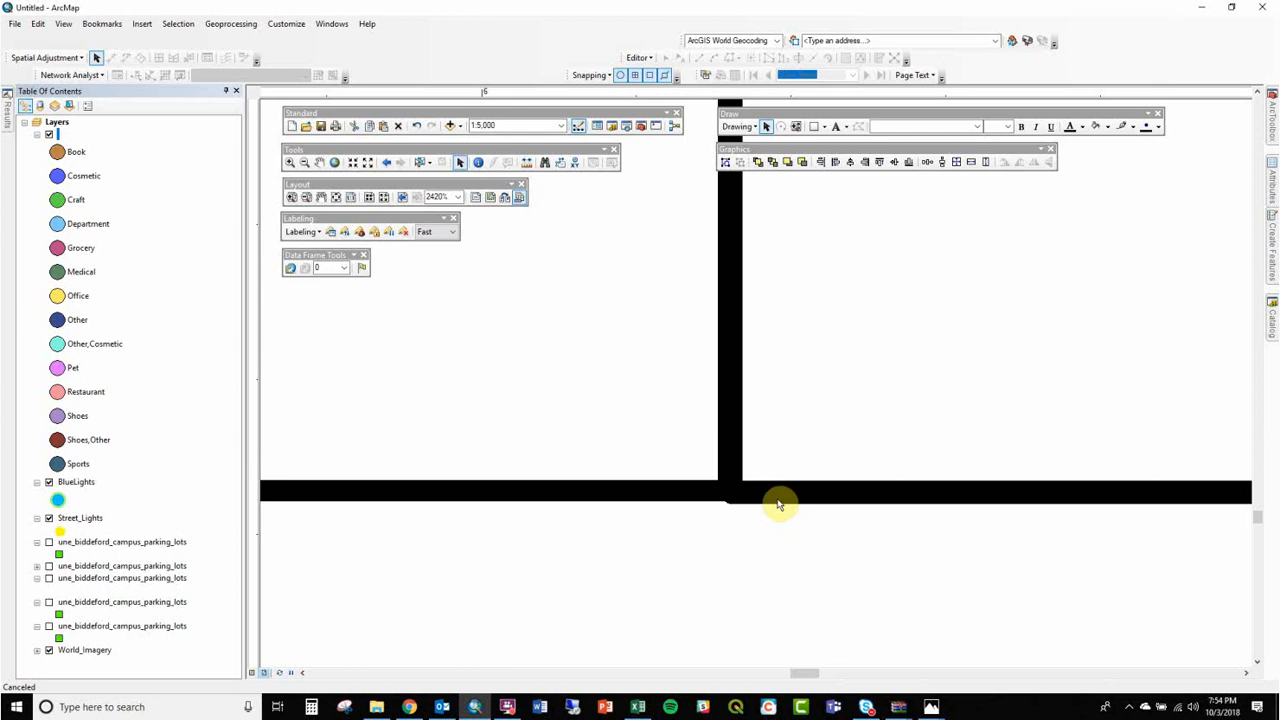
left_click(779, 505)
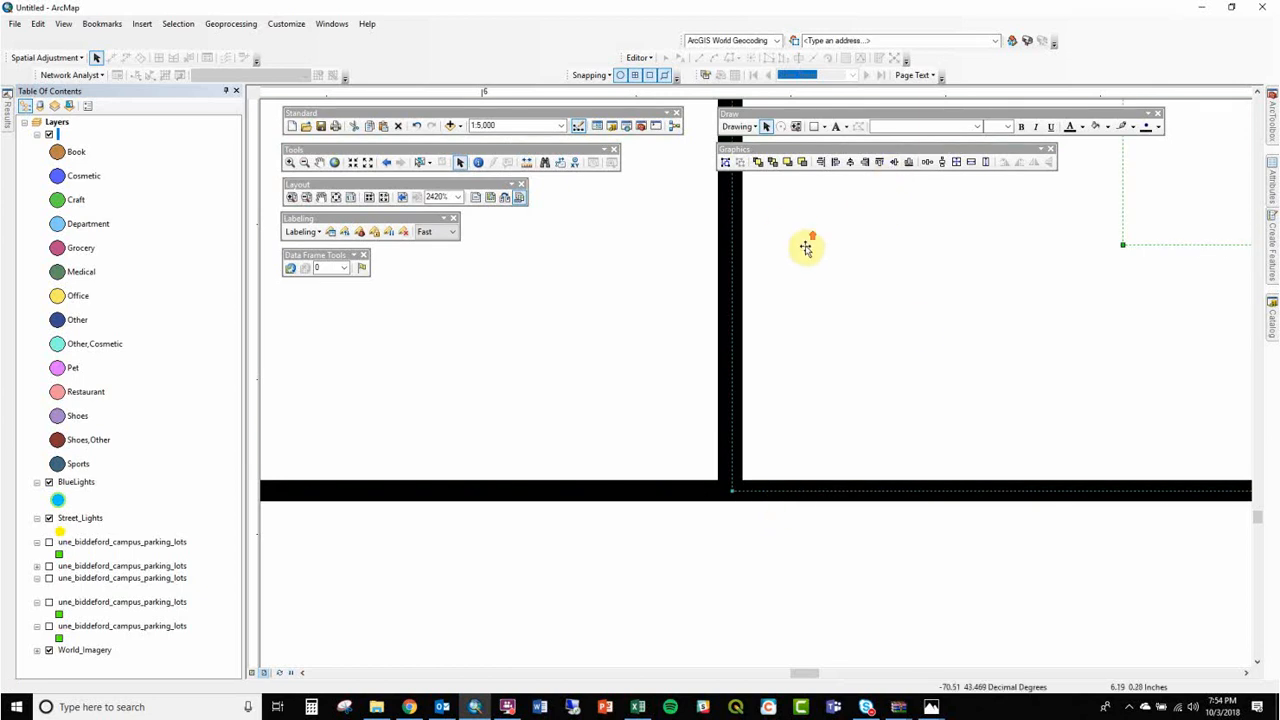
scroll(976, 378, "up", 1)
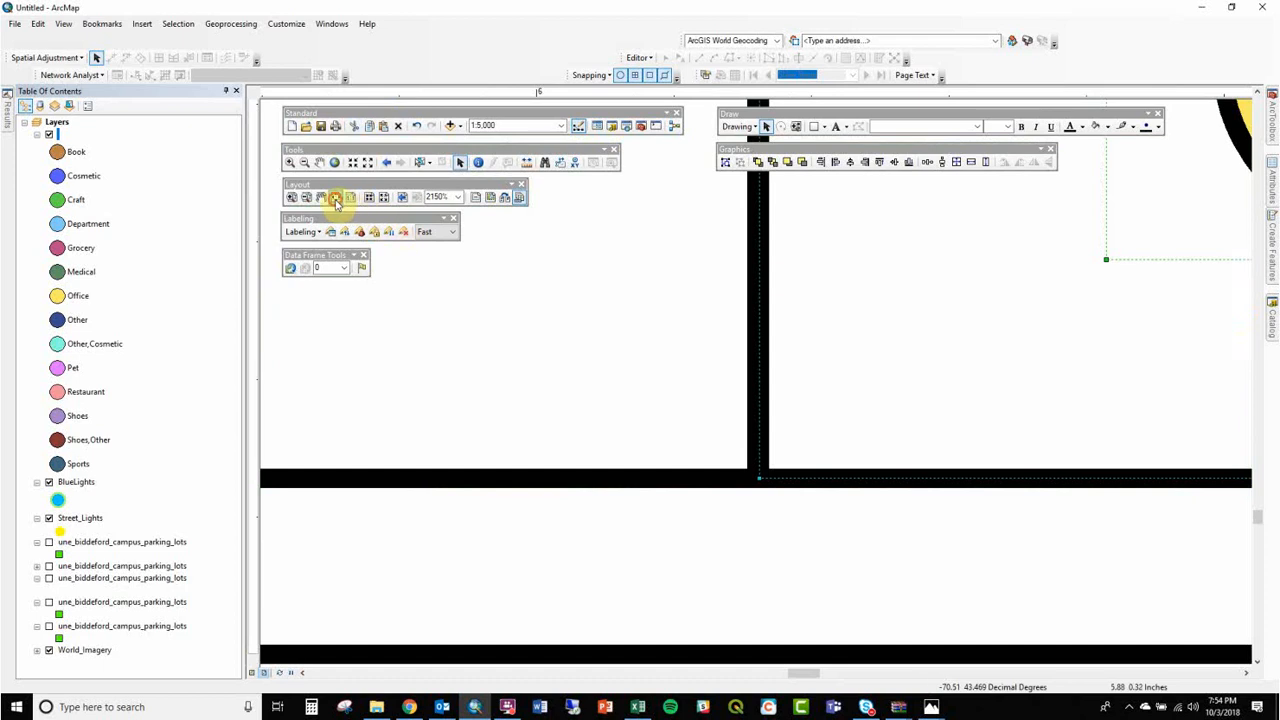
left_click(336, 198)
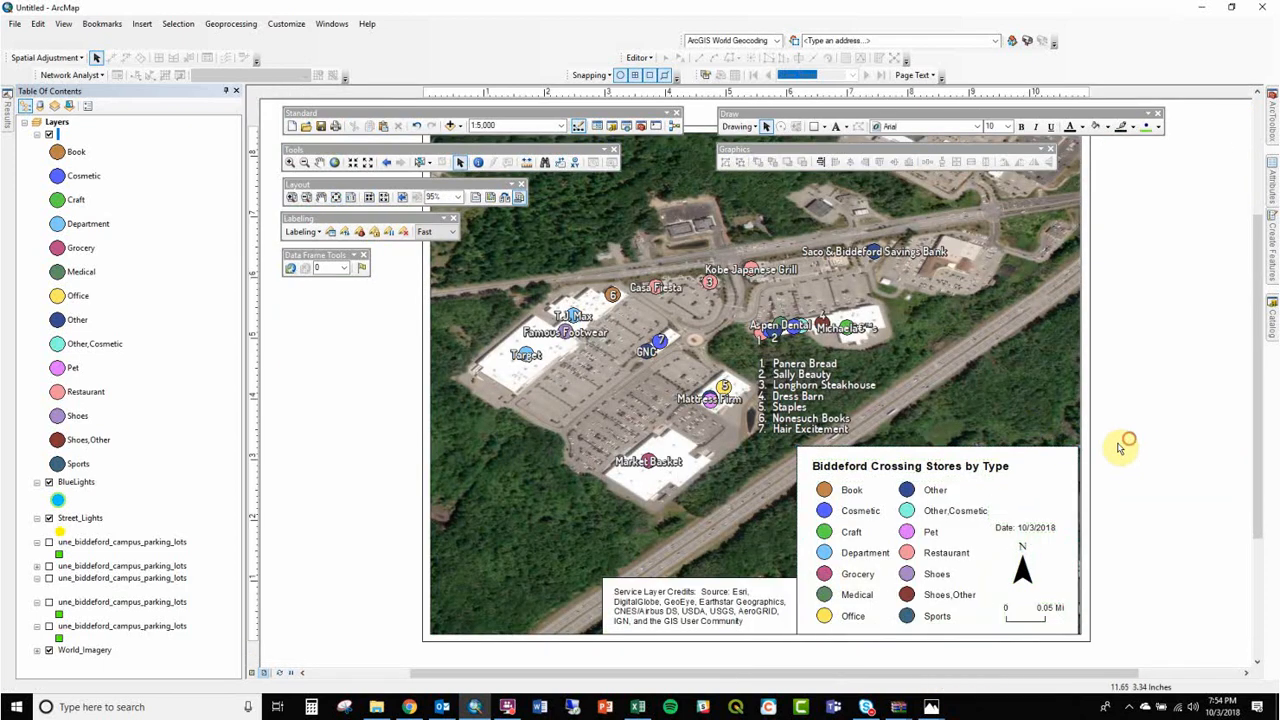
Step: Select the legend and credits elements together and move them flush into the map frame's lower-right corner
left_click_drag(1125, 442, 549, 651)
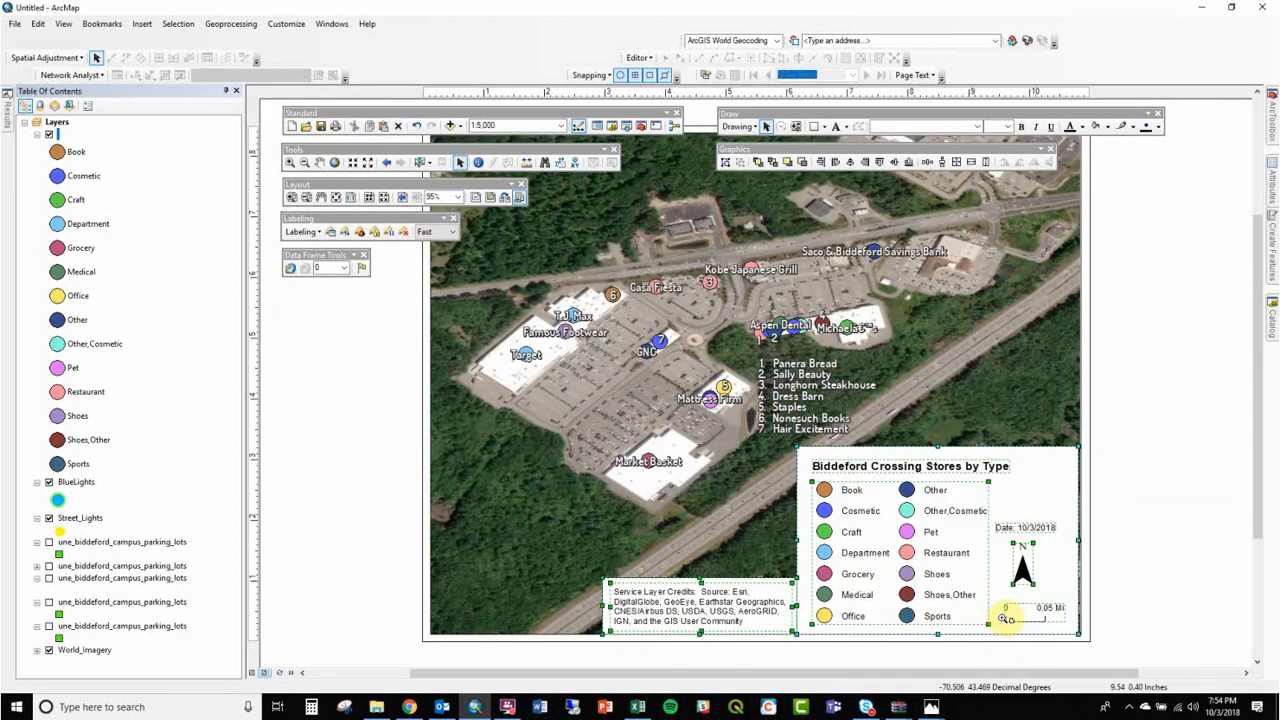
scroll(1097, 646, "down", 3)
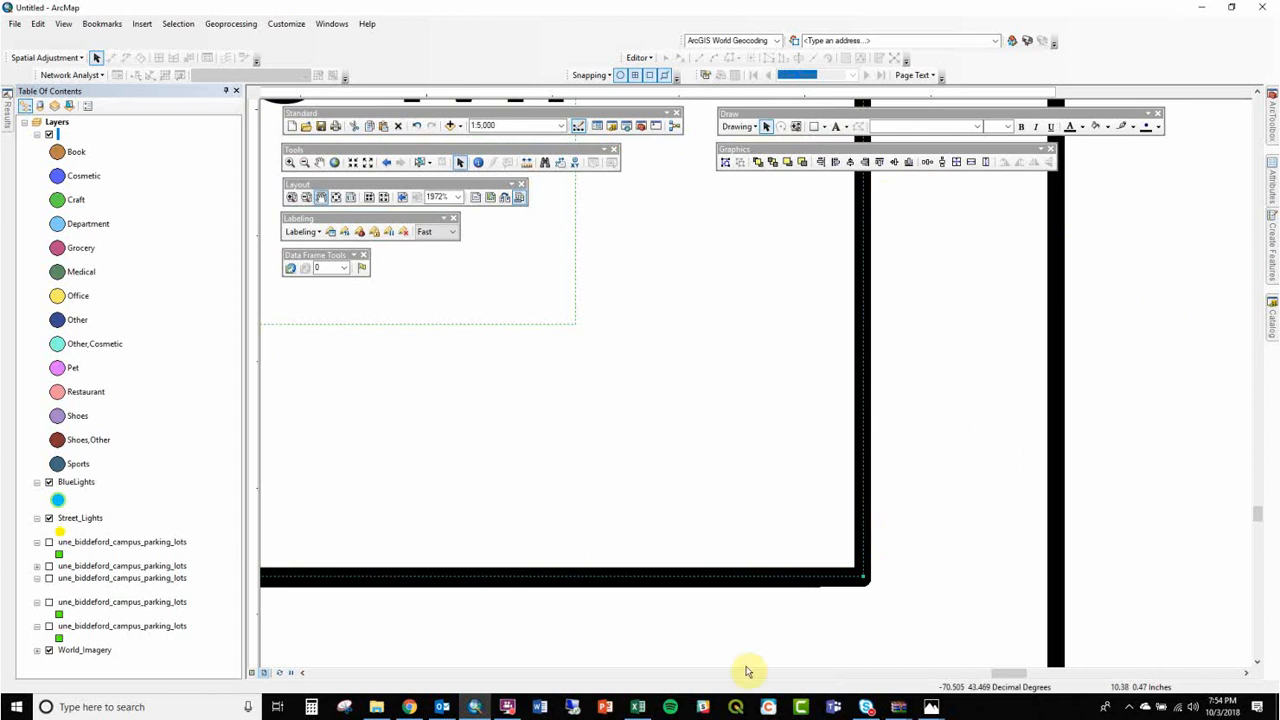
left_click(335, 198)
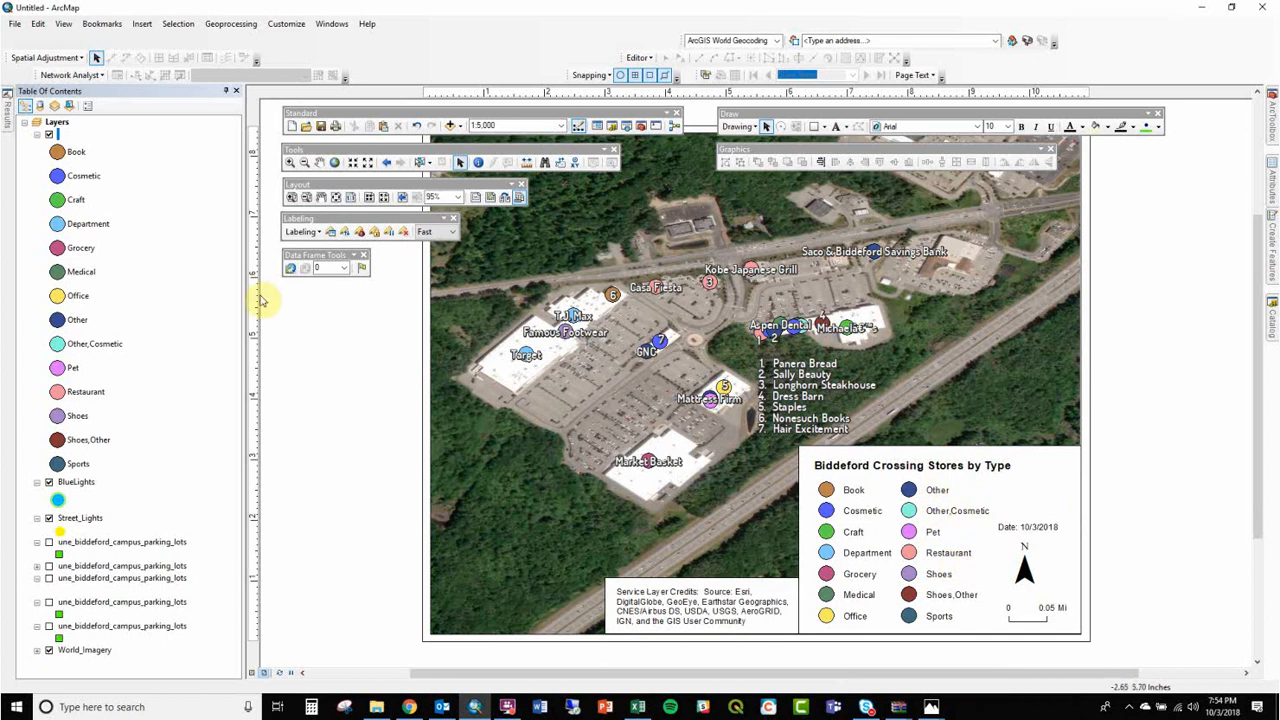
left_click(137, 24)
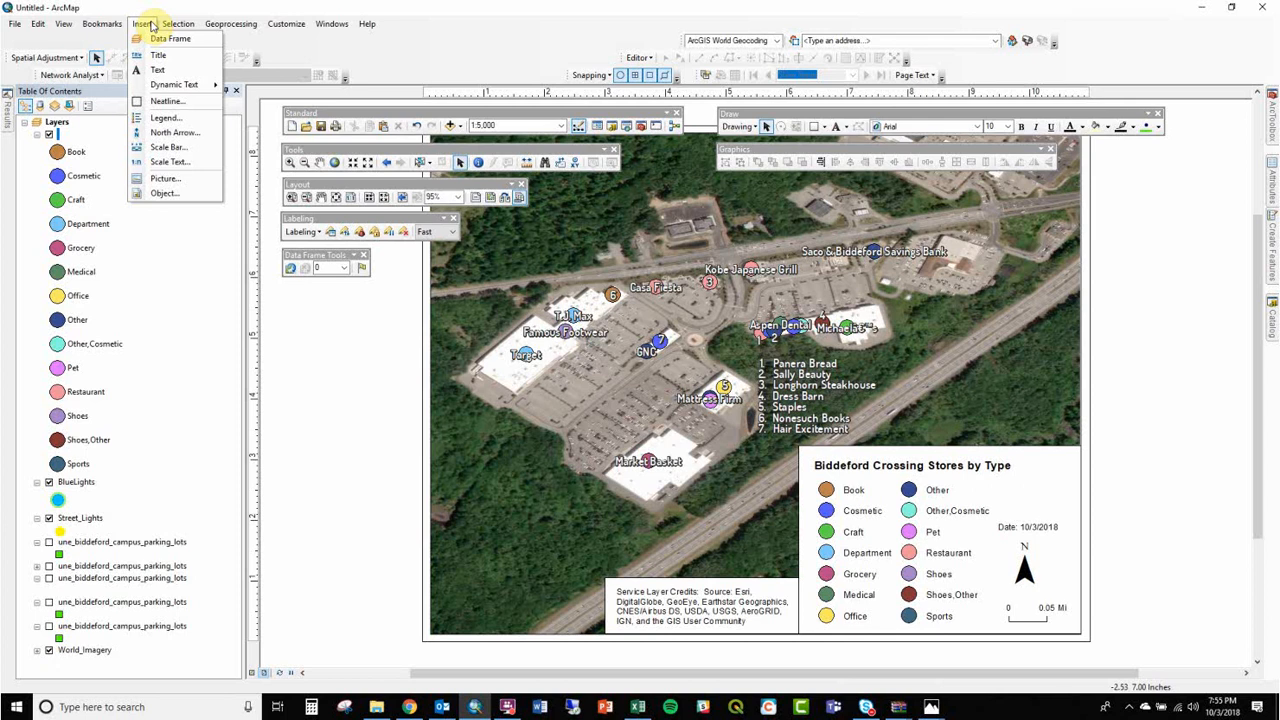
left_click(150, 24)
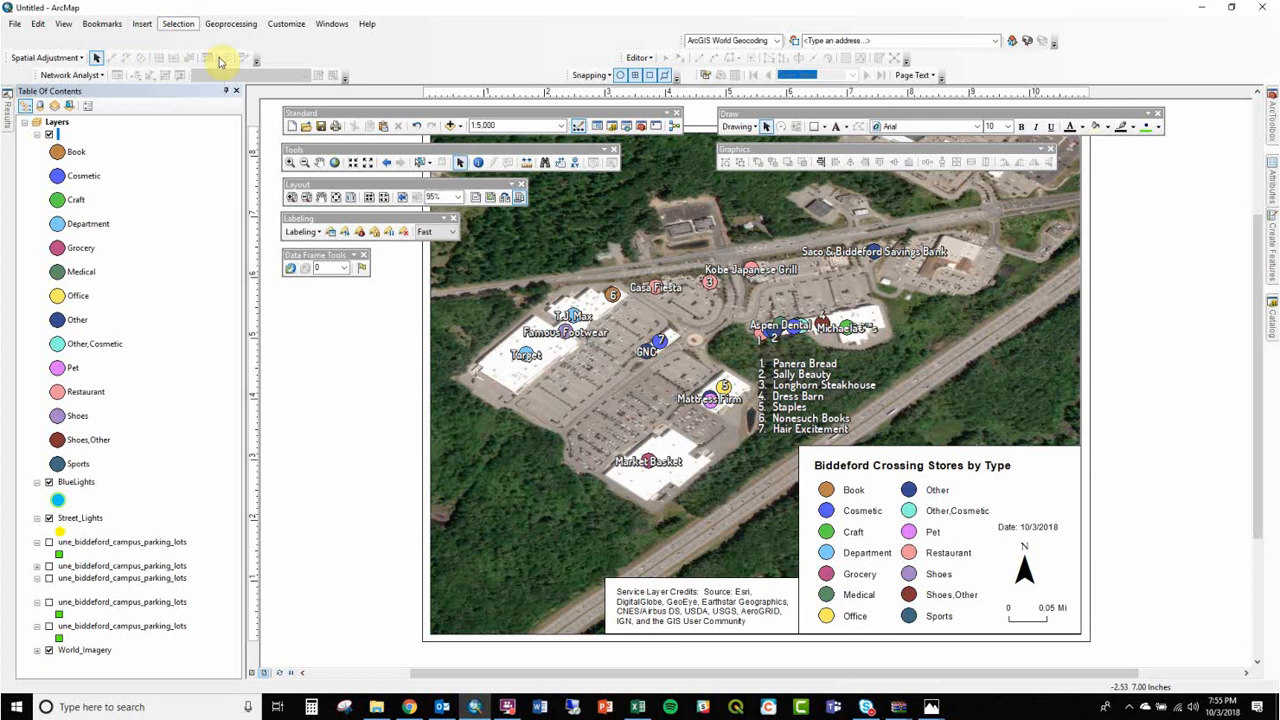
left_click(231, 23)
mouse_move(140, 26)
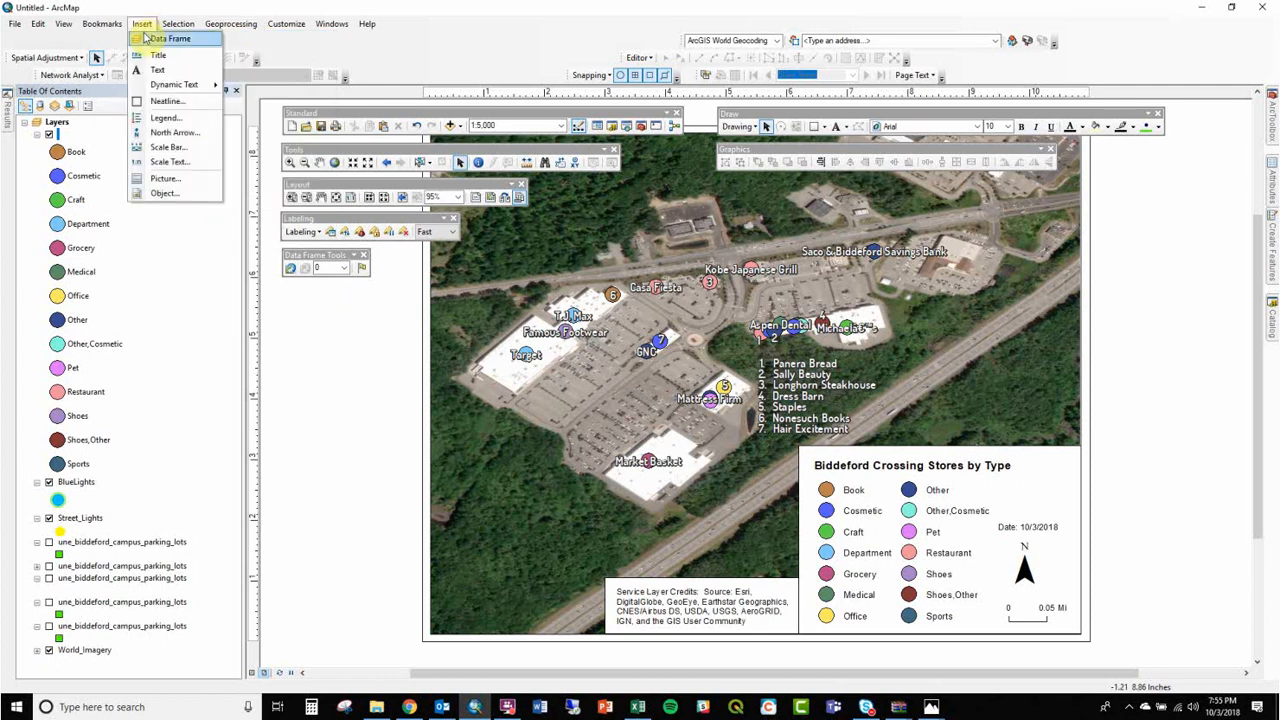
Step: Rename the Layers data frame to BiddefordMallZoomIn
left_click(30, 127)
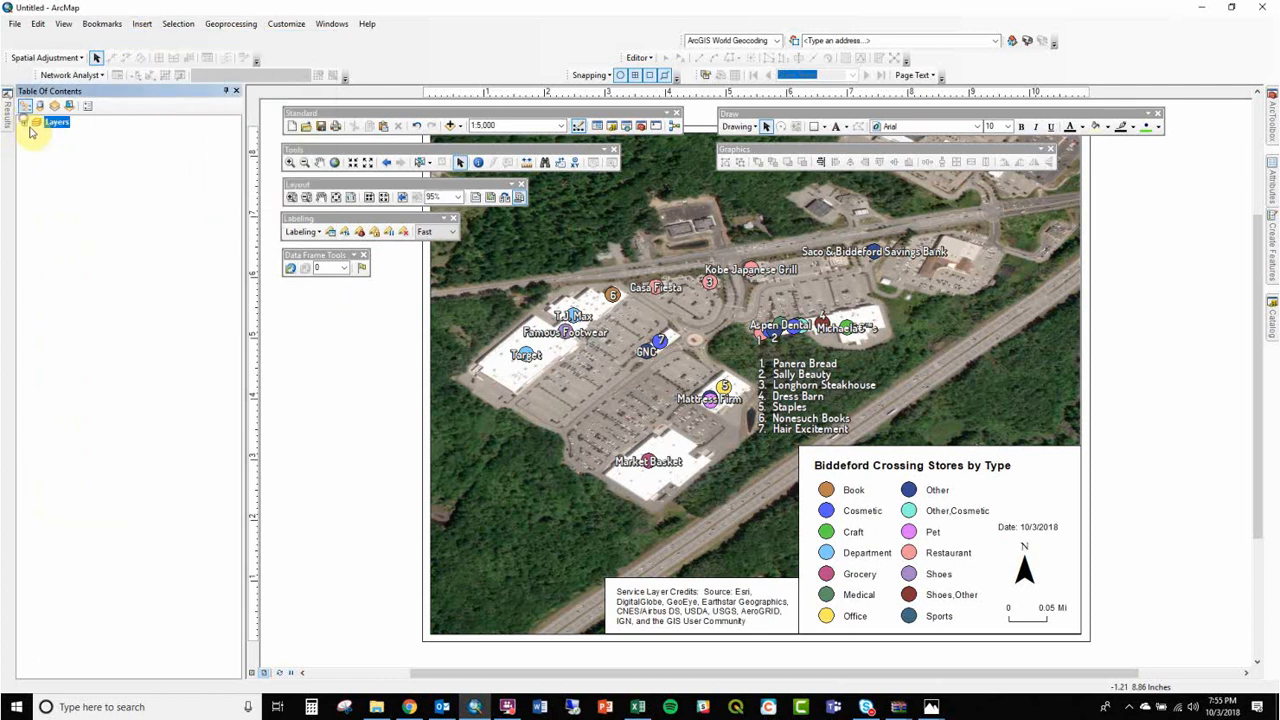
left_click(466, 380)
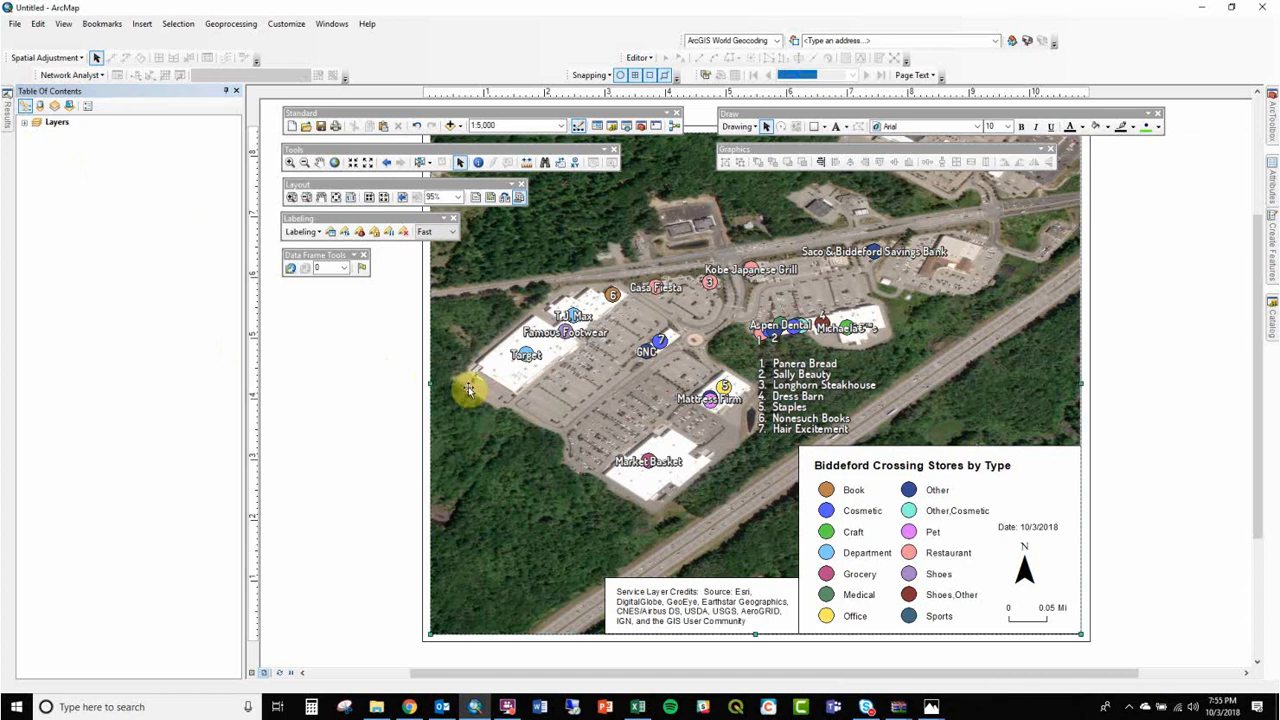
left_click(60, 127)
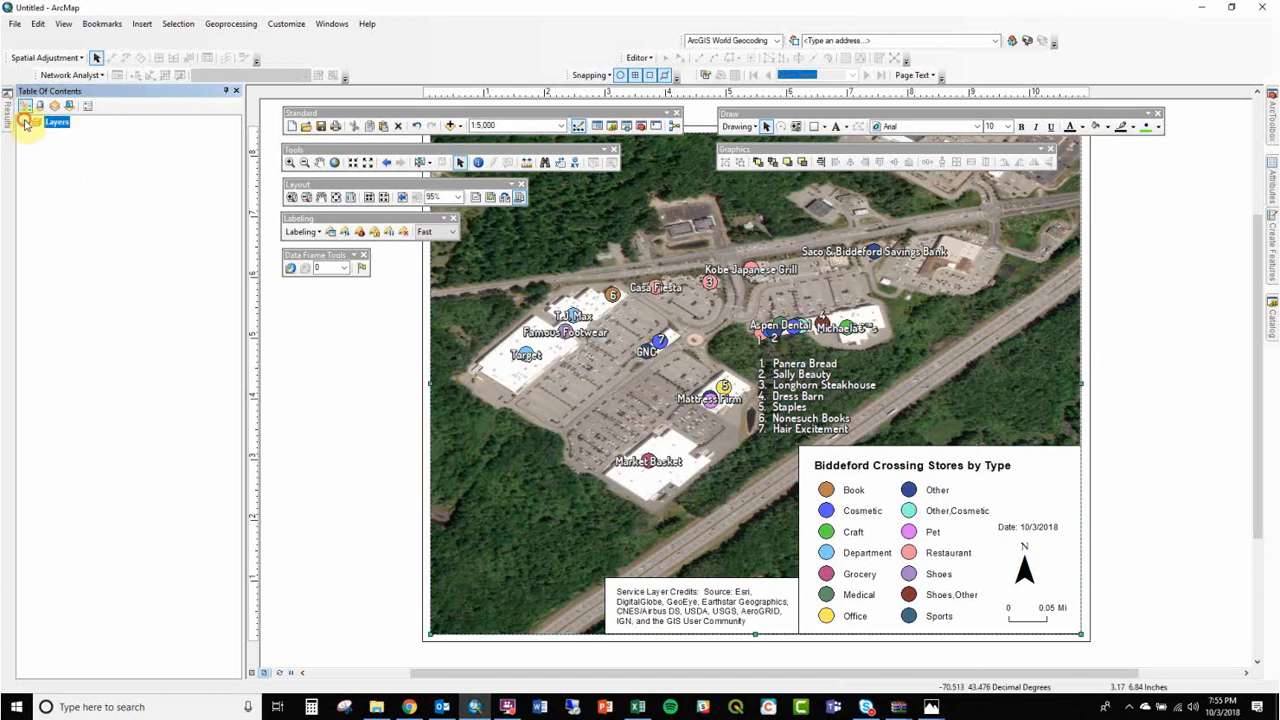
left_click(24, 122)
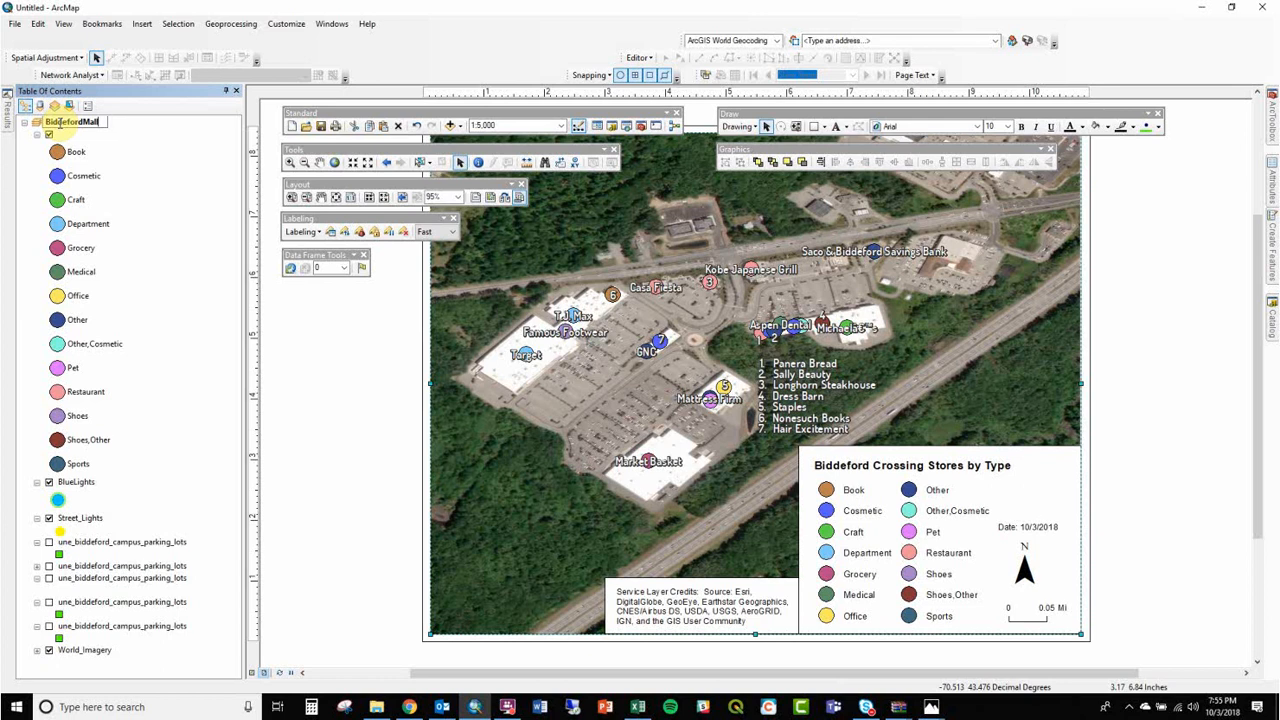
key("Return")
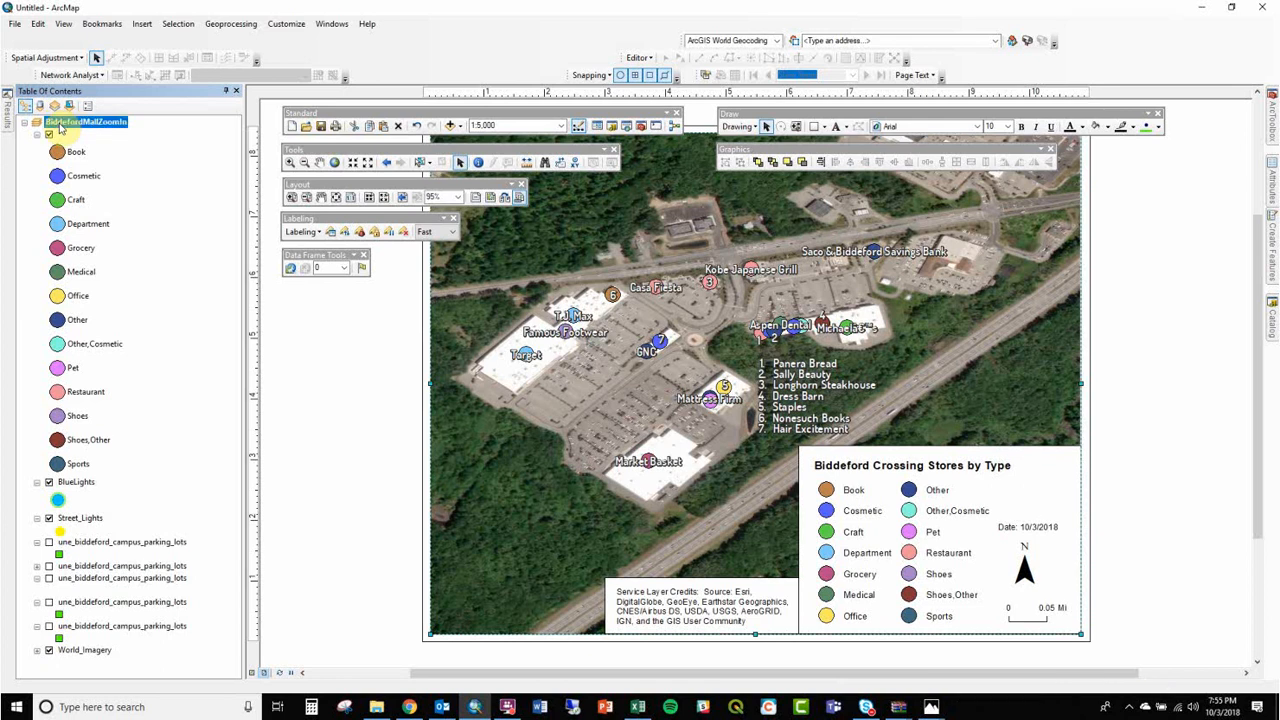
Step: Collapse the BiddefordMallZoomIn layer list and insert a second, empty data frame into the layout
left_click(24, 122)
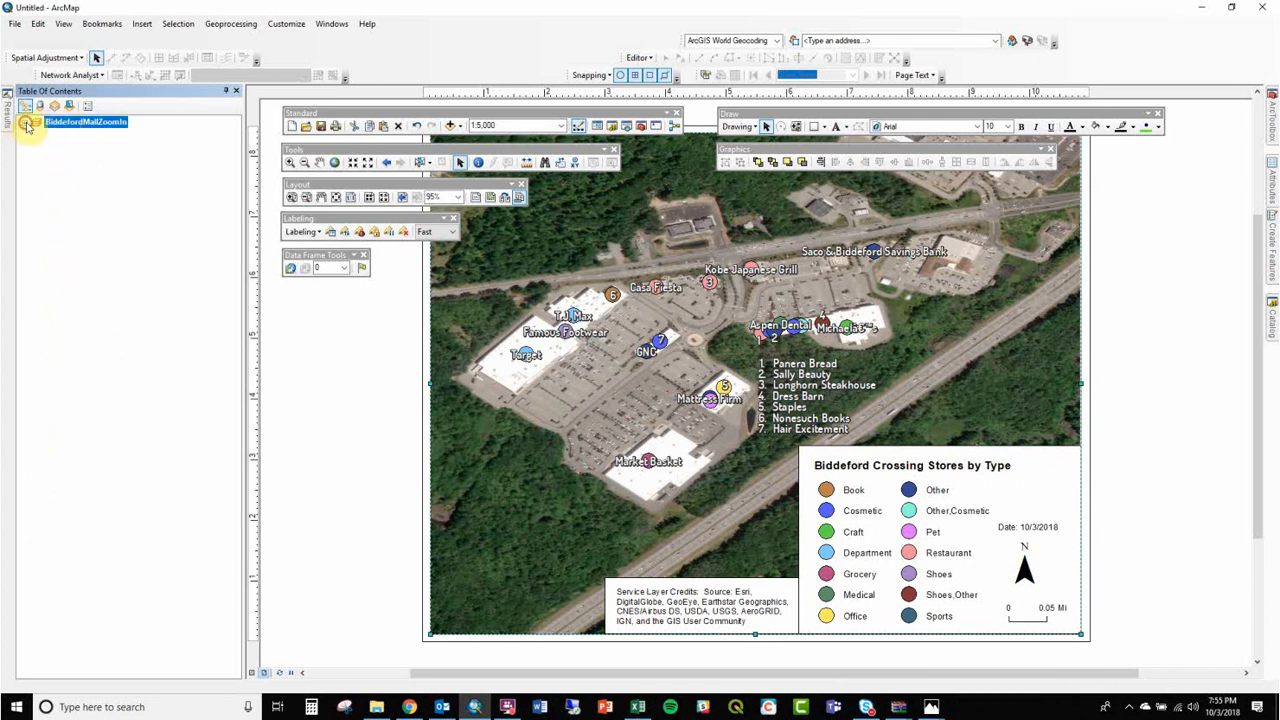
left_click(142, 23)
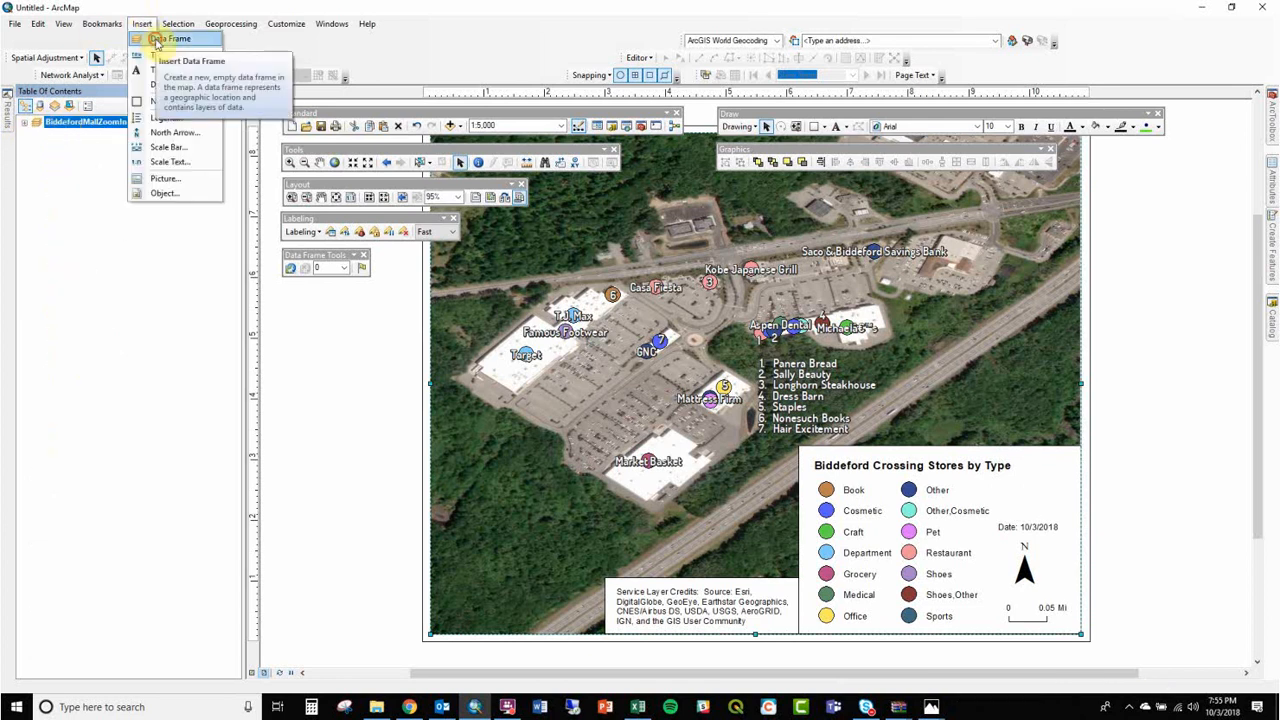
left_click(155, 40)
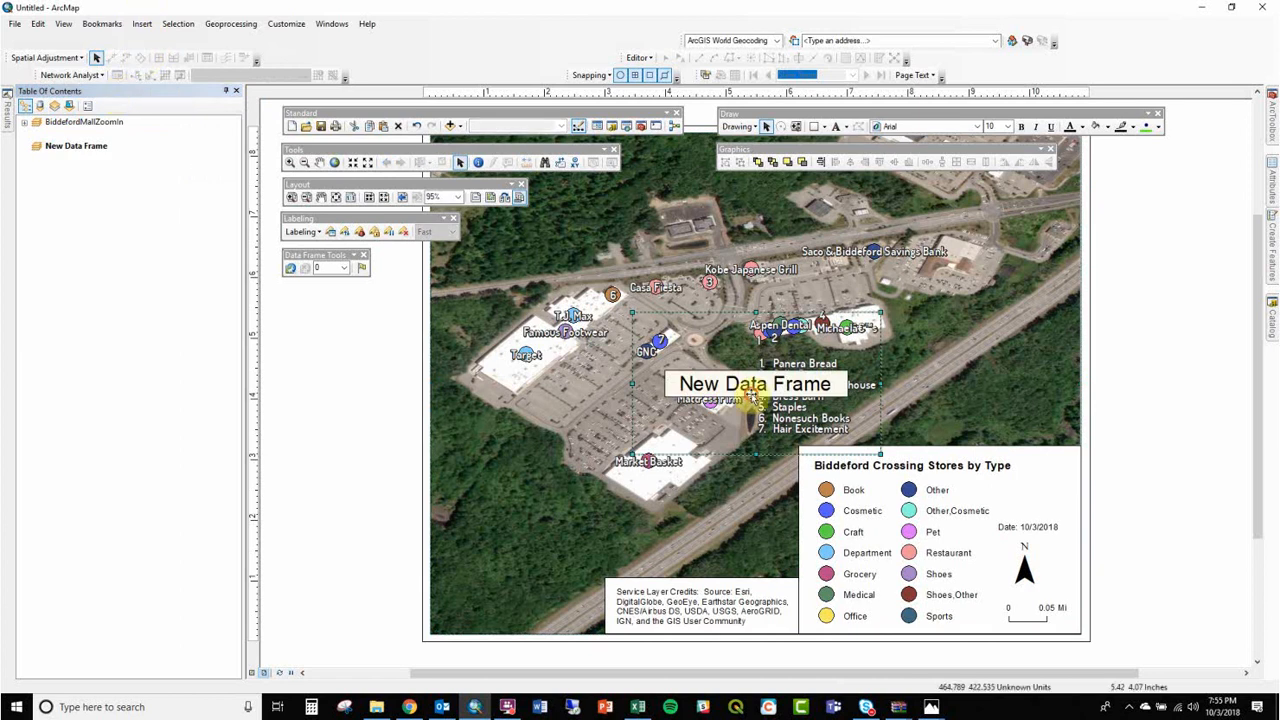
Step: Move the new data frame toward the layout's lower-left area and rename it BiddefordArea
left_click_drag(747, 371, 556, 506)
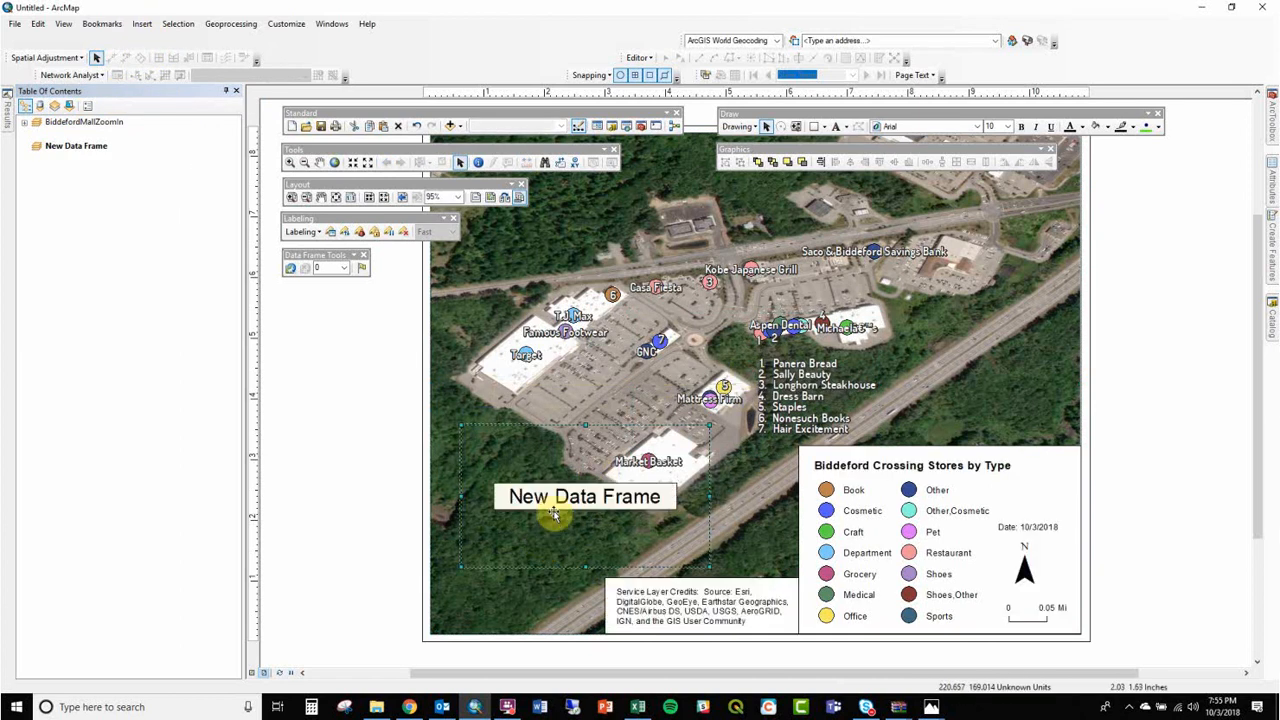
left_click(88, 148)
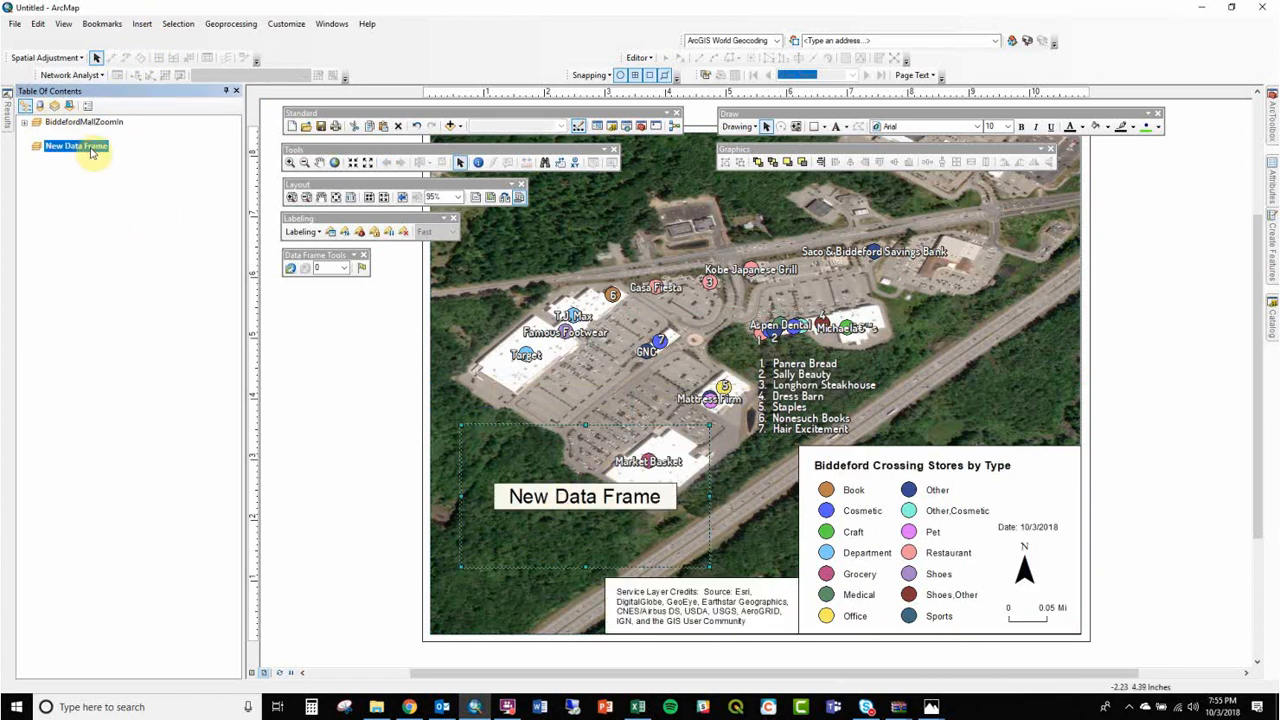
type("BiddefordA")
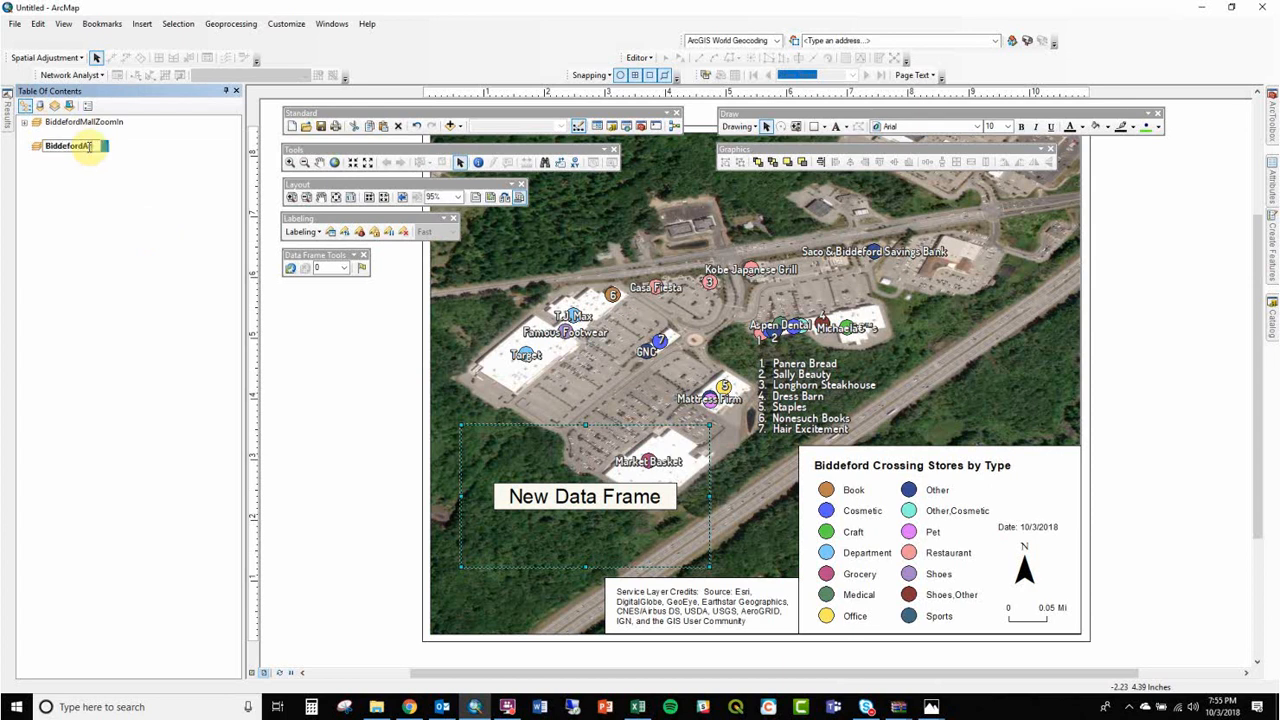
key("Return")
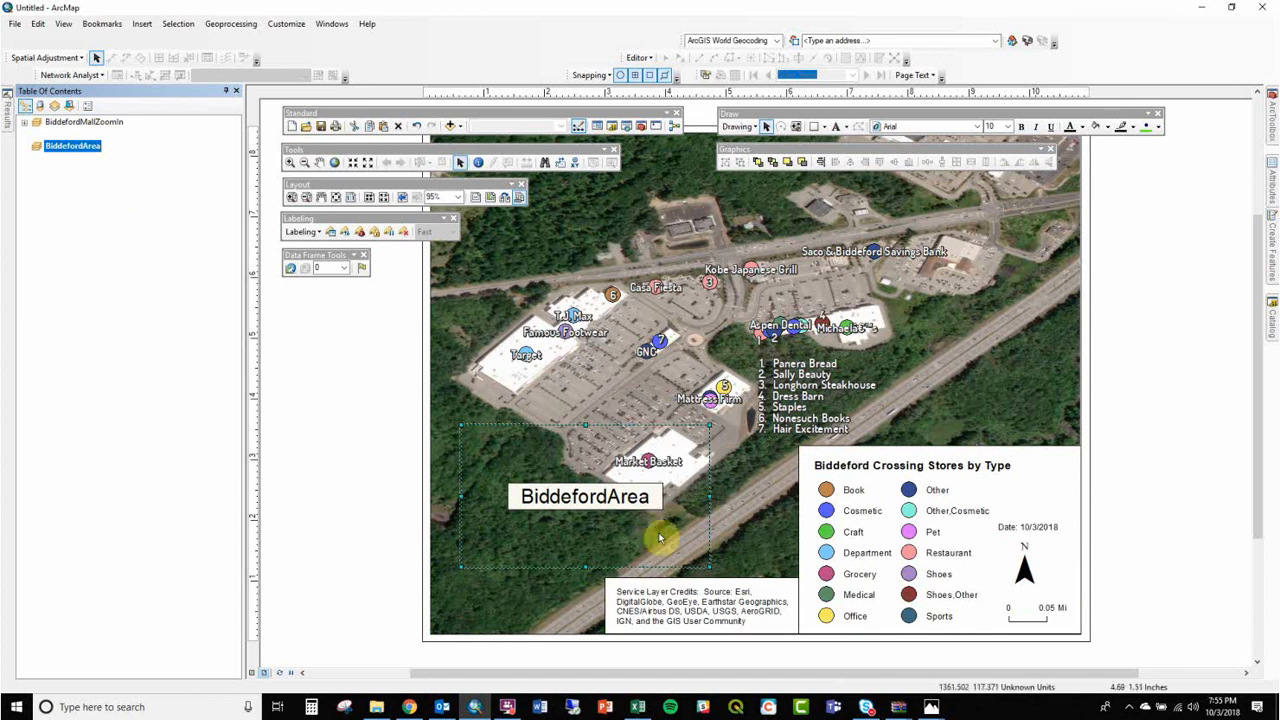
Step: Fit the BiddefordArea frame into the map's lower-left corner, narrow it to meet the credits box and lower its upper edge slightly
left_click_drag(631, 537, 603, 596)
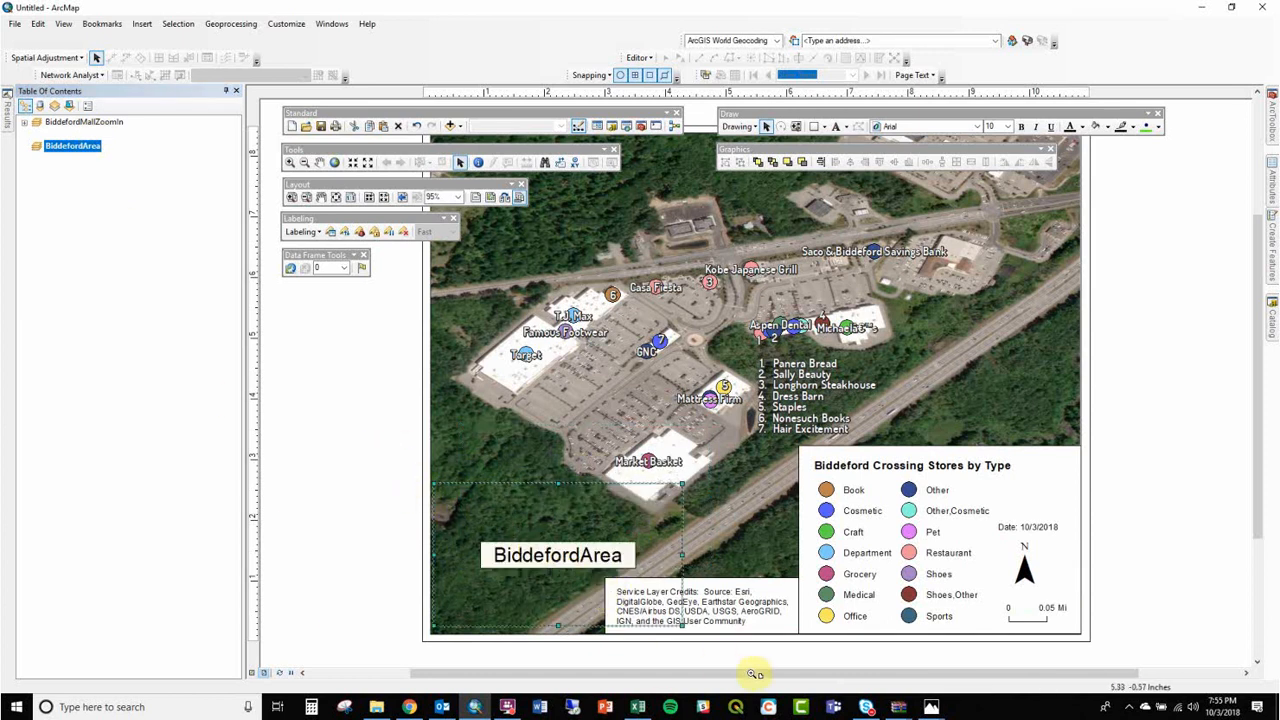
left_click_drag(388, 444, 702, 651)
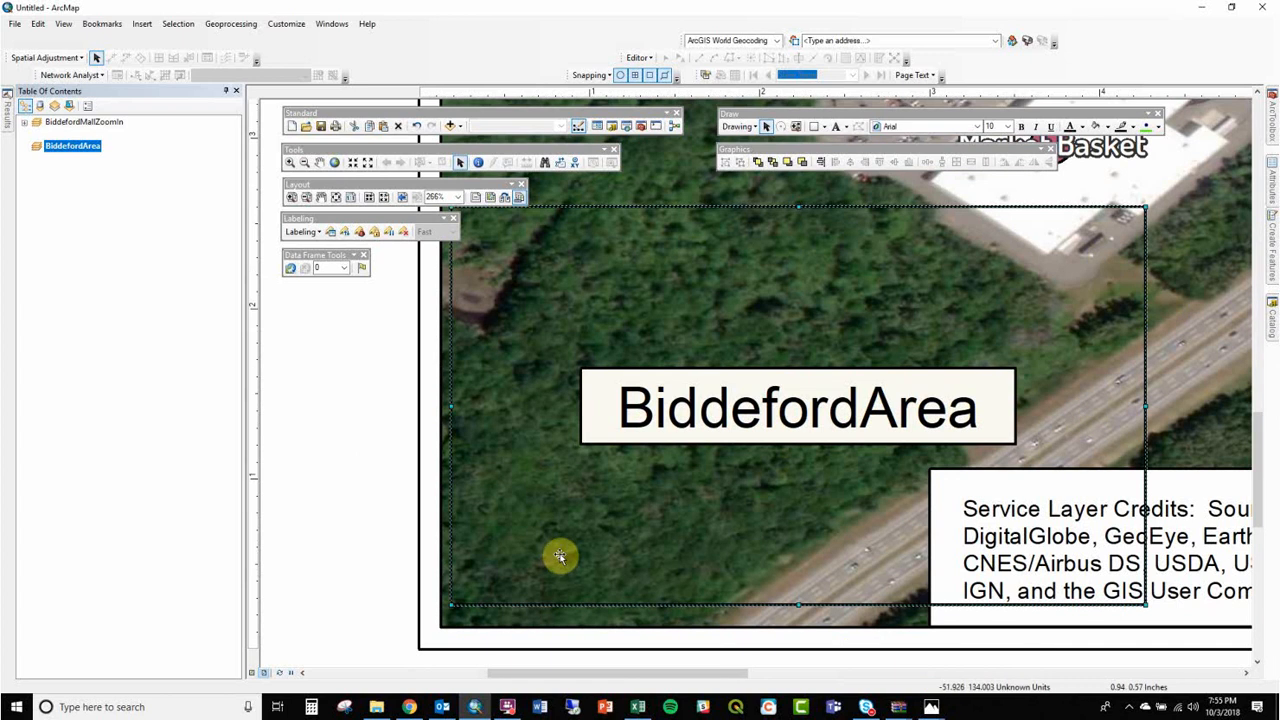
left_click_drag(539, 560, 529, 573)
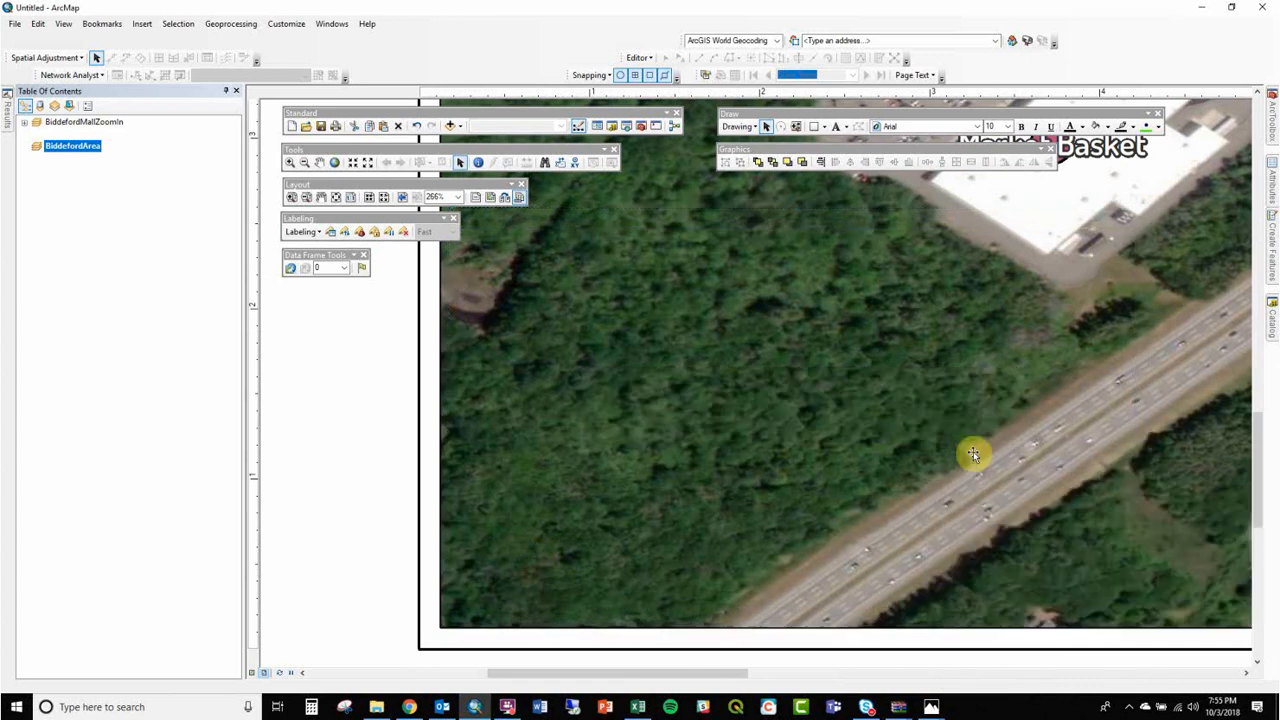
left_click_drag(1143, 429, 930, 458)
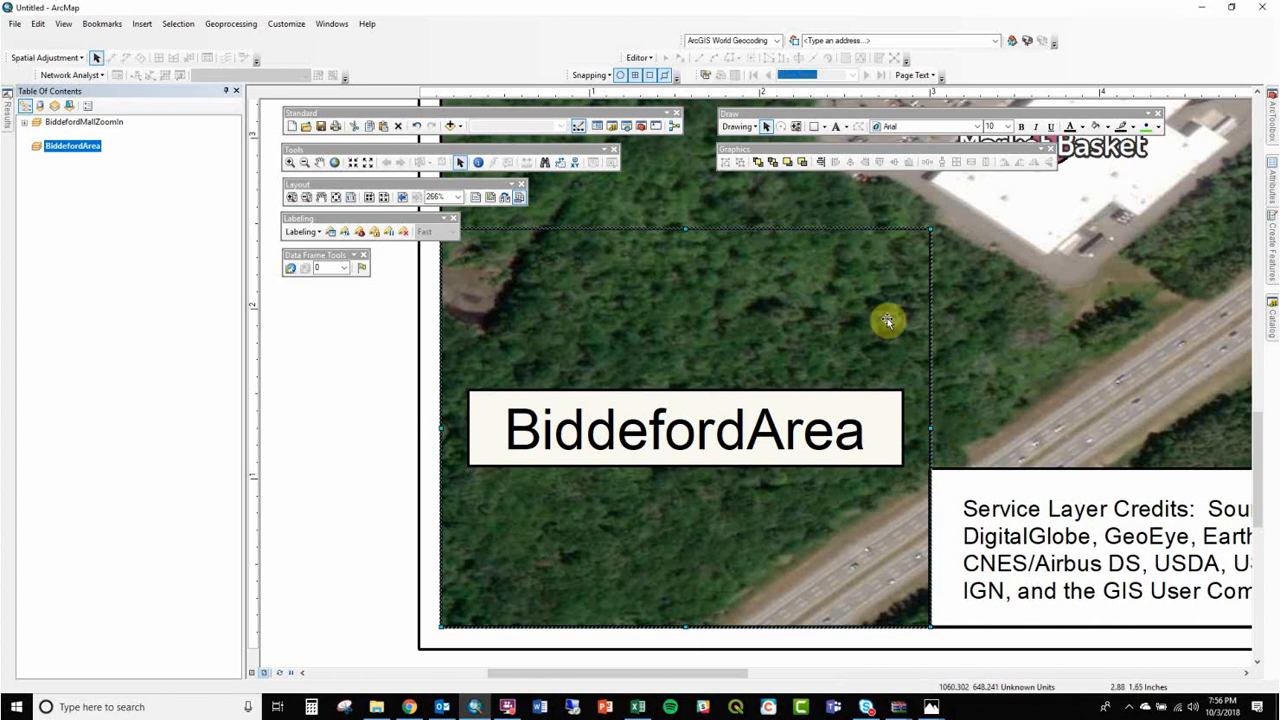
left_click_drag(686, 229, 688, 271)
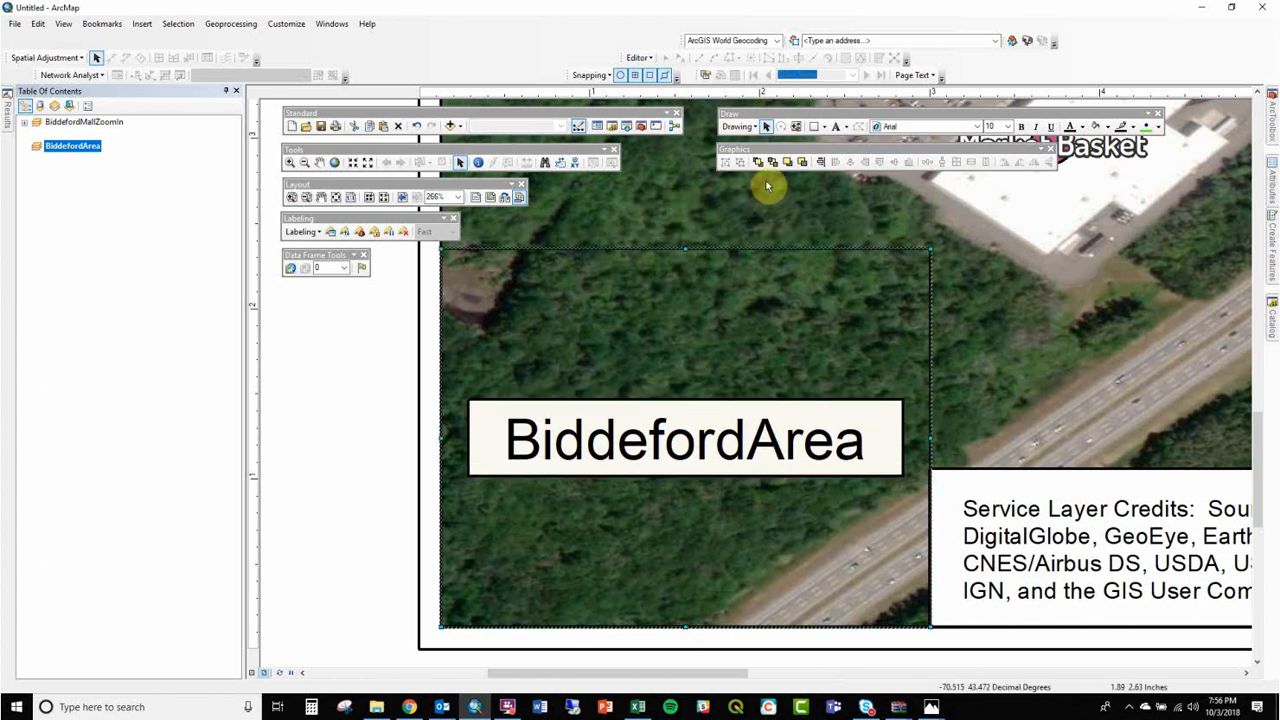
Step: Add the Maine_Boundaries_Town_Polygon layer from the Data\MaineGIS folder to the BiddefordArea data frame
mouse_move(1270, 320)
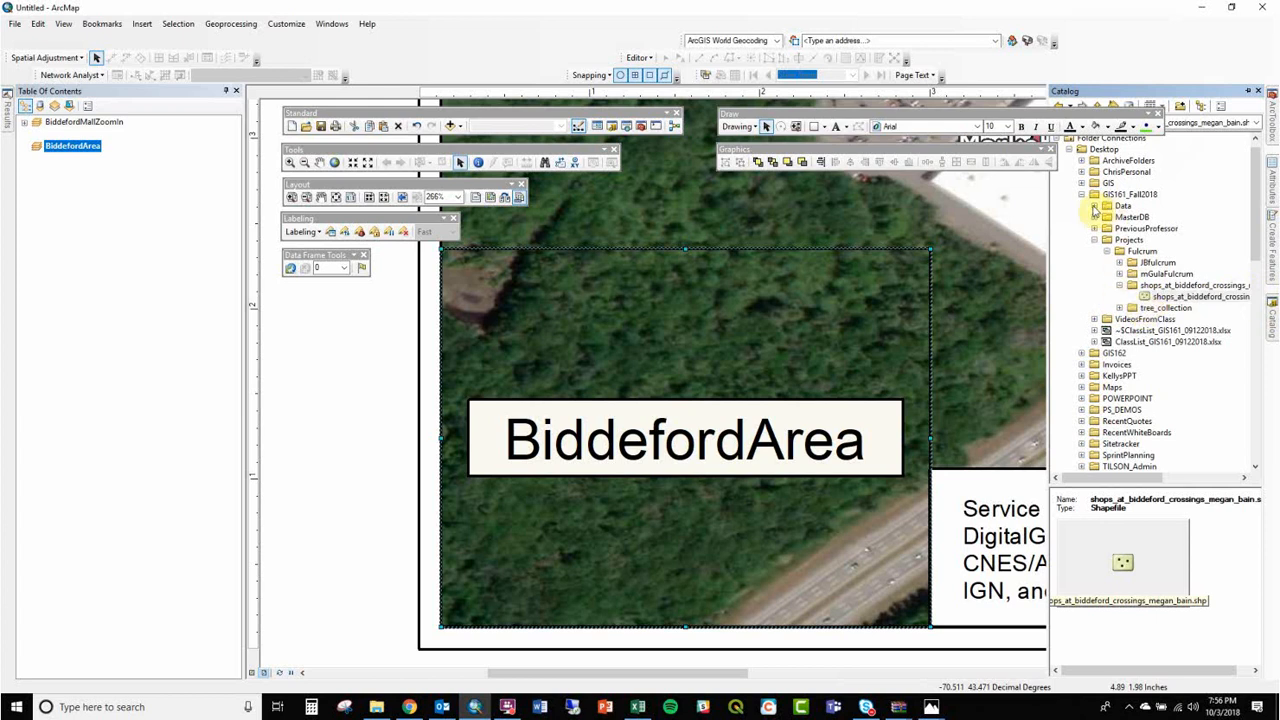
left_click(1094, 206)
left_click(1107, 228)
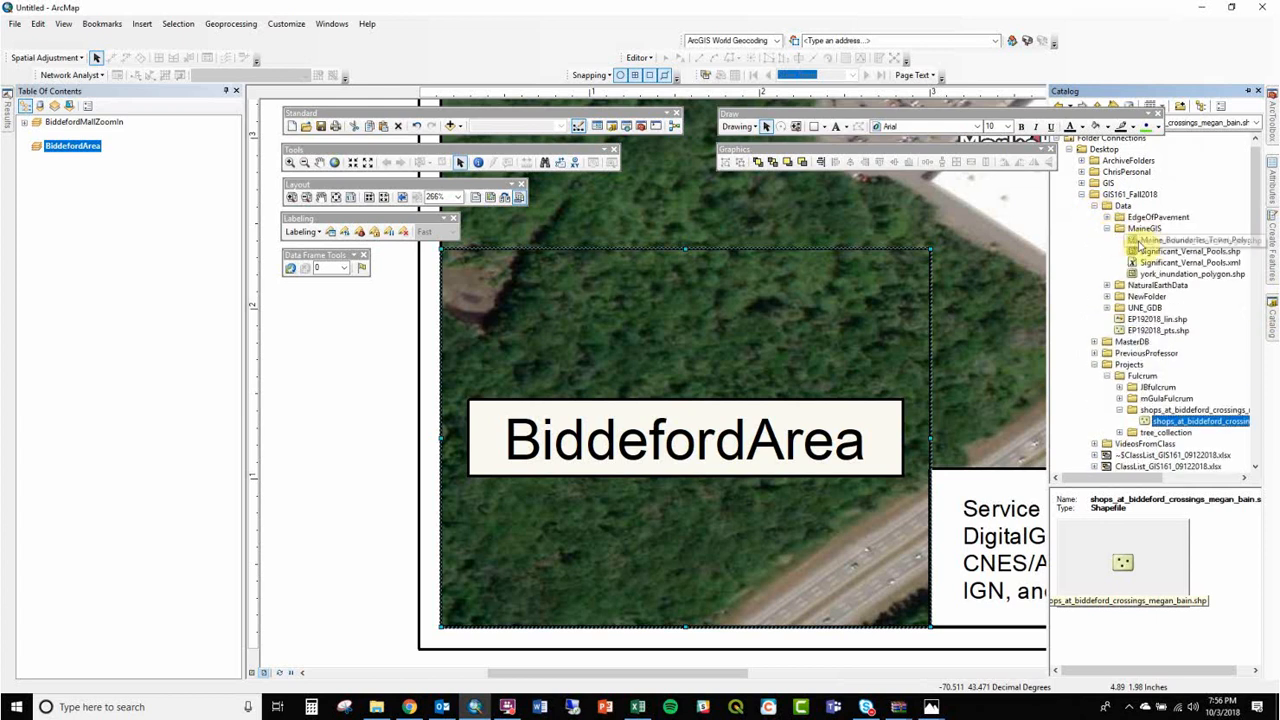
mouse_move(1178, 242)
left_mouse_down()
mouse_move(1062, 258)
mouse_move(11, 172)
mouse_move(97, 224)
mouse_move(94, 212)
left_mouse_up()
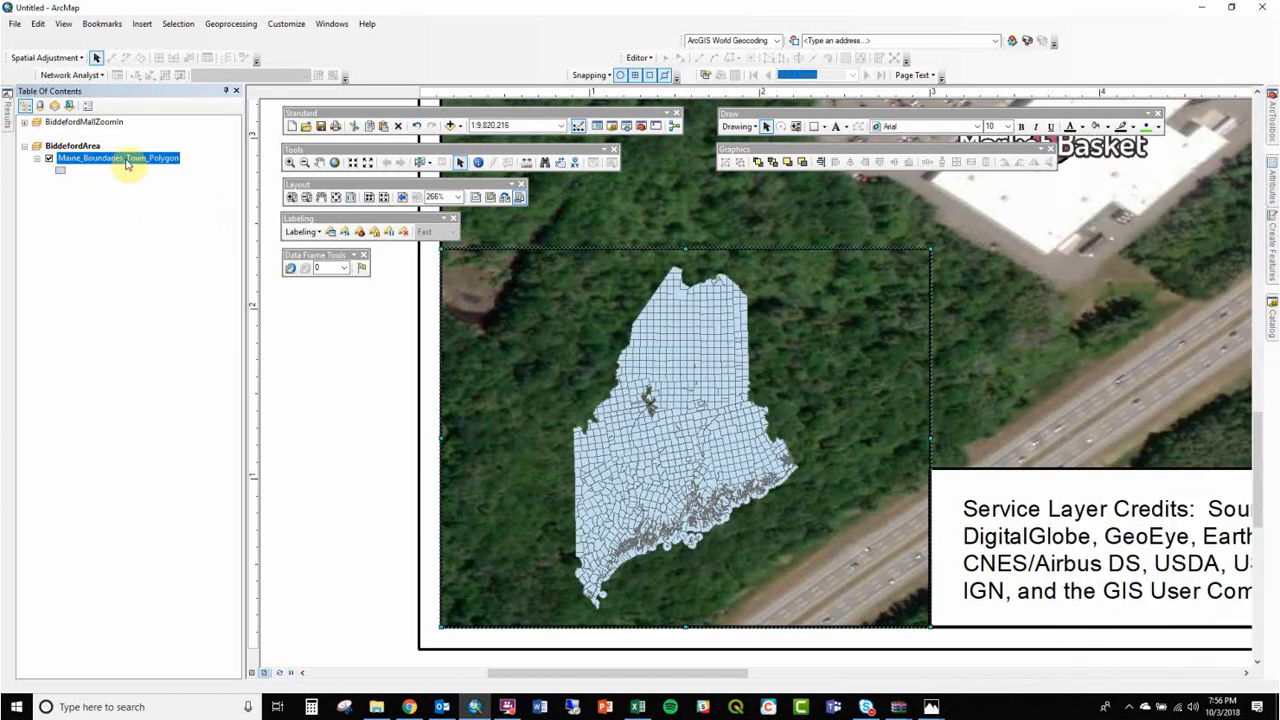
Step: Add an extent indicator for BiddefordMallZoomIn to the BiddefordArea data frame, keeping the red frame border
double_click(75, 147)
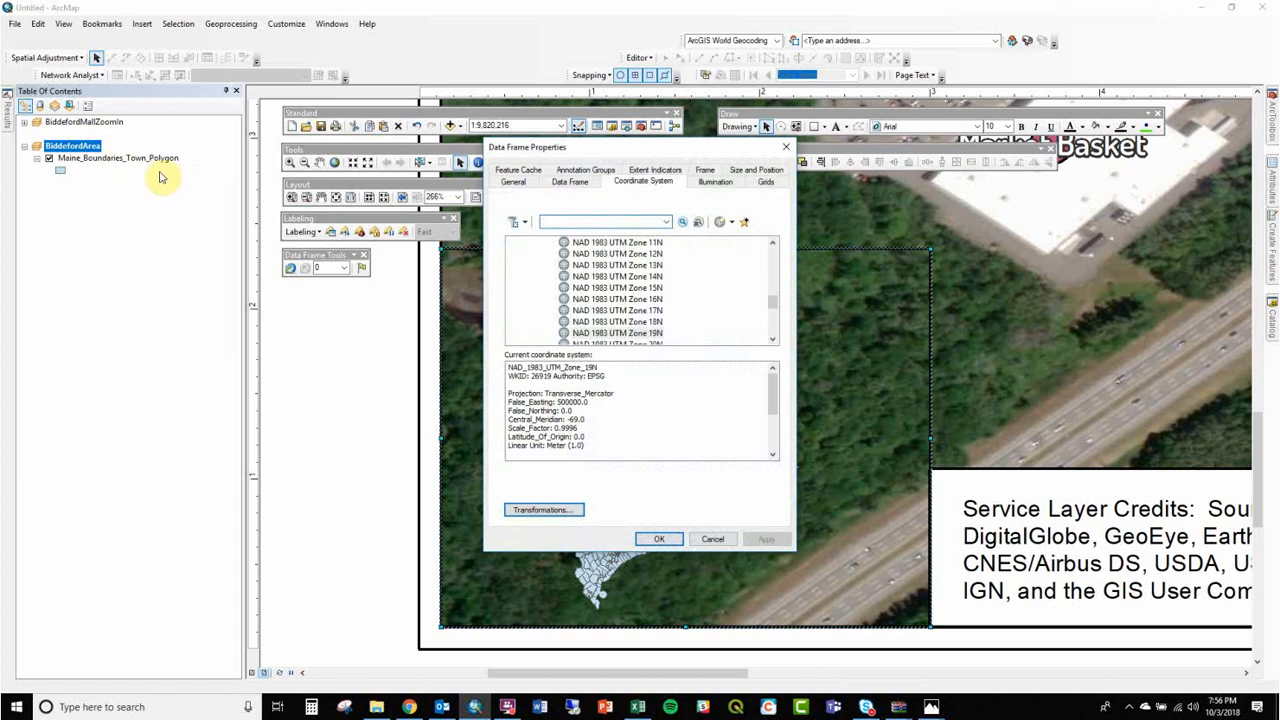
left_click(653, 167)
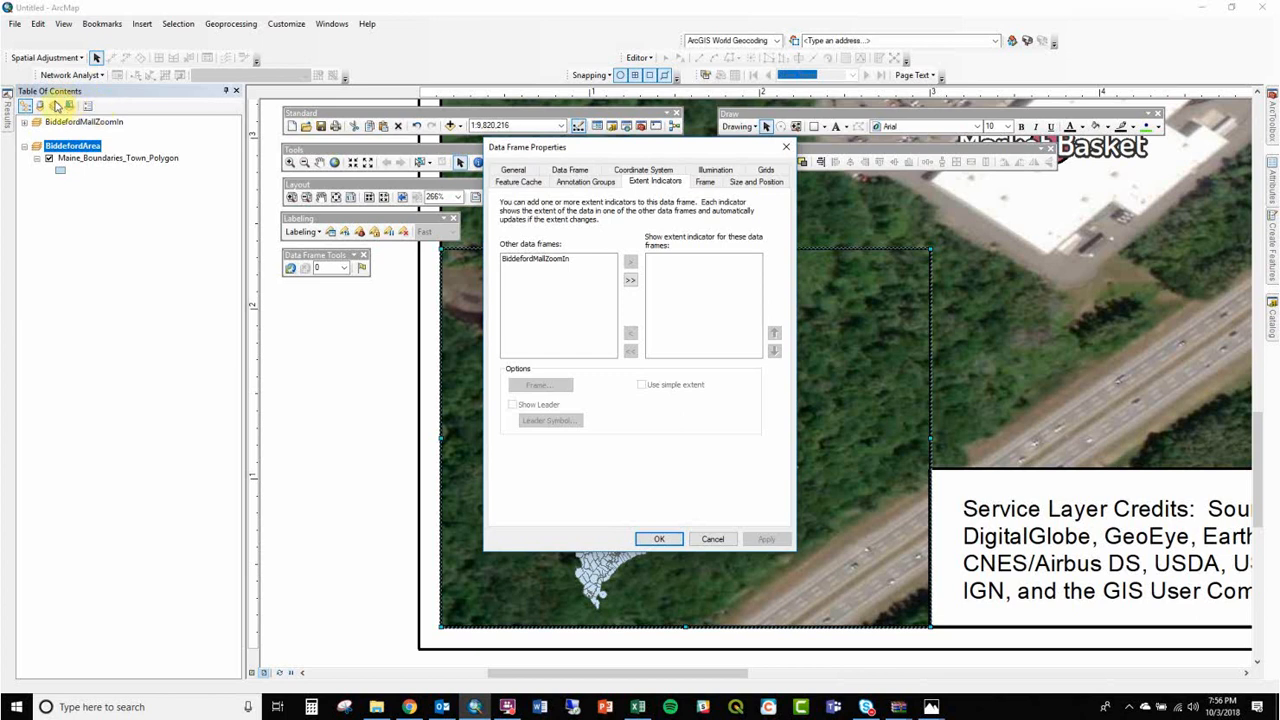
left_click(566, 261)
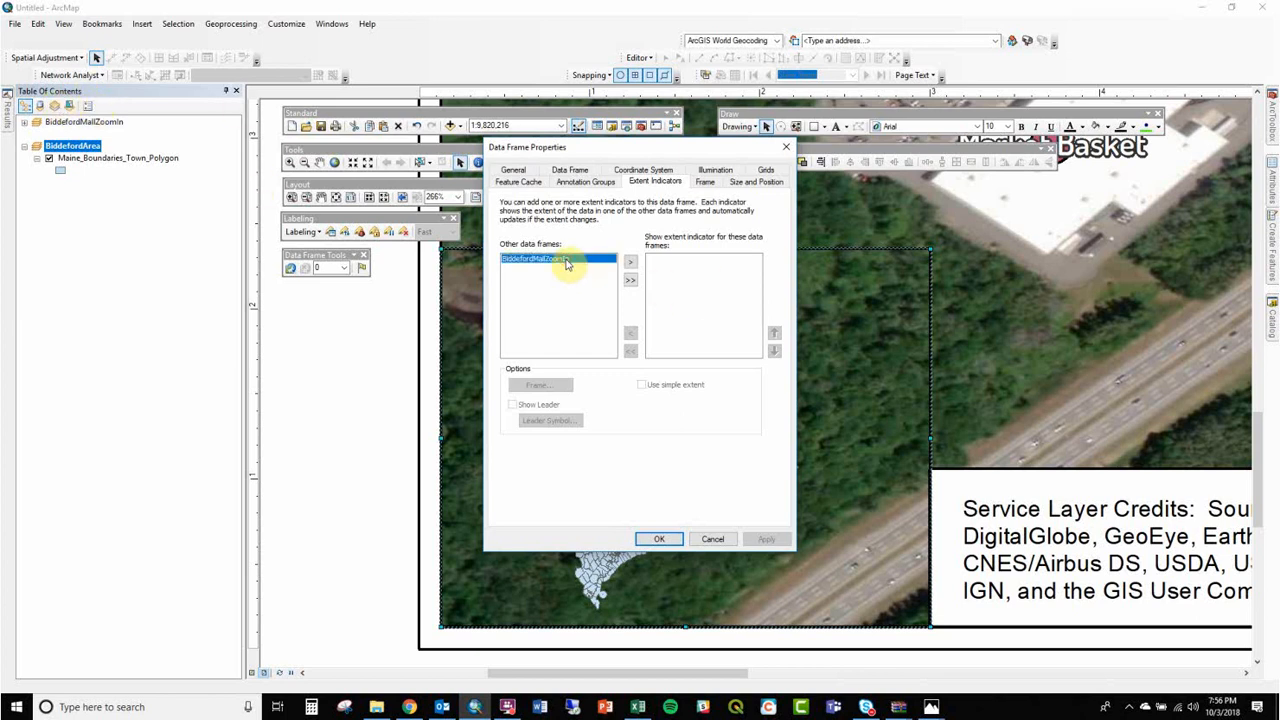
left_click(630, 262)
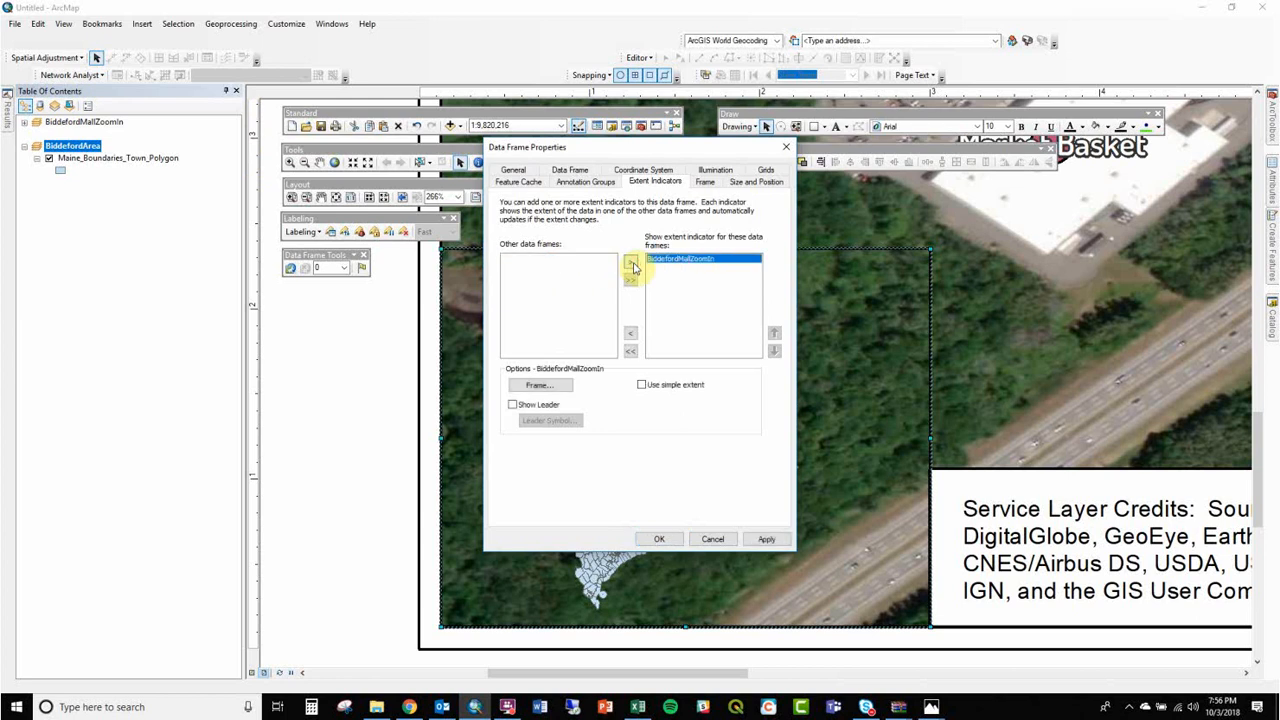
left_click(540, 386)
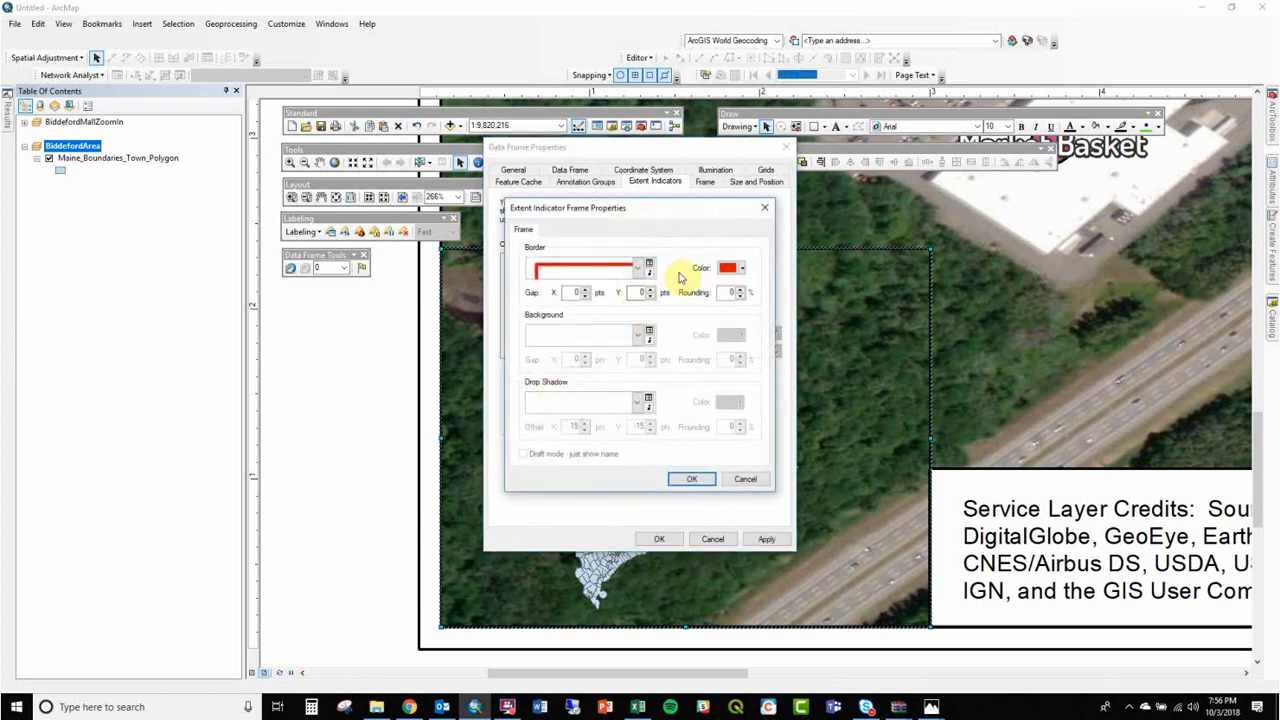
left_click(688, 480)
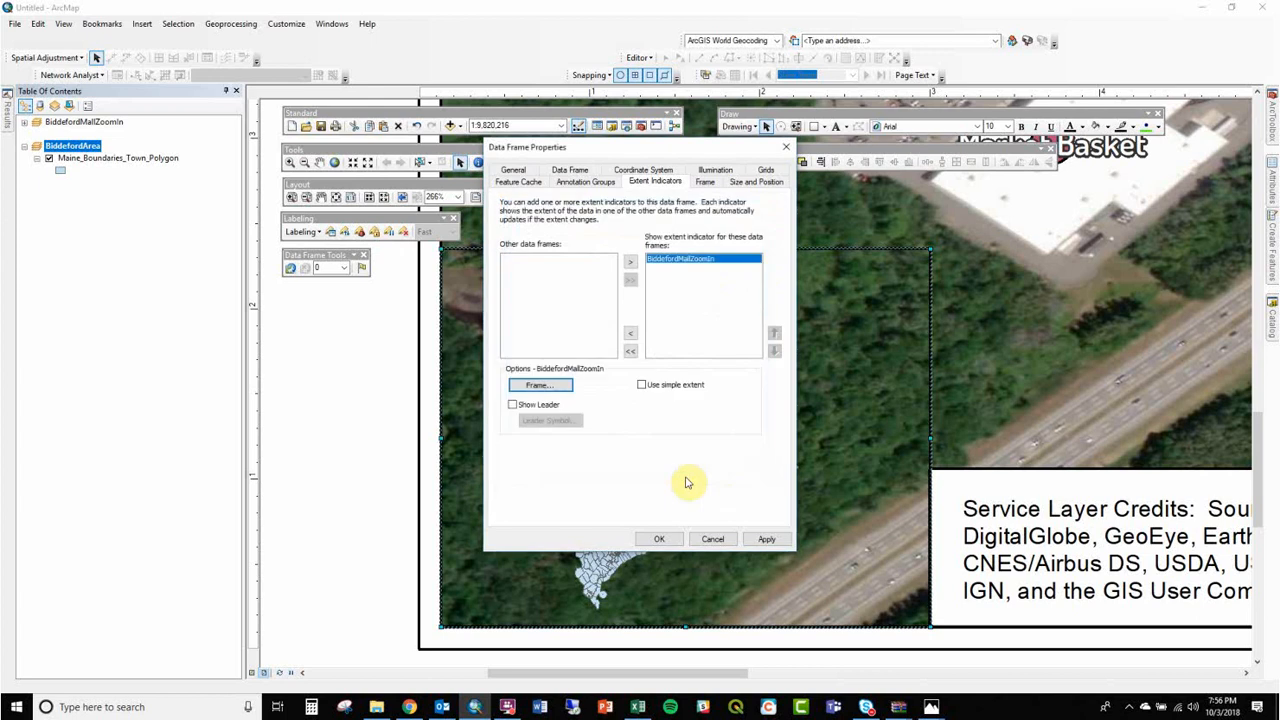
left_click(666, 541)
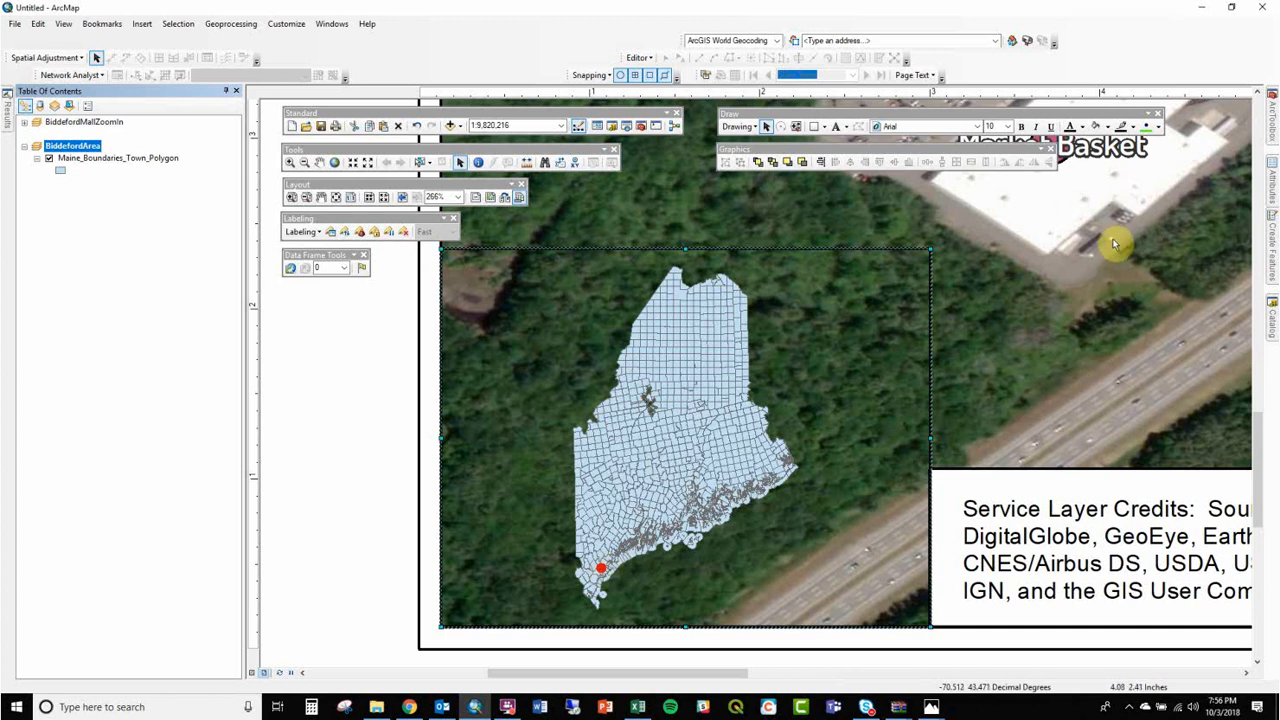
Step: Zoom the BiddefordArea map in on the southern Maine coast around the red extent indicator
left_click(290, 163)
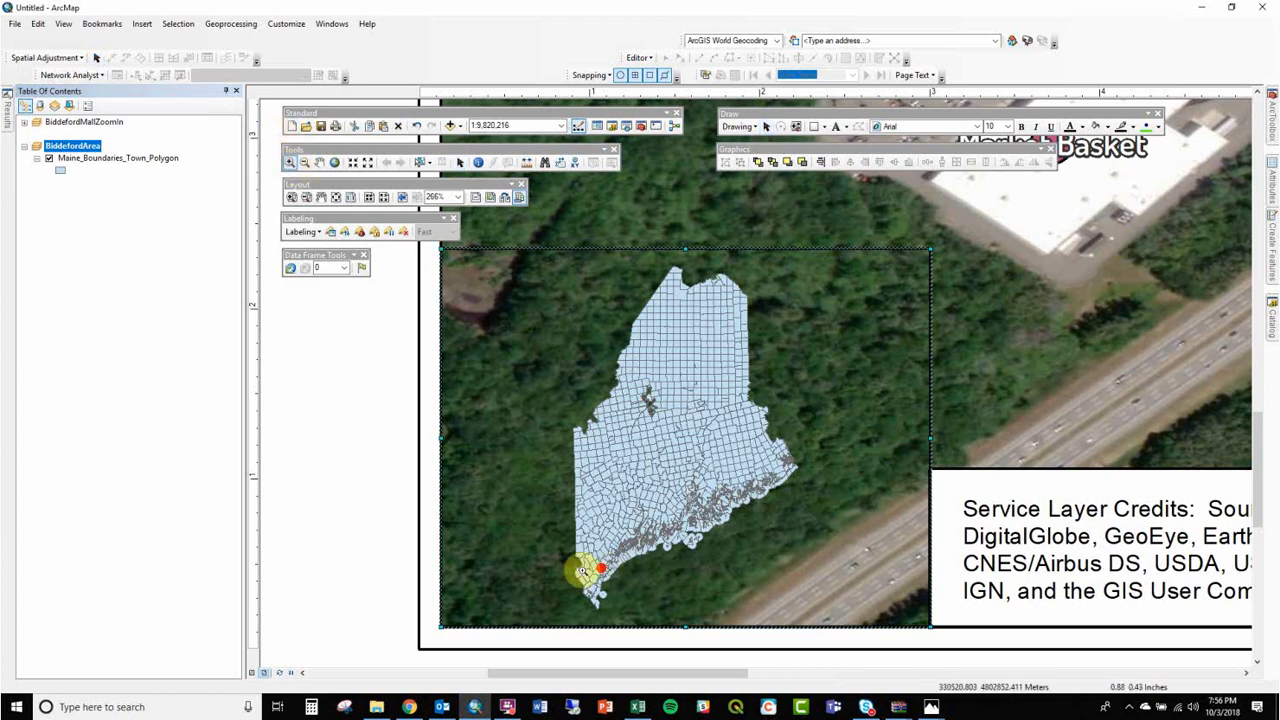
left_click_drag(570, 543, 626, 609)
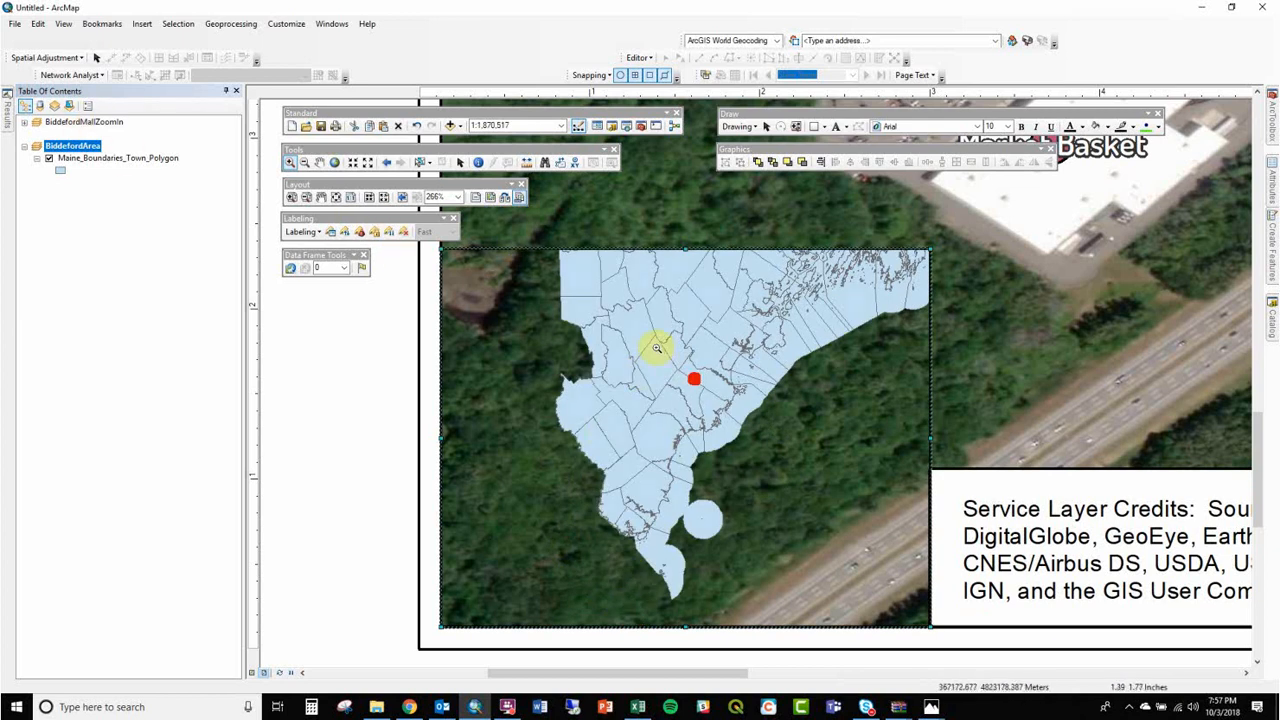
left_click_drag(651, 348, 752, 464)
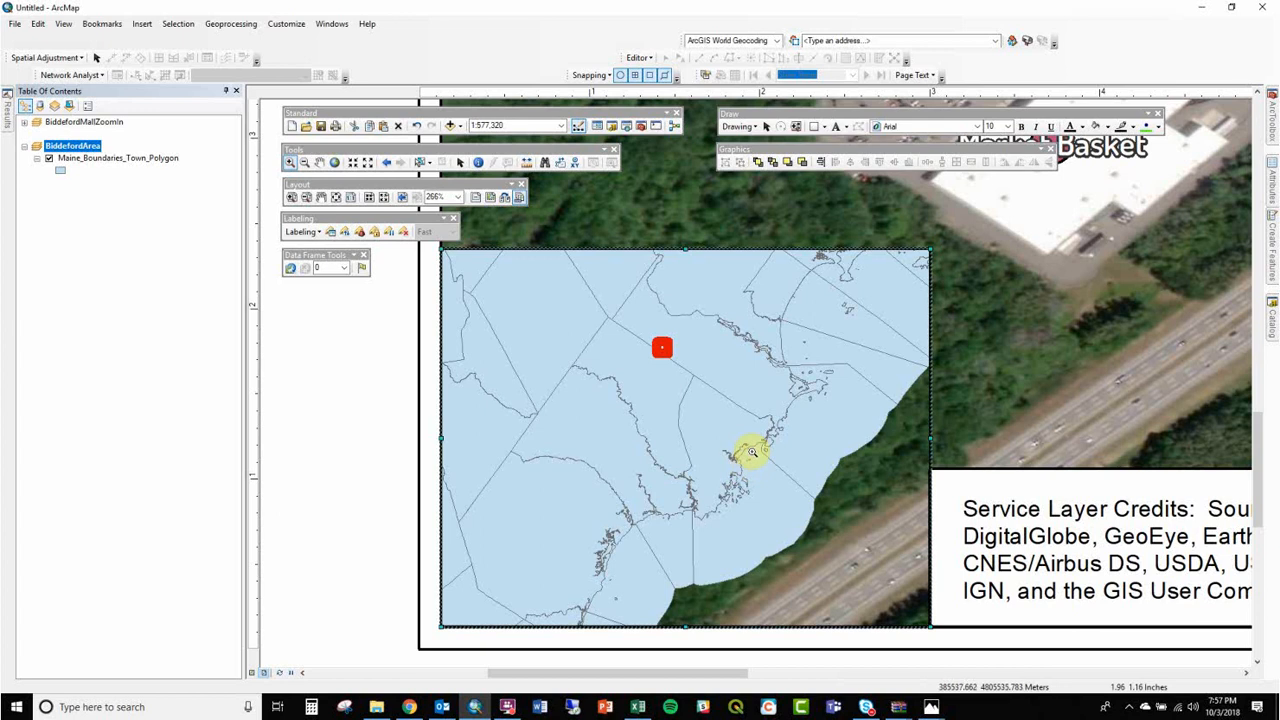
Step: Turn on feature labels for the Maine_Boundaries_Town_Polygon layer using the TOWN field
double_click(91, 160)
left_click(703, 205)
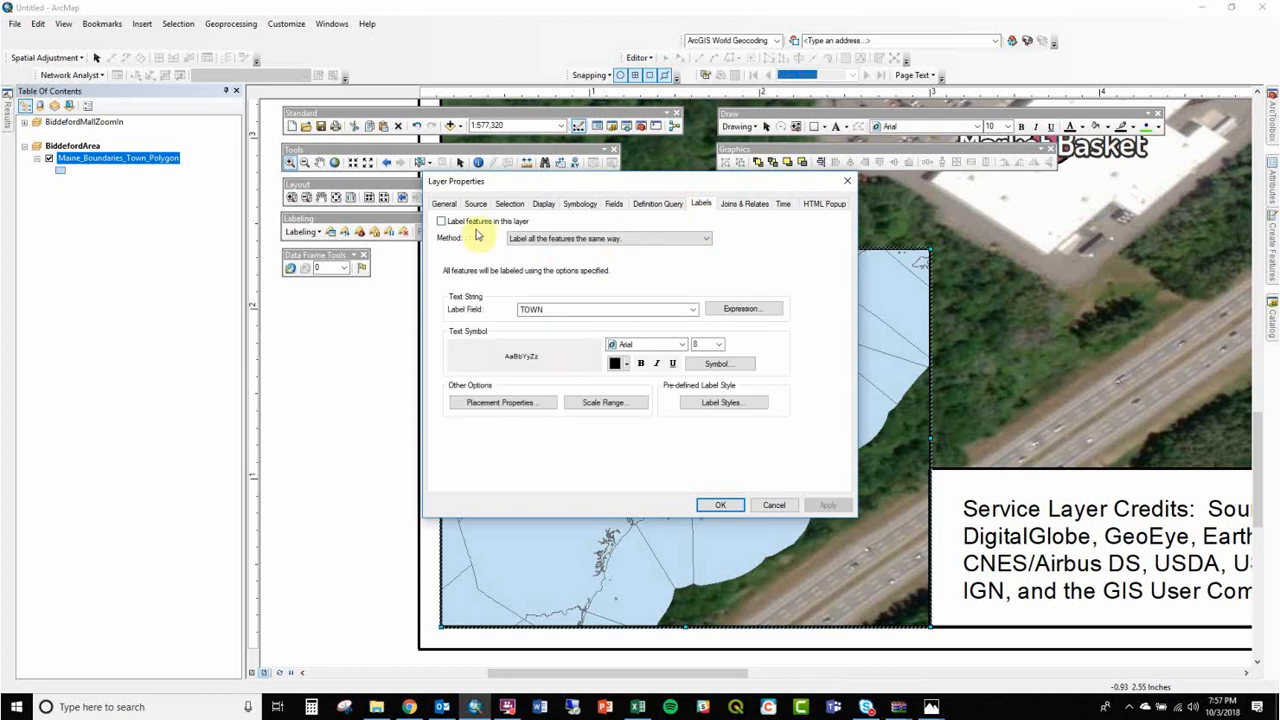
left_click(478, 224)
left_click(738, 505)
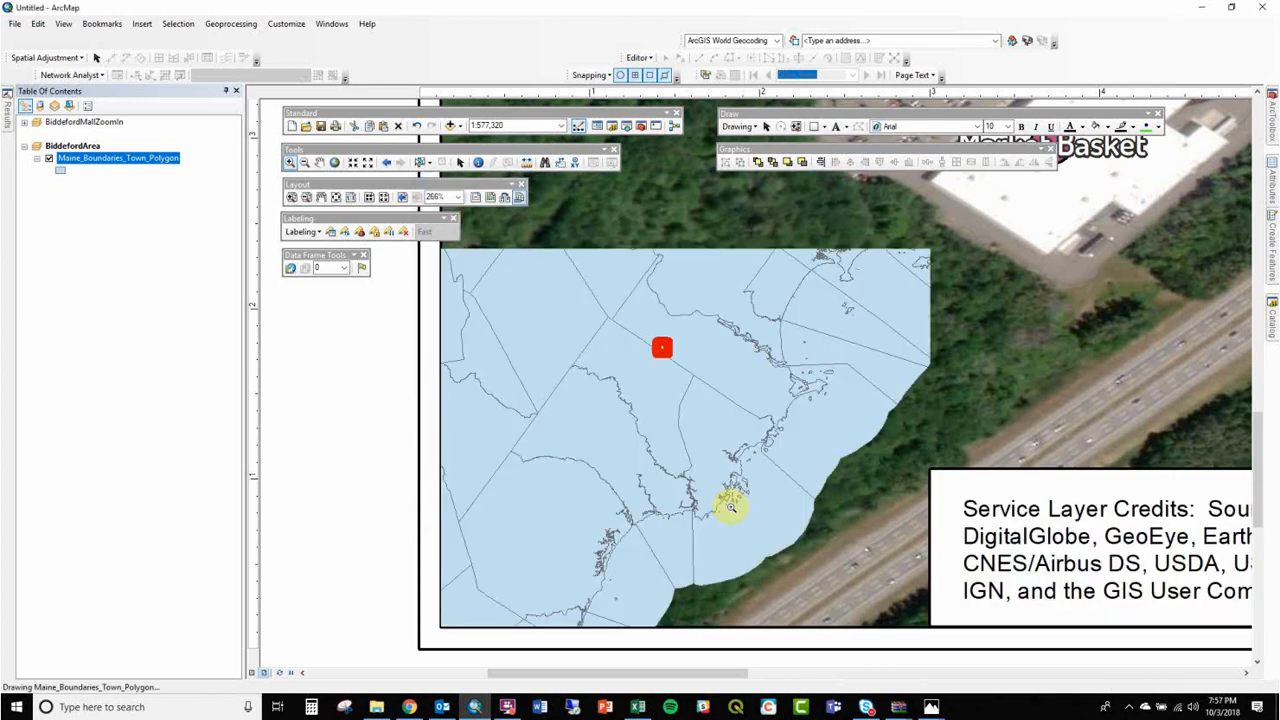
left_click(153, 160)
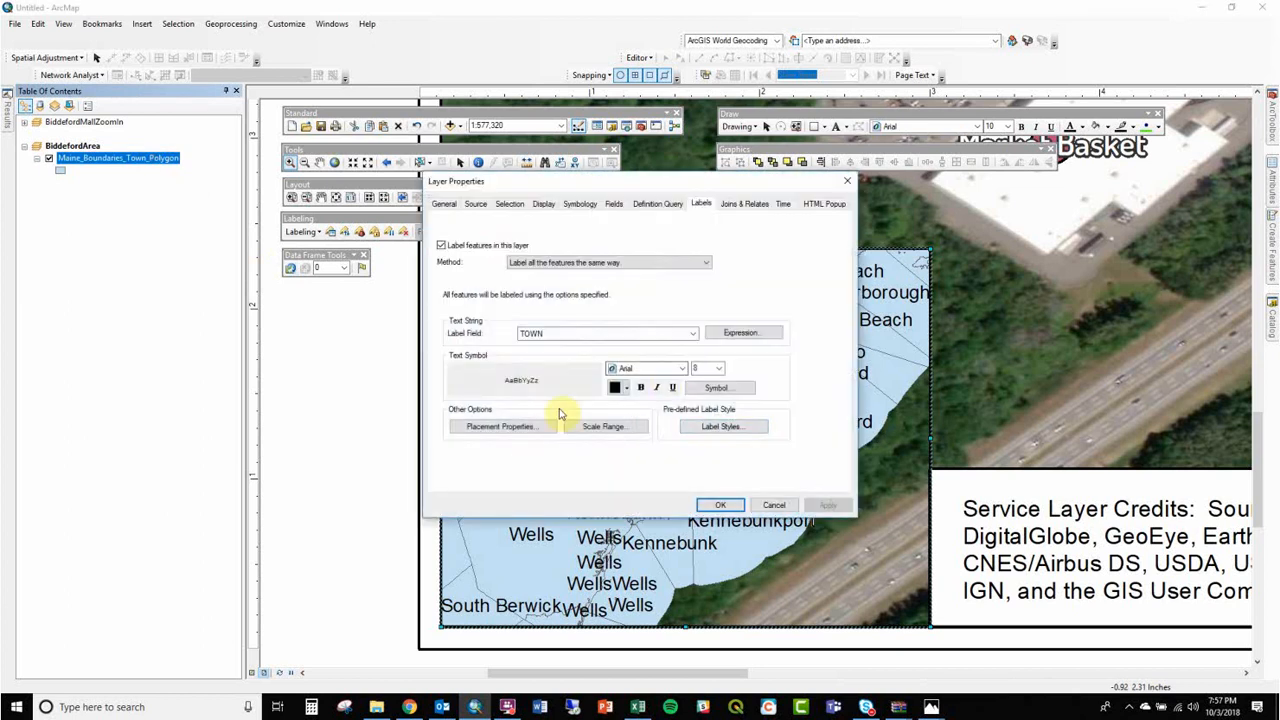
left_click(500, 426)
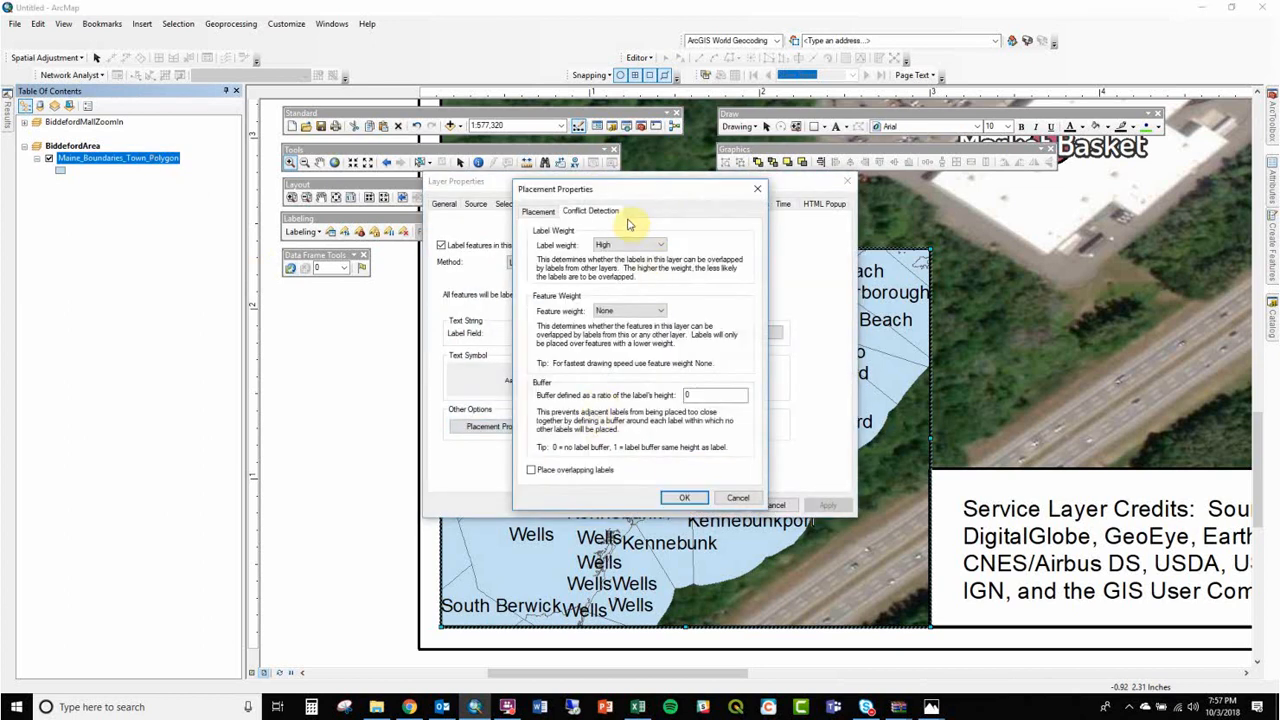
left_click(538, 210)
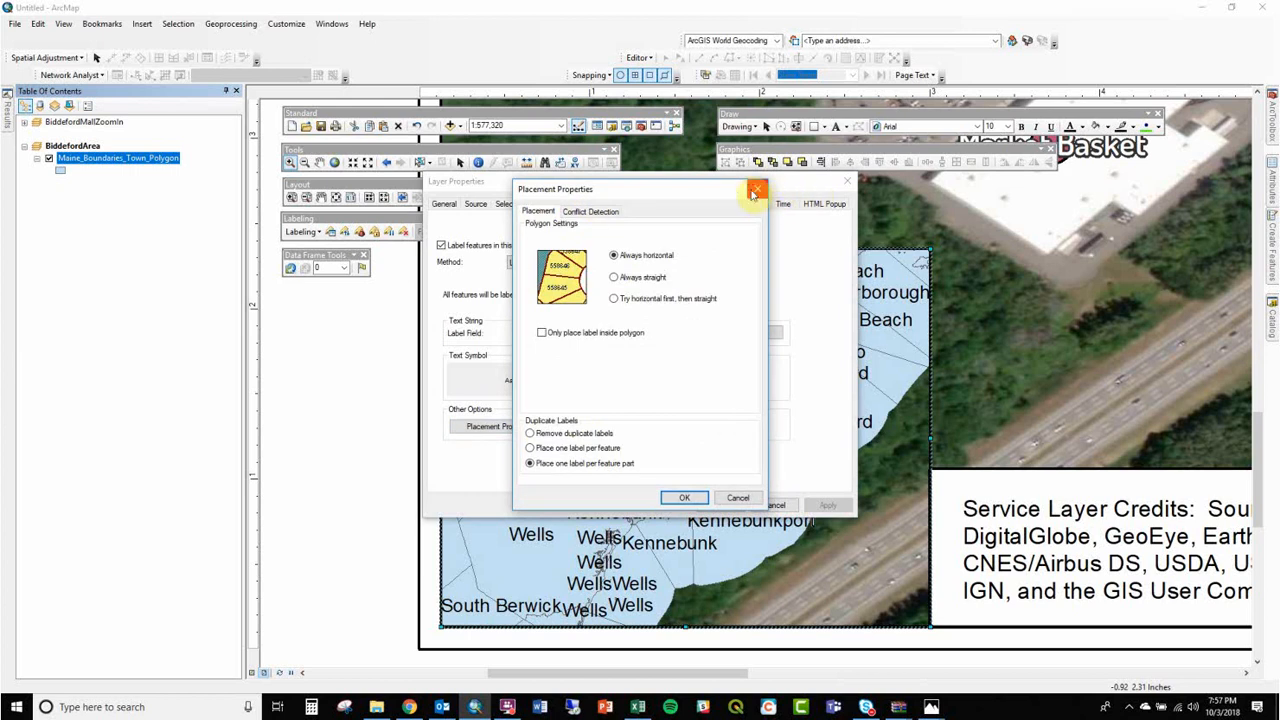
left_click(755, 190)
left_click(785, 504)
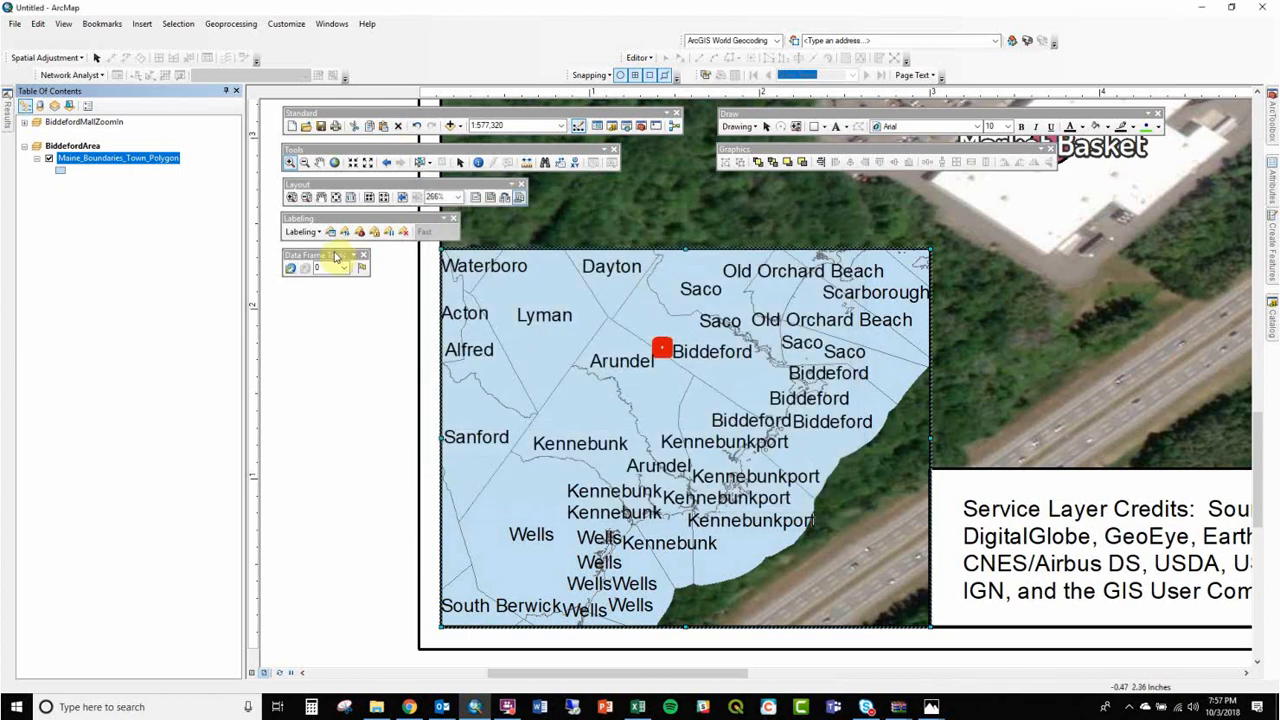
Step: Switch the map's labeling to the Maplex Label Engine
left_click(301, 231)
left_click(330, 277)
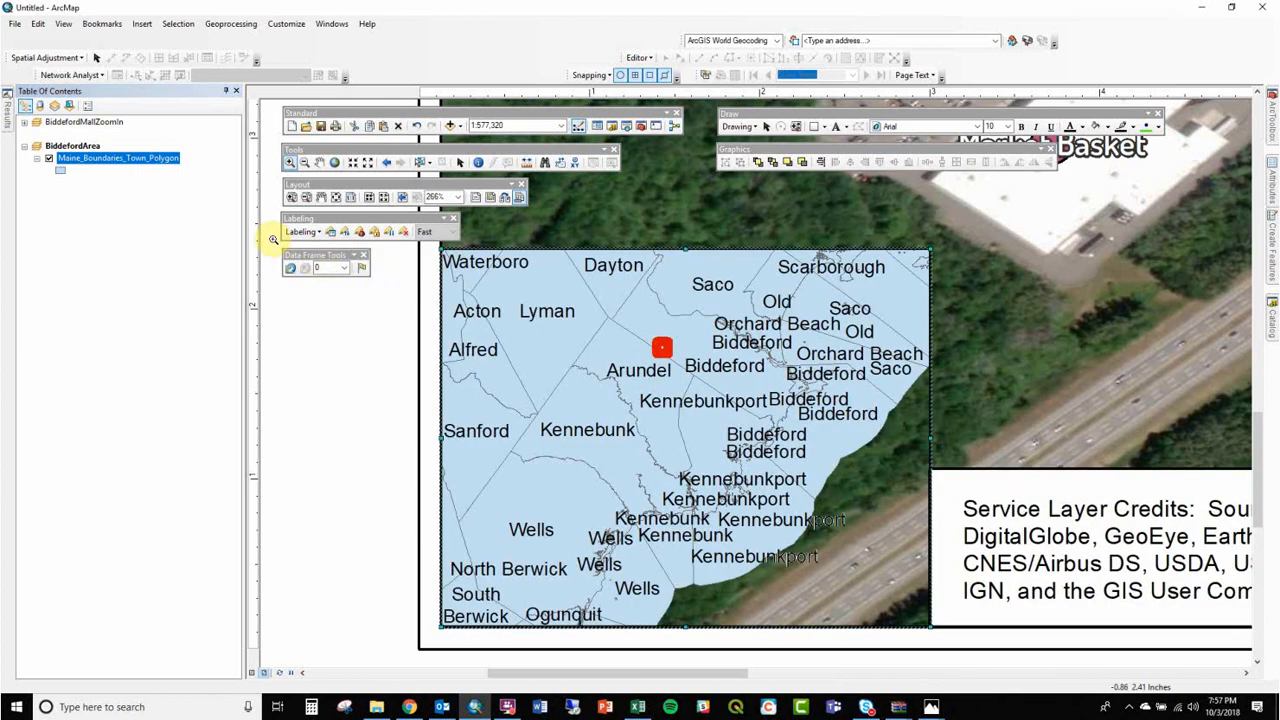
Step: Symbolize the town boundaries layer by unique values of the LAND field, adding all values and removing the n category
left_click(166, 172)
double_click(161, 158)
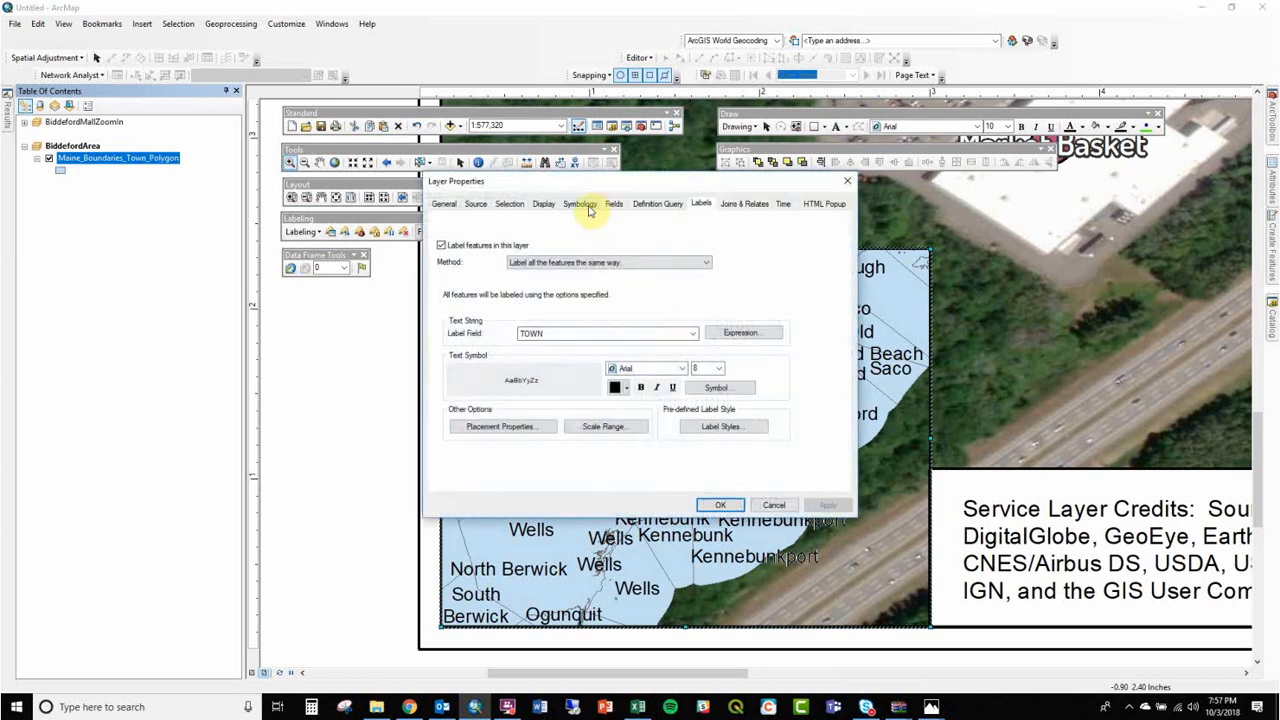
left_click(582, 205)
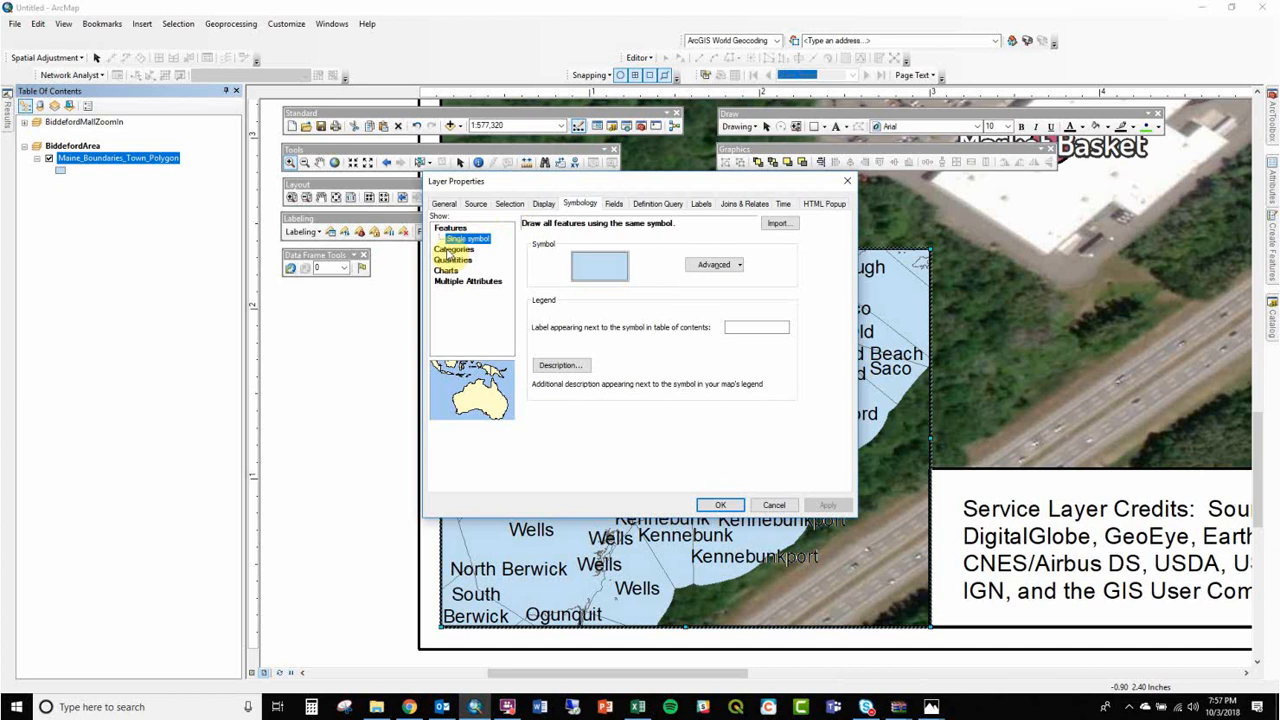
left_click(610, 250)
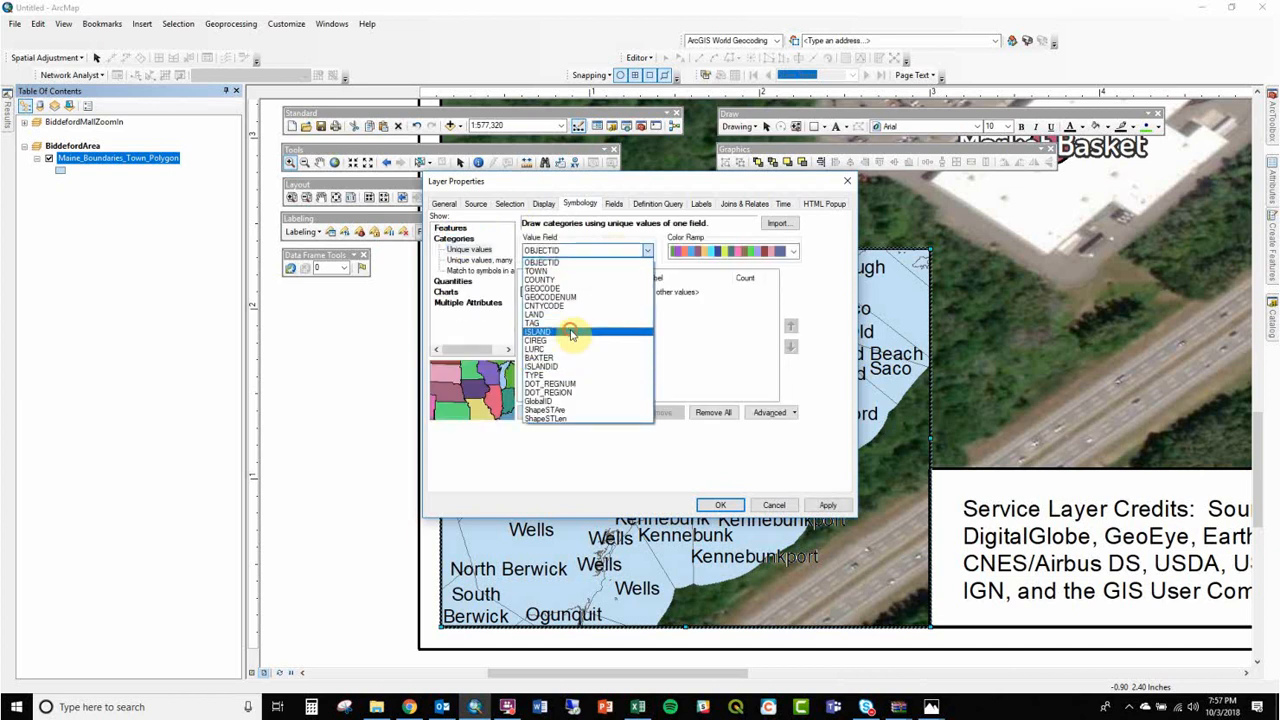
left_click(571, 333)
left_click(575, 252)
left_click(570, 314)
left_click(556, 412)
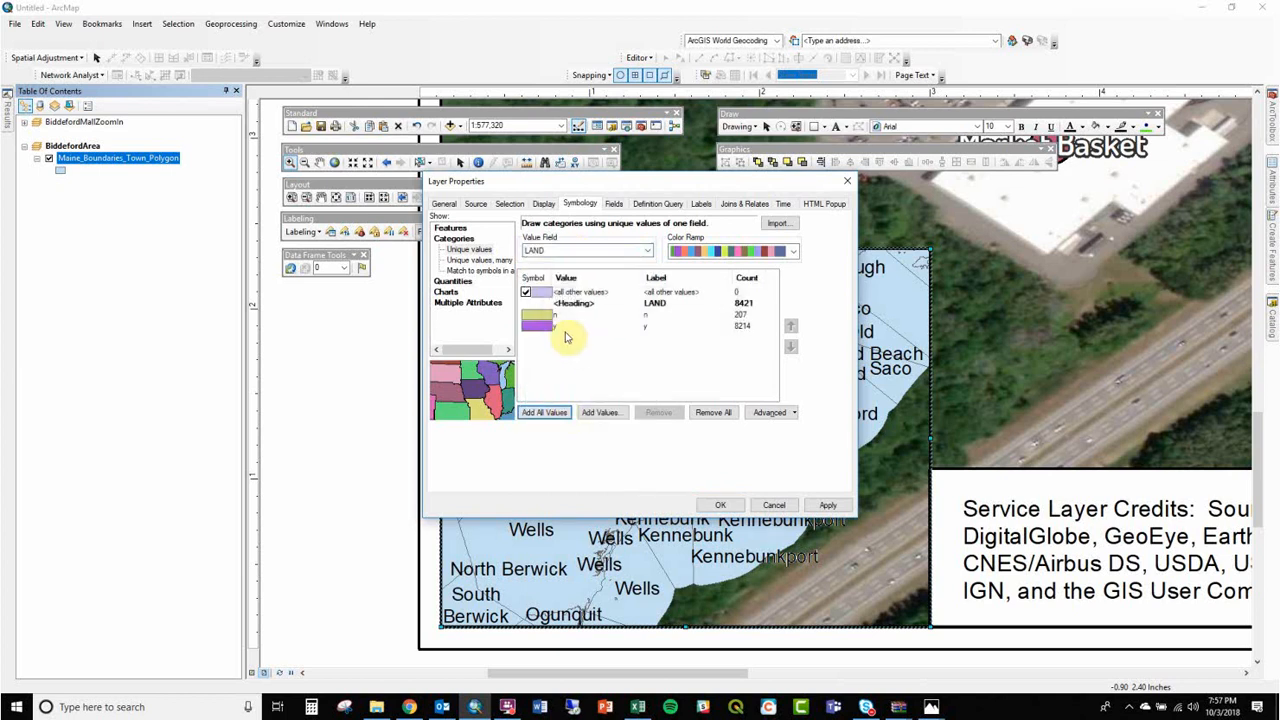
left_click(557, 316)
left_click(656, 412)
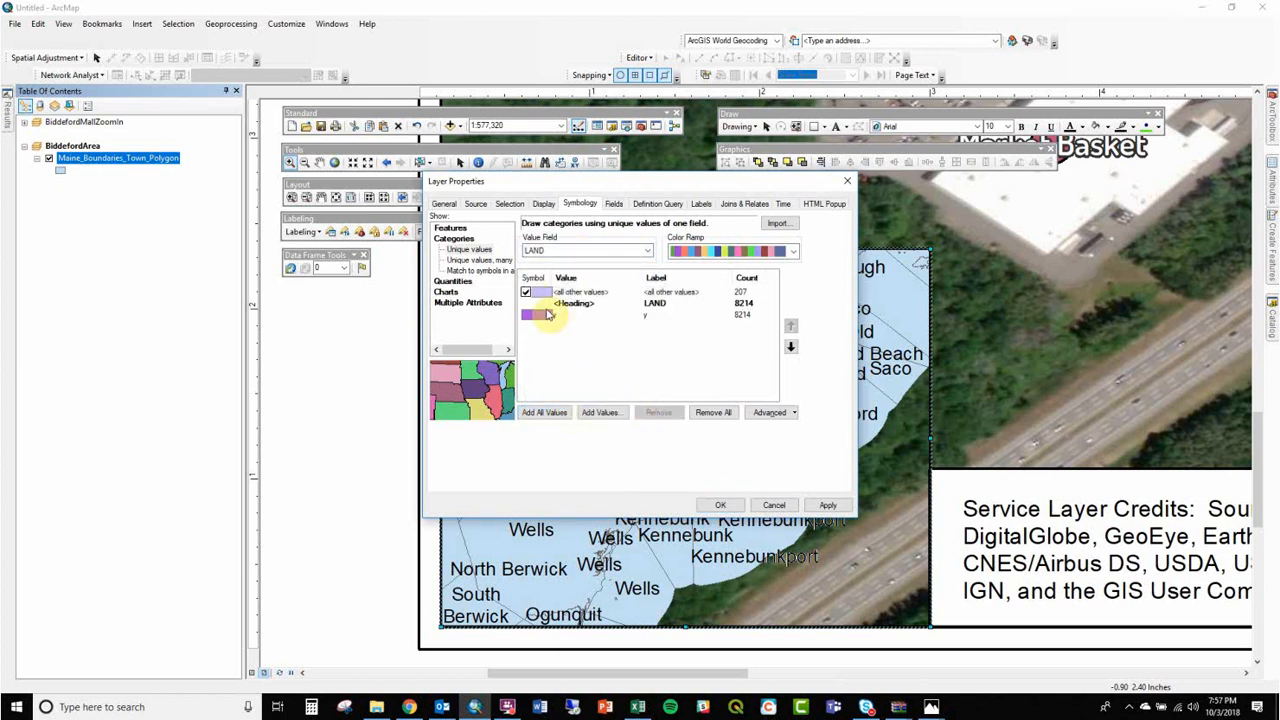
Step: Give the y category of the town boundaries layer a tan fill and turn off the all other values category
double_click(531, 315)
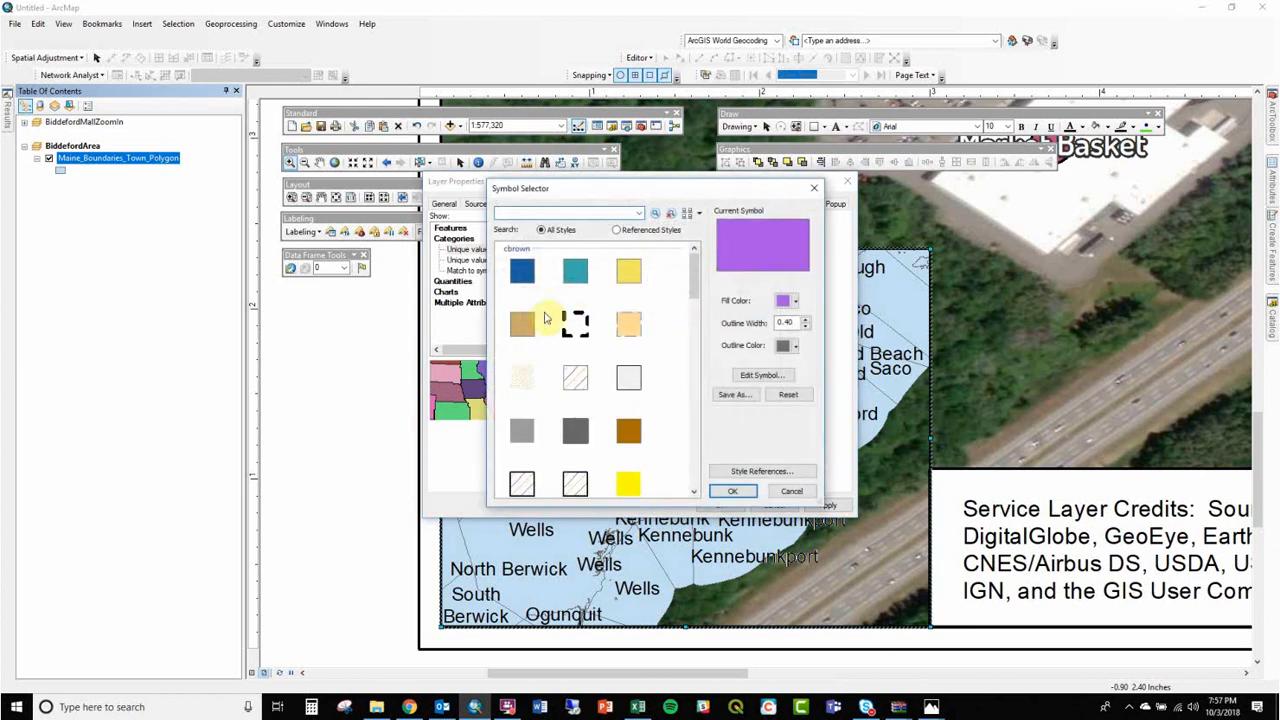
left_click(531, 323)
left_click(732, 491)
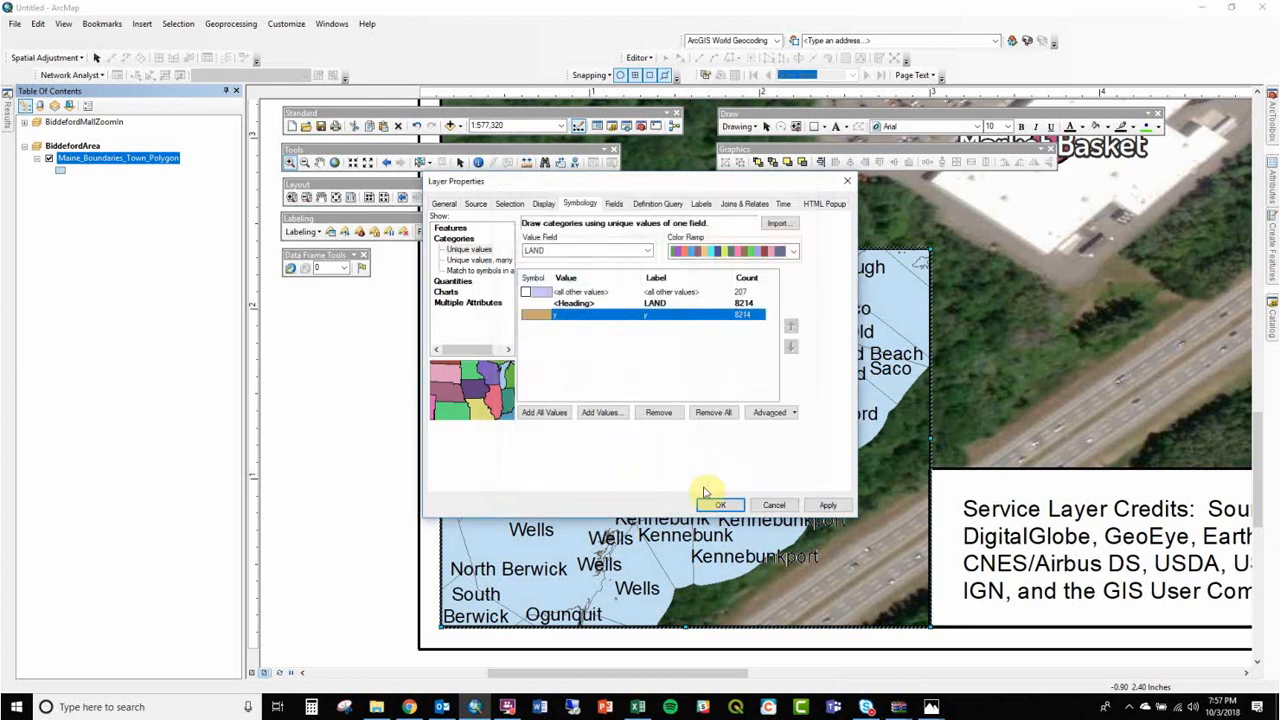
left_click(826, 505)
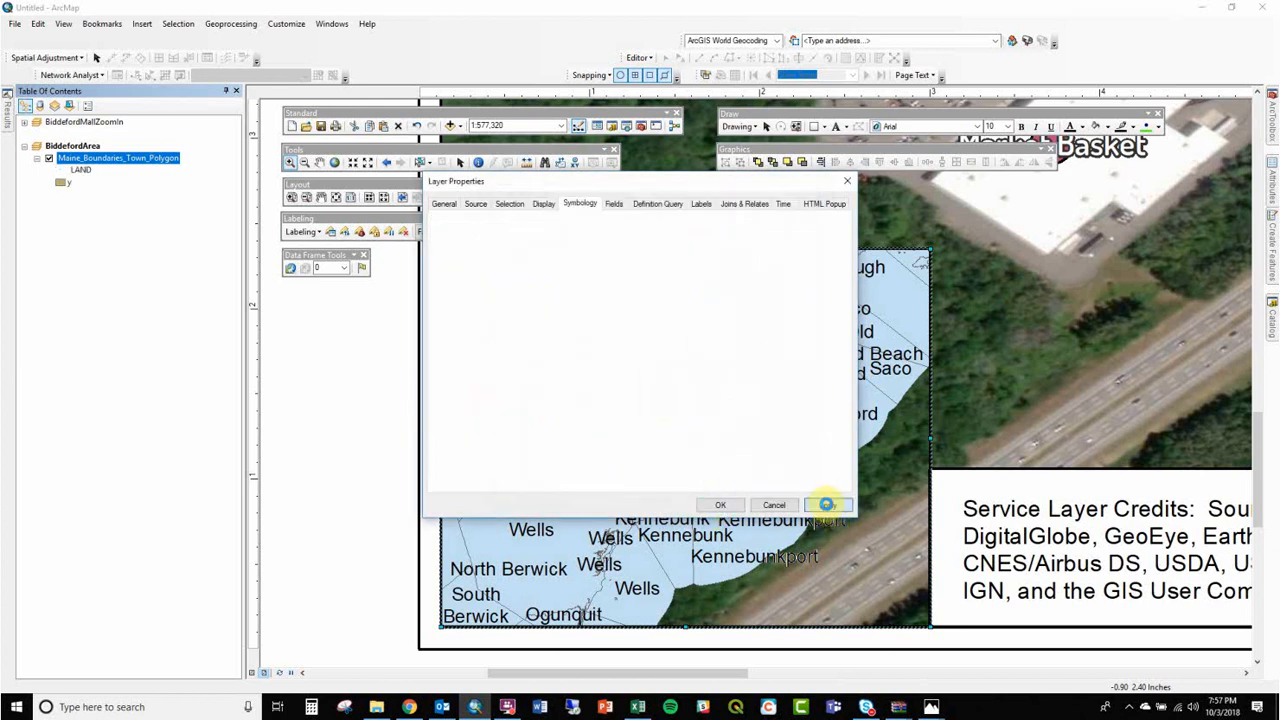
Step: Set the town labels' placement properties to remove duplicates, adjusting the duplicate search radius units, and apply the change to the layer
left_click(702, 205)
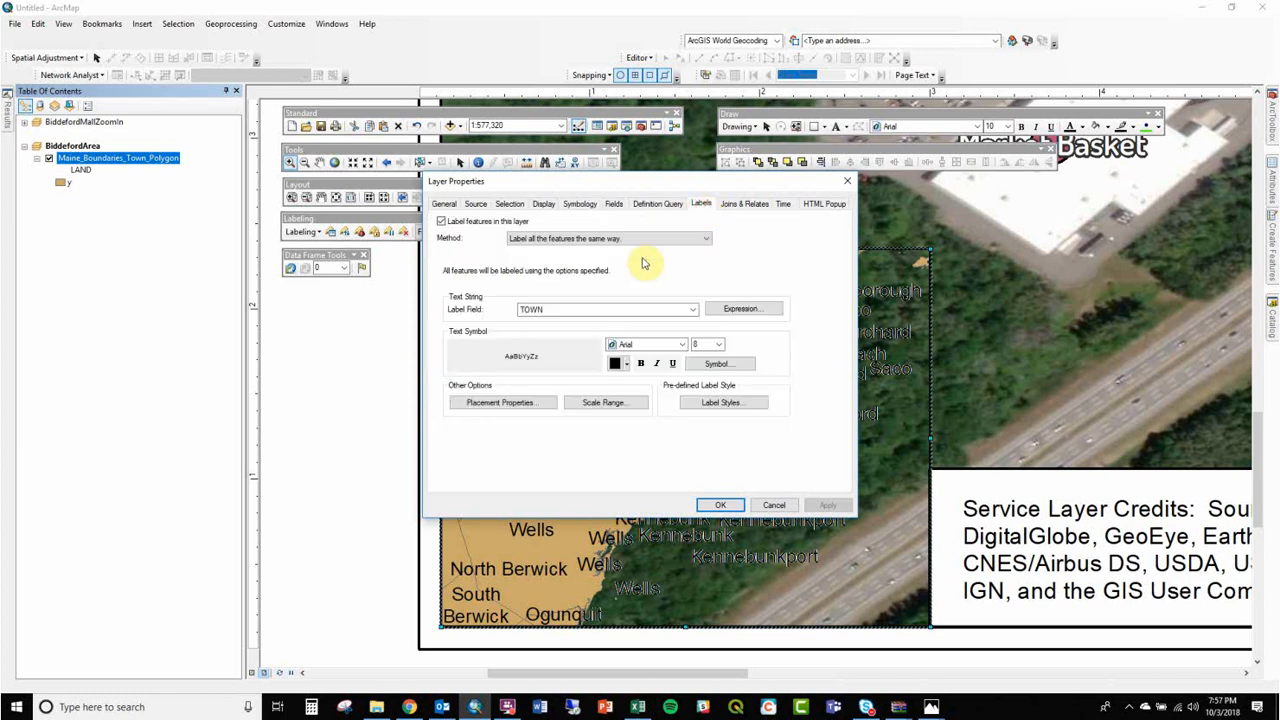
left_click(545, 399)
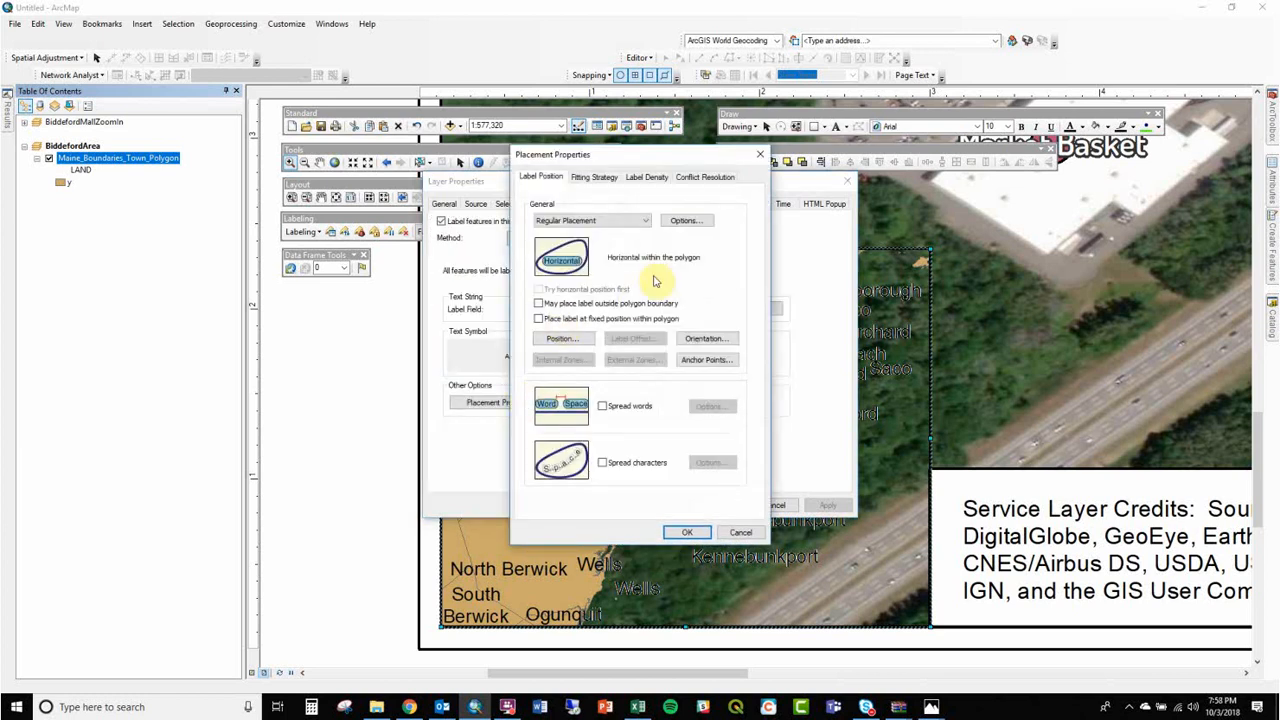
left_click(599, 178)
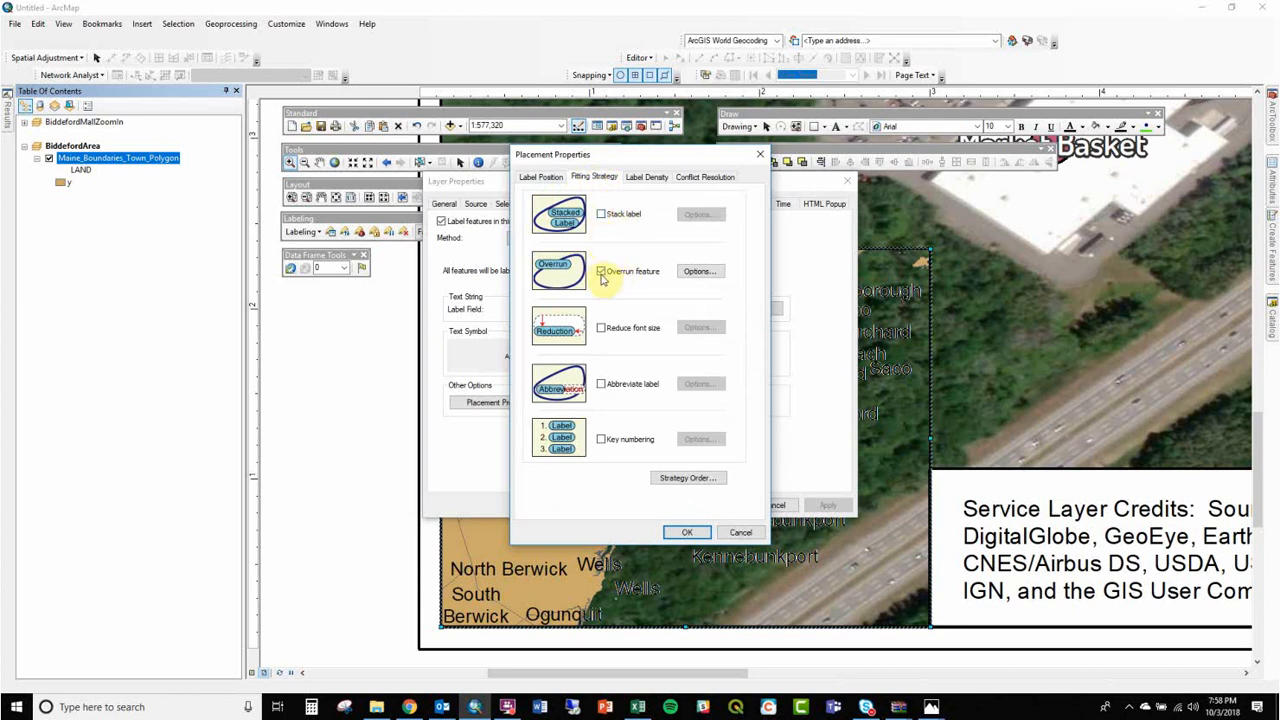
left_click(647, 177)
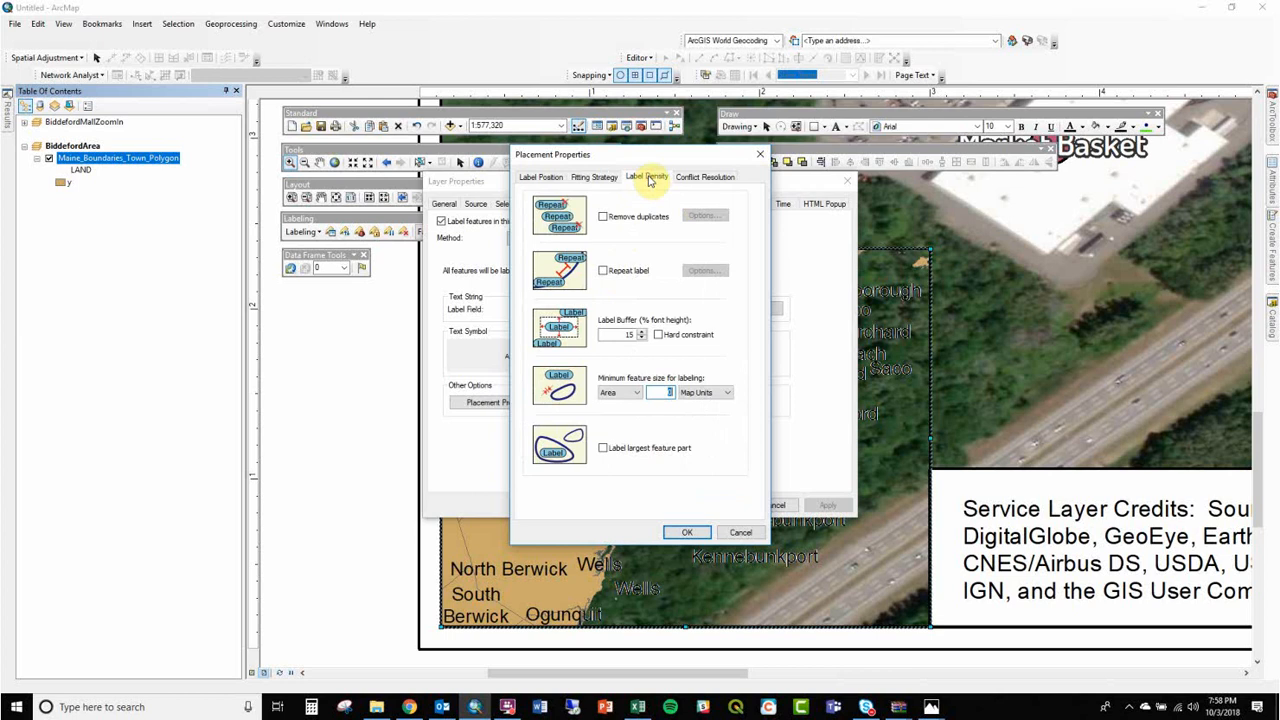
left_click(603, 216)
left_click(699, 215)
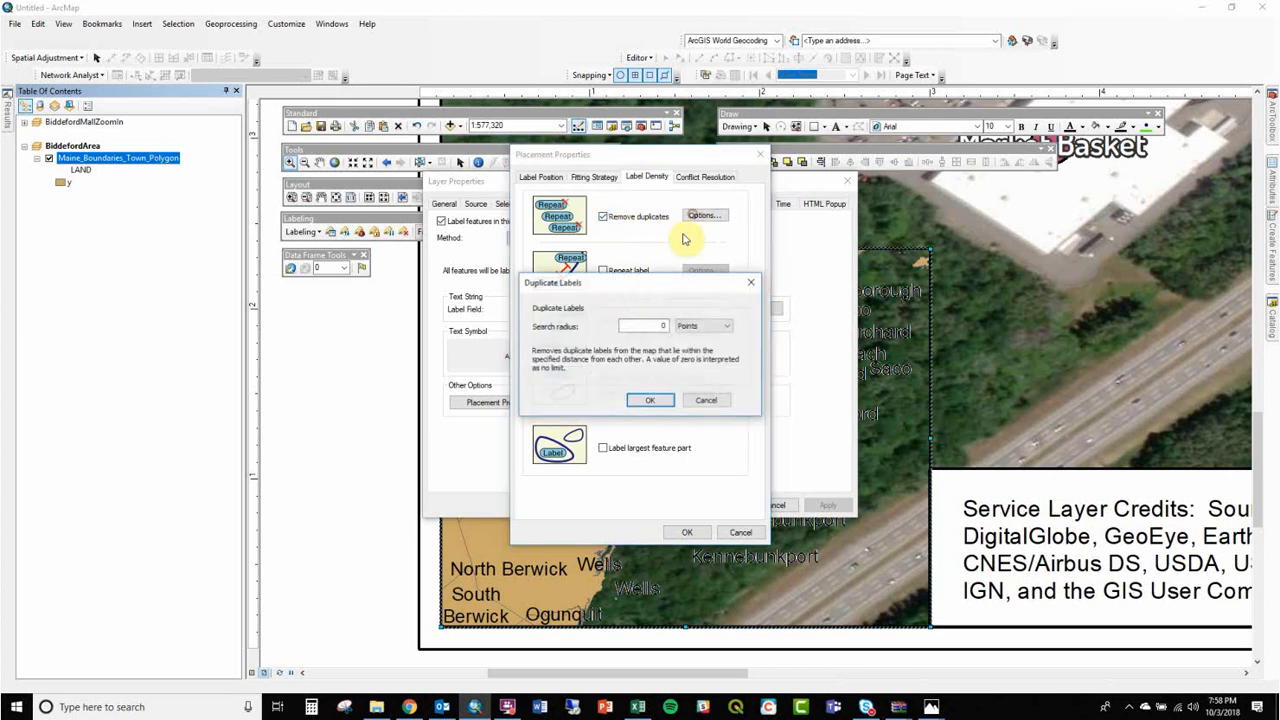
left_click(706, 327)
left_click(694, 358)
left_click(660, 400)
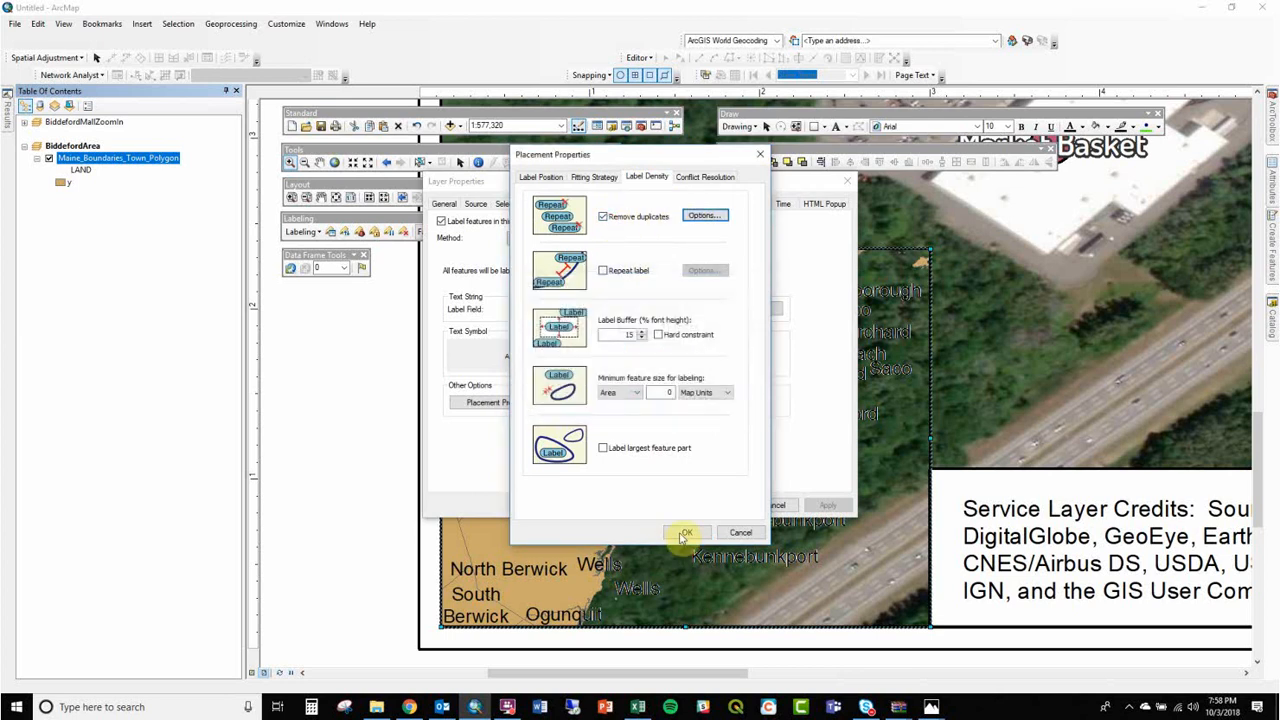
left_click(686, 532)
left_click(829, 505)
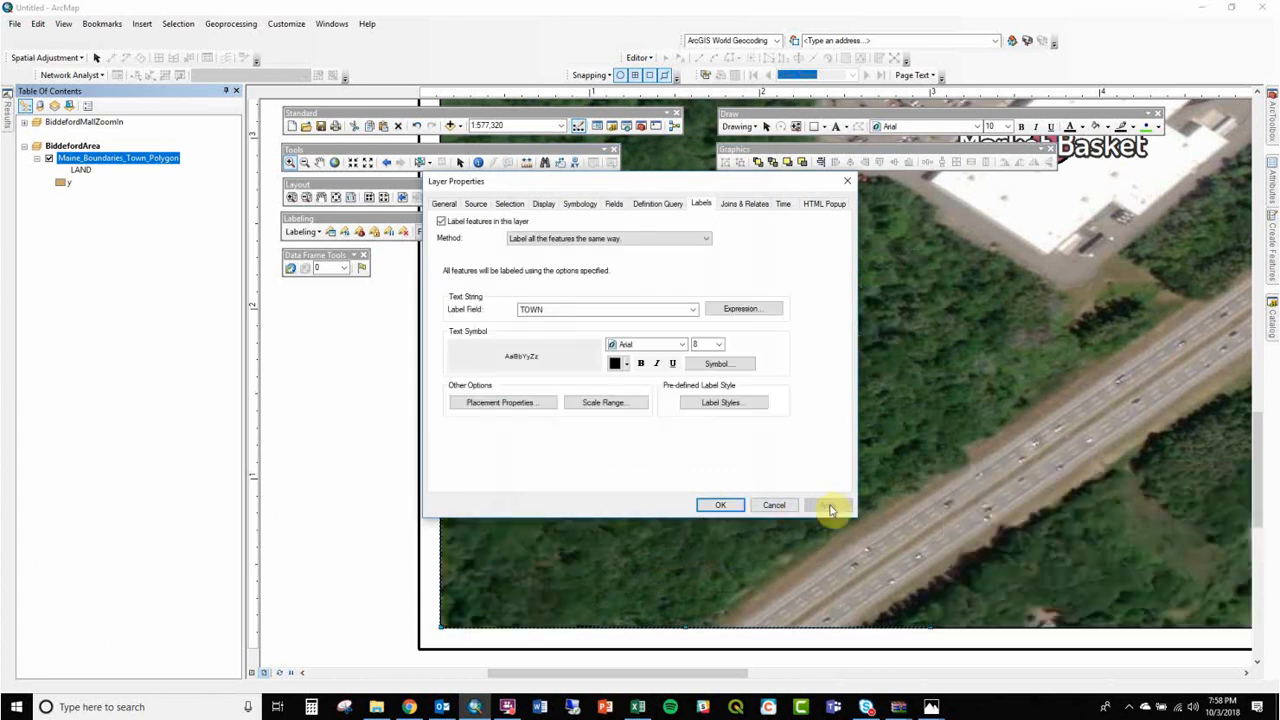
left_click(717, 505)
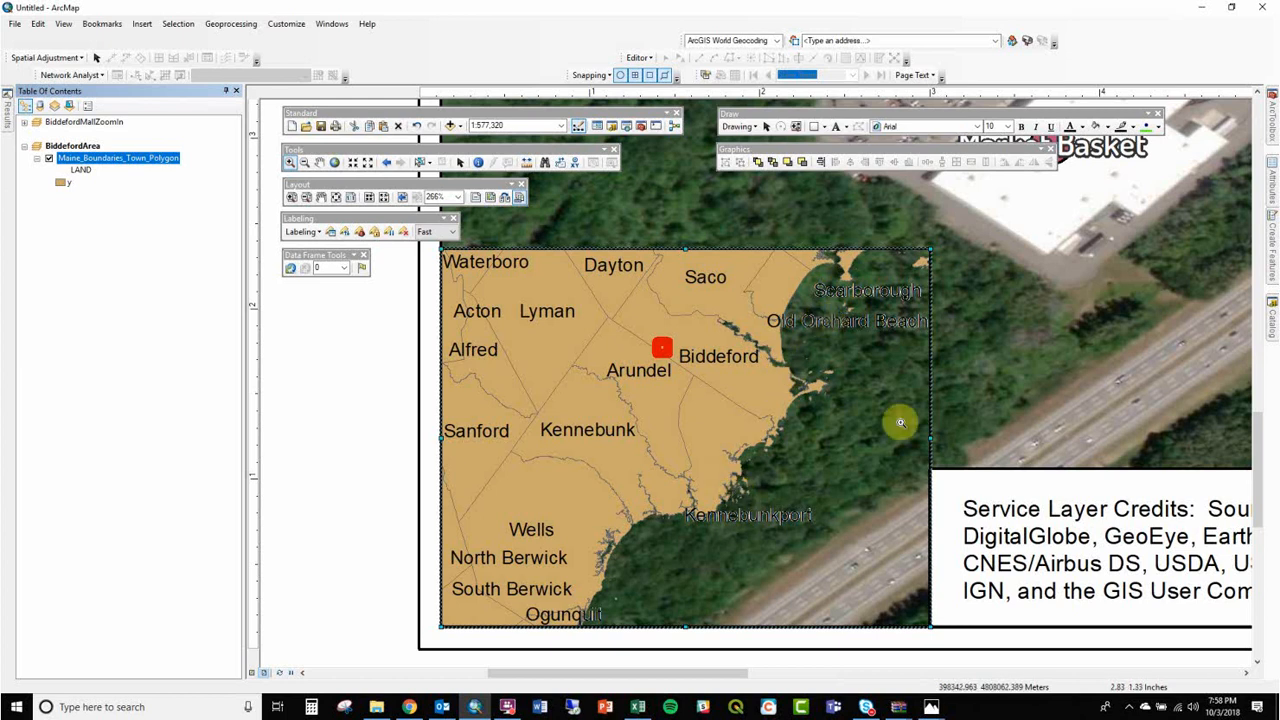
Step: Set the BiddefordArea data frame's background to Lt Blue
right_click(648, 405)
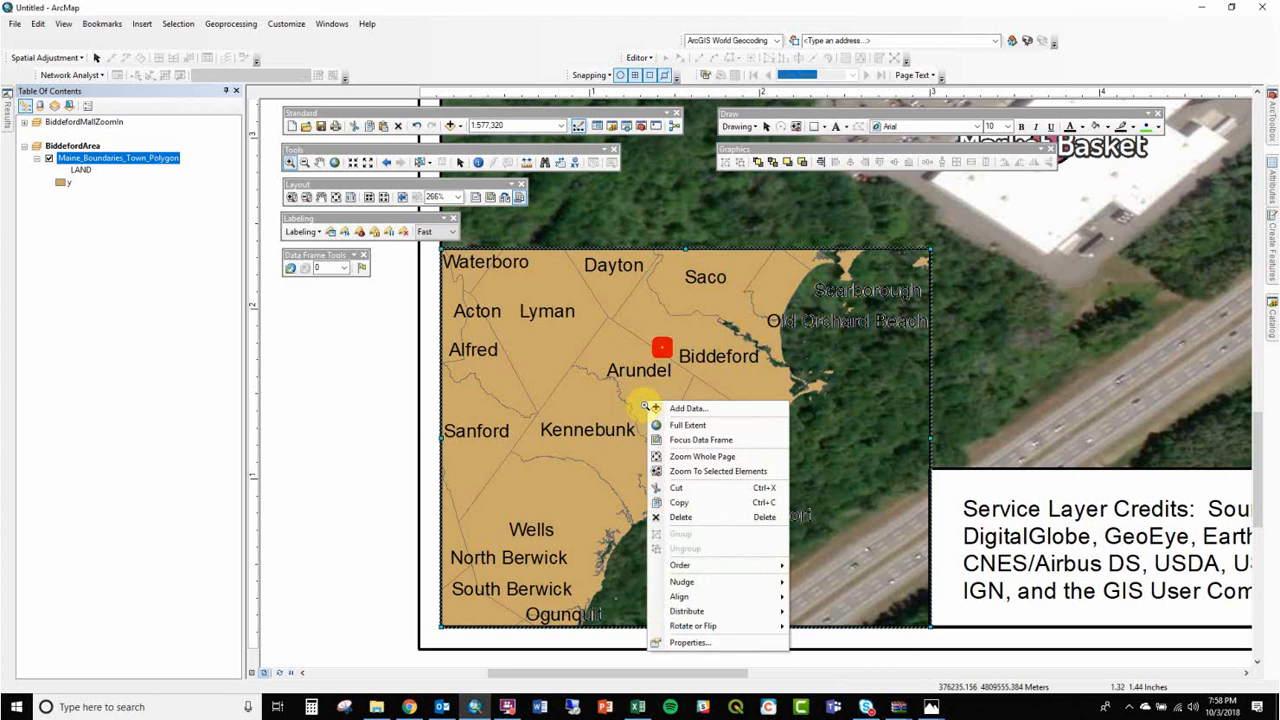
left_click(707, 642)
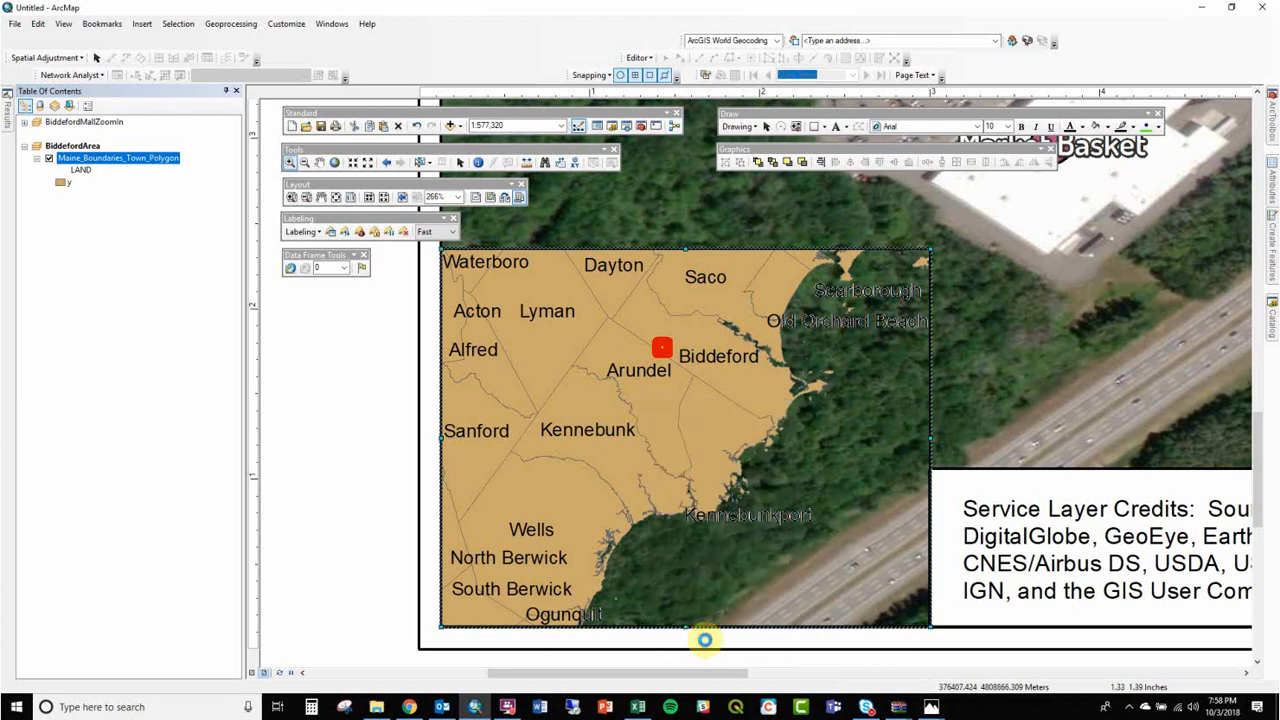
left_click(700, 183)
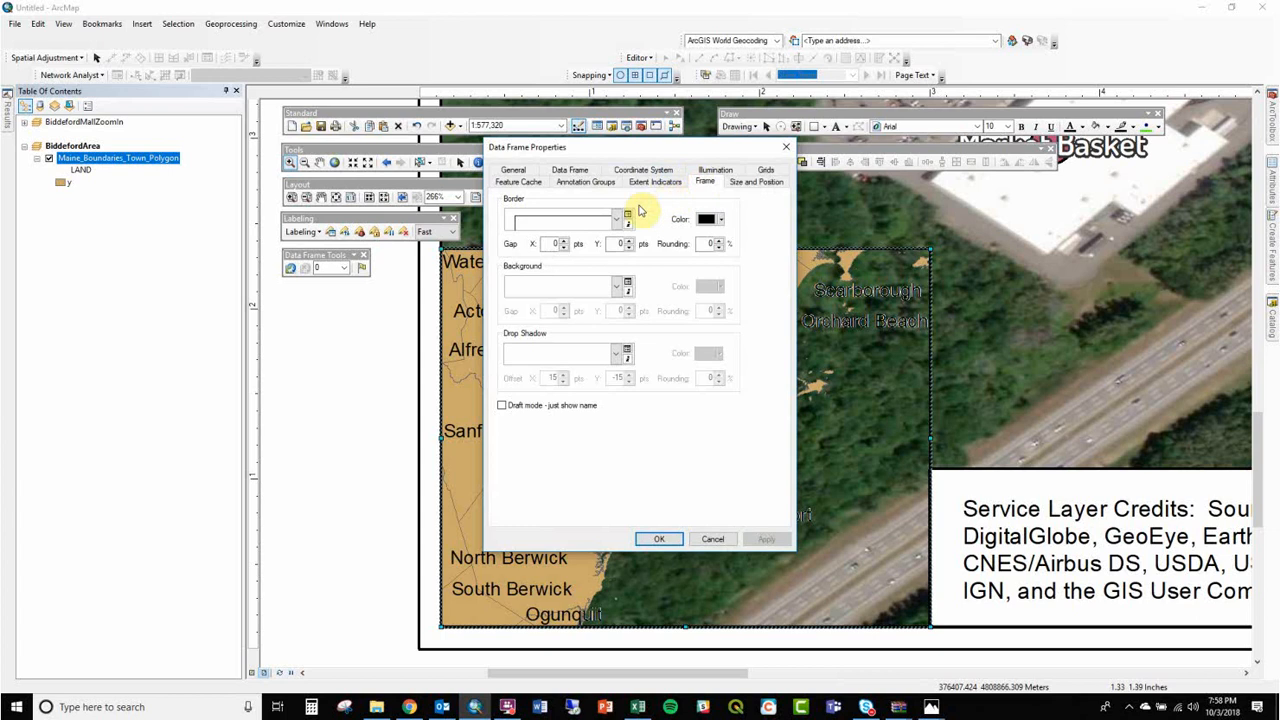
left_click(576, 289)
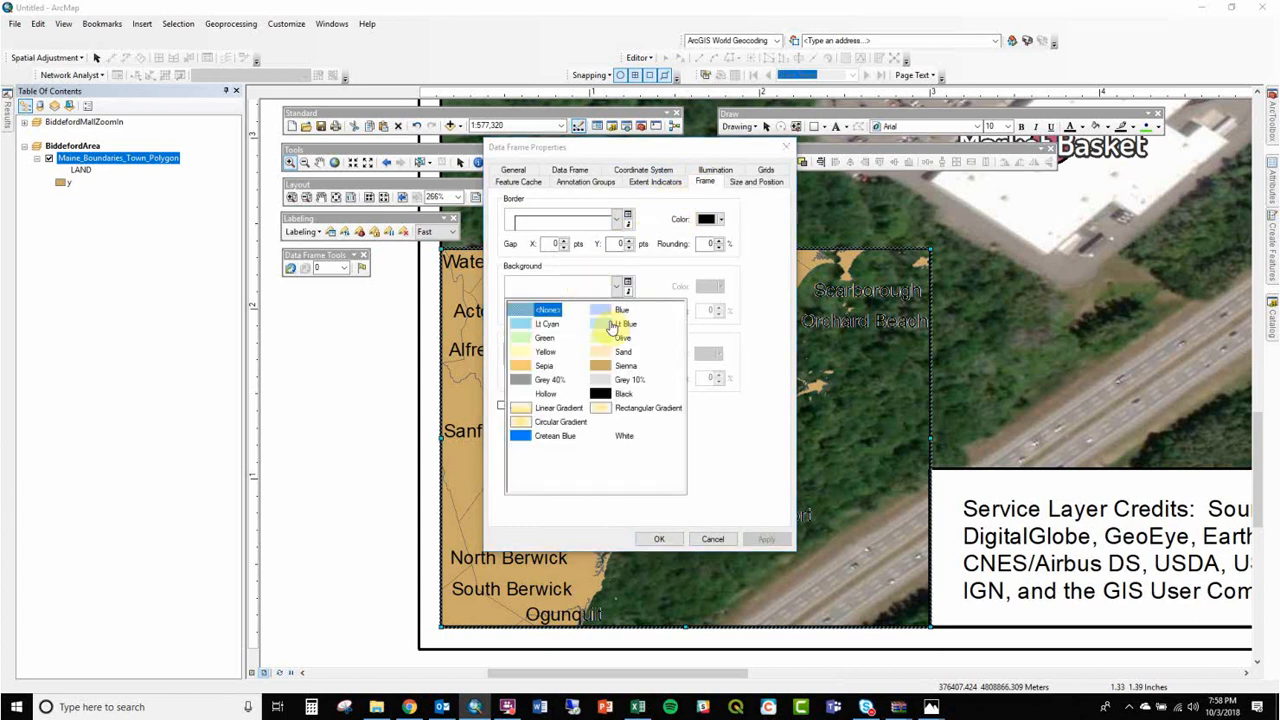
left_click(608, 323)
left_click(645, 539)
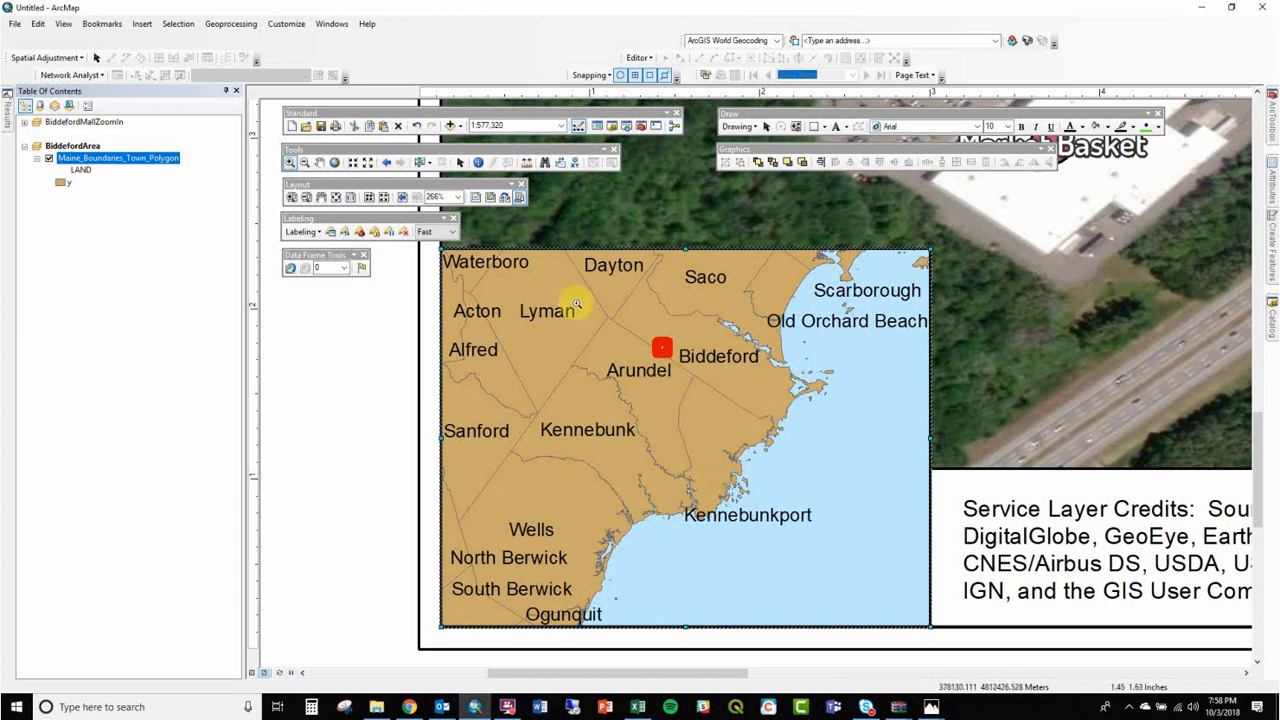
Step: Pan the inset map so the red extent indicator sits closer to the frame's center, and show the whole layout page
left_click(320, 162)
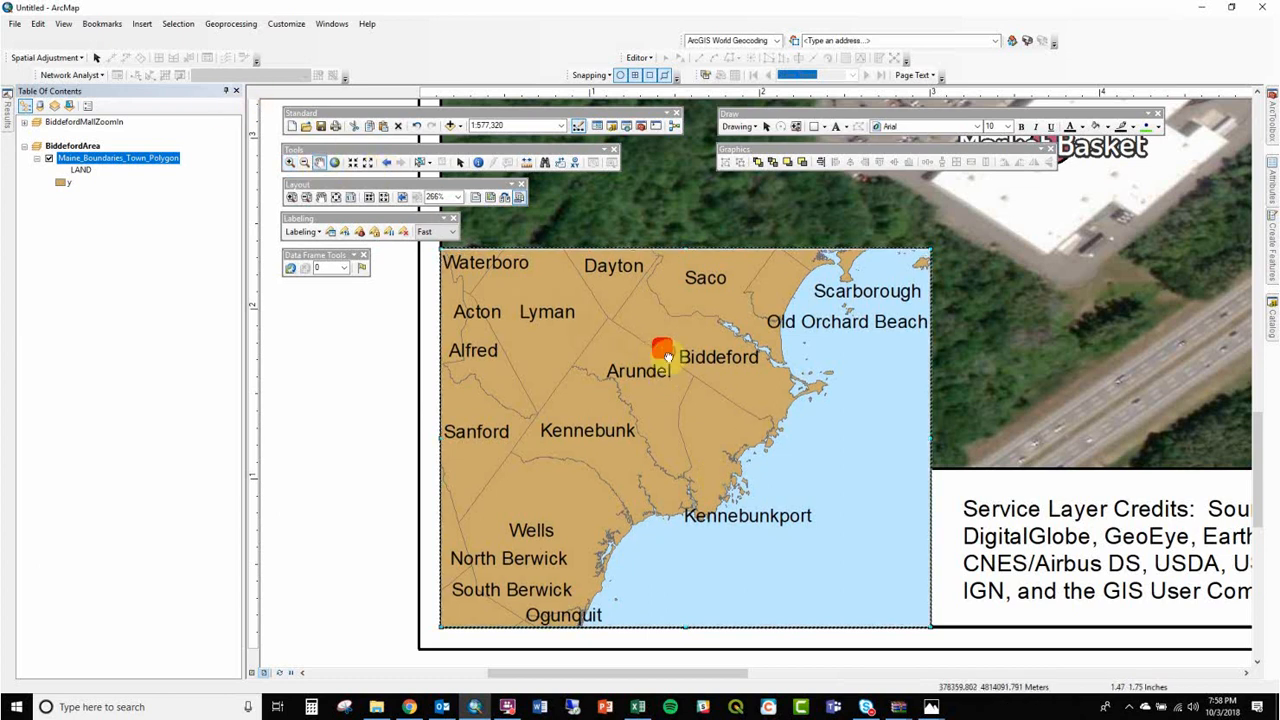
left_click_drag(662, 347, 647, 413)
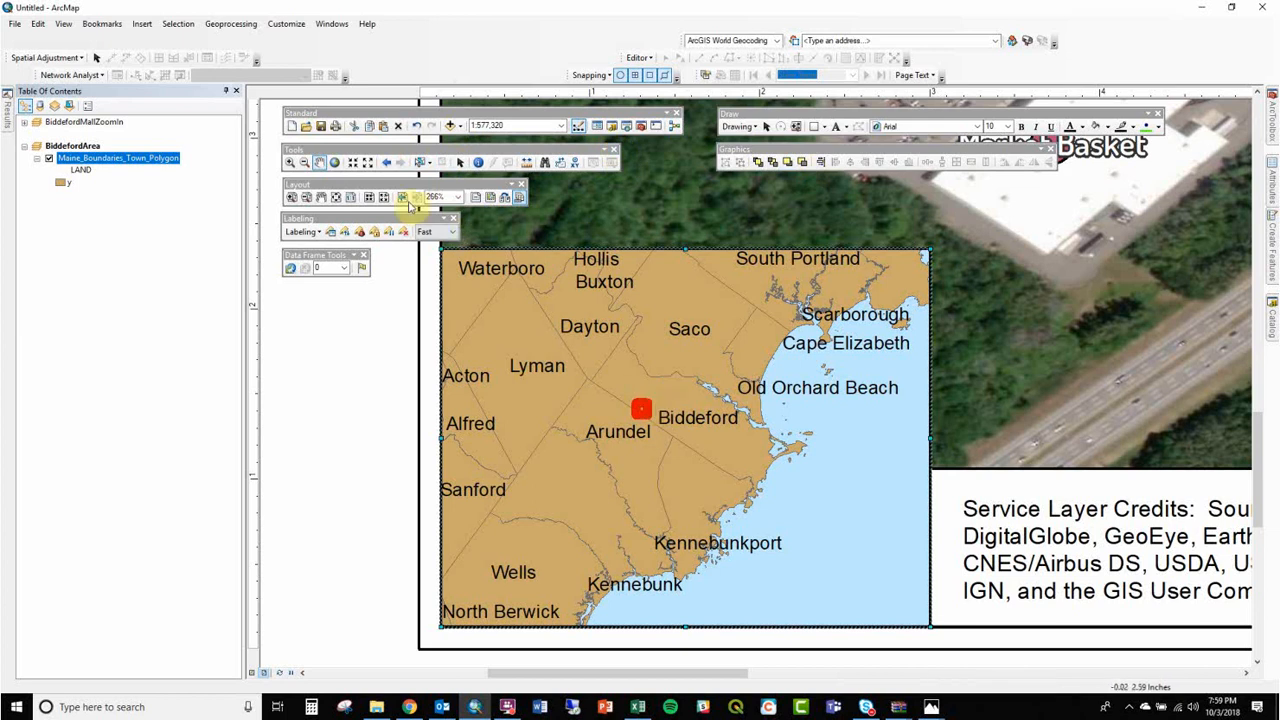
left_click(349, 199)
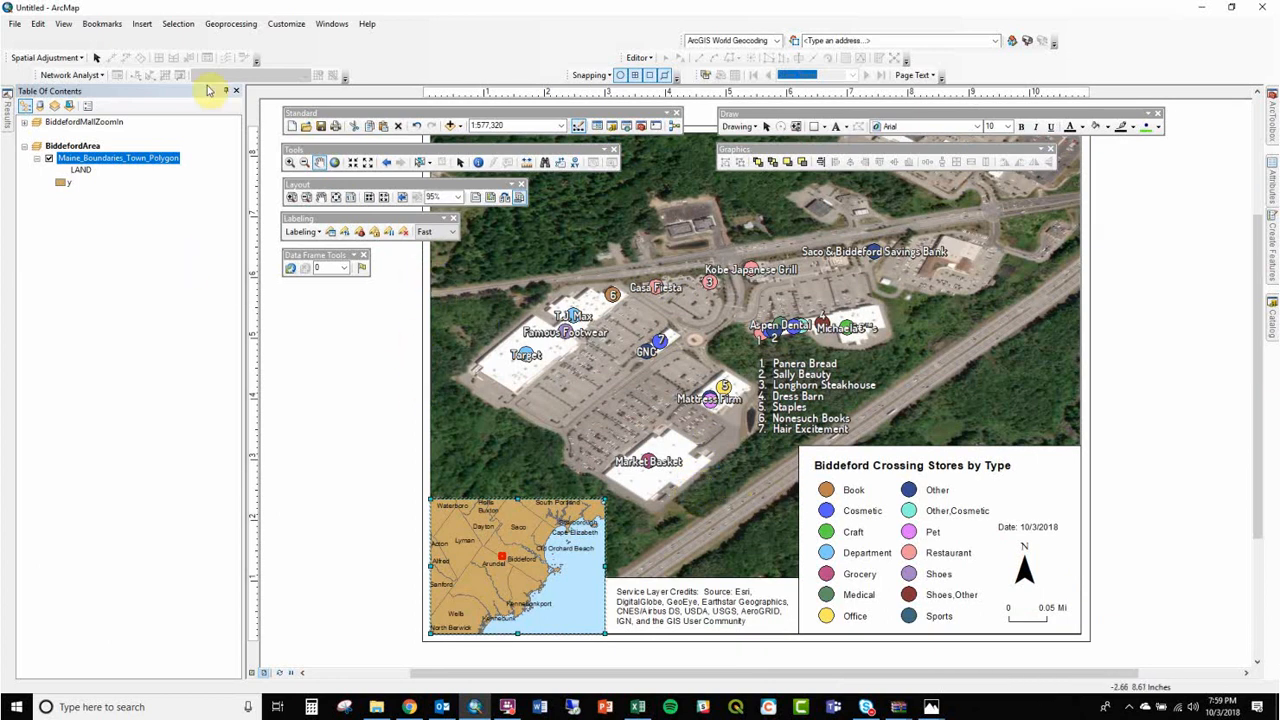
Step: Export the map layout to the Desktop as a PDF, with the author's full name followed by _BiddefordMall as file name
left_click(15, 24)
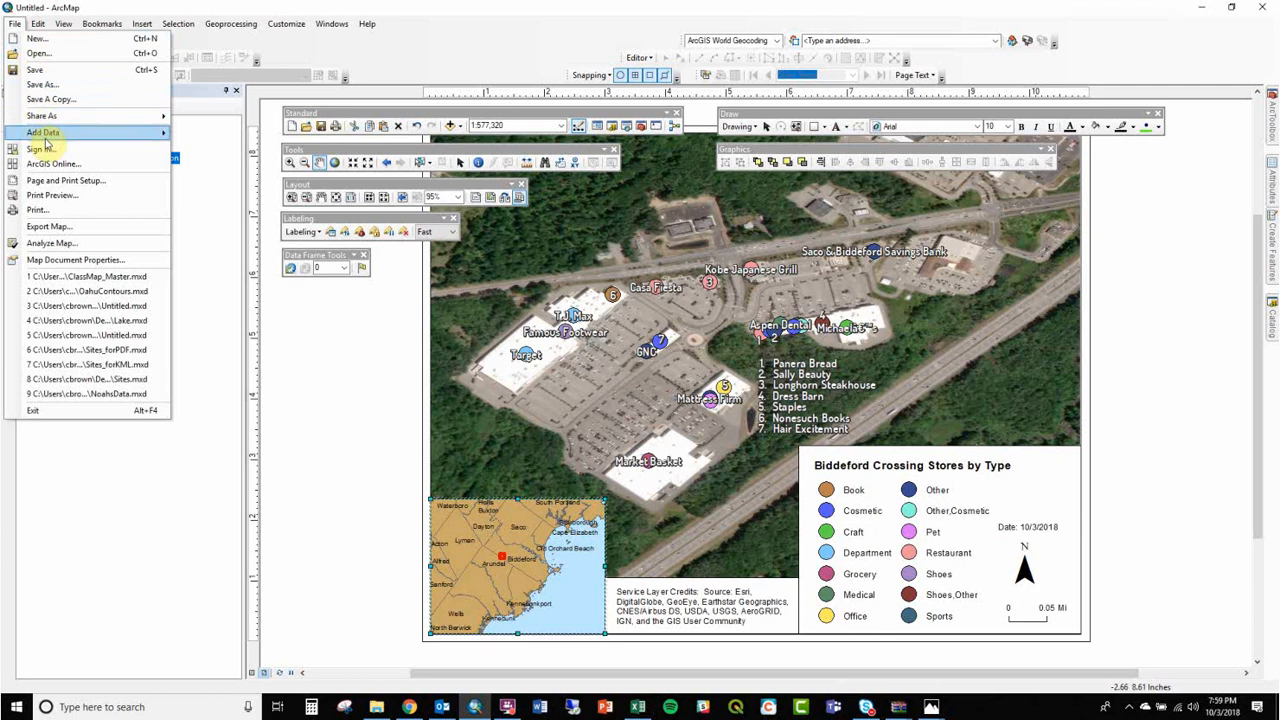
left_click(94, 228)
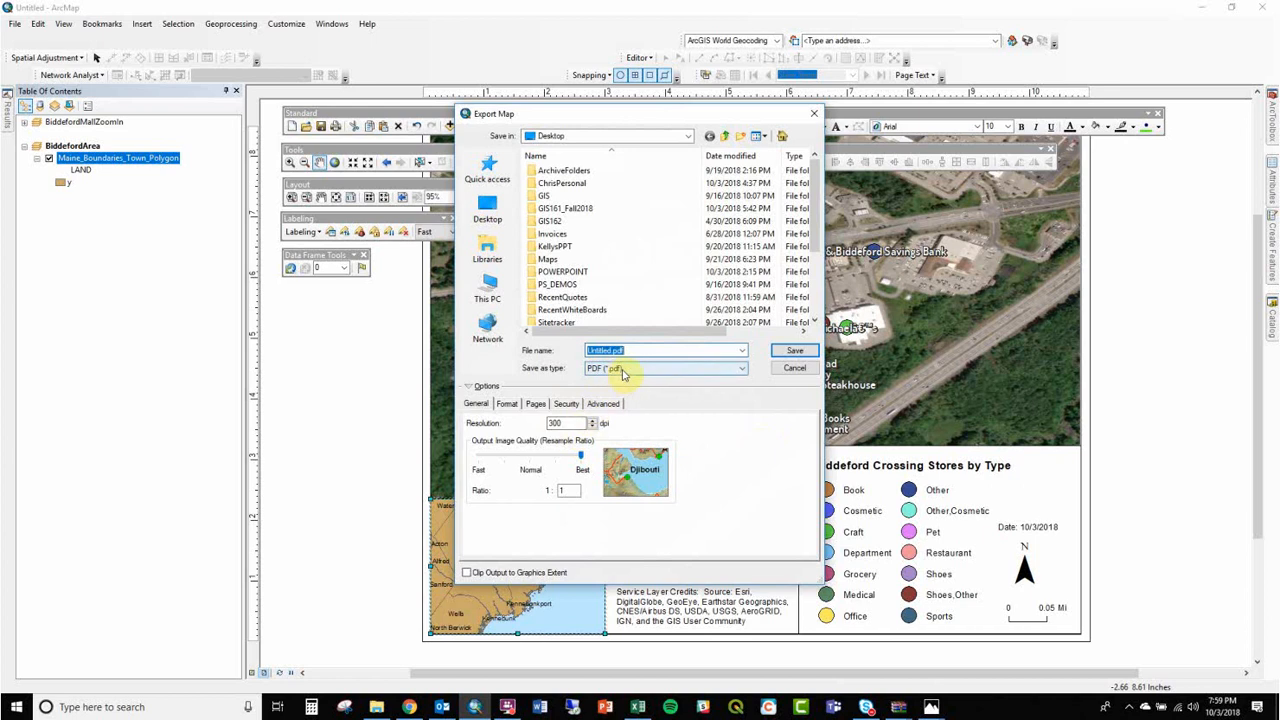
type("ChrisBrown_BiddefordMall")
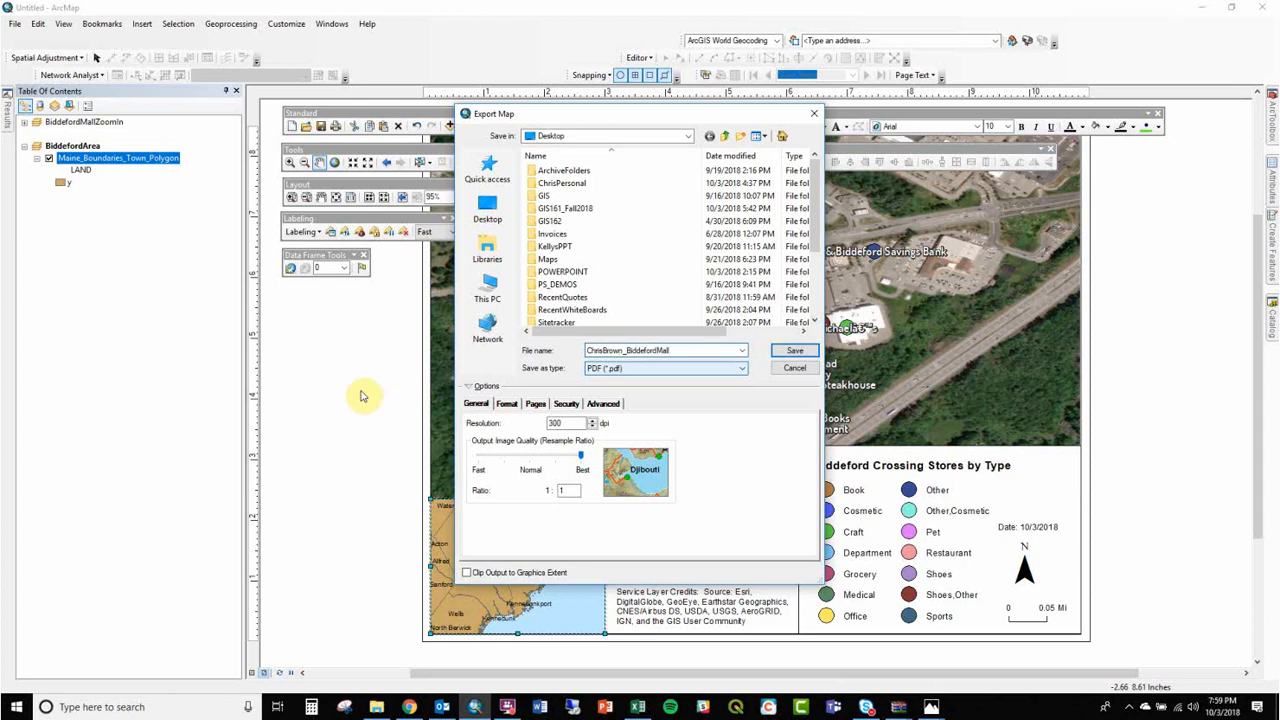
left_click(787, 352)
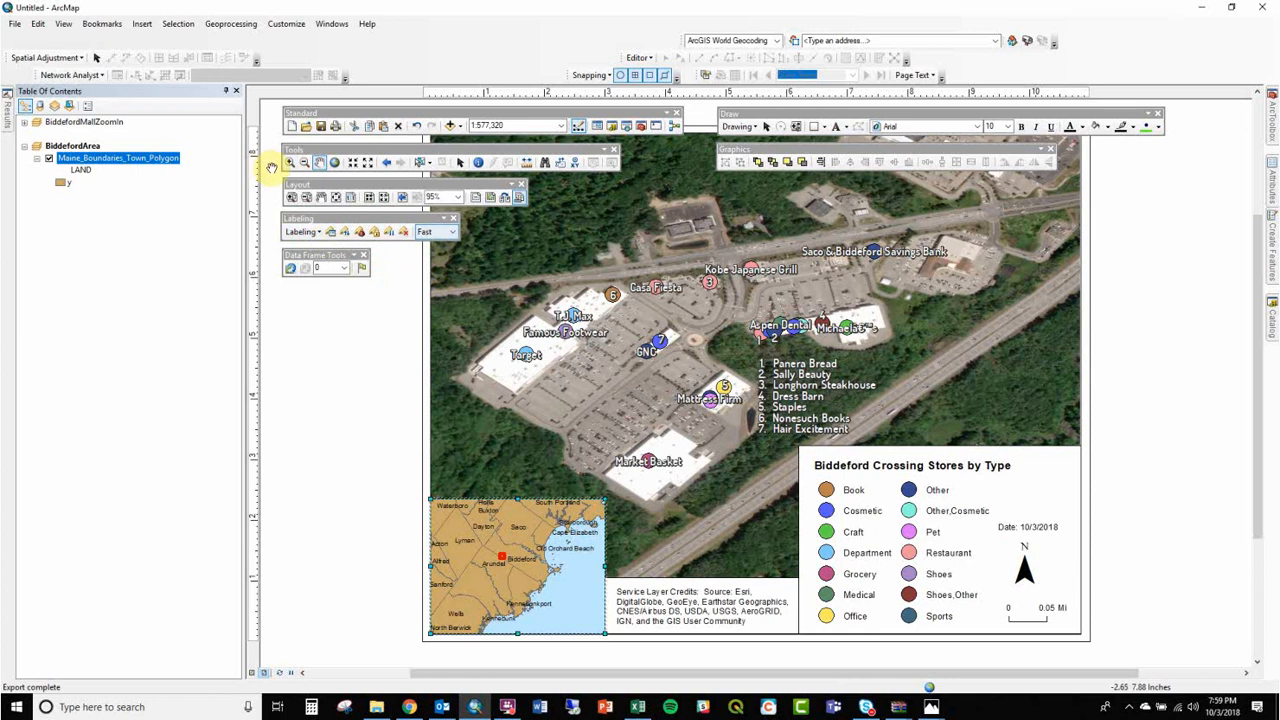
Step: Pan the aerial mall map slightly upward within the BiddefordMallZoomIn data frame
left_click(319, 162)
left_click_drag(824, 385, 811, 358)
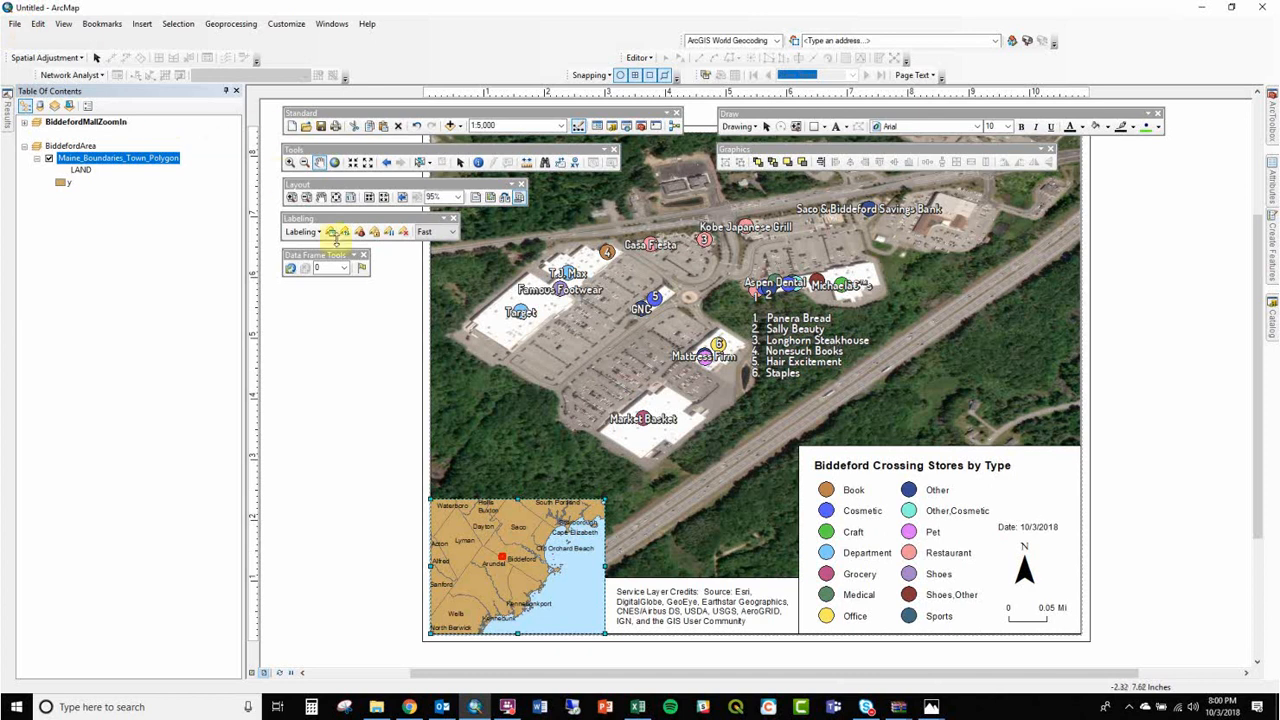
left_click(507, 707)
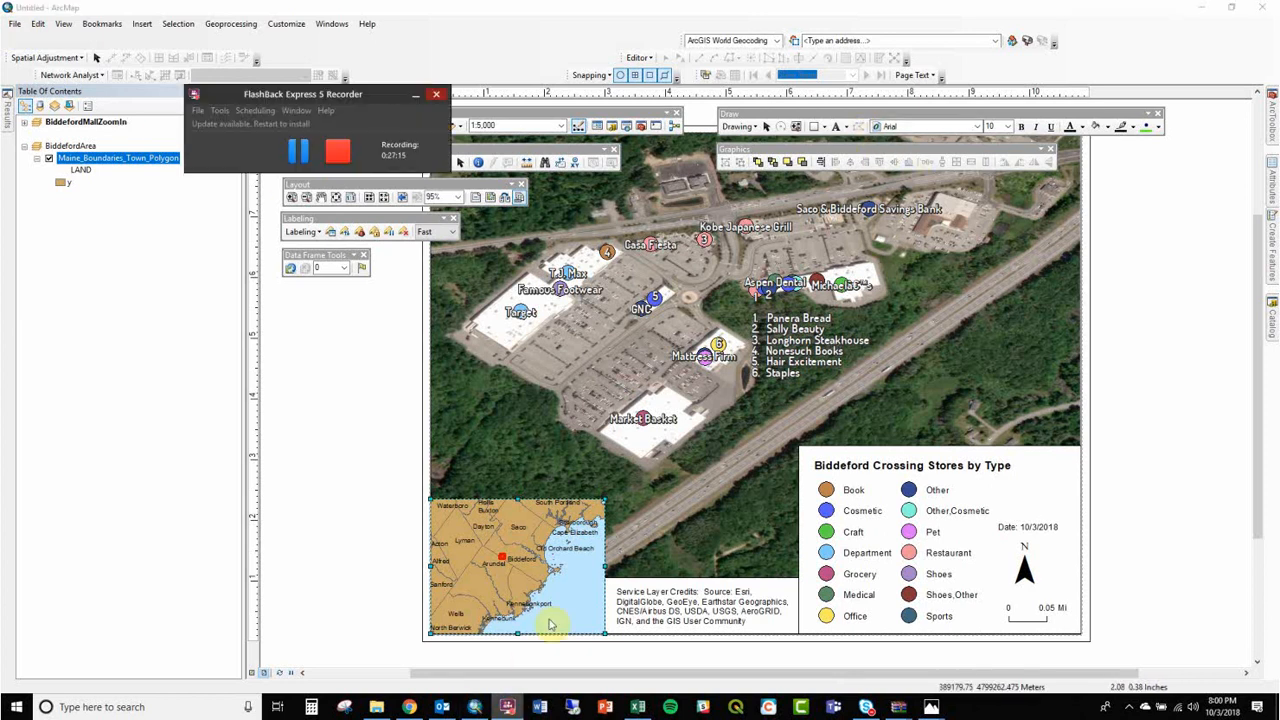